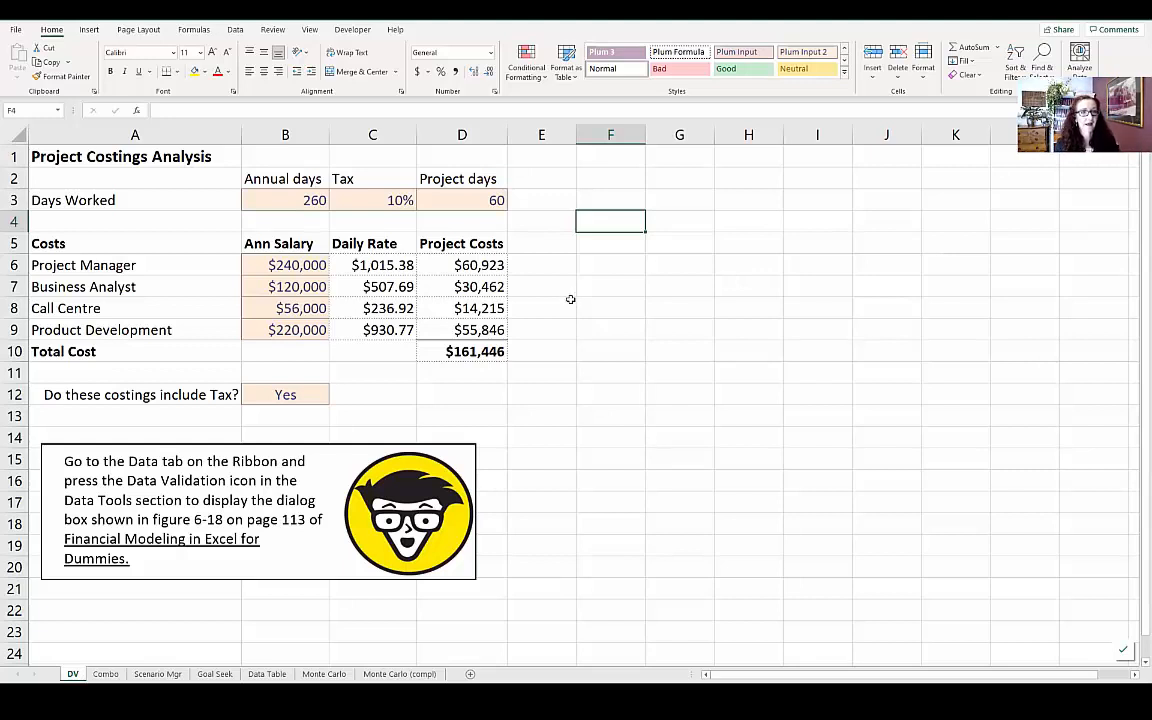
# Switch the tax choice in cell B12 to No, back to Yes, and finally to No.
pyautogui.click(312, 393)
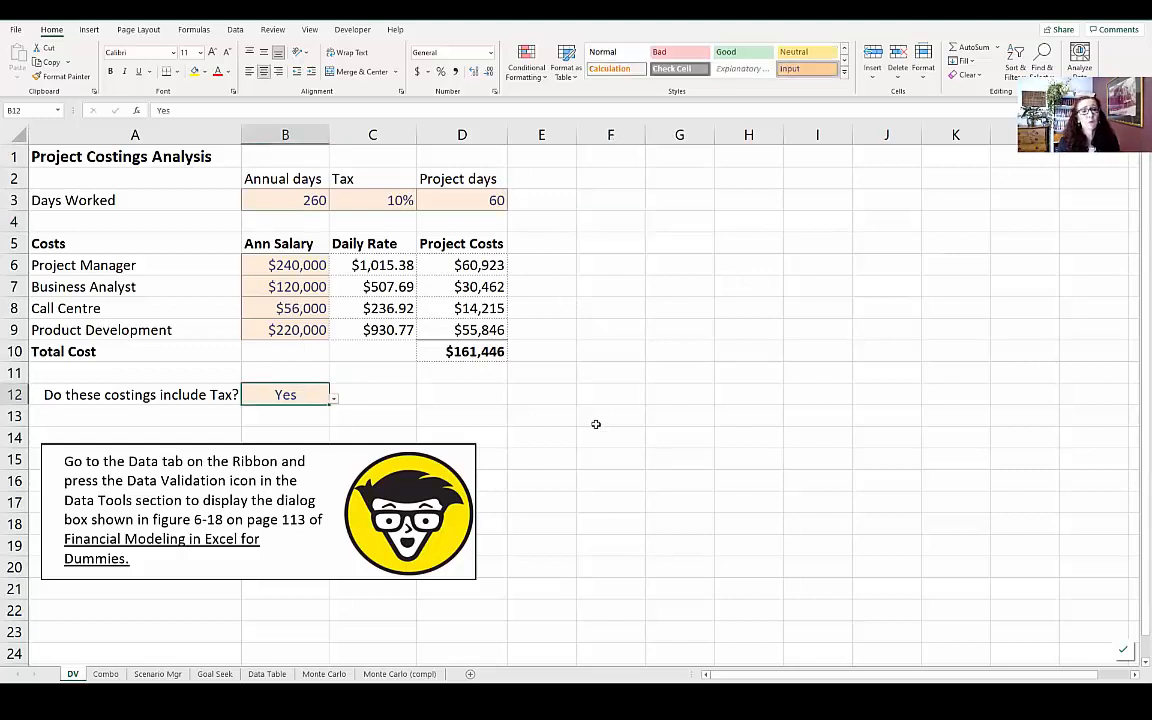
pyautogui.click(333, 399)
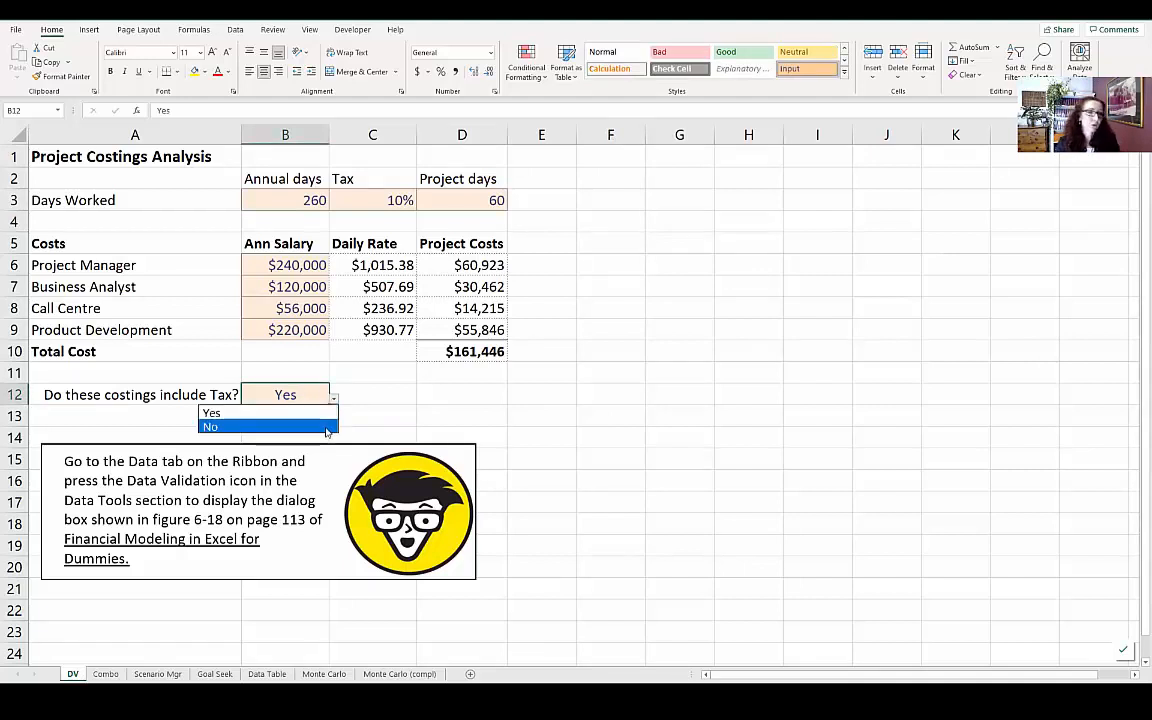
pyautogui.click(326, 427)
pyautogui.click(333, 399)
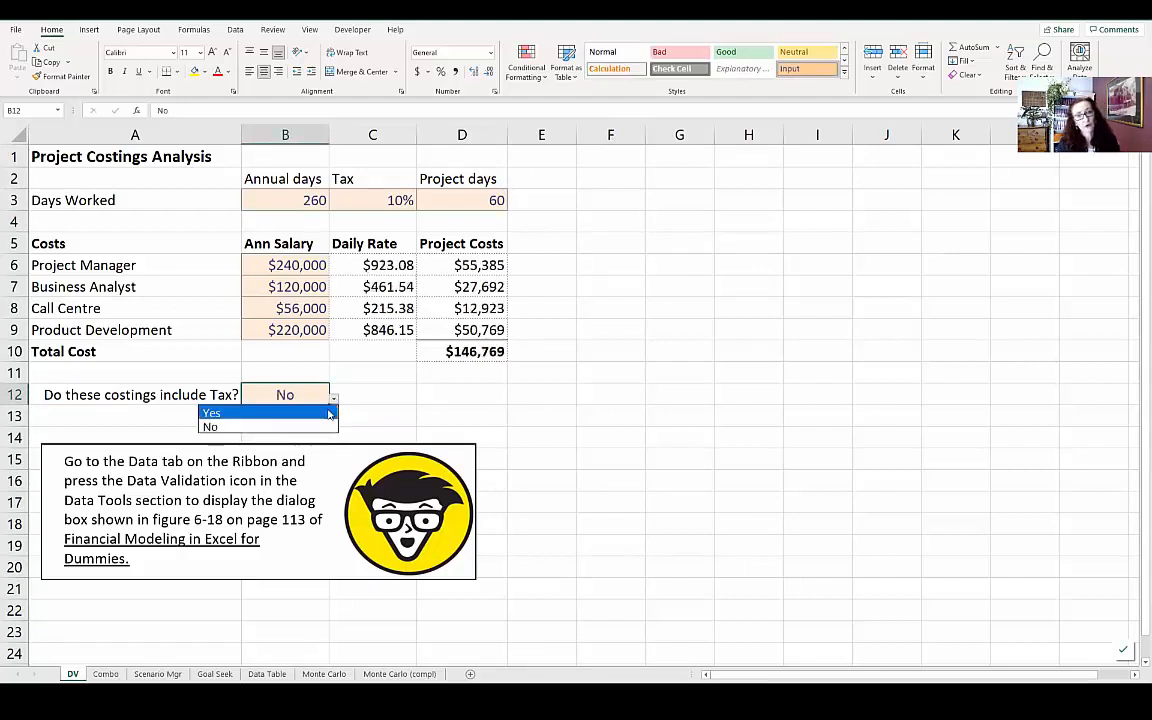
pyautogui.click(305, 411)
pyautogui.click(333, 399)
pyautogui.click(325, 427)
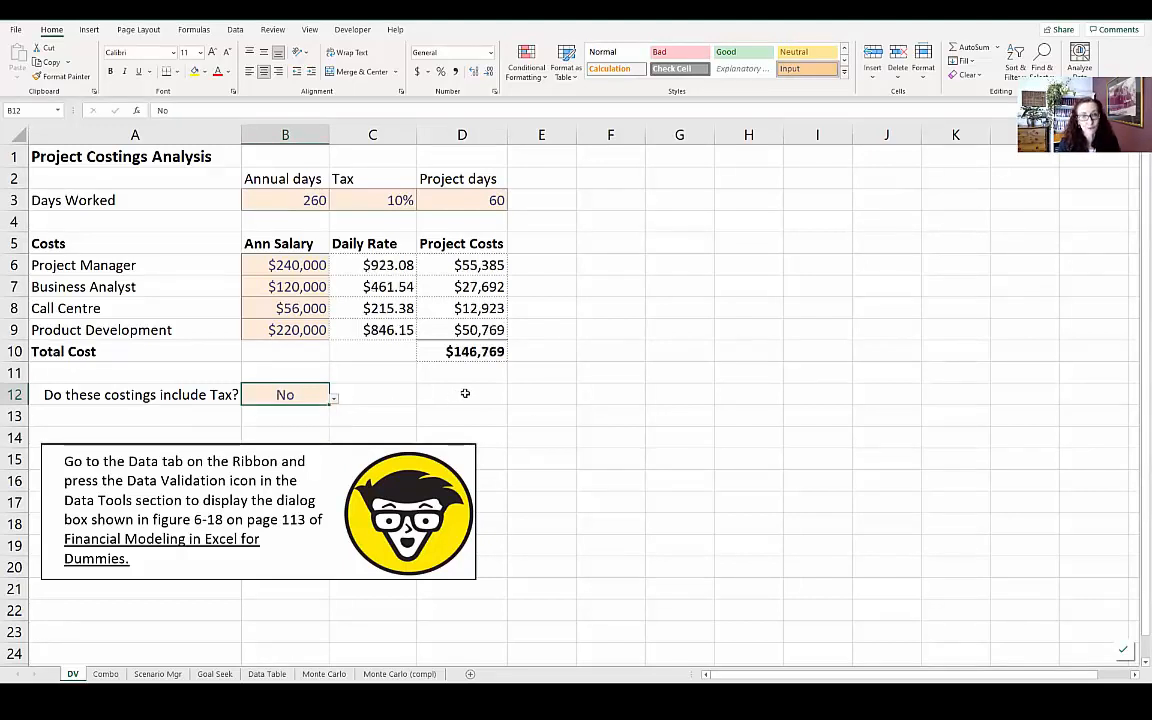
# Examine the data validation of cell B12, keeping List as the allowed type with Yes, No as the source.
pyautogui.click(235, 29)
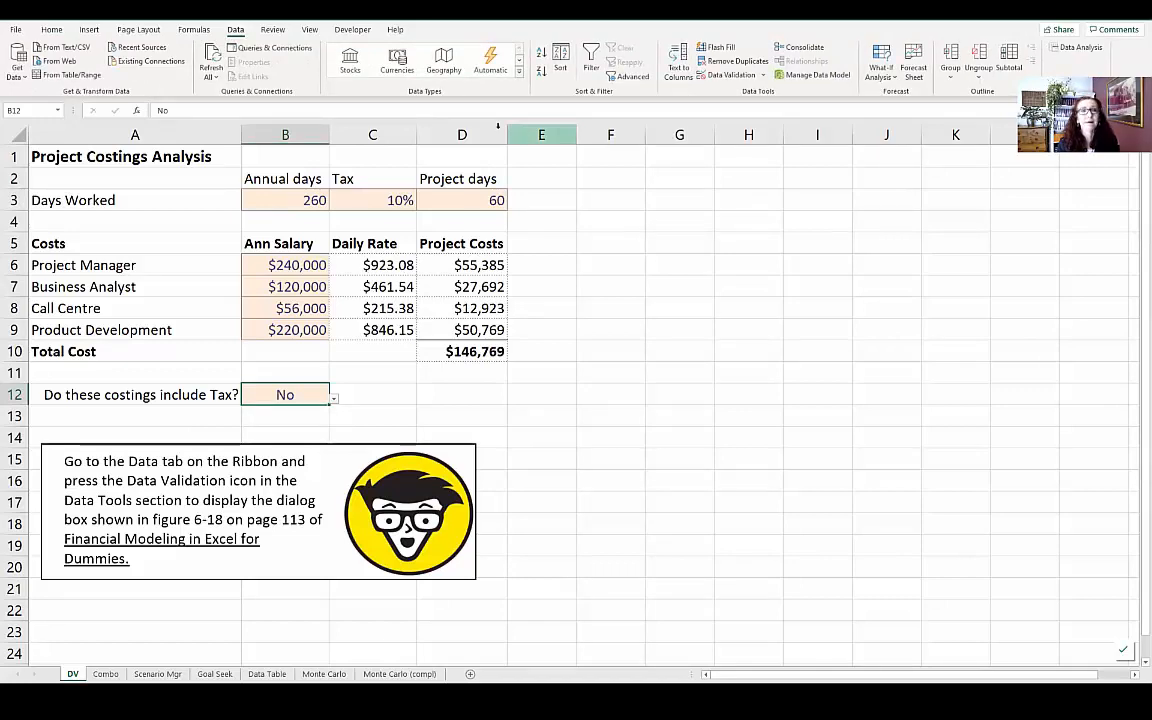
pyautogui.click(731, 78)
pyautogui.click(474, 280)
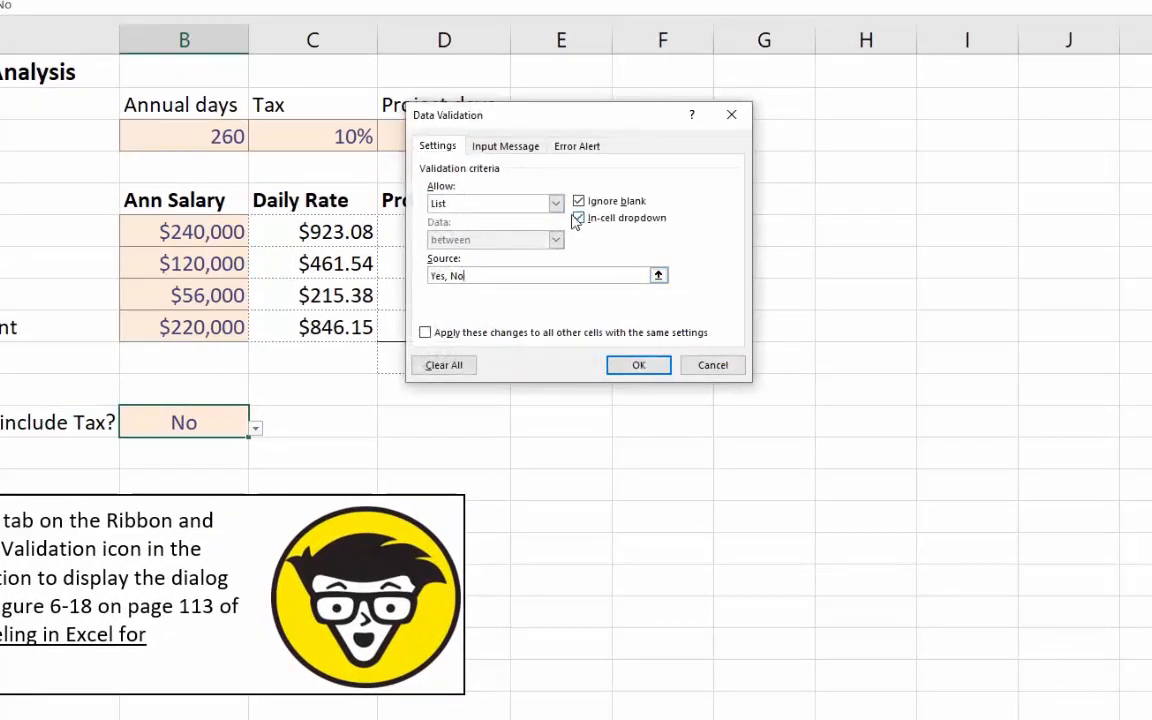
pyautogui.click(505, 202)
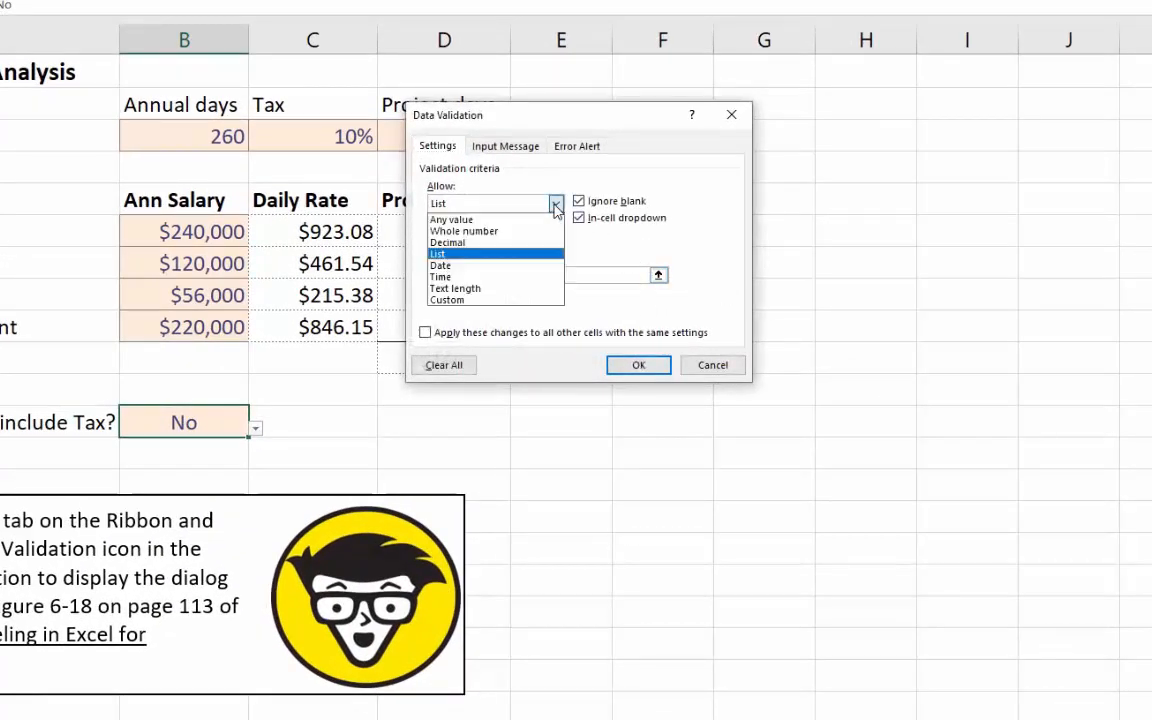
pyautogui.click(516, 257)
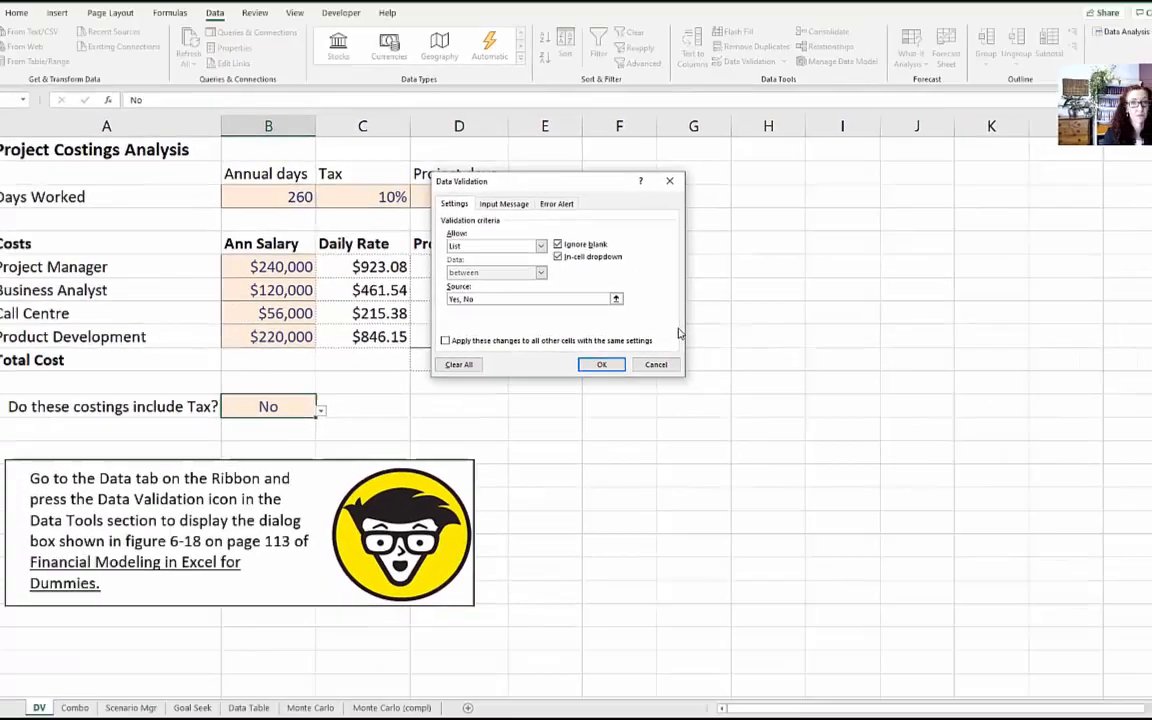
pyautogui.press('Return')
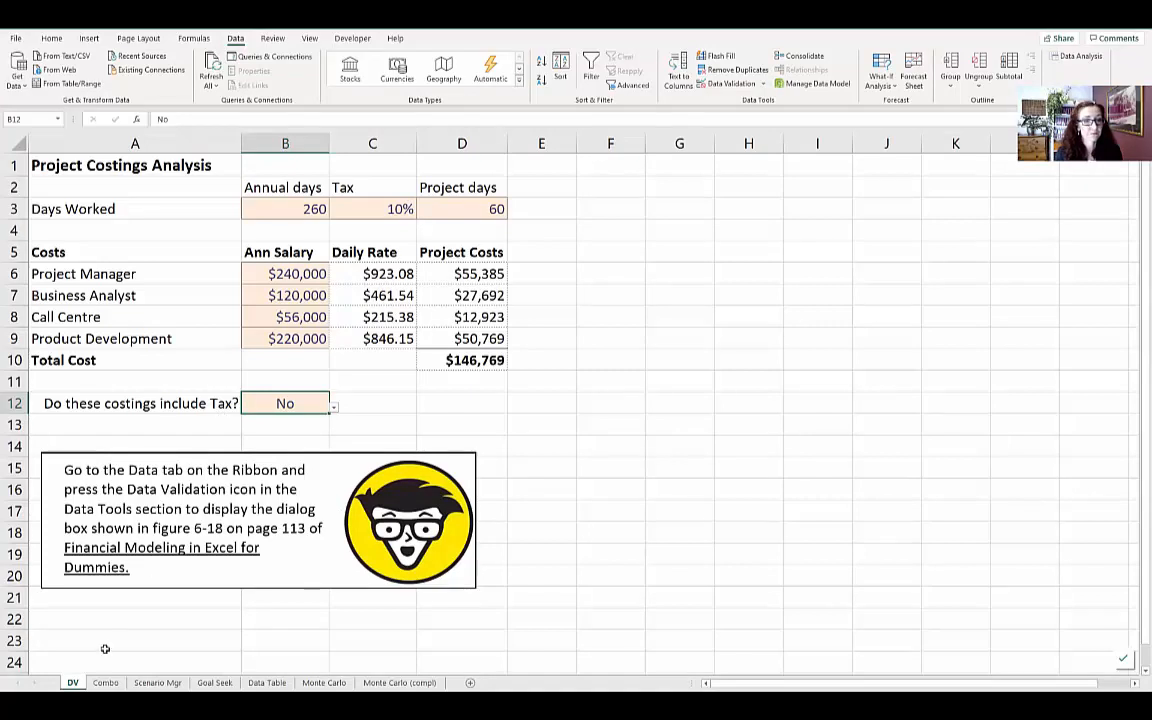
# Go to the Combo sheet, view the choices in its scenario combo box and bring up the Developer tools.
pyautogui.click(106, 683)
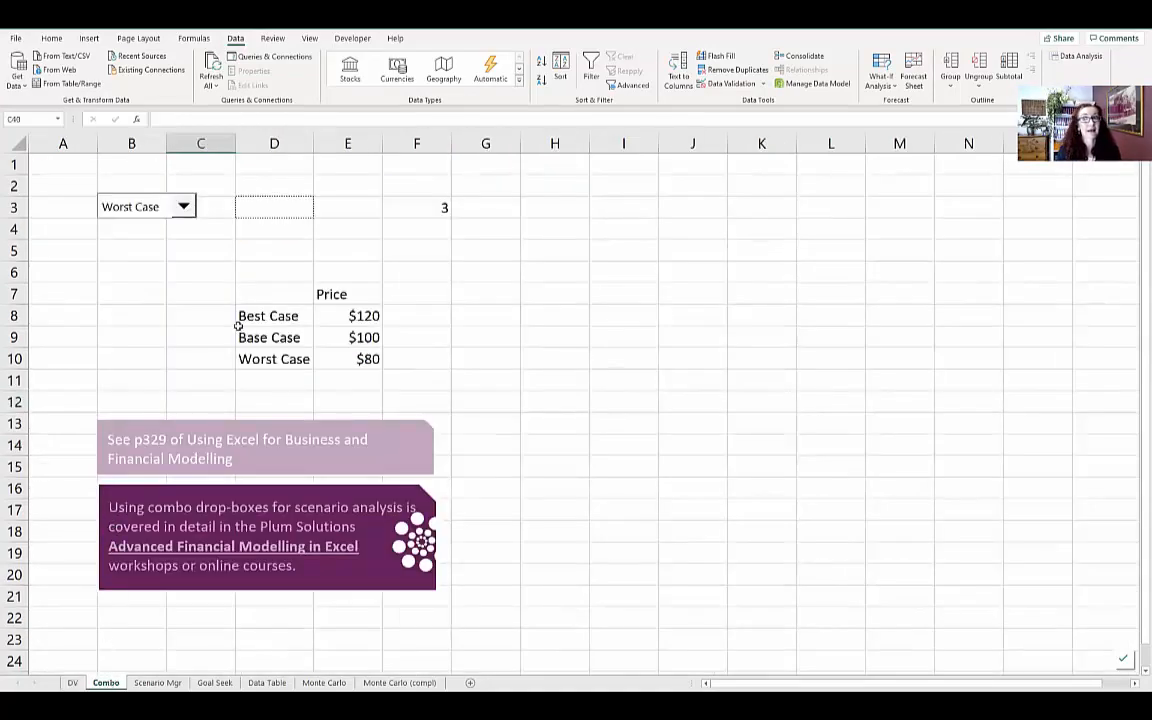
pyautogui.click(183, 207)
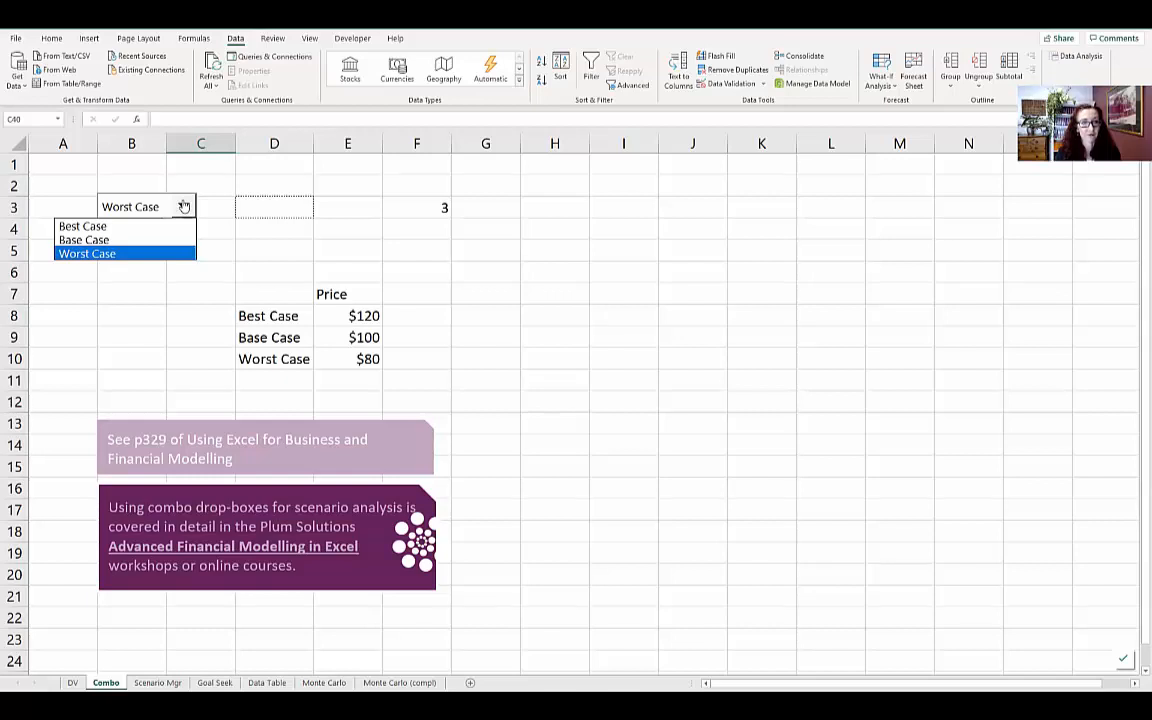
pyautogui.click(352, 38)
pyautogui.click(352, 38)
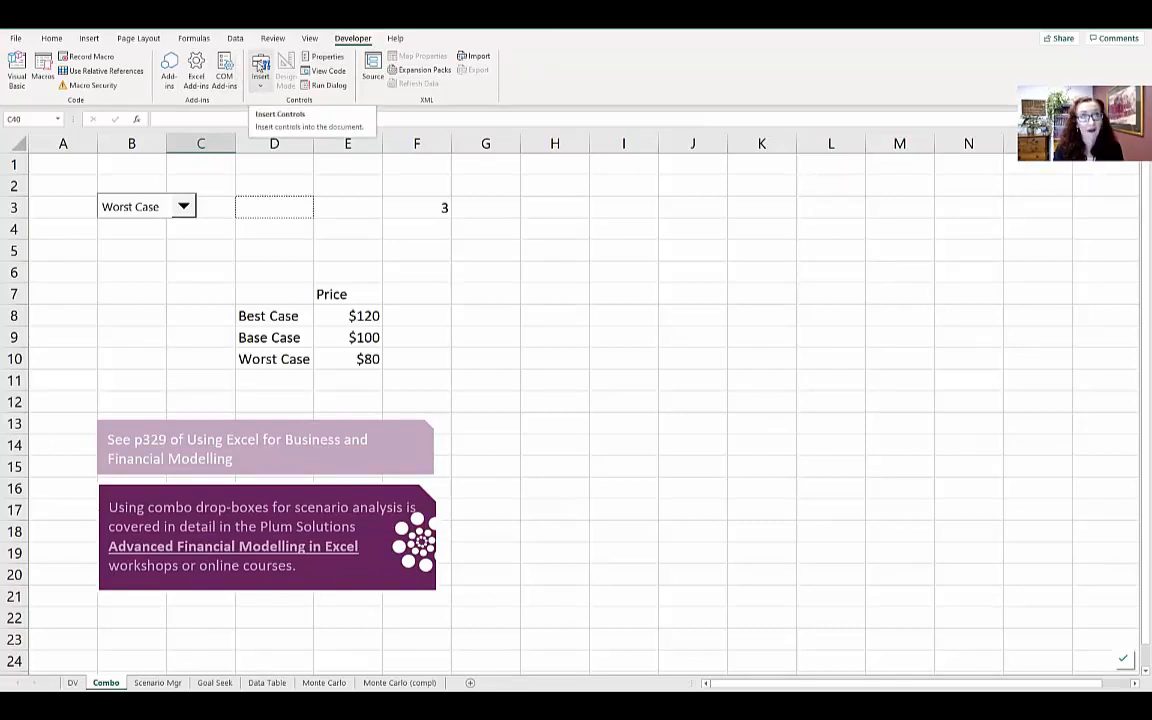
# Examine where the Developer tab is enabled in the ribbon customization options, and leave without changes.
pyautogui.click(176, 18)
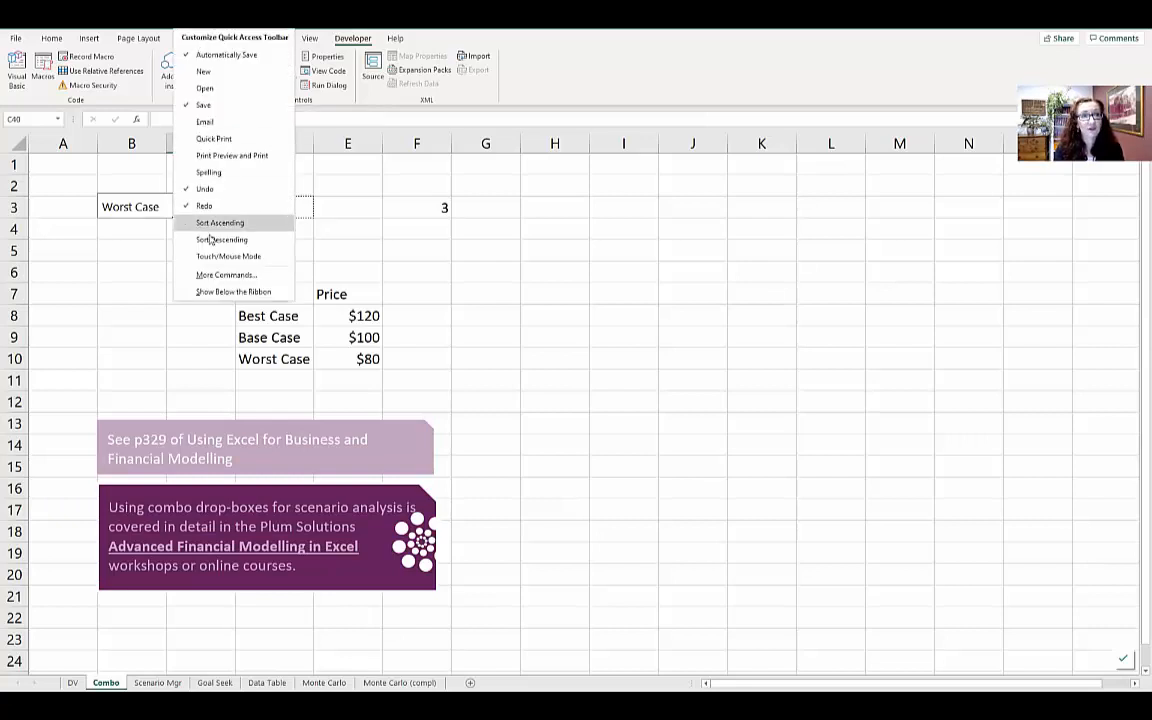
pyautogui.click(224, 276)
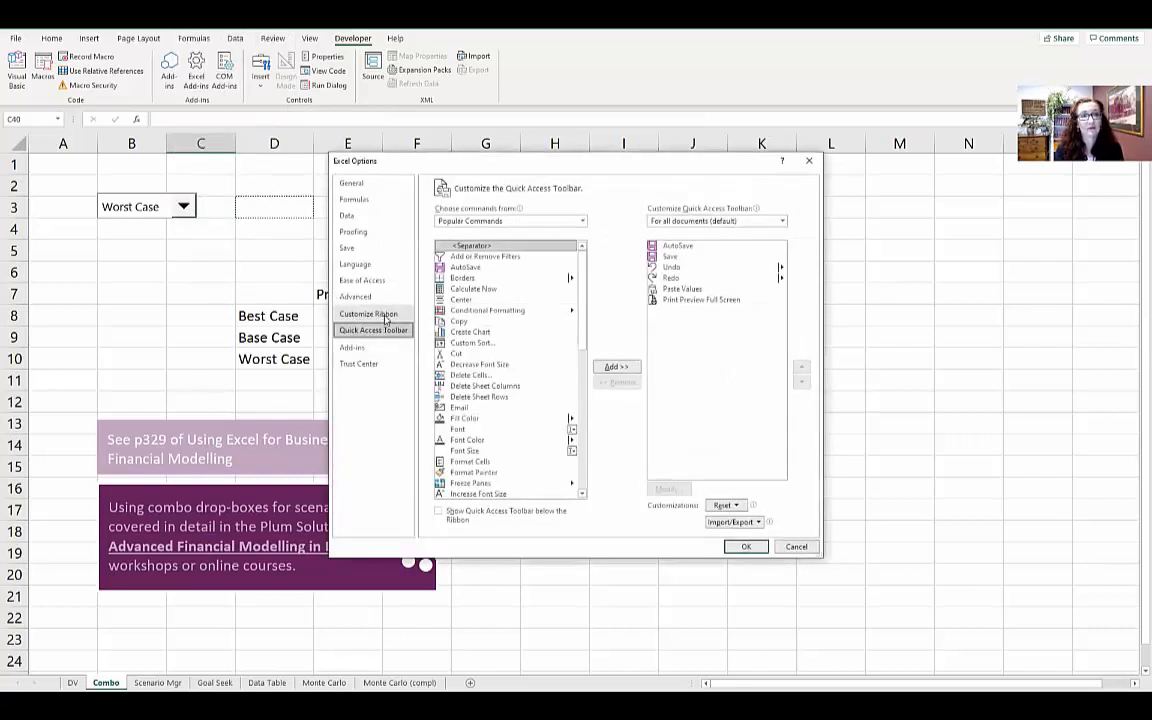
pyautogui.click(386, 318)
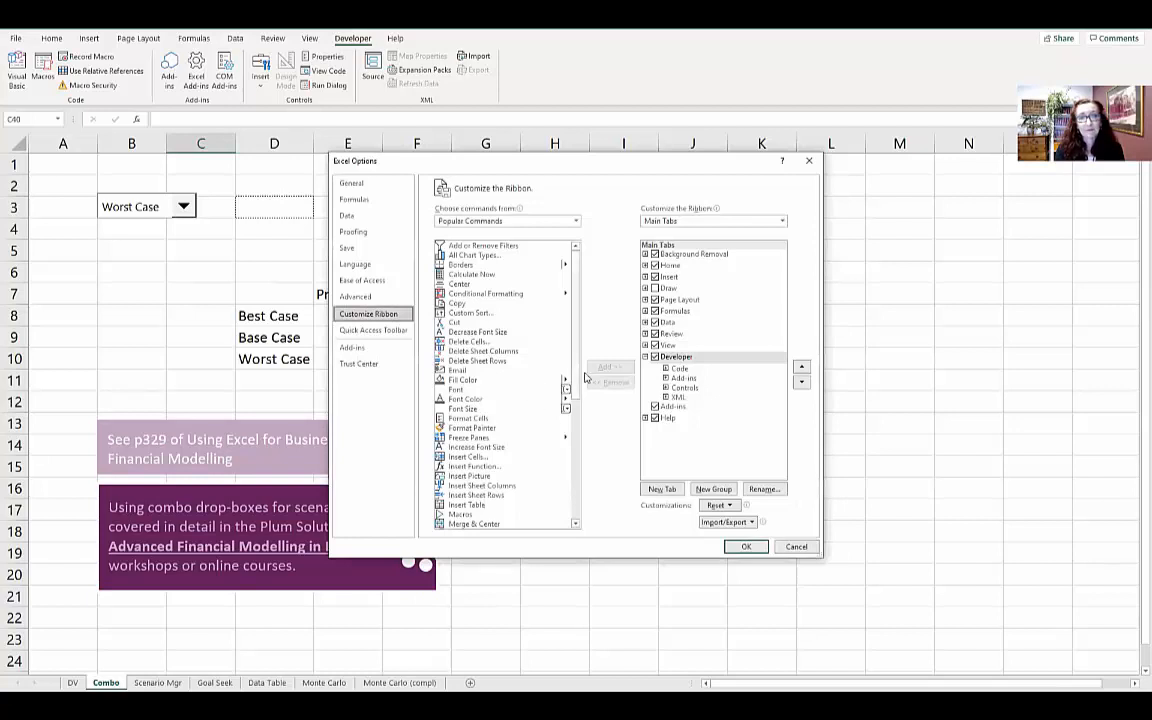
pyautogui.click(659, 359)
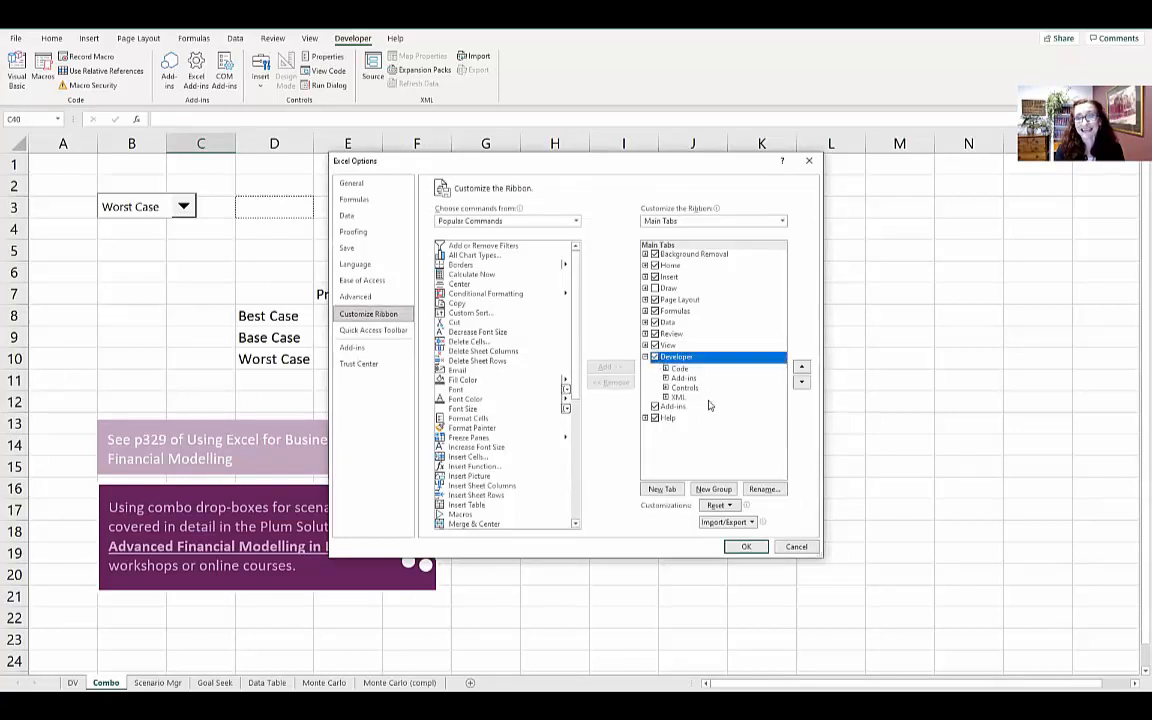
pyautogui.click(794, 546)
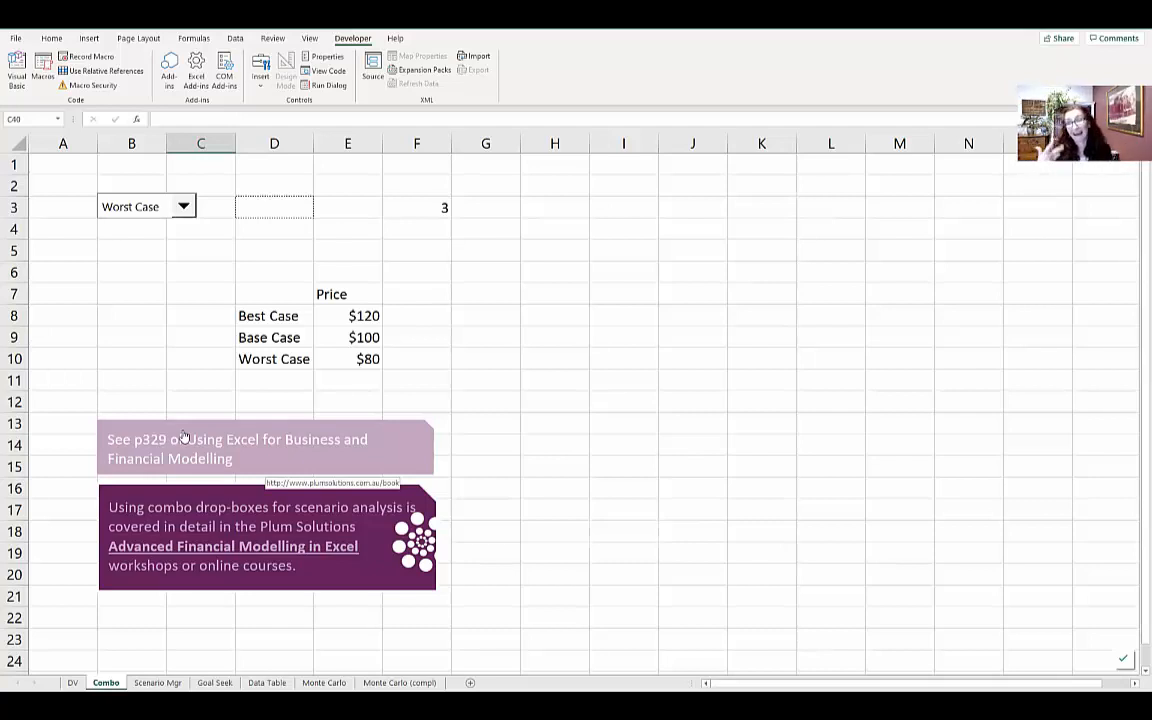
# Examine the scenario combo box's Format Control settings, checking its input range D8:D10 and cell link F3.
pyautogui.click(155, 208)
pyautogui.click(155, 208)
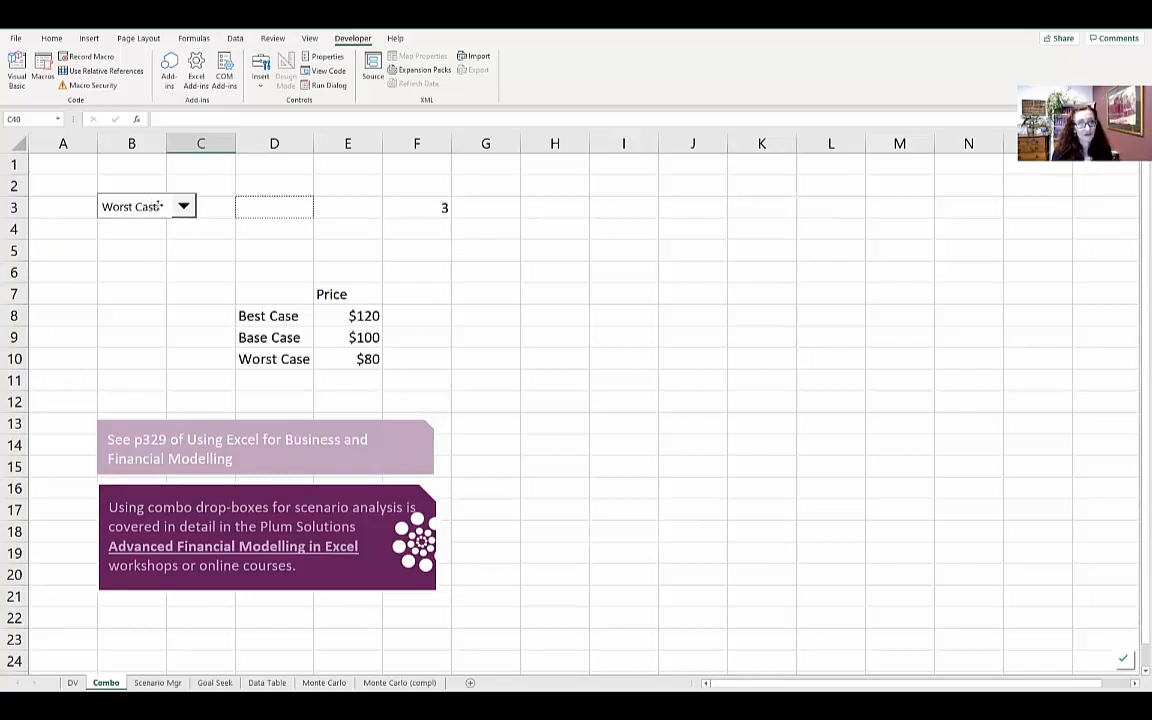
pyautogui.rightClick(158, 206)
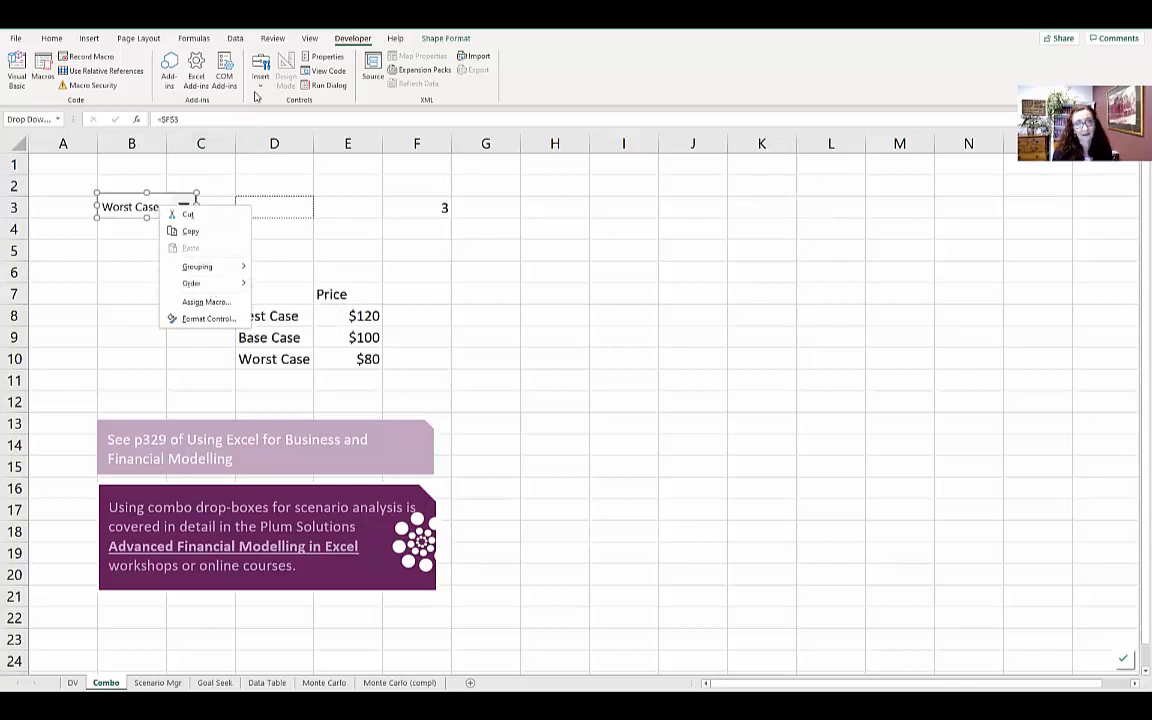
pyautogui.click(210, 319)
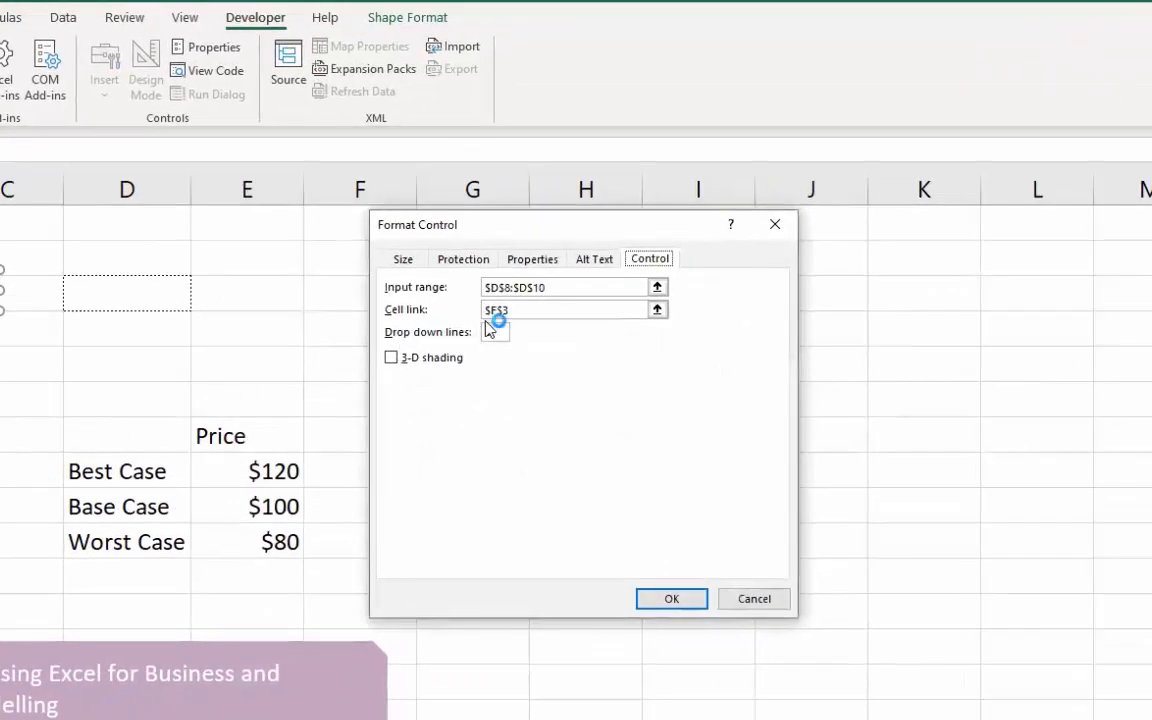
pyautogui.click(541, 287)
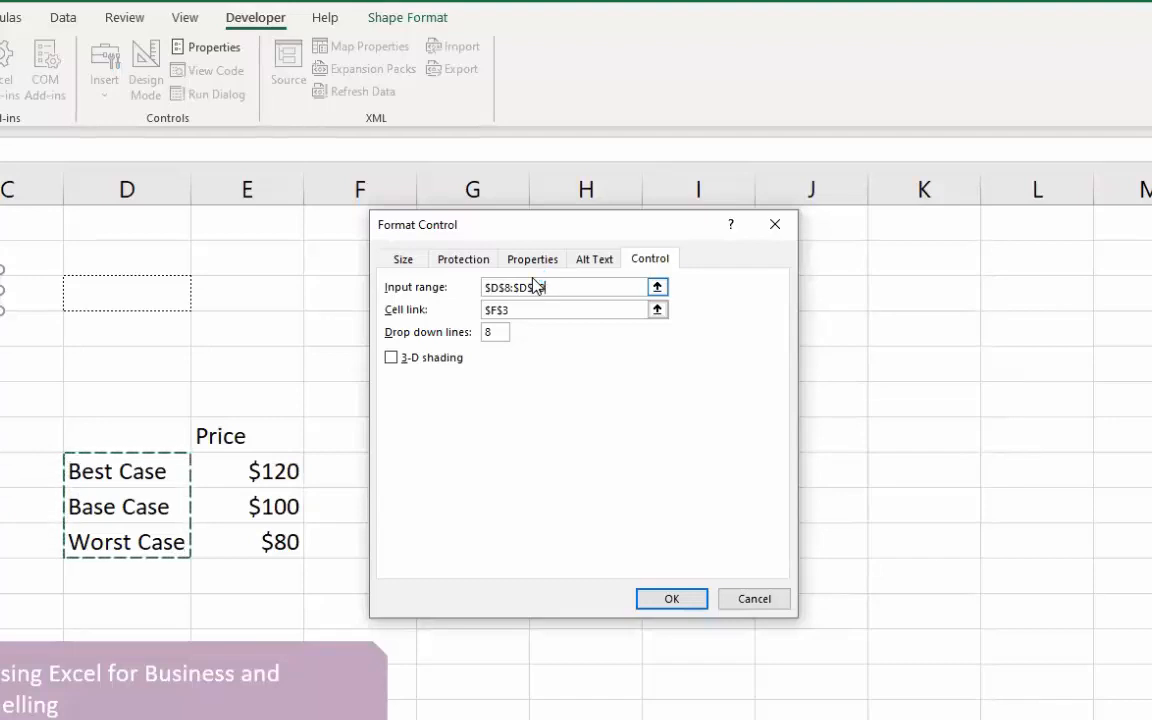
pyautogui.click(518, 310)
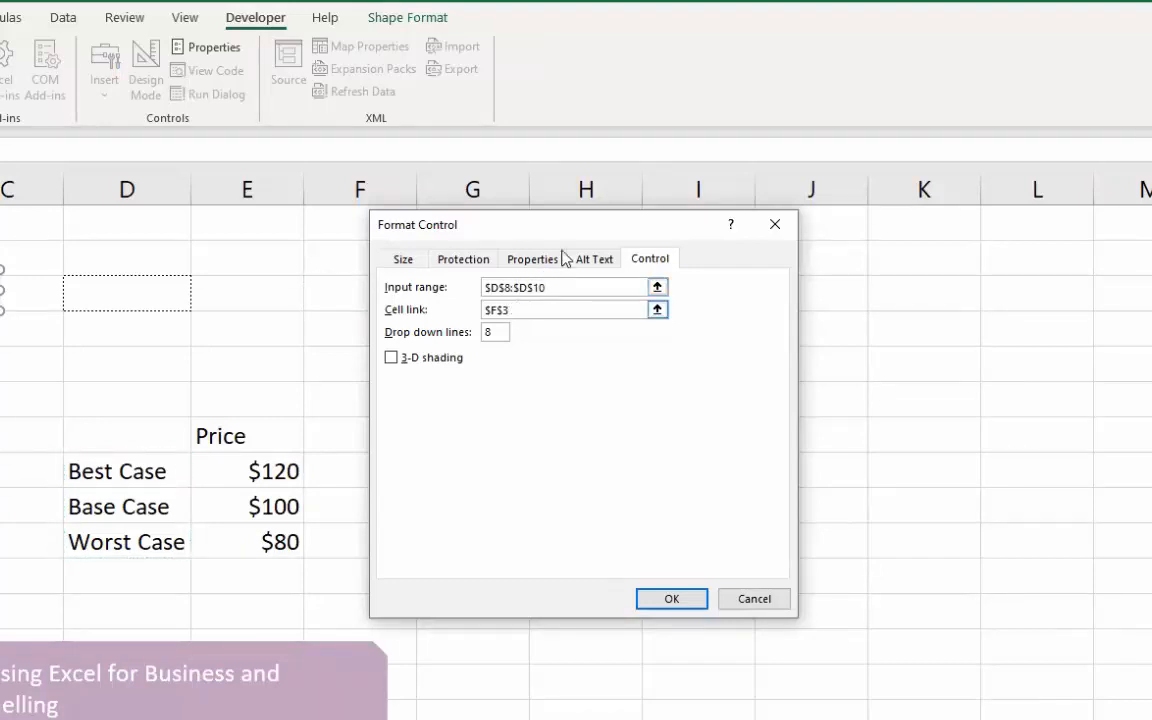
pyautogui.moveTo(575, 230); pyautogui.dragTo(838, 226)
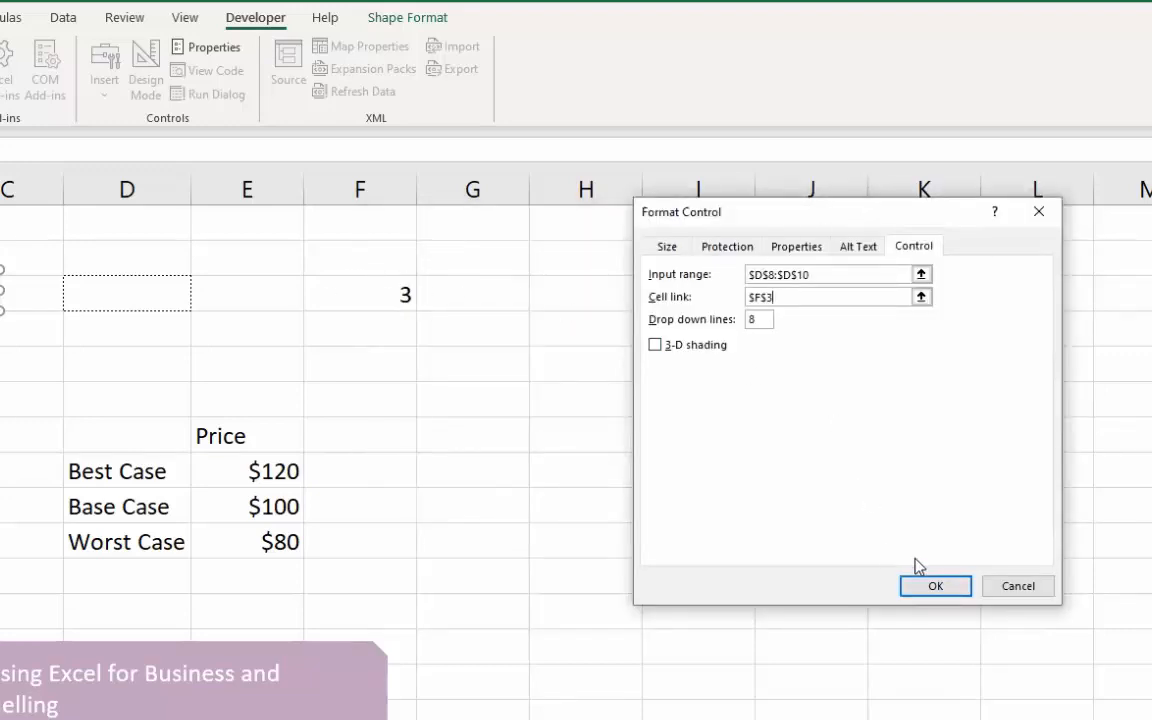
pyautogui.click(935, 586)
pyautogui.click(33, 327)
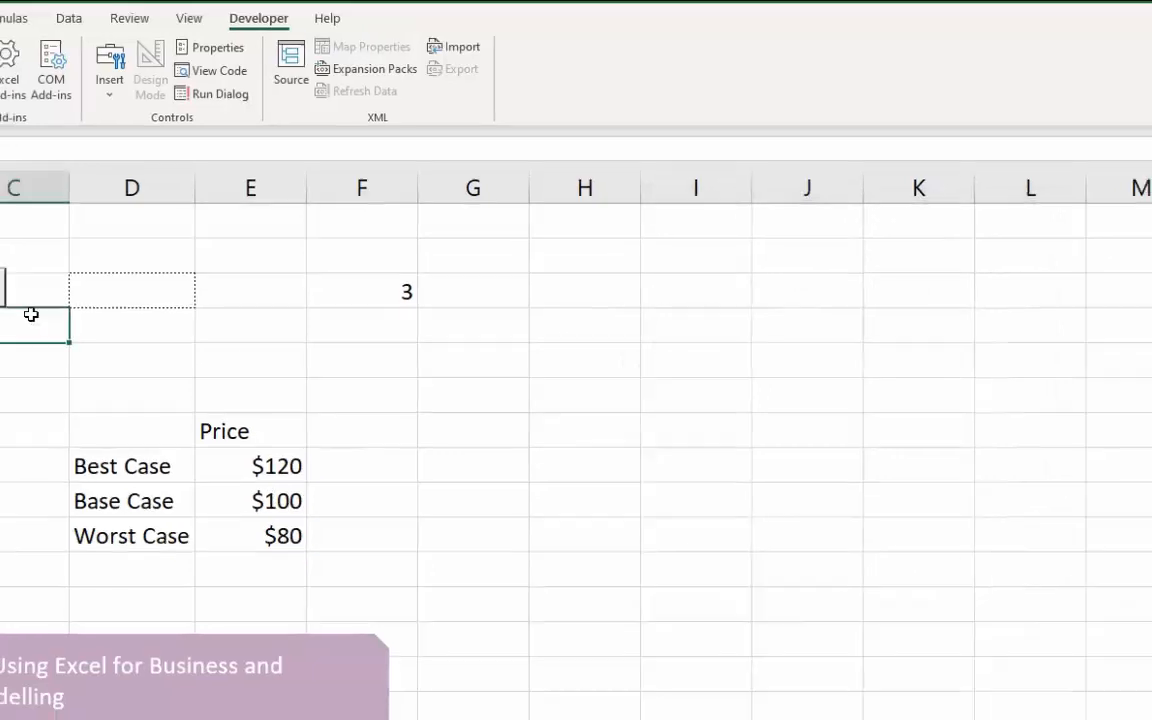
# Test the combo box by choosing Best Case, Base Case and Worst Case in turn, checking linked cell F3.
pyautogui.click(95, 248)
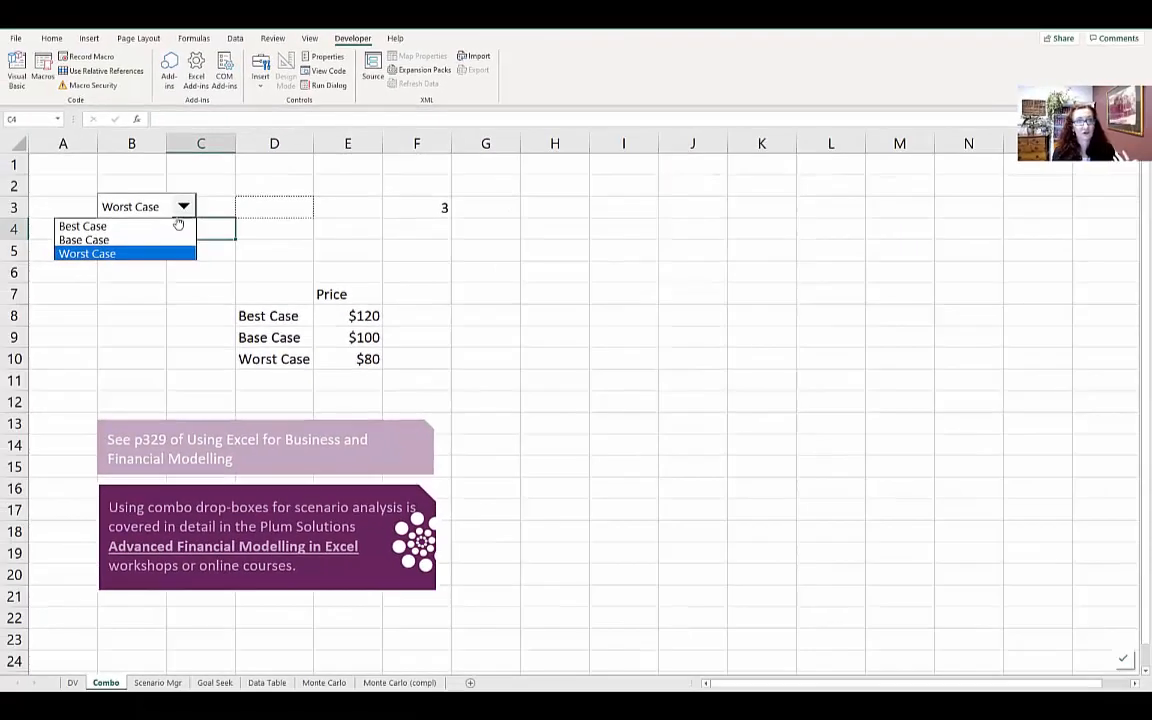
pyautogui.click(178, 226)
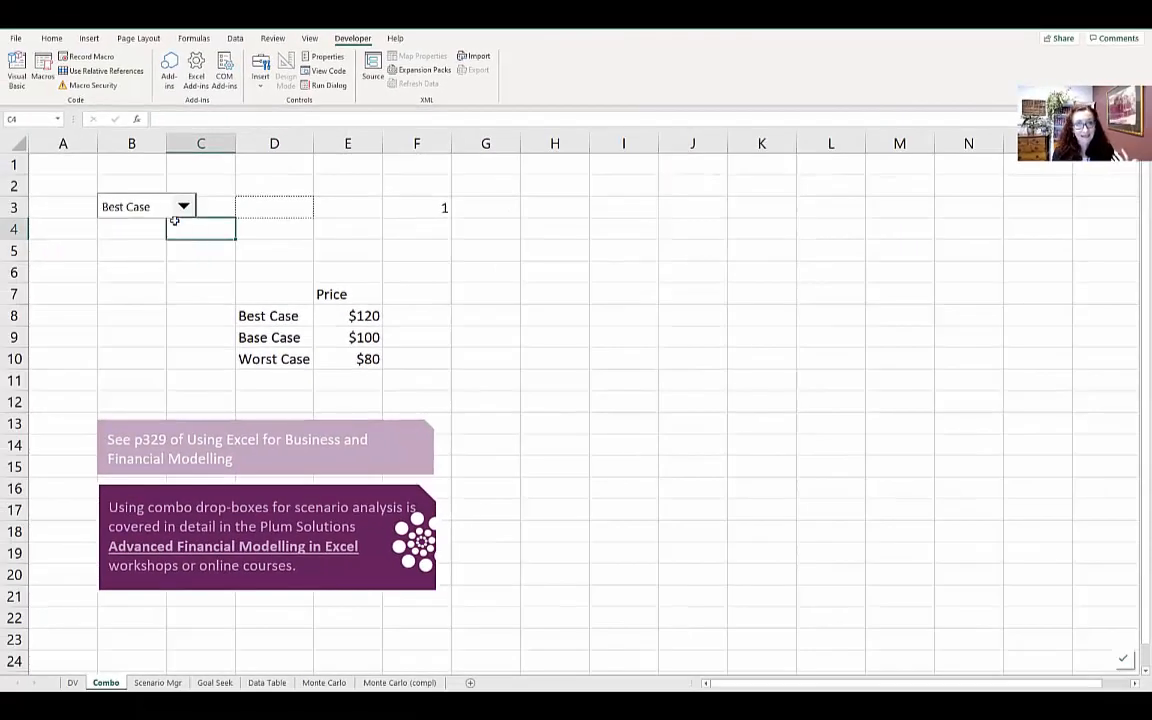
pyautogui.click(422, 205)
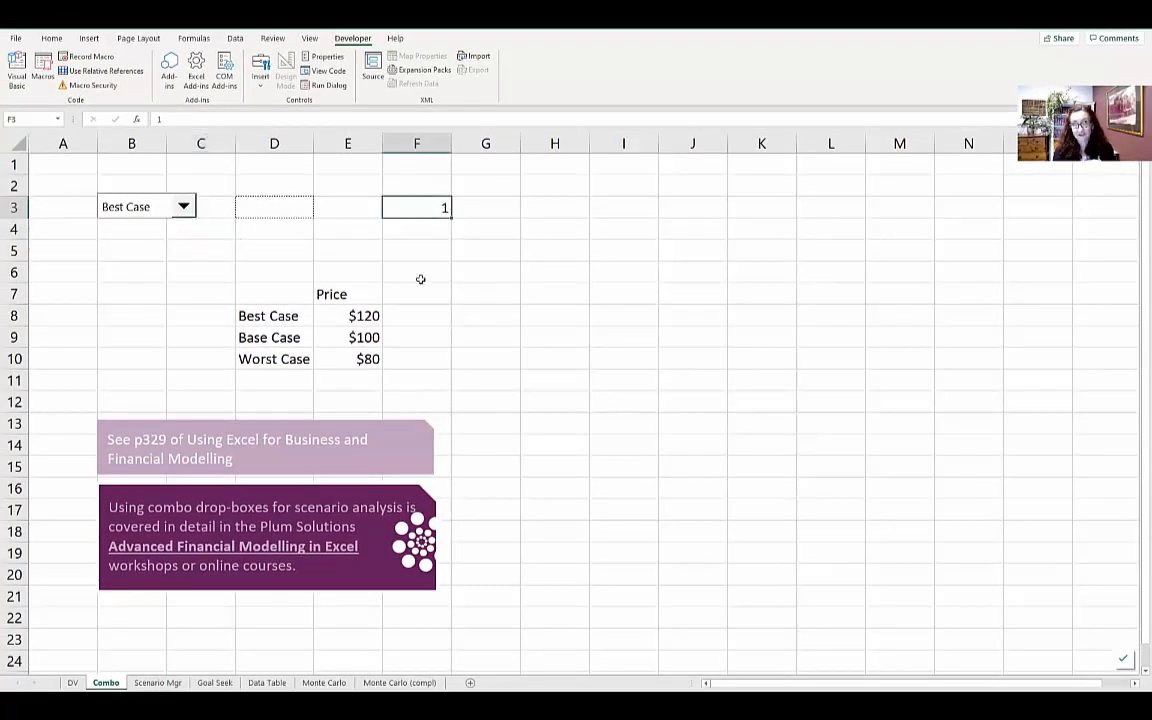
pyautogui.click(243, 312)
pyautogui.click(182, 206)
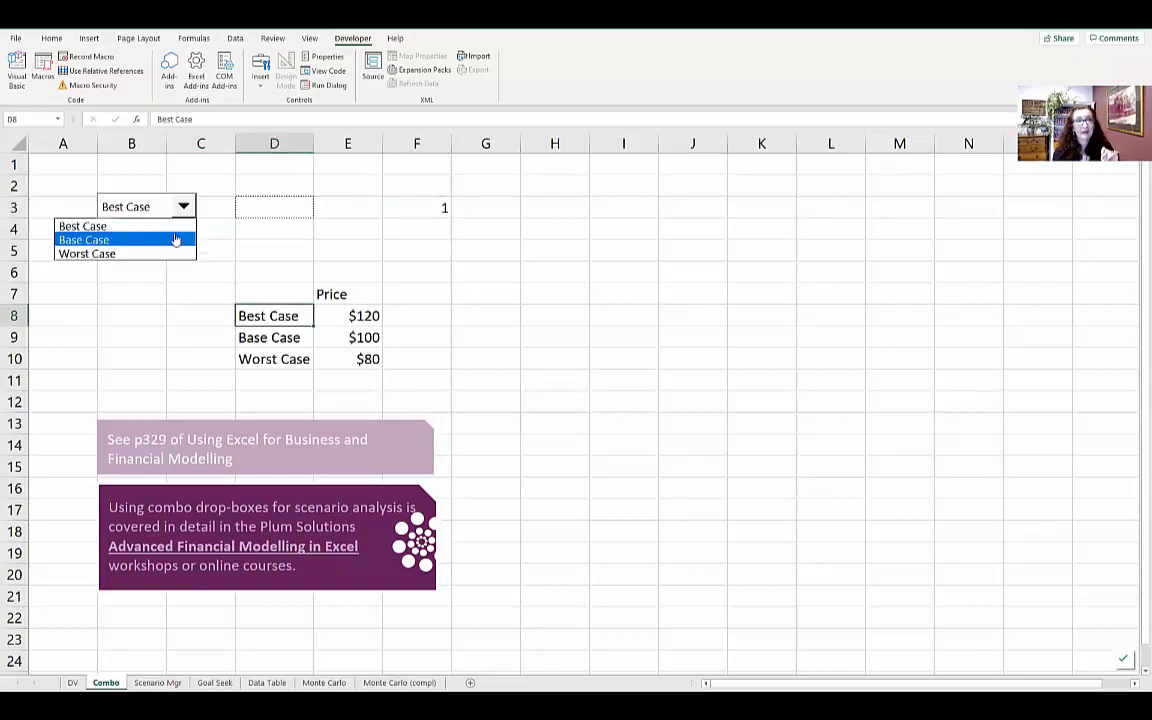
pyautogui.click(175, 241)
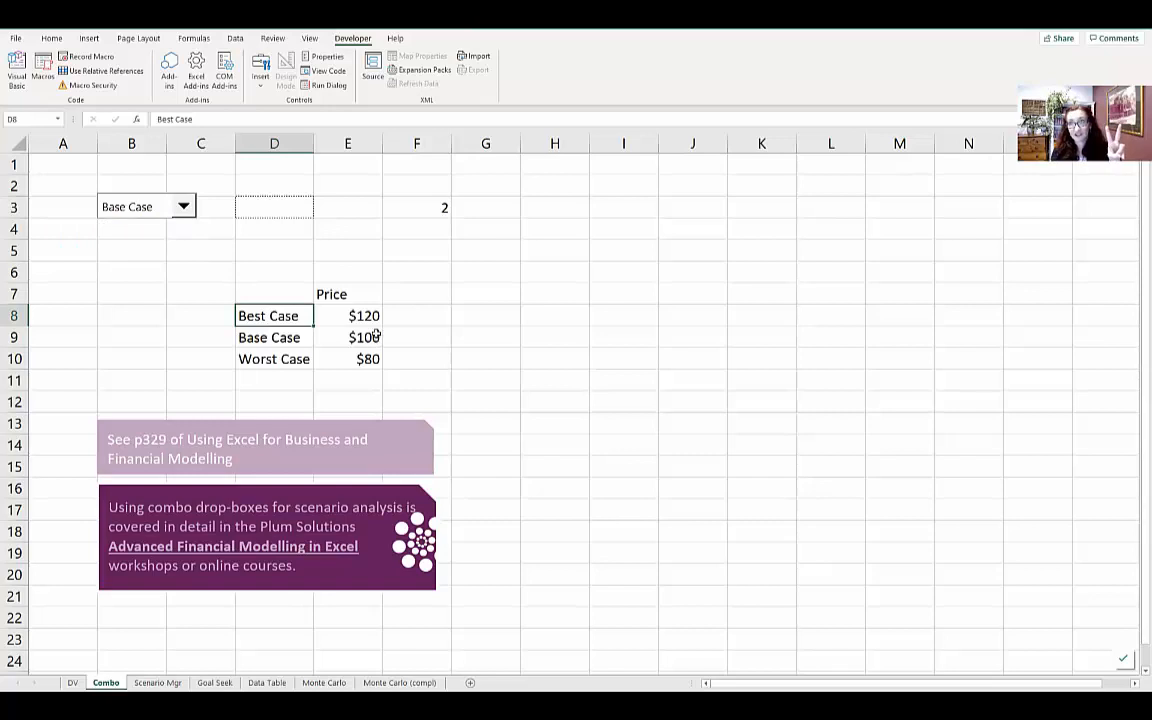
pyautogui.click(180, 204)
pyautogui.click(175, 252)
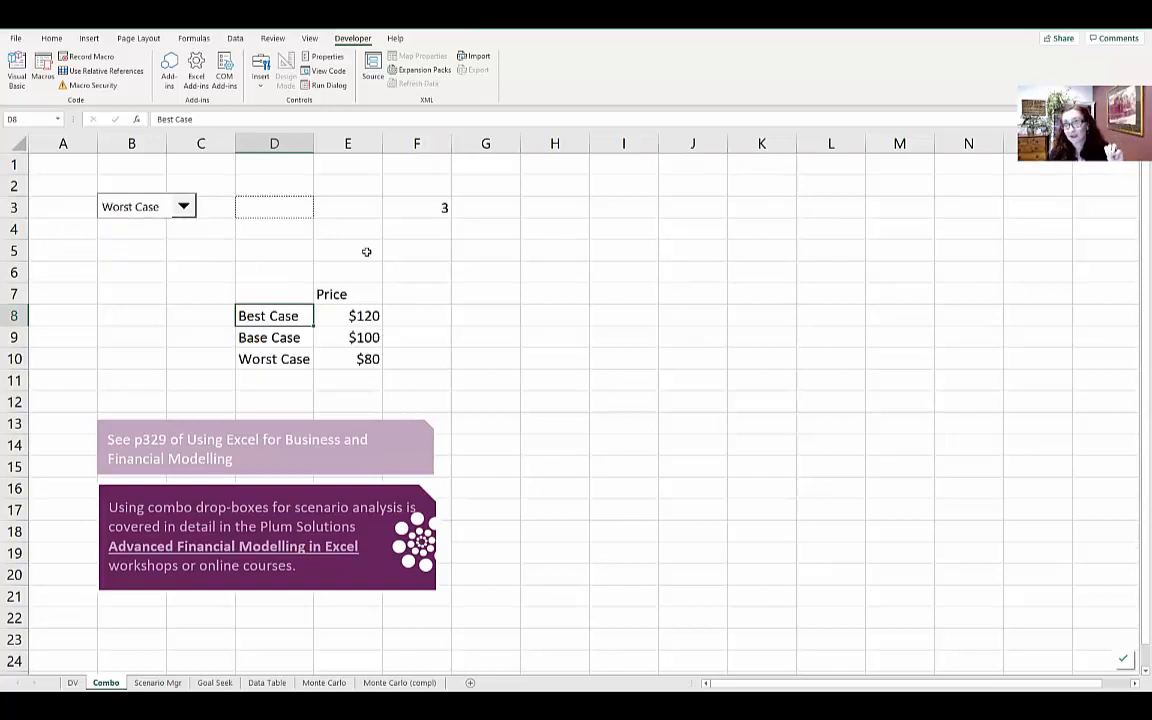
# Enter an INDEX formula in D3 with array D8:D10 and row number F3, using the array form of the arguments.
pyautogui.click(278, 209)
pyautogui.hotkey('ctrl', 'c')
pyautogui.moveTo(363, 314); pyautogui.dragTo(342, 357)
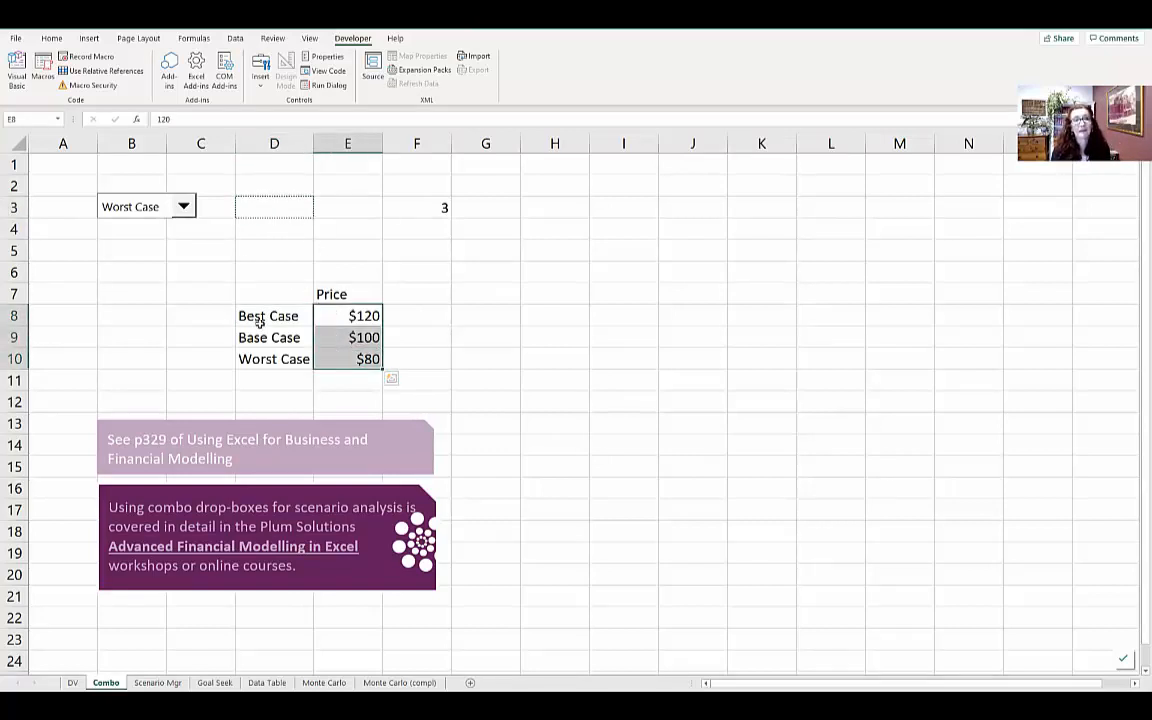
pyautogui.click(266, 207)
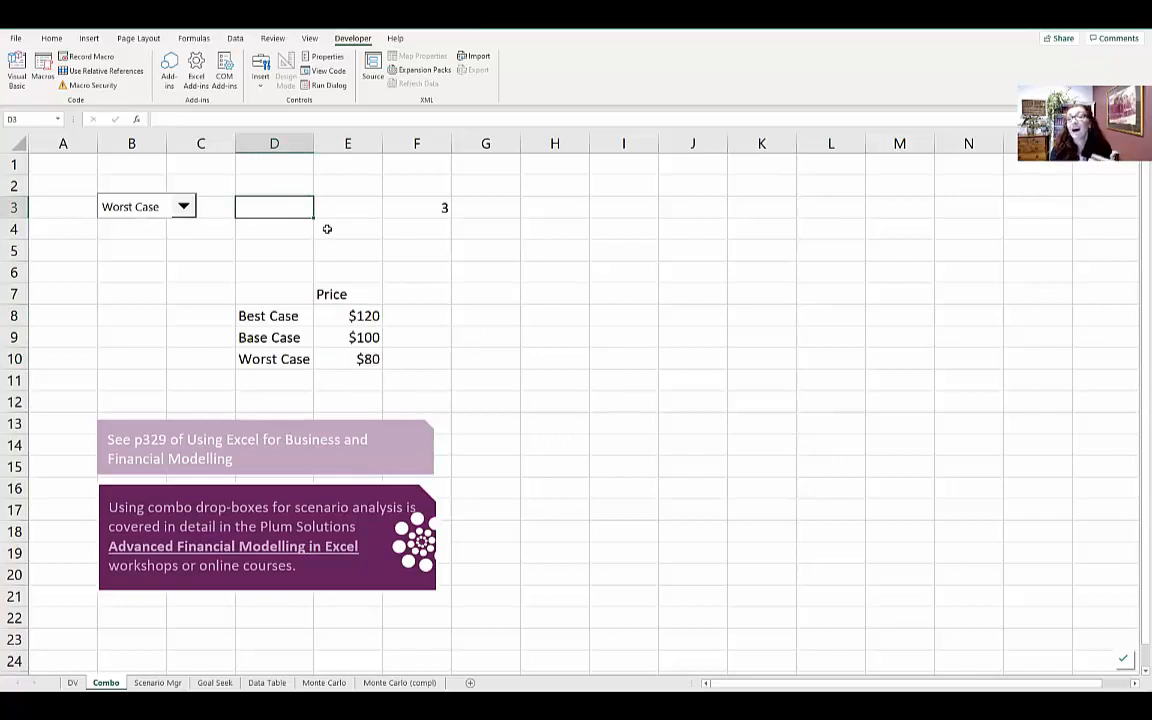
pyautogui.write('=')
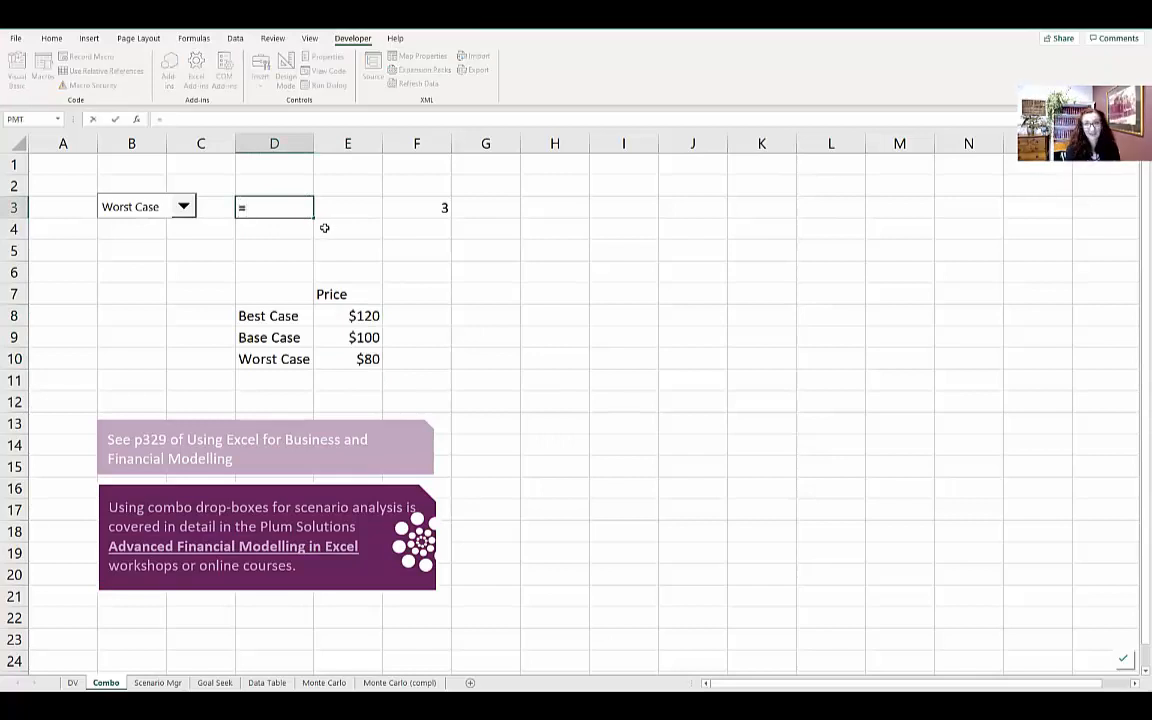
pyautogui.write('index(')
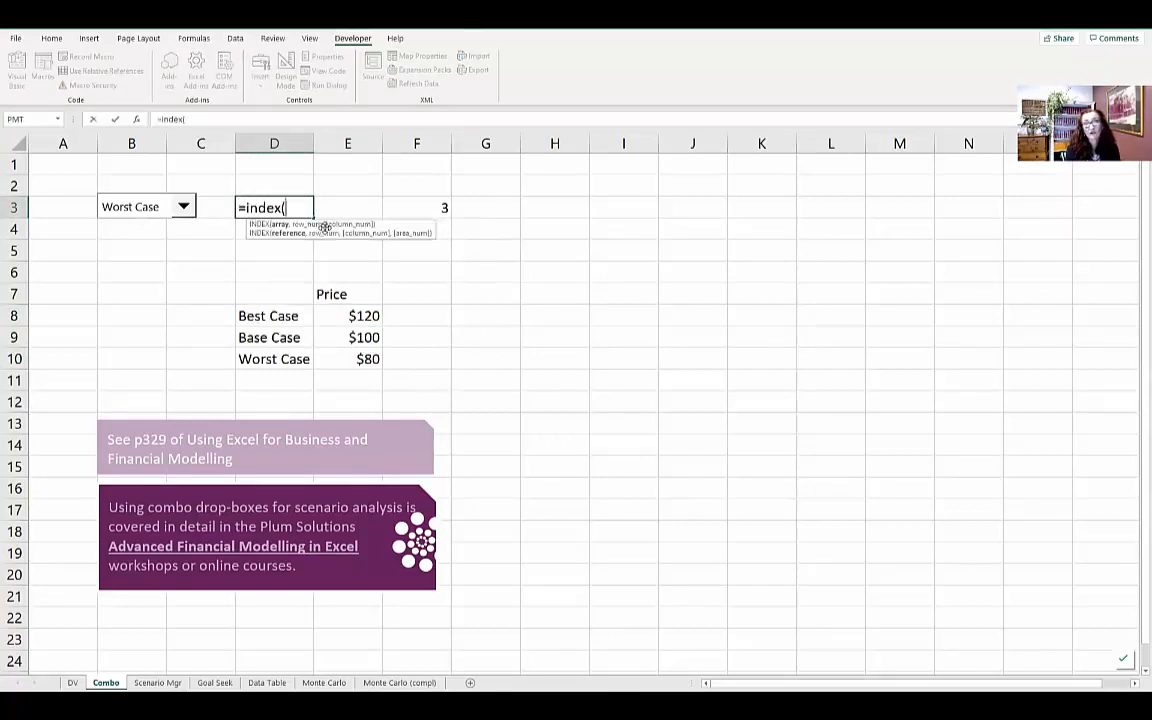
pyautogui.hotkey('ctrl', 'a')
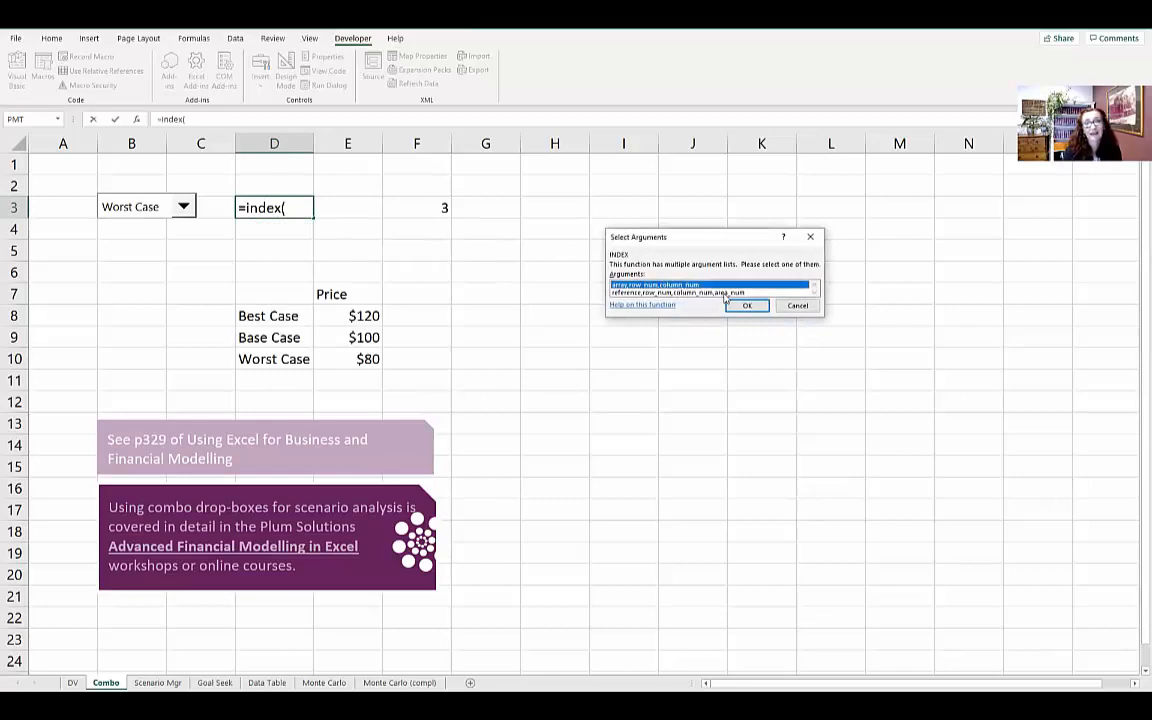
pyautogui.click(747, 305)
pyautogui.moveTo(266, 316); pyautogui.dragTo(268, 350)
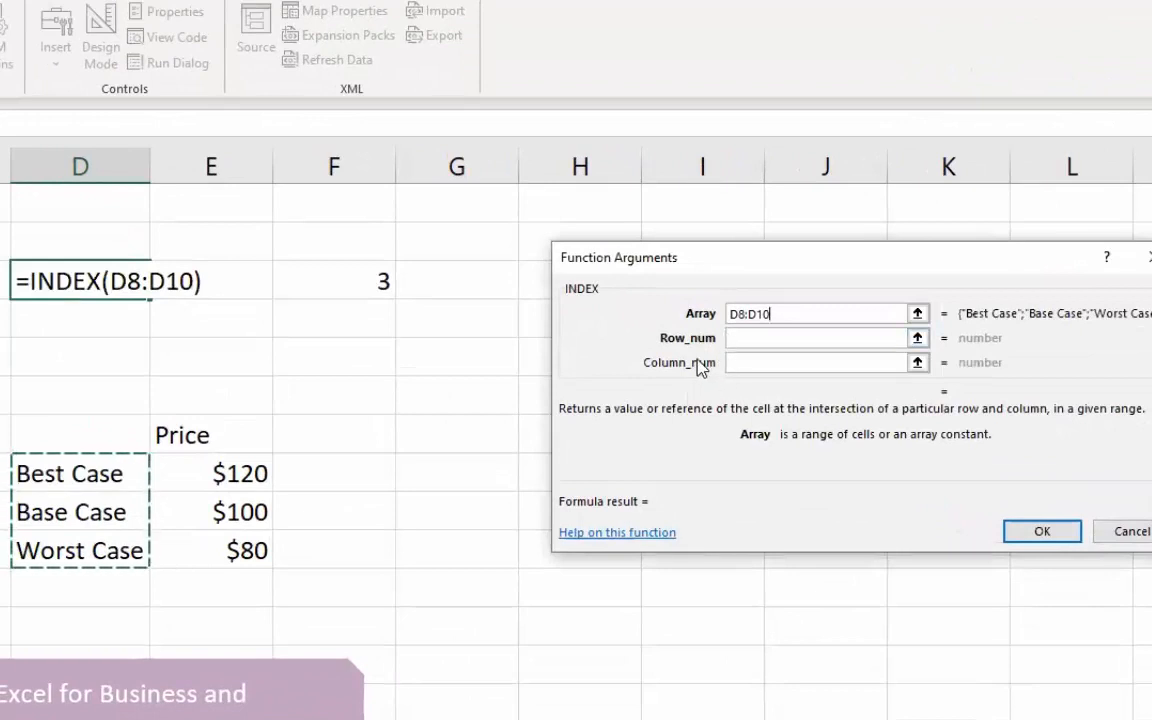
pyautogui.click(767, 340)
pyautogui.click(748, 340)
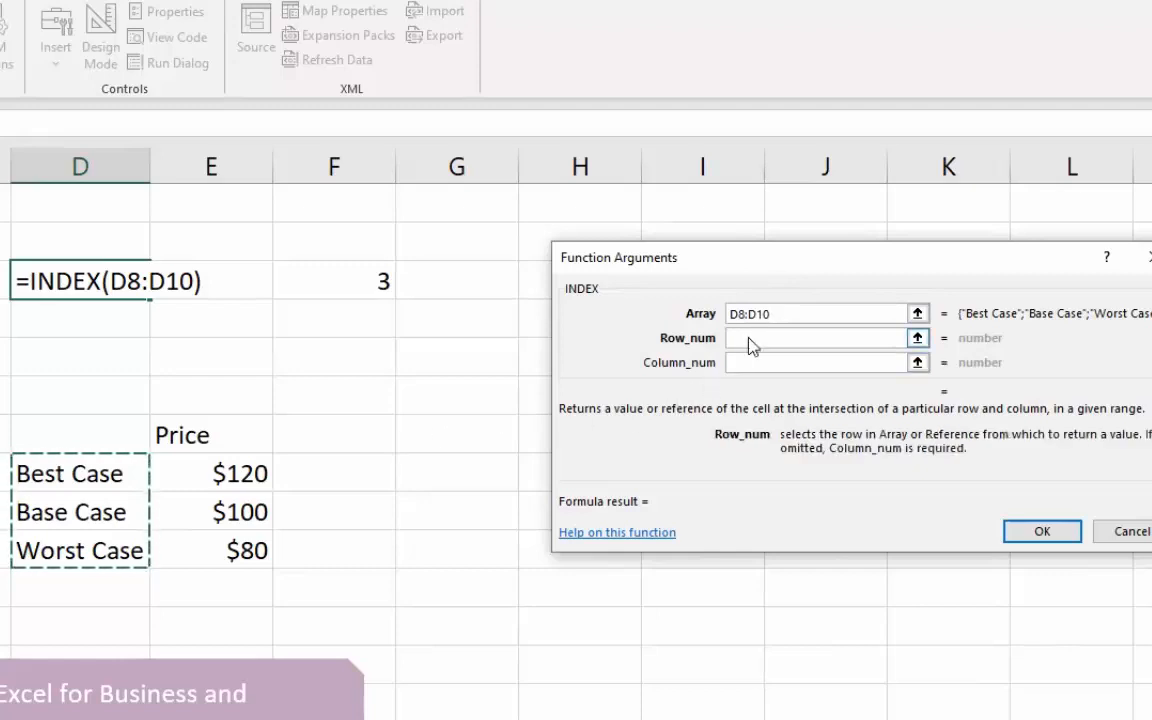
pyautogui.click(369, 282)
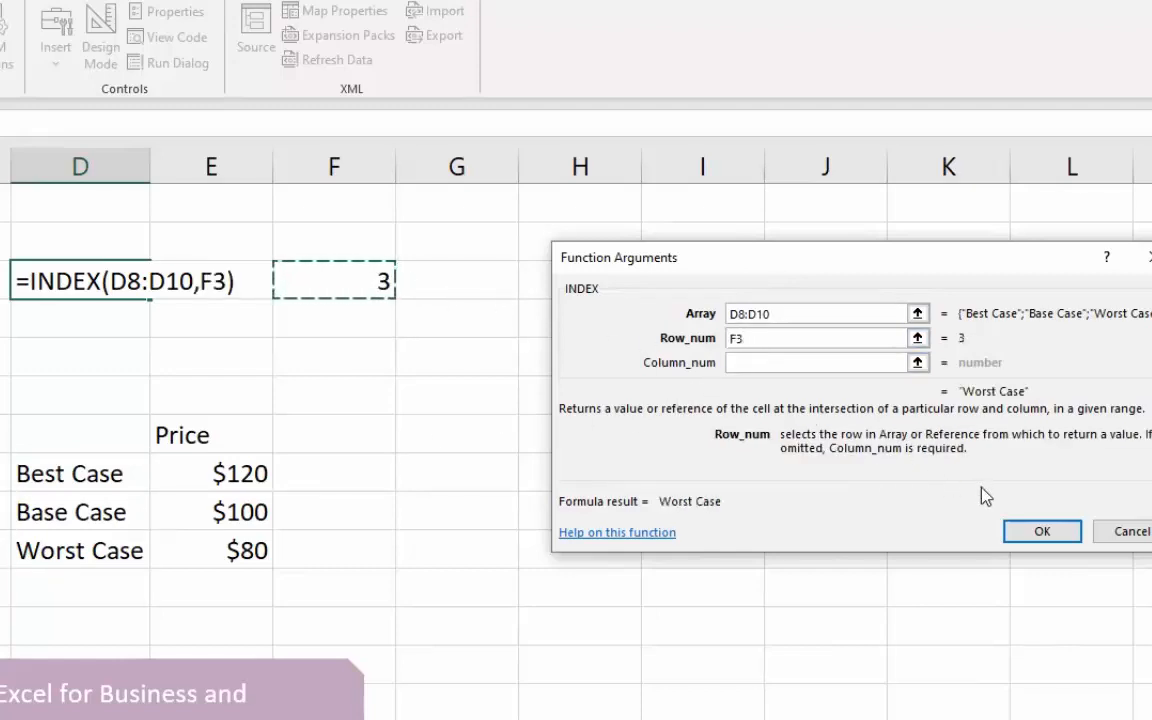
pyautogui.click(1041, 530)
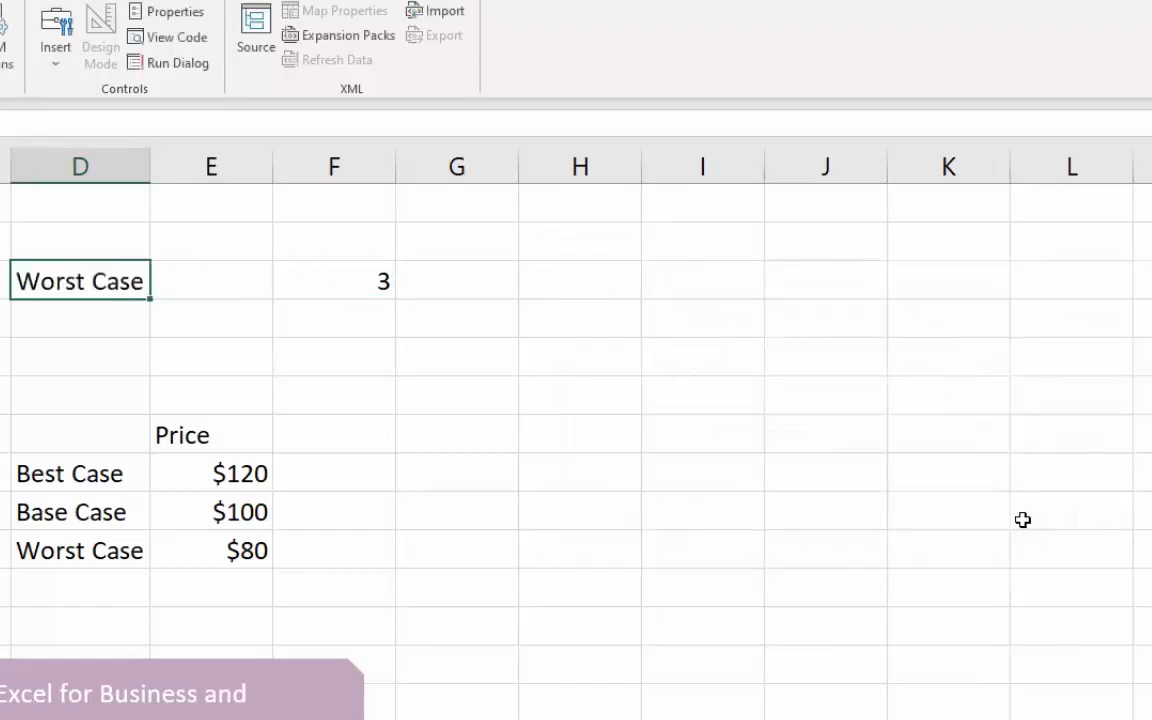
# Change the array in D3's INDEX formula to the prices in E8:E10 and review the formula.
pyautogui.press('F2')
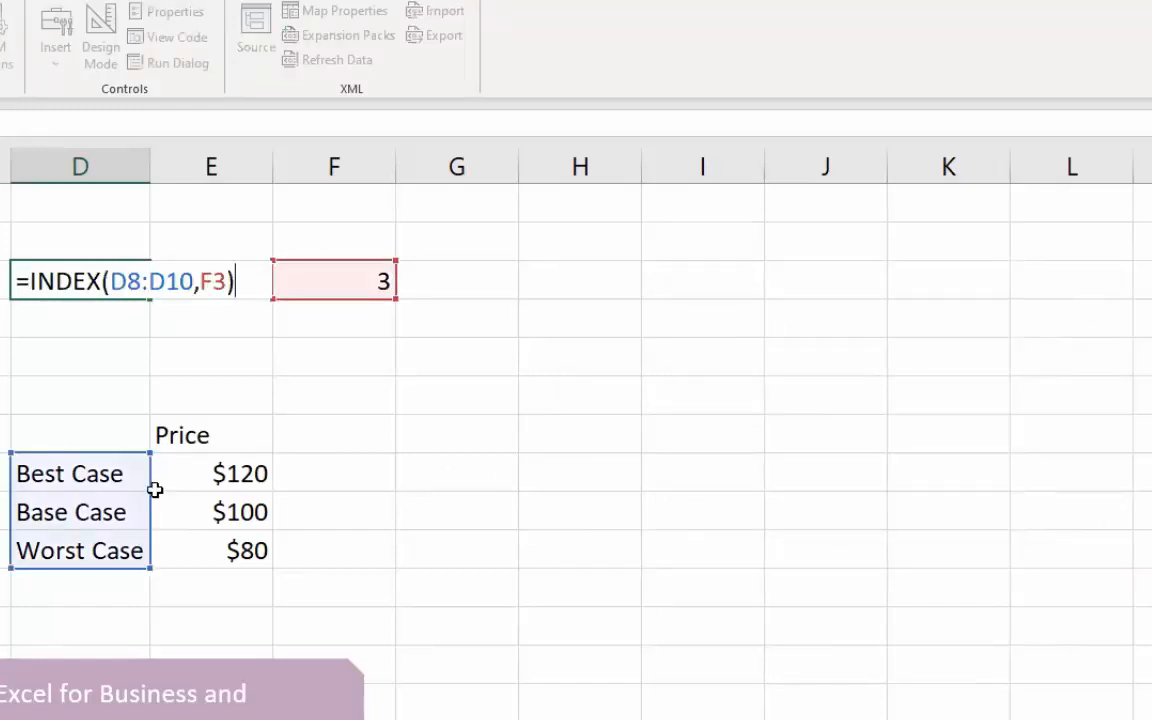
pyautogui.moveTo(154, 490); pyautogui.dragTo(240, 480)
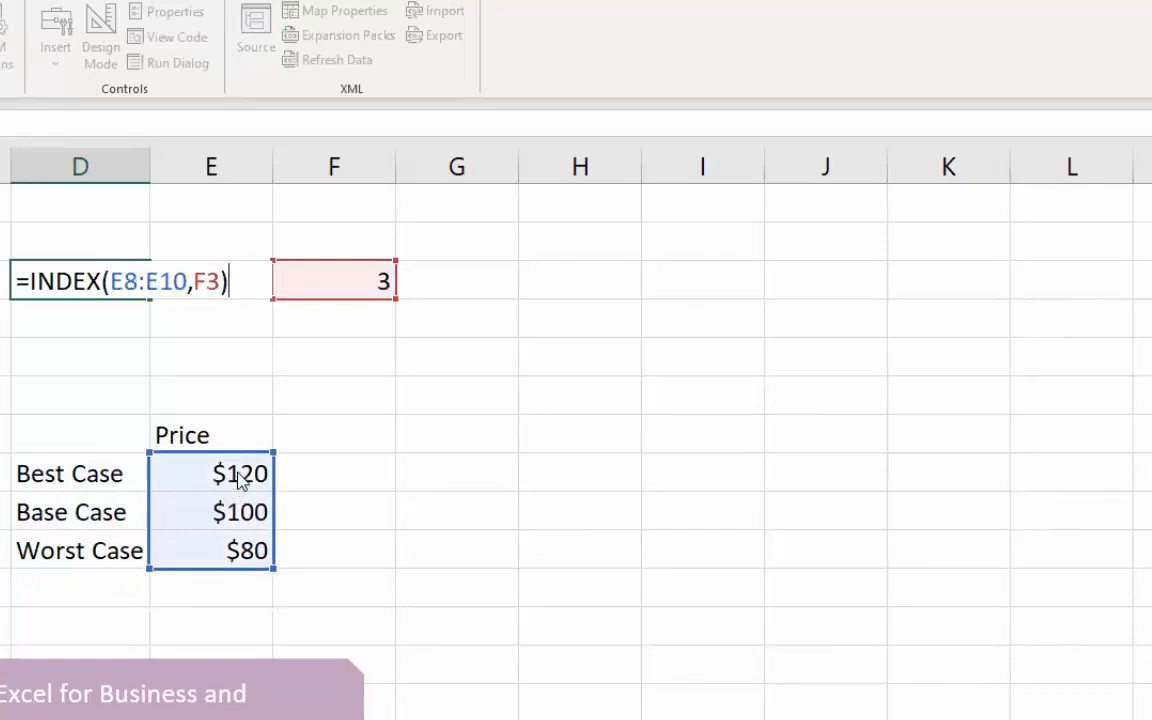
pyautogui.press('Return')
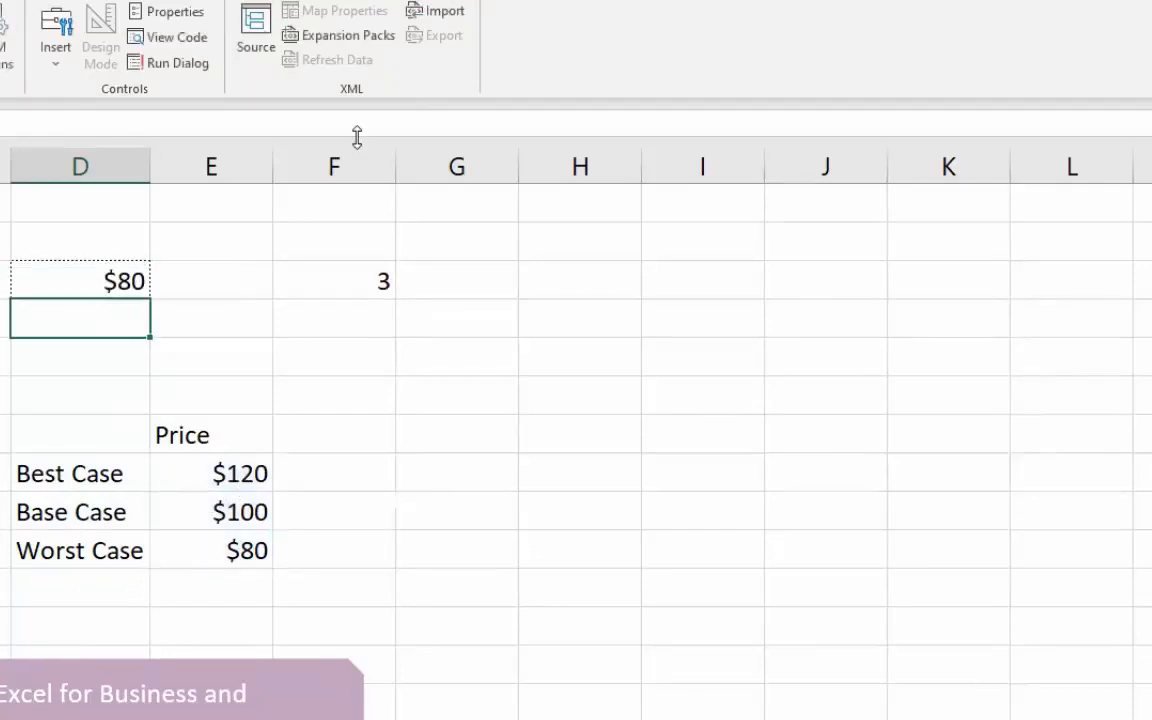
pyautogui.press('Up')
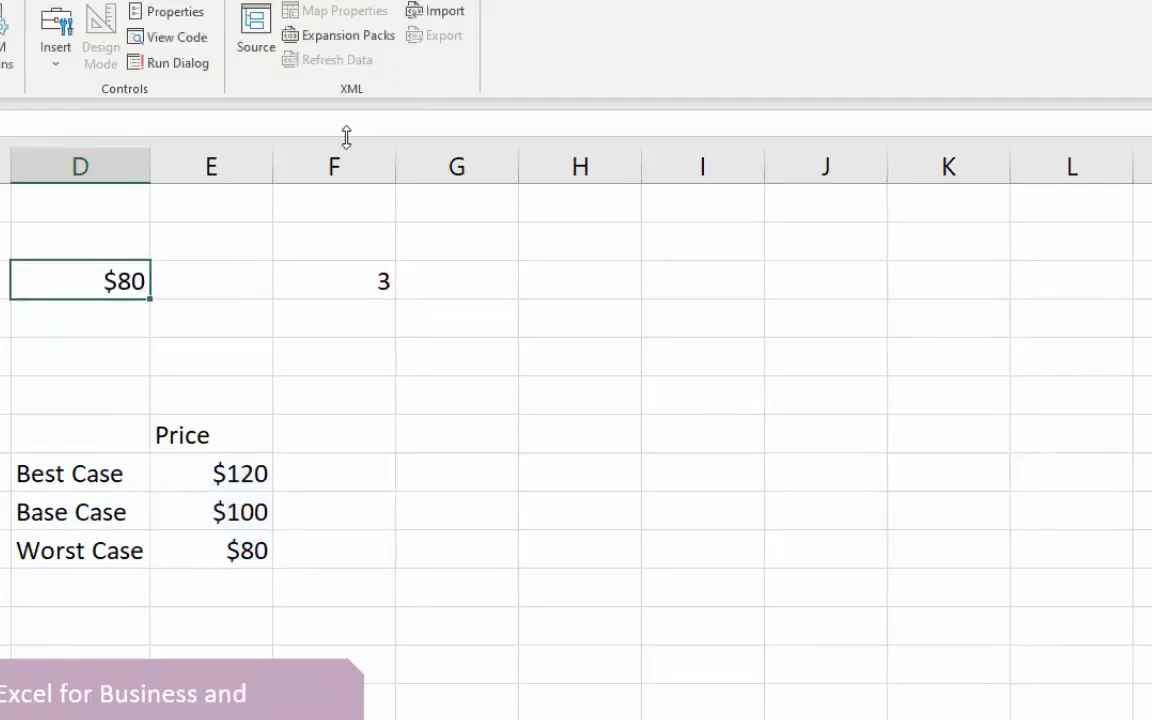
pyautogui.press('F2')
pyautogui.press('Escape')
# Choose Best Case and Base Case in turn in the combo box, and check the INDEX formula in D3.
pyautogui.click(80, 234)
pyautogui.click(49, 260)
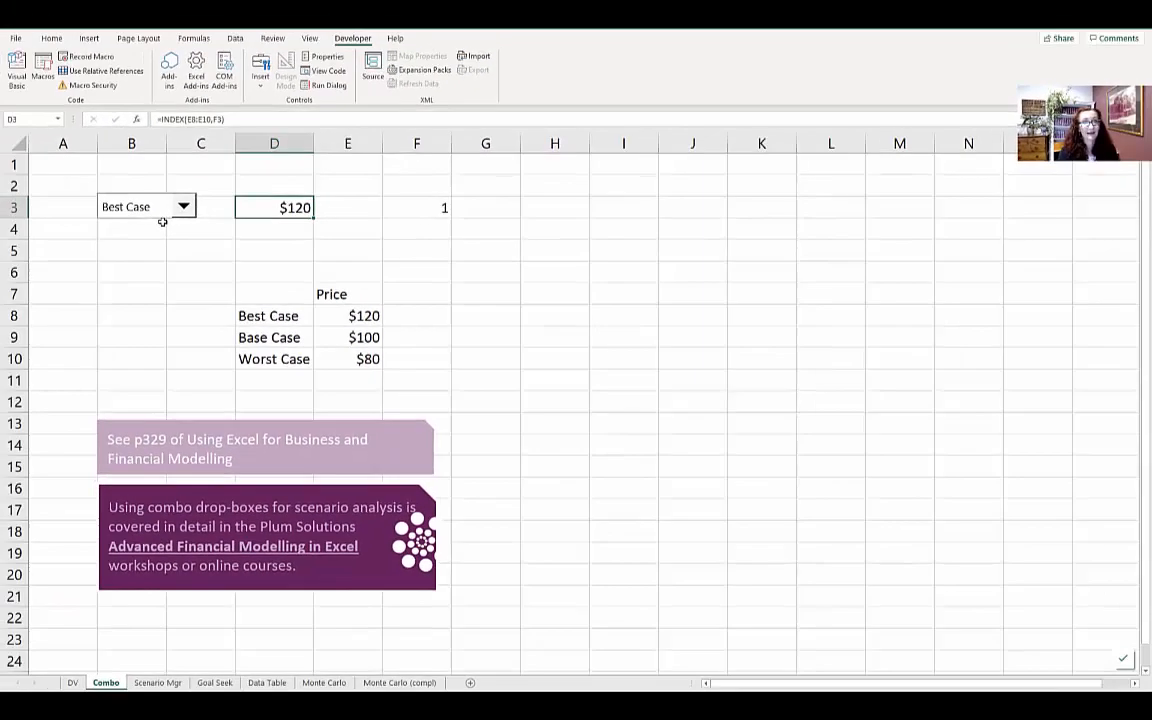
pyautogui.click(181, 210)
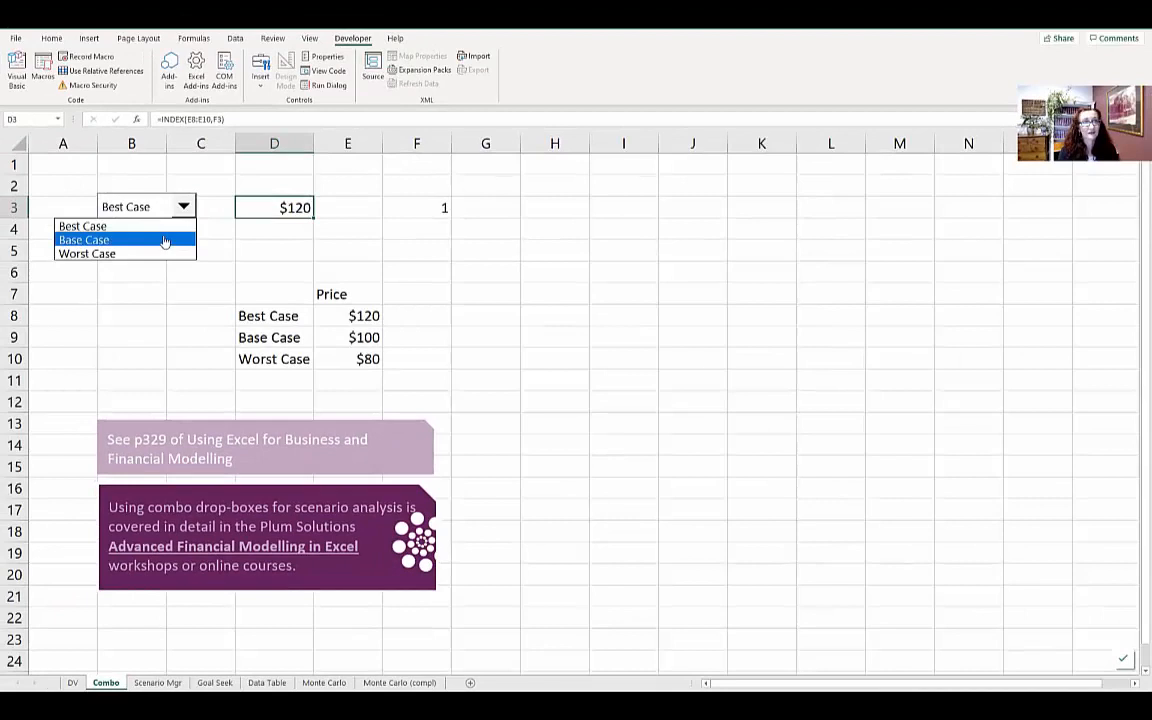
pyautogui.click(167, 240)
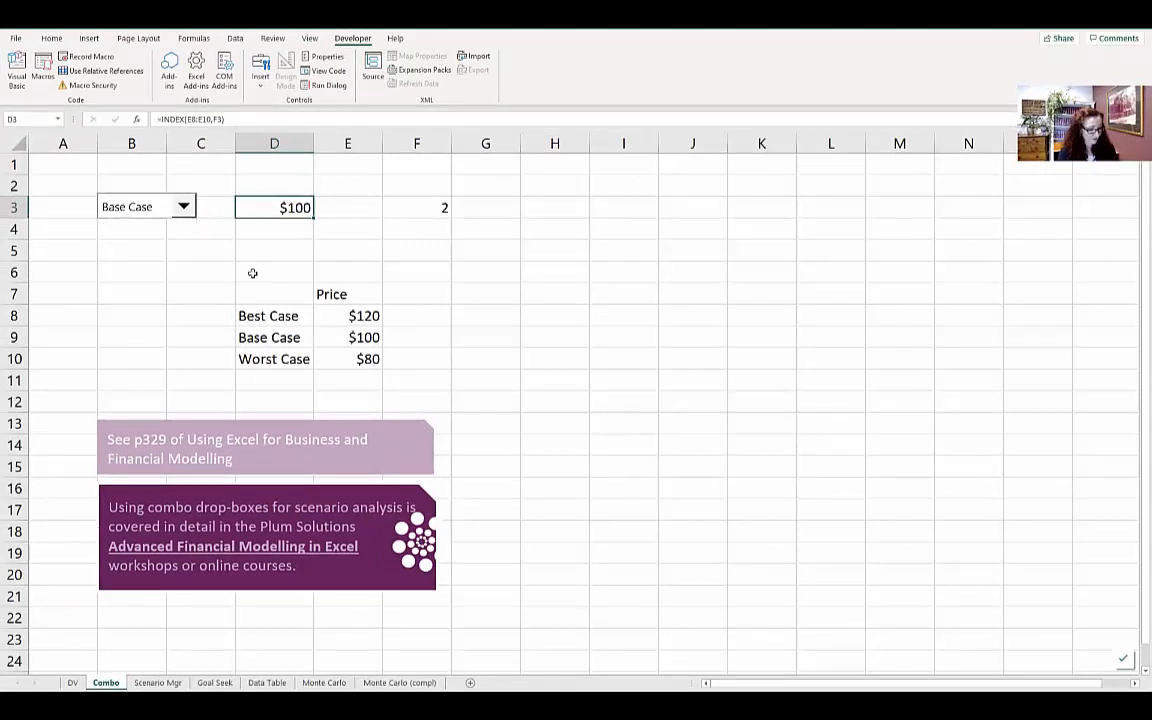
pyautogui.press('F2')
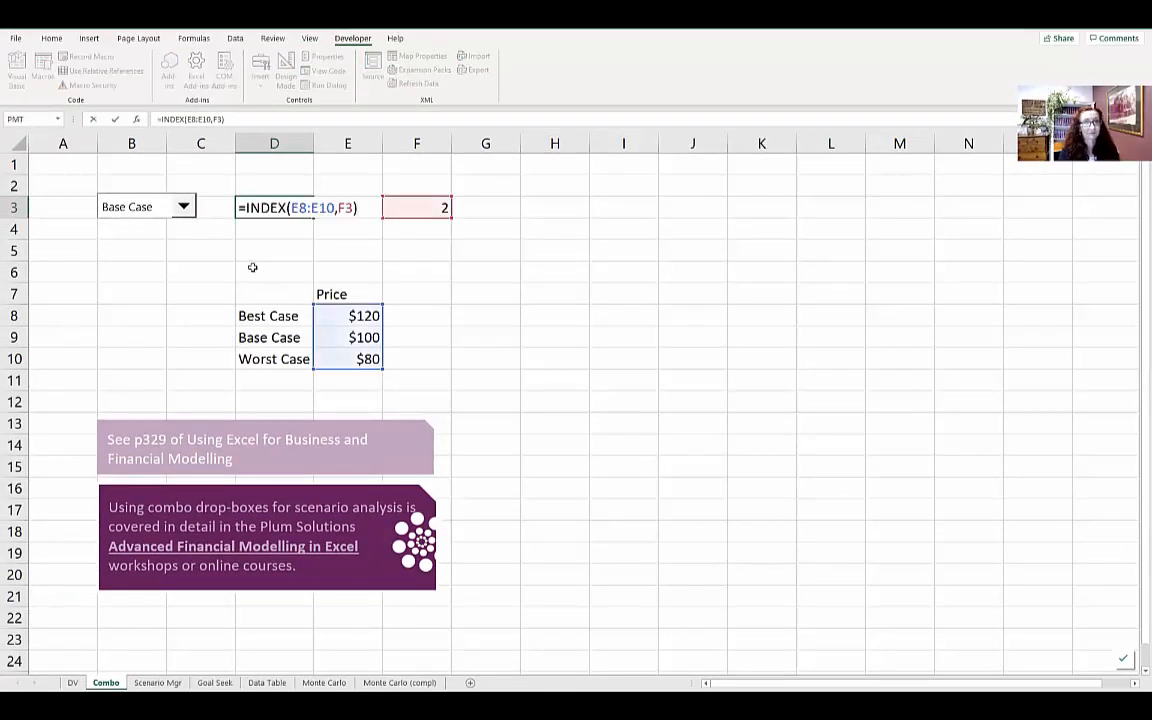
pyautogui.press('Escape')
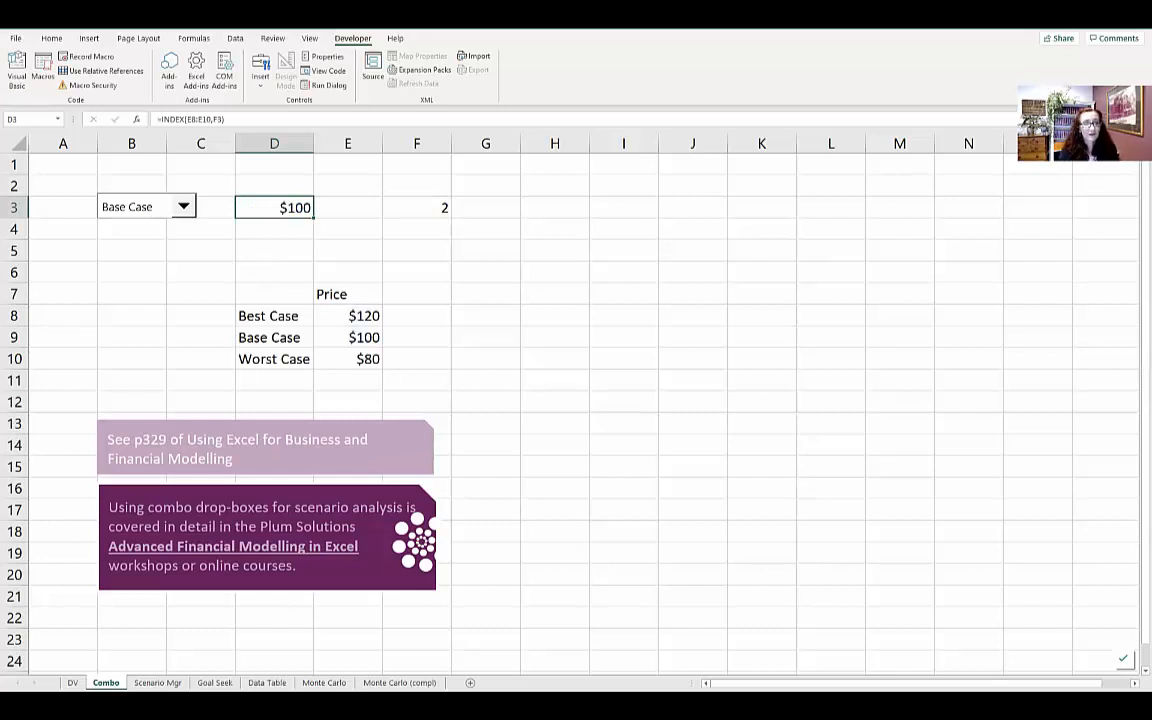
# Go to the Scenario Mgr sheet and view the What-If Analysis options.
pyautogui.hotkey('alt', 'Tab')
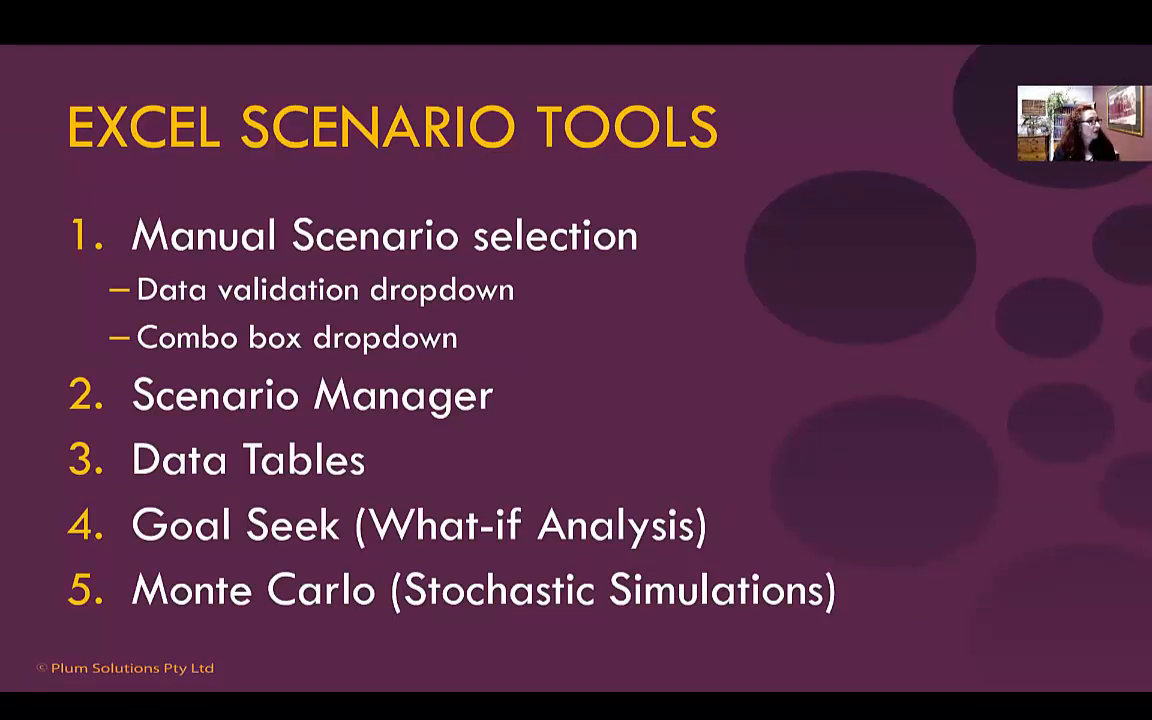
pyautogui.hotkey('alt', 'Tab')
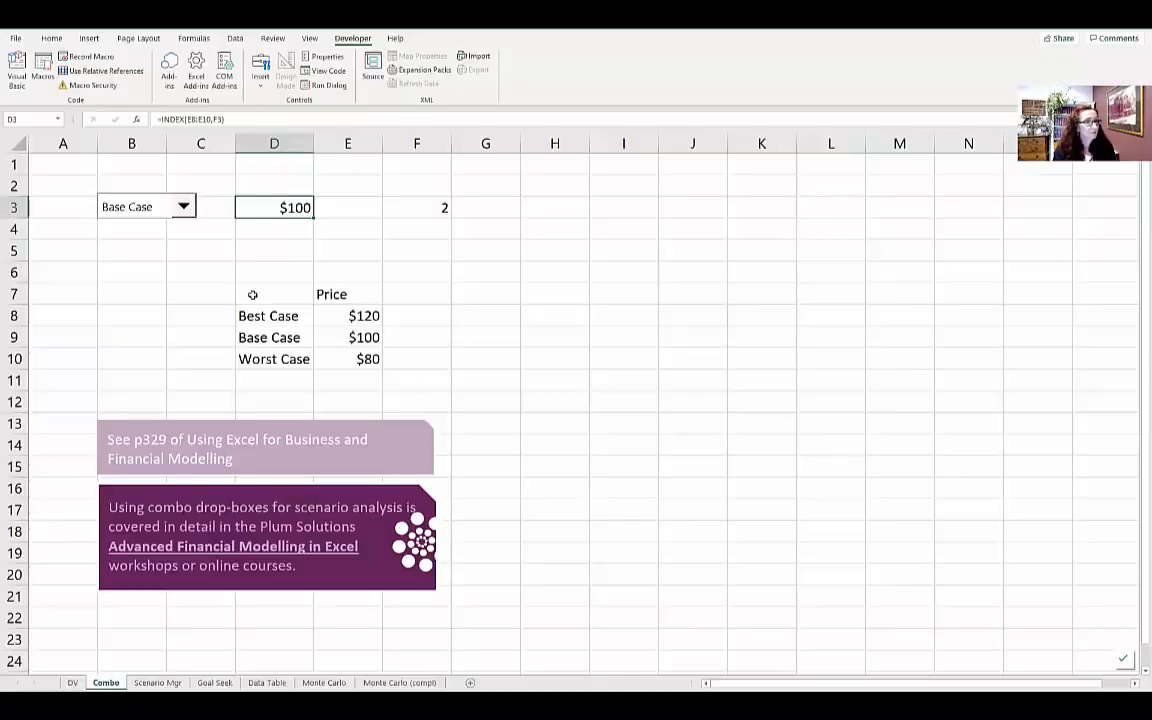
pyautogui.click(158, 683)
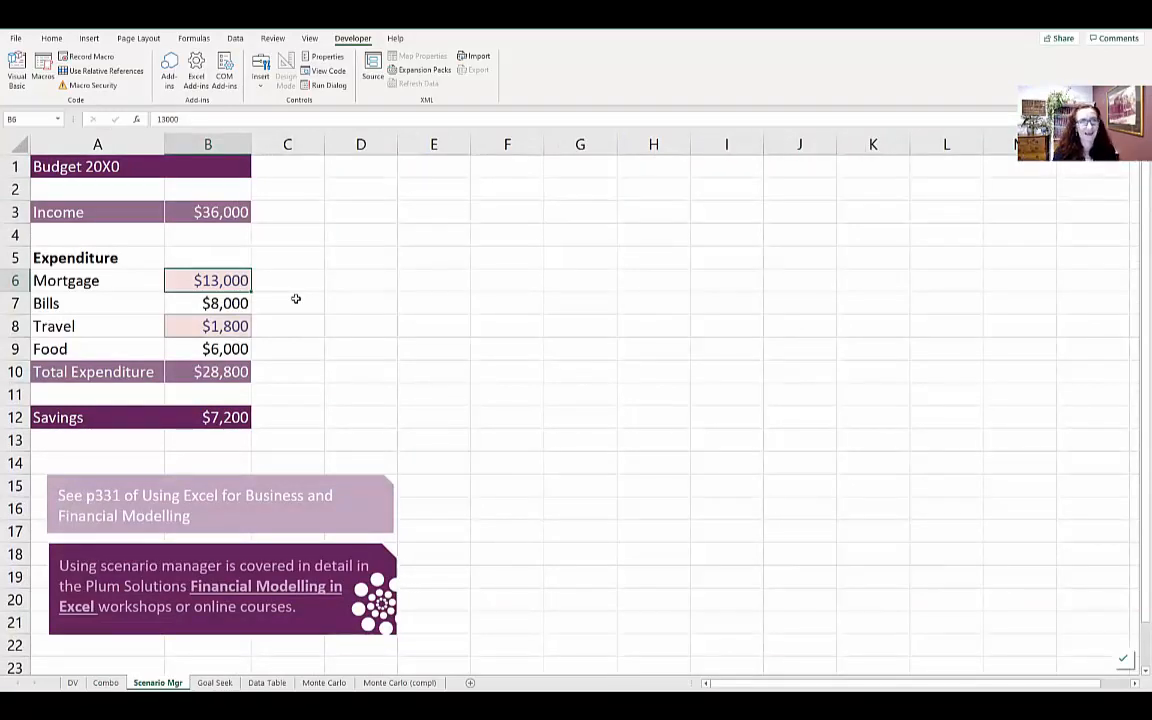
pyautogui.click(231, 42)
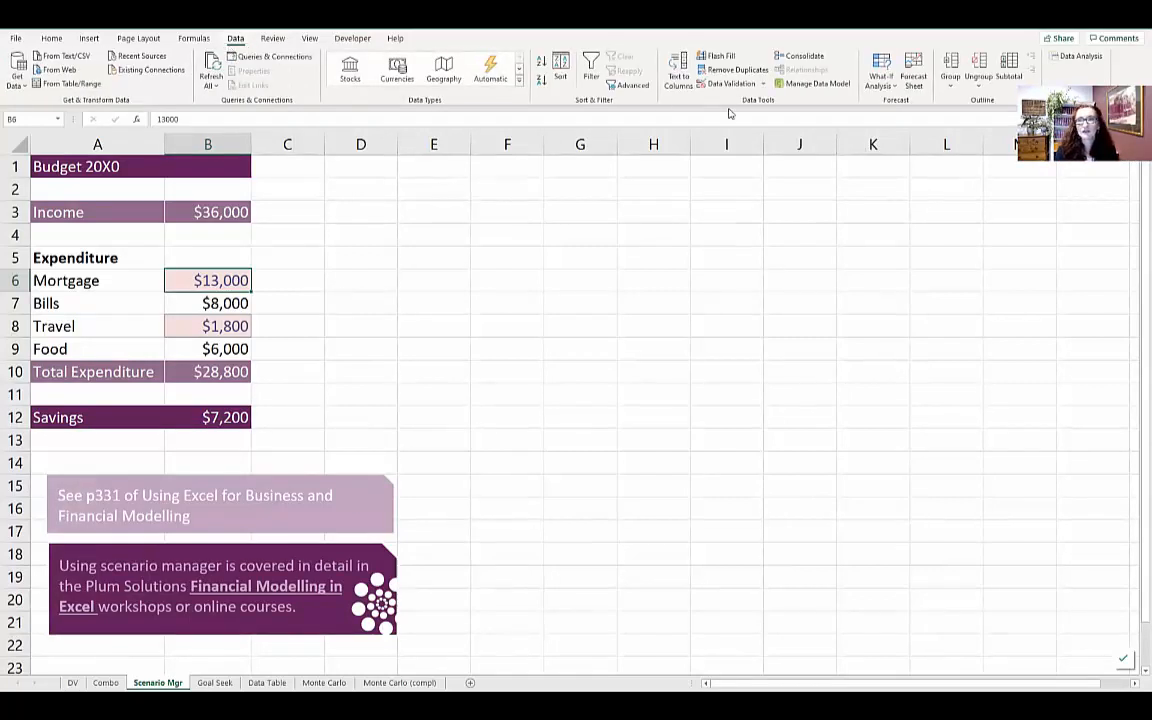
pyautogui.click(890, 82)
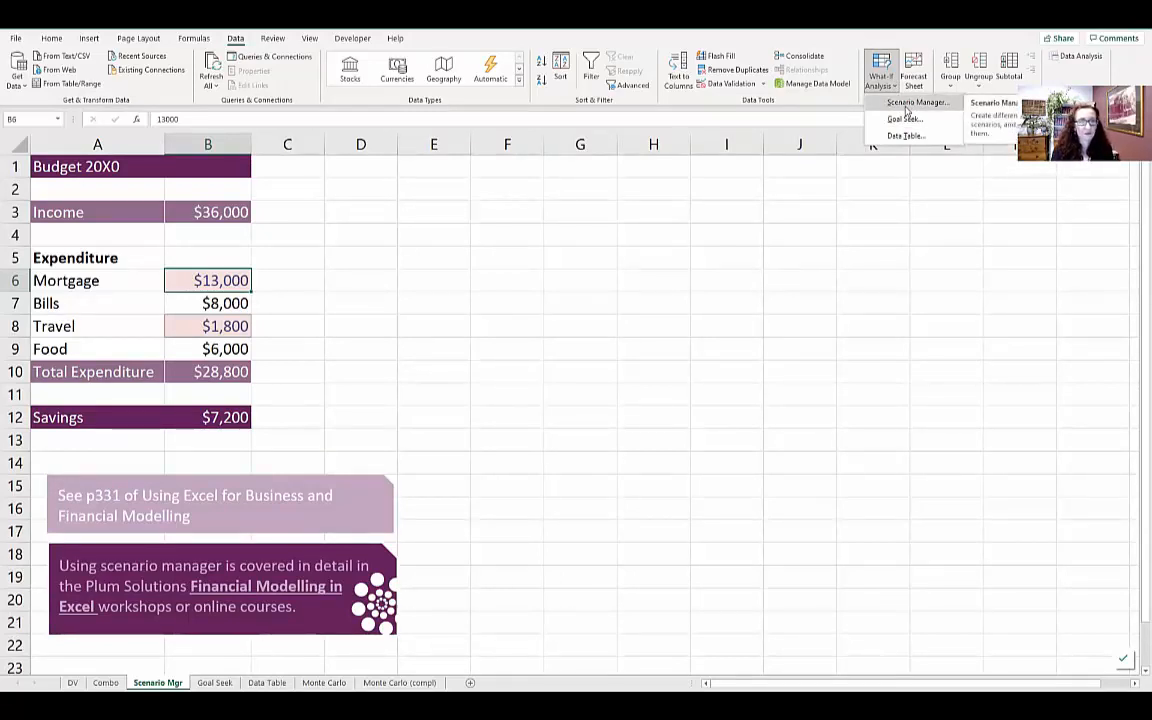
pyautogui.click(344, 224)
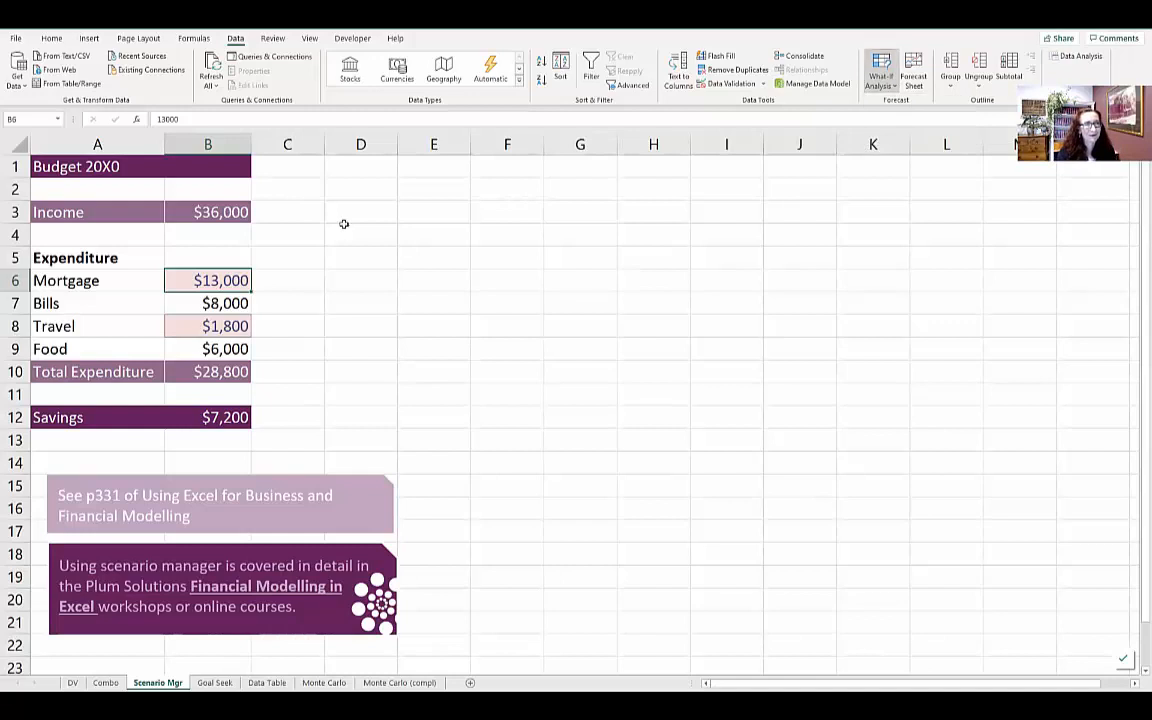
# Examine the budget's Income, expenditure and Savings cells, especially the Mortgage and Travel inputs in B6 and B8.
pyautogui.click(207, 212)
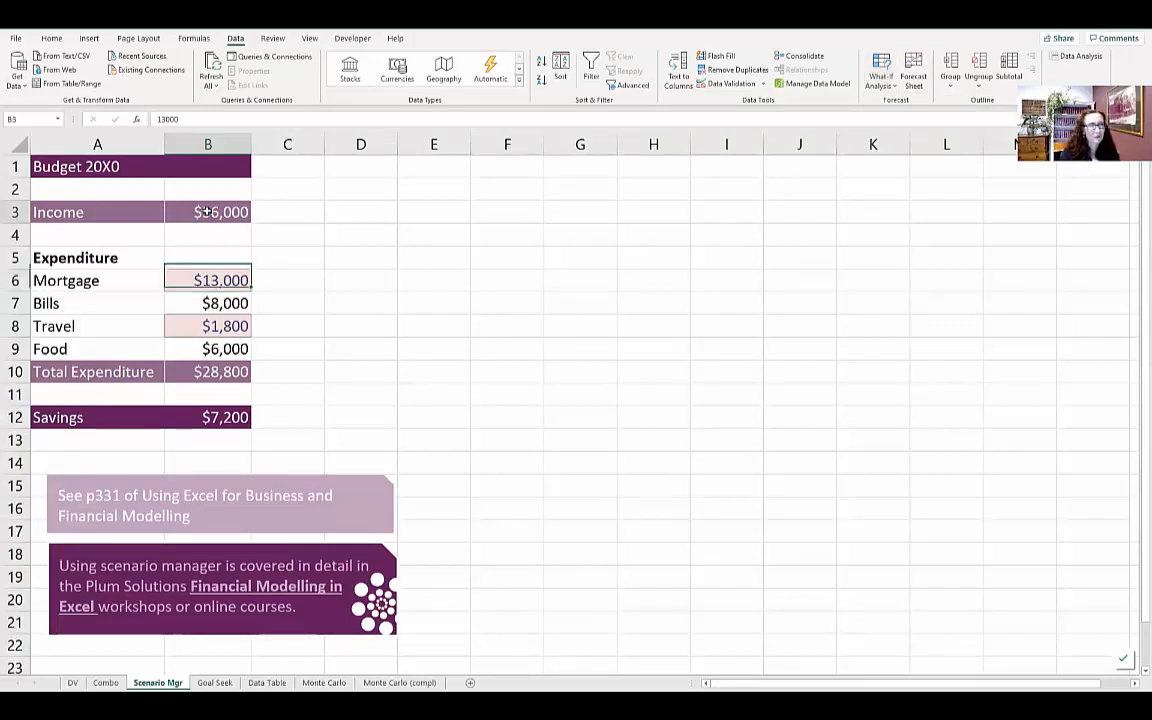
pyautogui.click(200, 281)
pyautogui.click(203, 304)
pyautogui.click(203, 326)
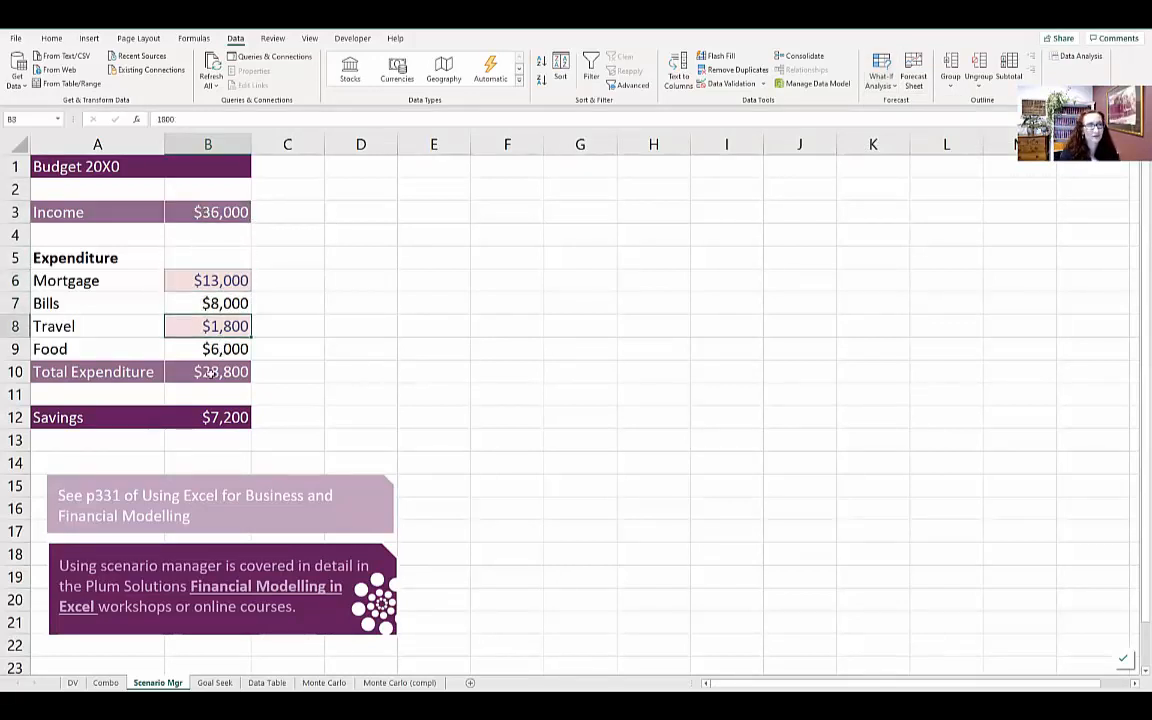
pyautogui.click(225, 418)
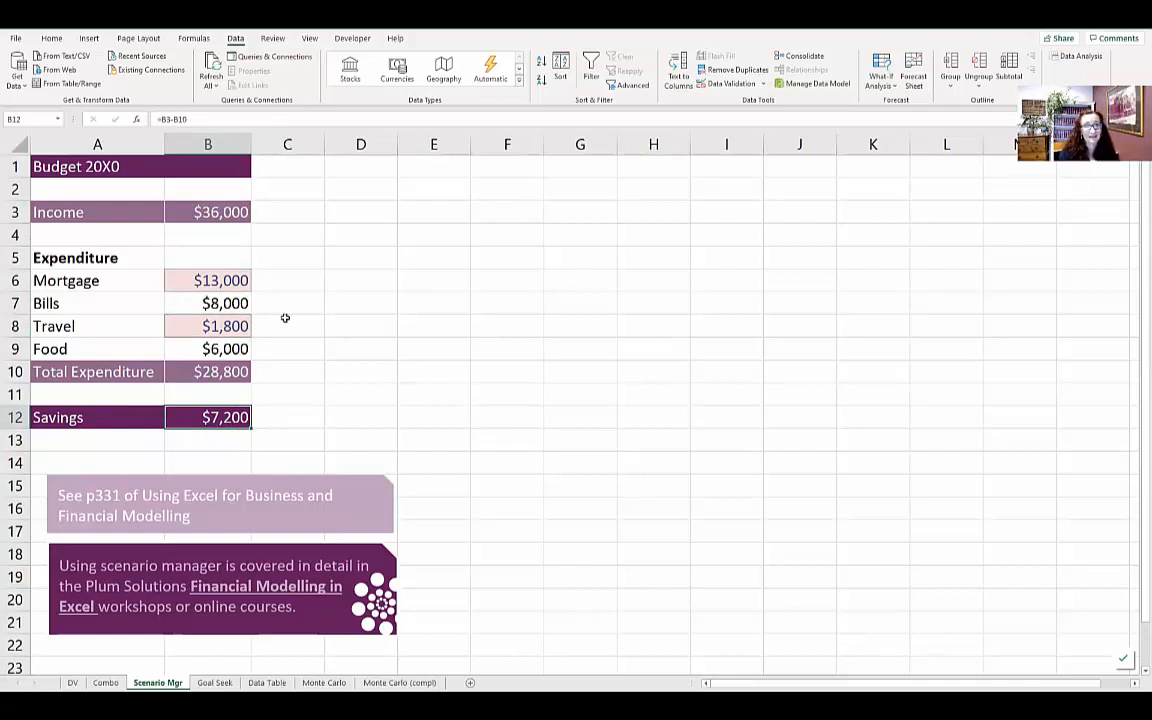
pyautogui.click(188, 280)
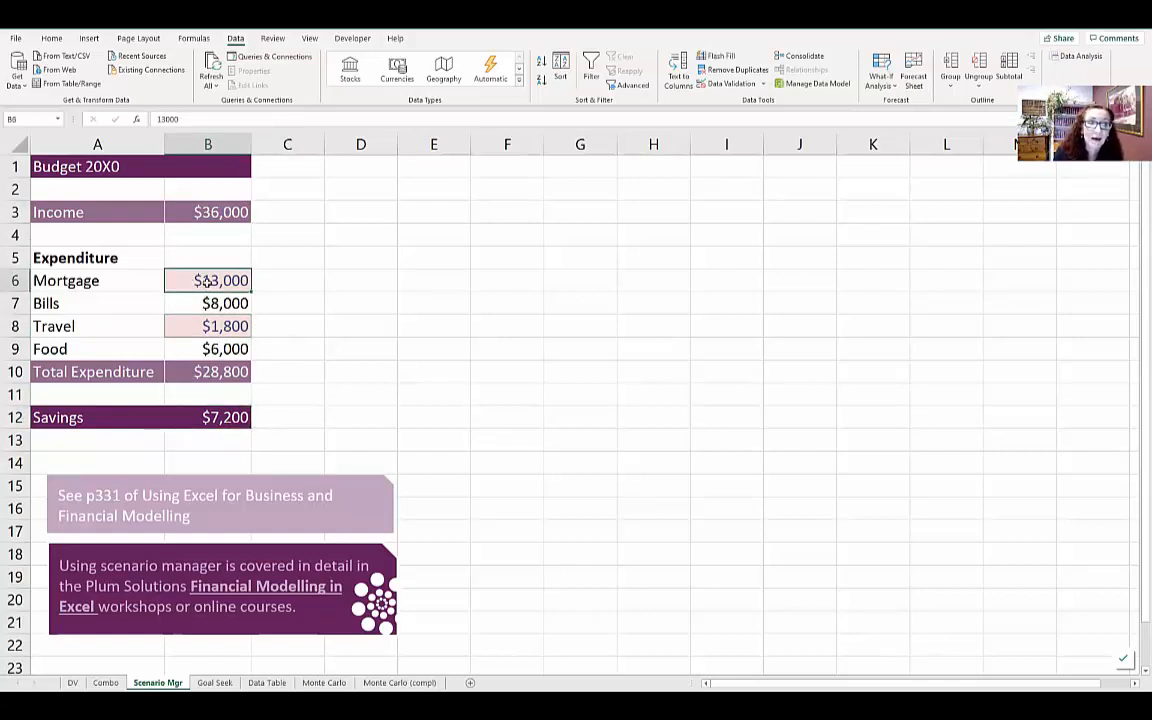
pyautogui.click(210, 327)
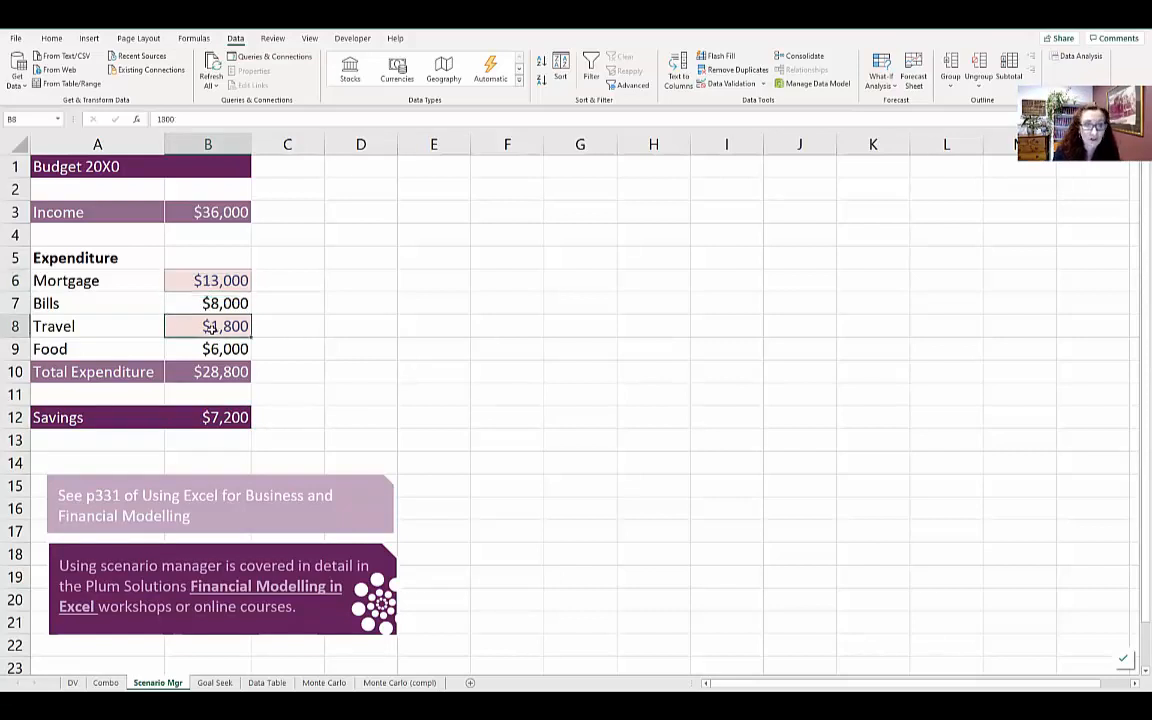
# Apply the saved Base and Worst scenarios to the budget in turn with Scenario Manager.
pyautogui.click(881, 80)
pyautogui.click(884, 106)
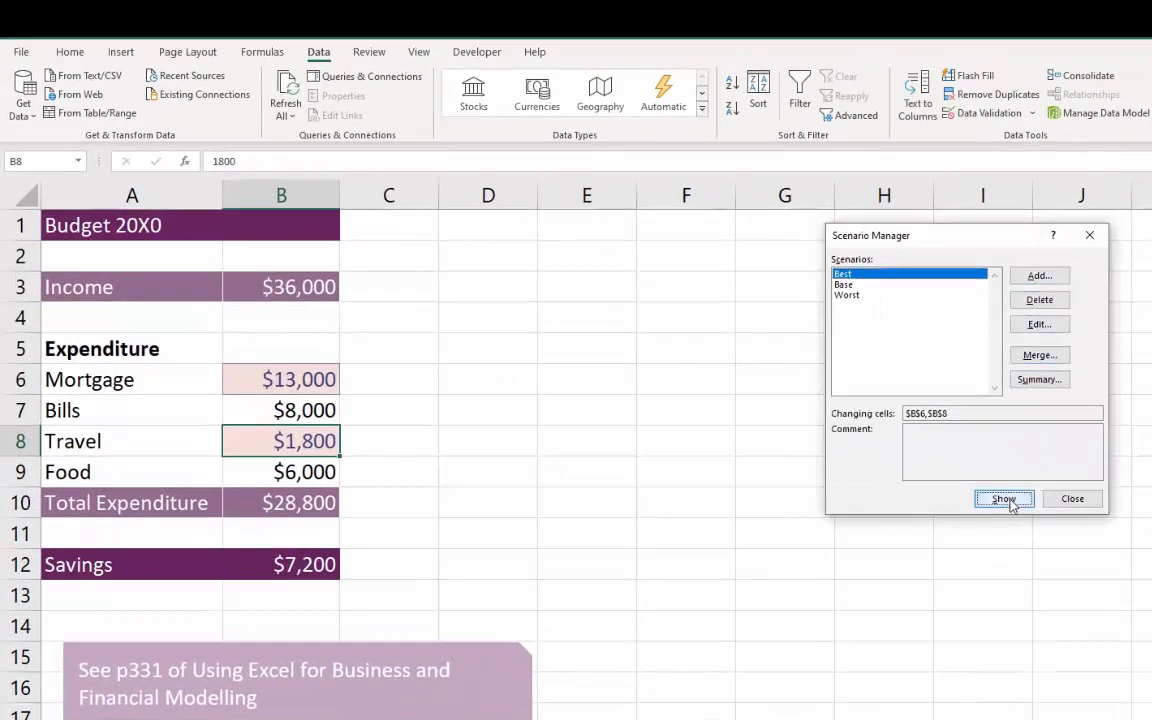
pyautogui.click(885, 285)
pyautogui.click(1007, 498)
pyautogui.click(880, 296)
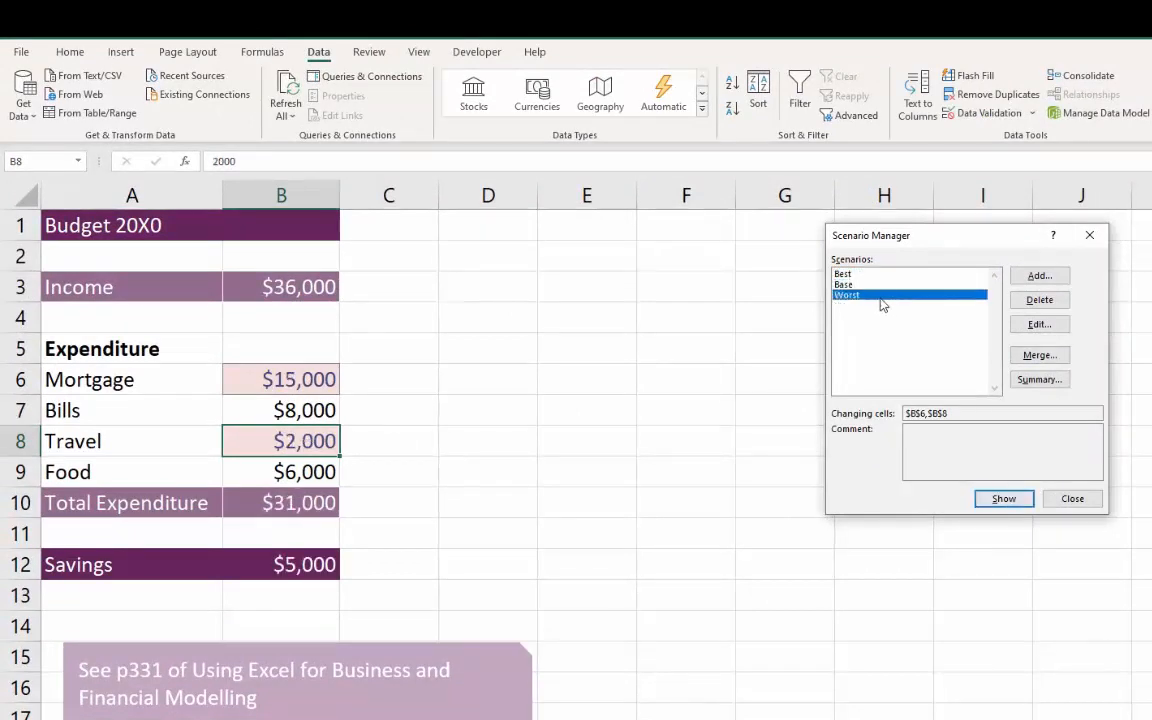
pyautogui.click(1014, 502)
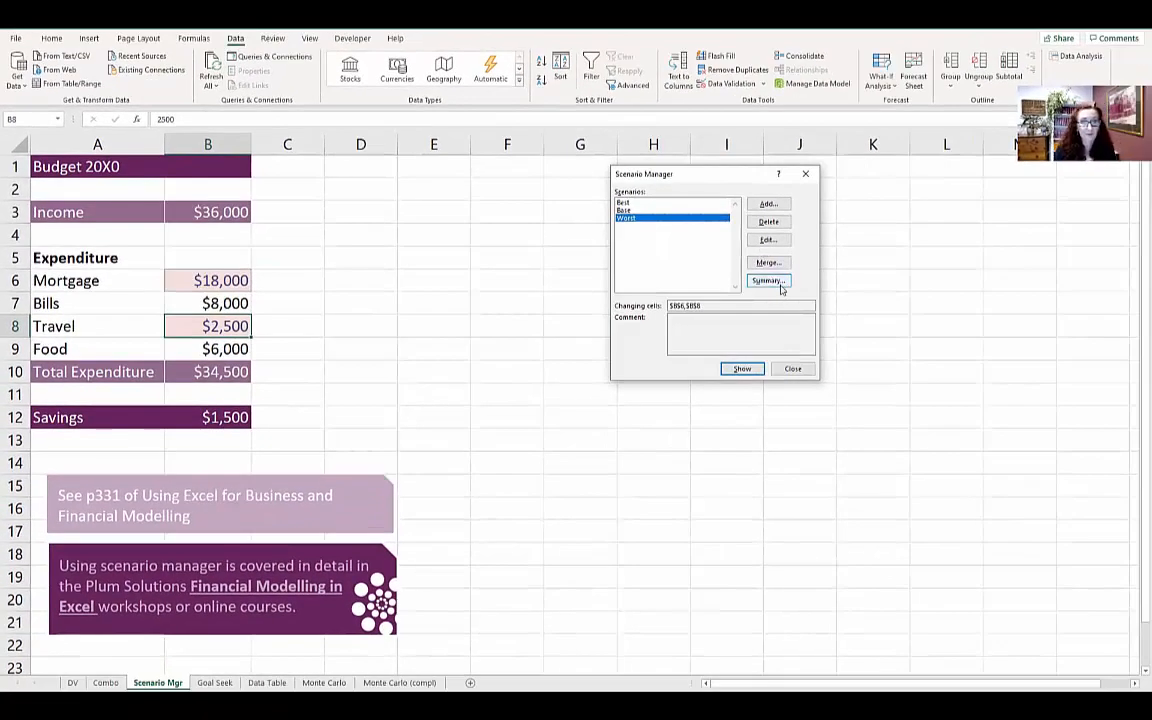
# Generate a Scenario summary report with B12 as the result cell, and return to the Scenario Mgr sheet.
pyautogui.click(769, 281)
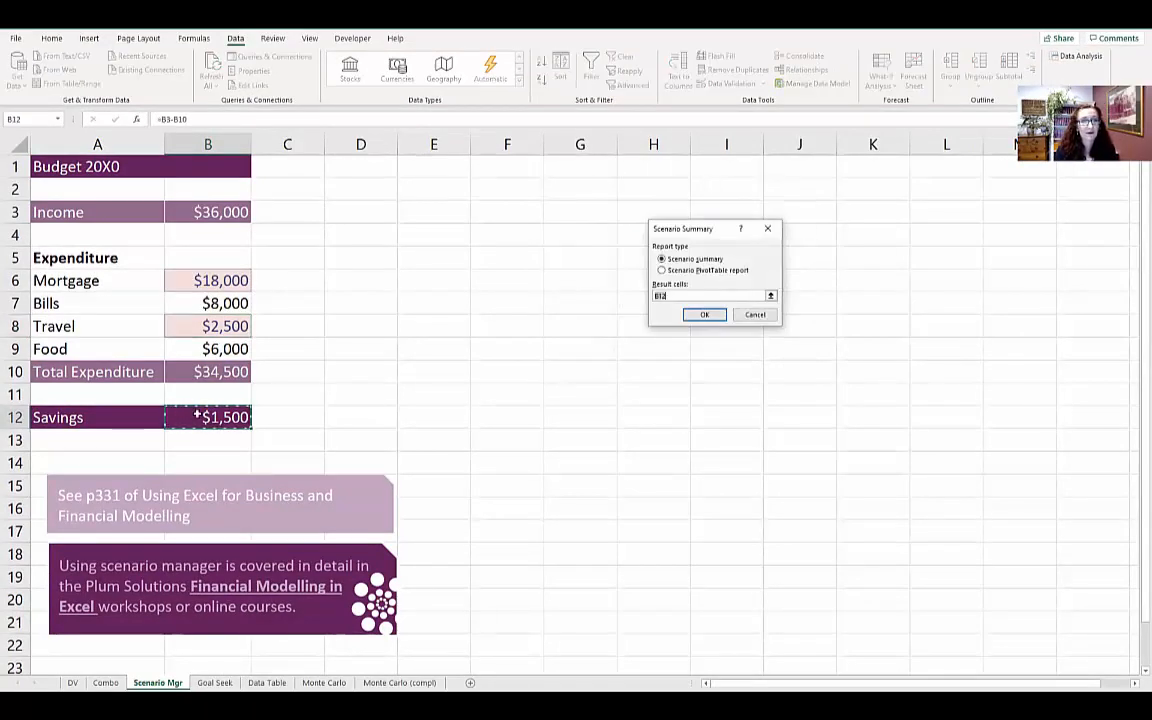
pyautogui.click(704, 315)
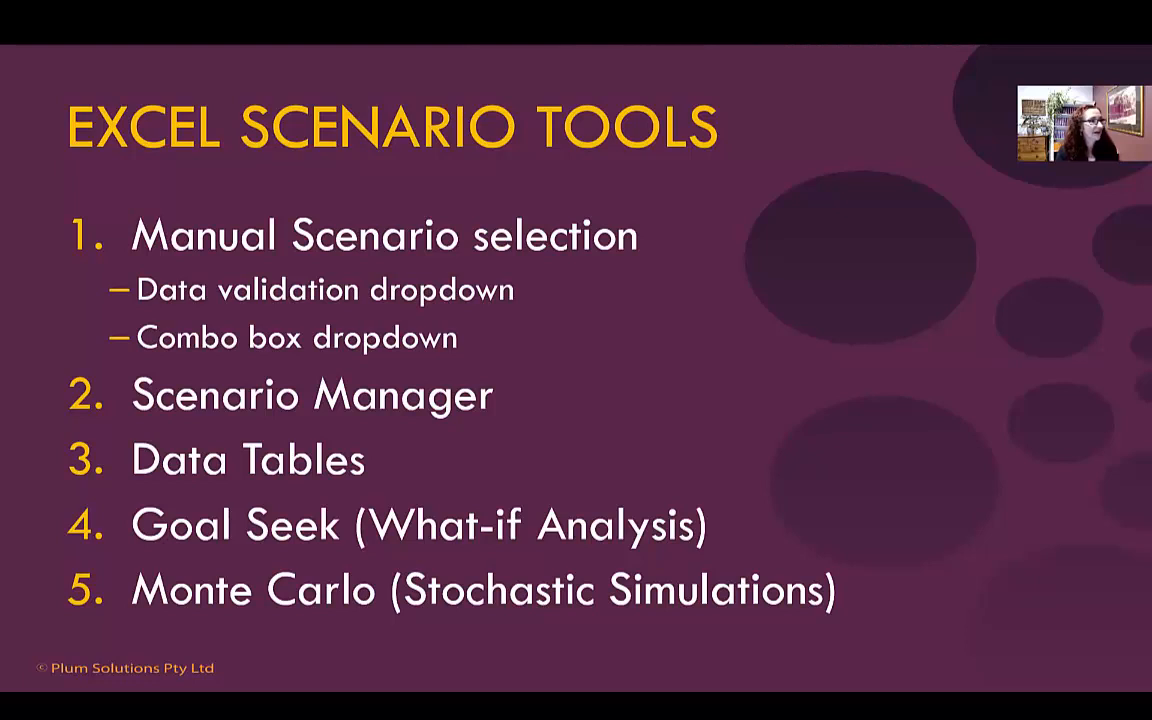
pyautogui.hotkey('alt', 'Tab')
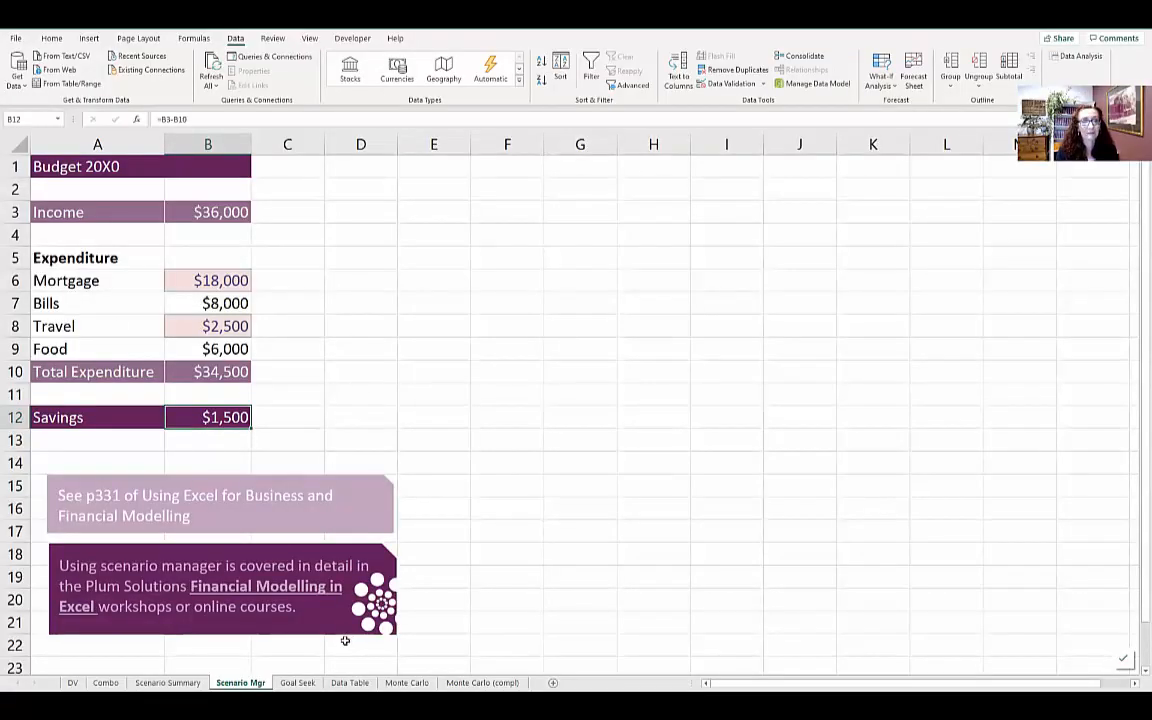
# Go to the Data Table sheet and inspect the Monthly Repayment PMT formula in B12.
pyautogui.click(349, 683)
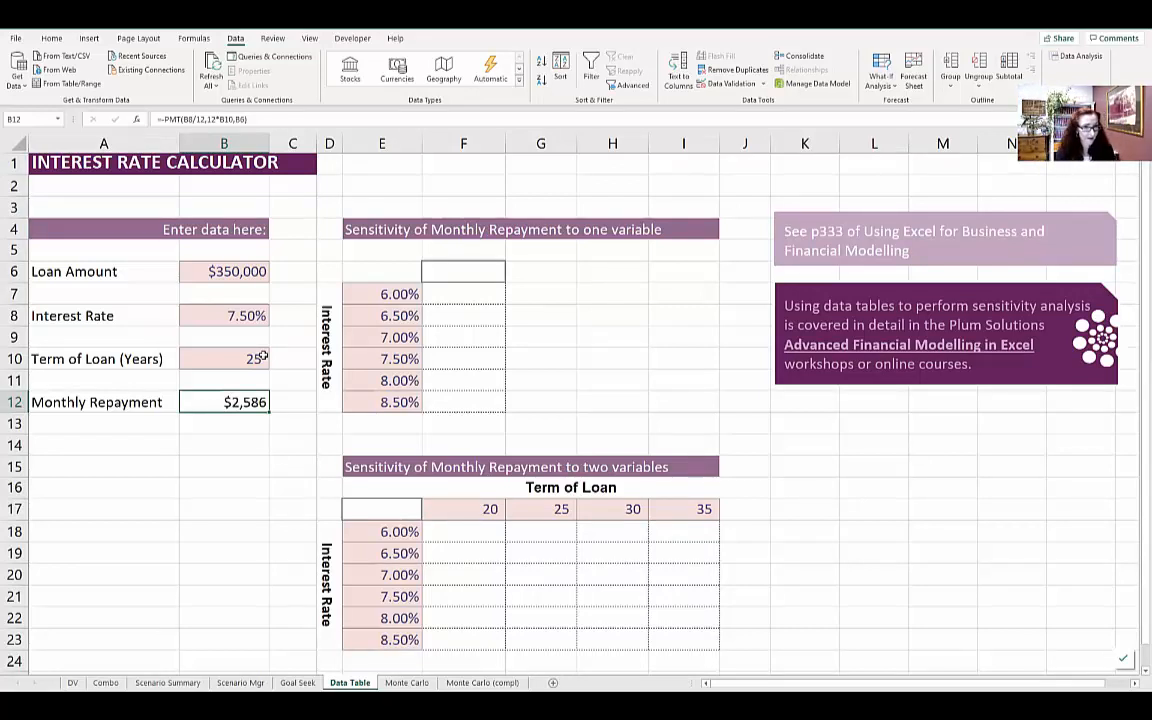
pyautogui.press('F2')
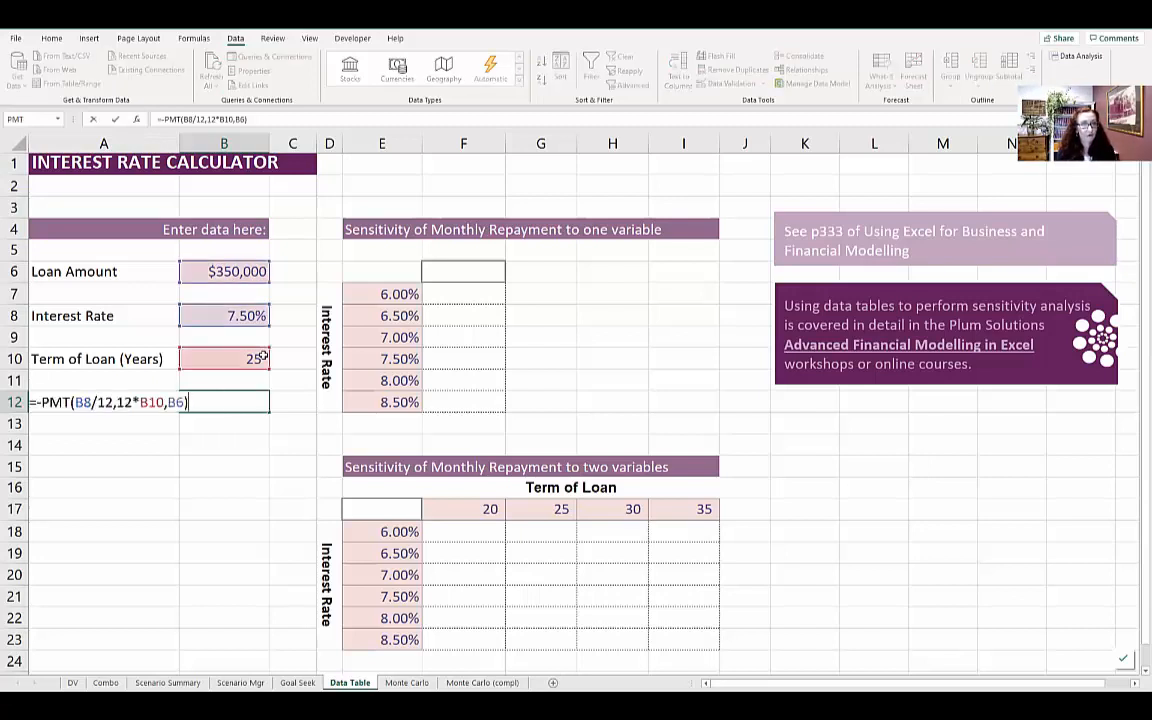
pyautogui.press('Escape')
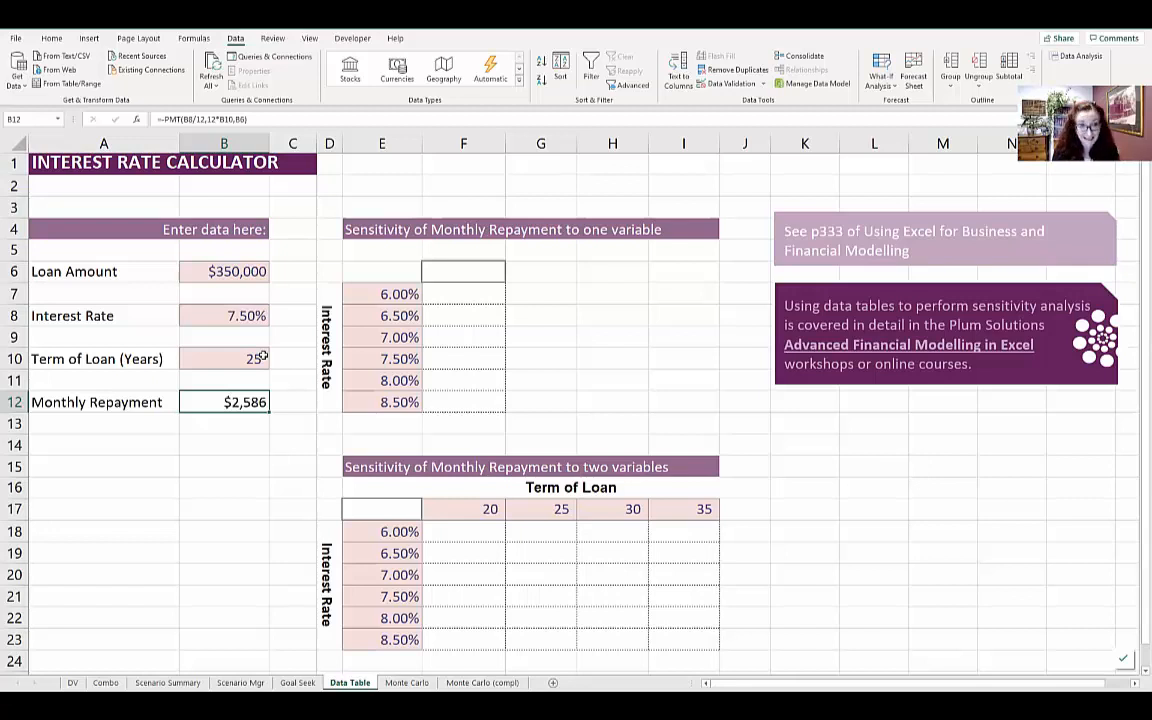
pyautogui.press('F2')
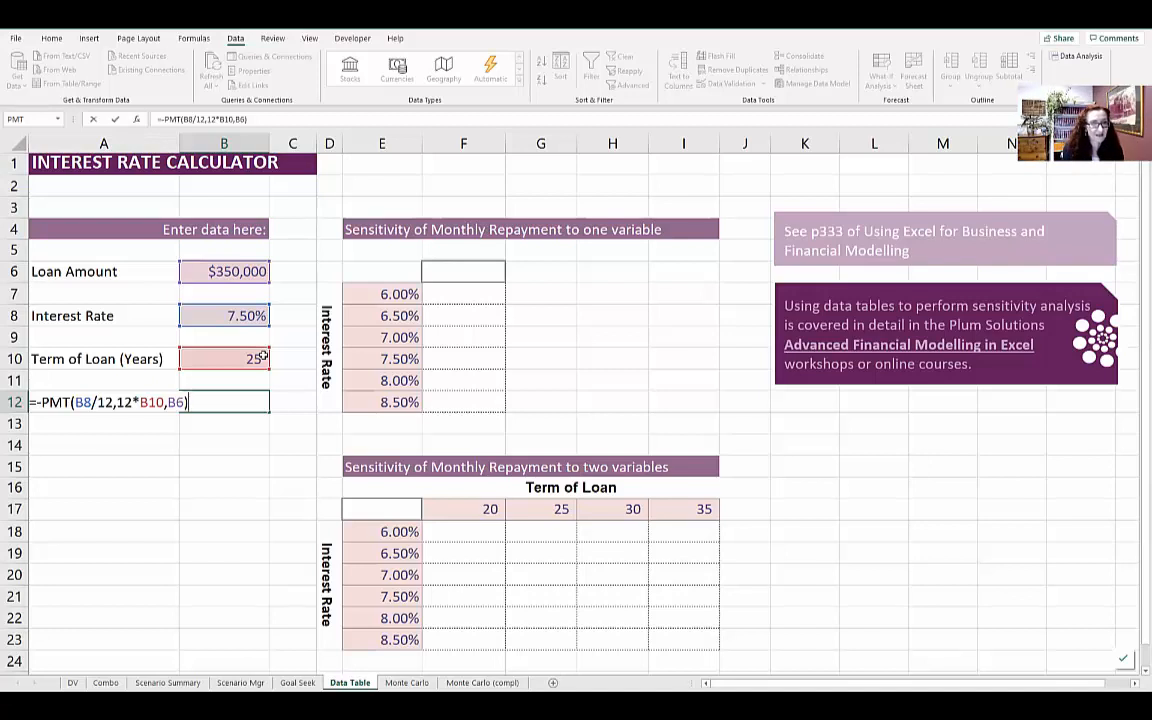
pyautogui.press('Escape')
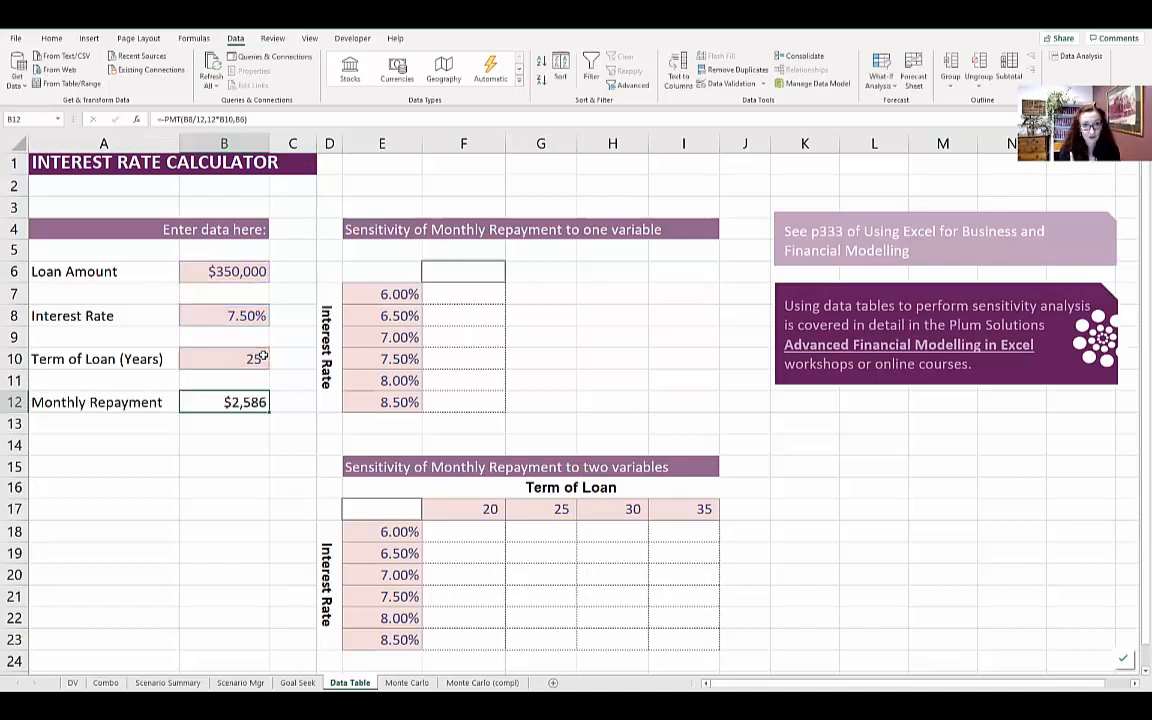
# Test interest rates of 6%, 6.5% and 7% in turn in the Interest Rate cell B8.
pyautogui.hotkey('ctrl', 'c')
pyautogui.click(243, 318)
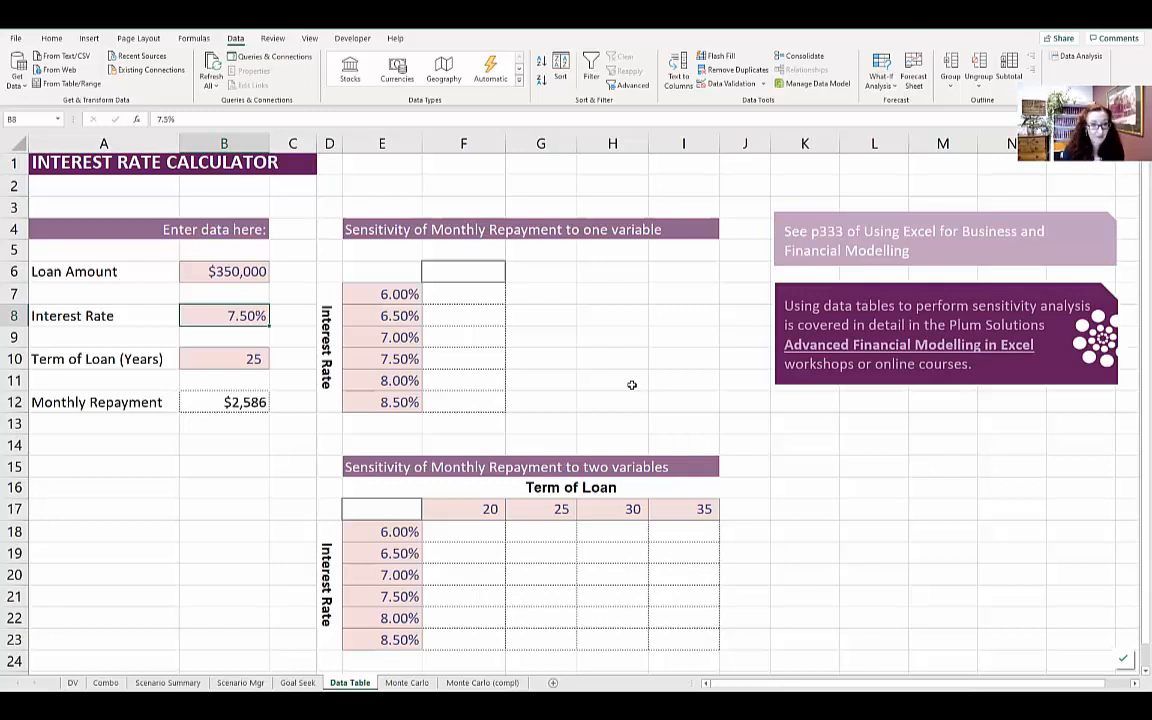
pyautogui.write('6')
pyautogui.press('Return')
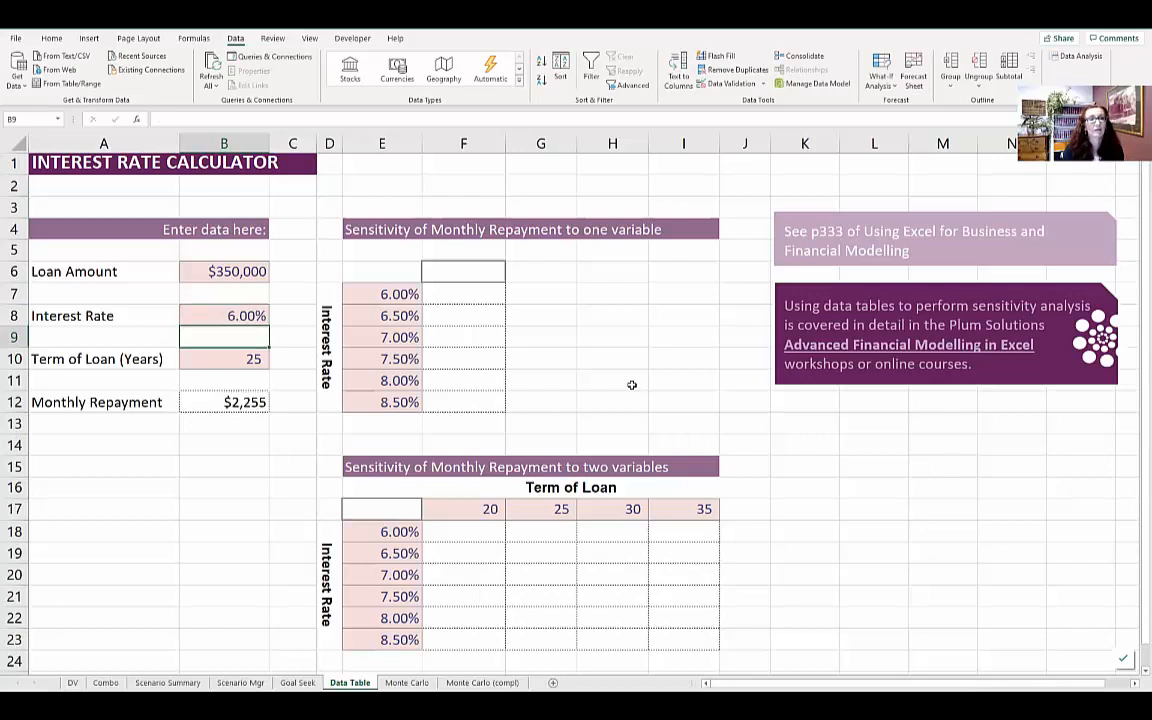
pyautogui.press('Up')
pyautogui.write('6.5')
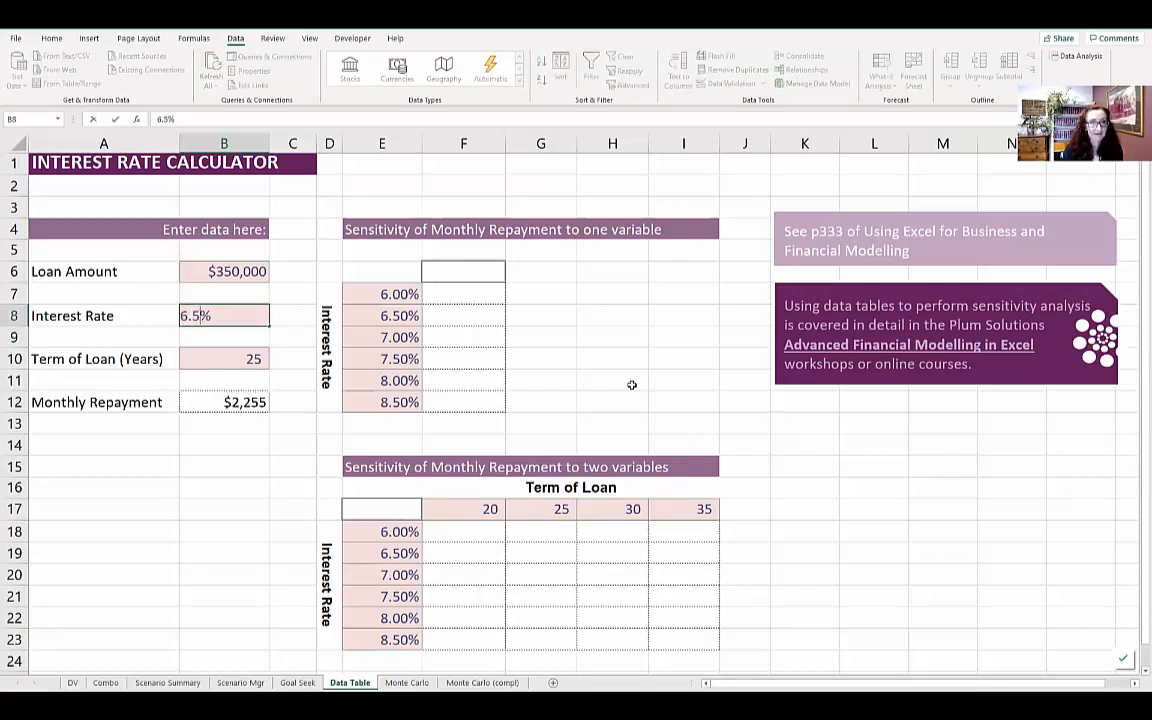
pyautogui.press('Return')
pyautogui.press('Up')
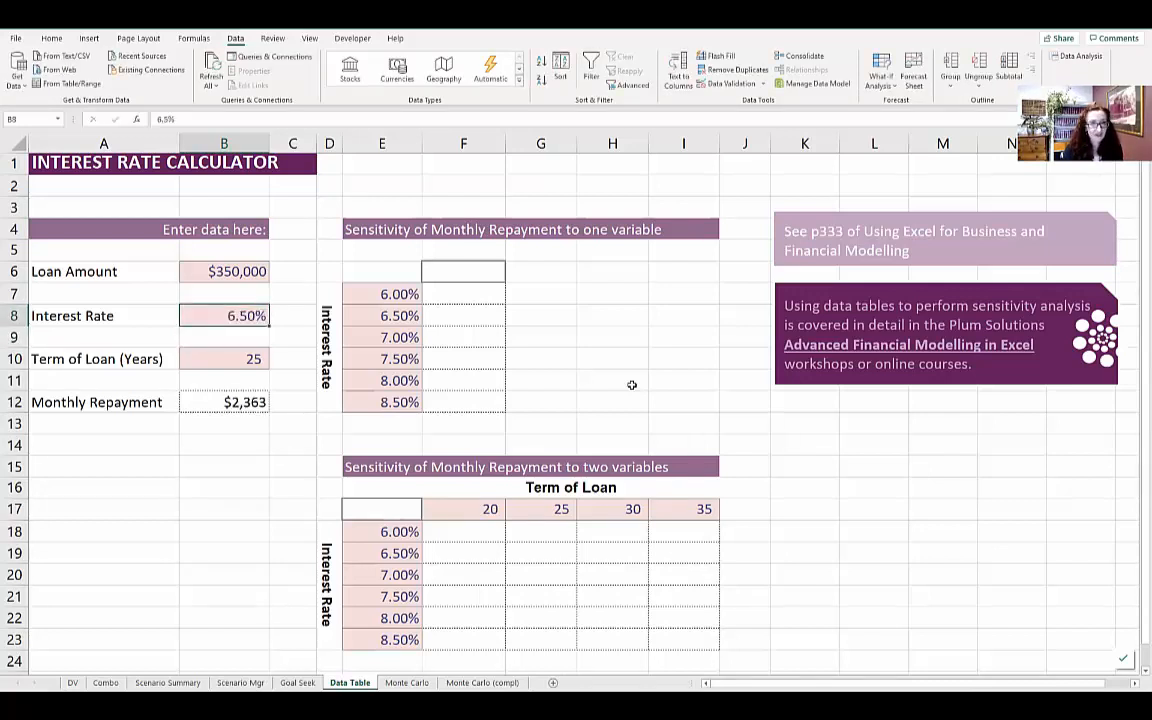
pyautogui.write('7')
pyautogui.press('Return')
# Undo the three test changes to the interest rate in B8.
pyautogui.hotkey('ctrl', 'z')
pyautogui.hotkey('ctrl', 'z')
pyautogui.hotkey('ctrl', 'z')
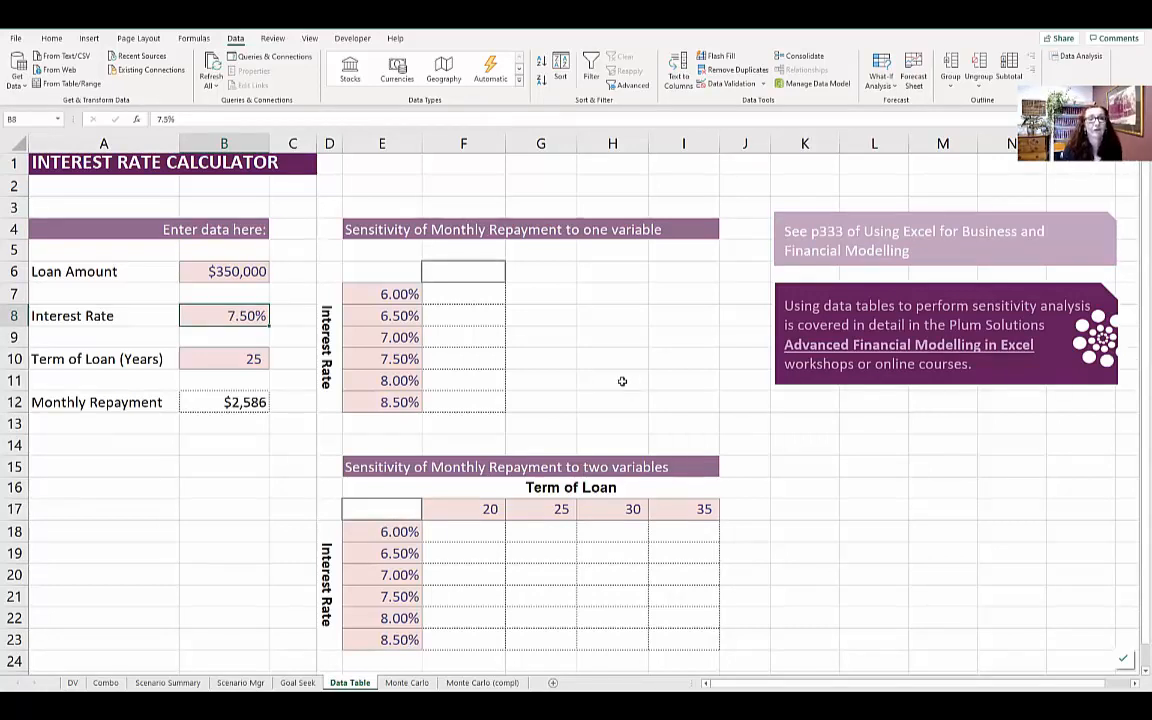
# Link F6, the header cell of the one-variable sensitivity table, to the Monthly Repayment with =B12.
pyautogui.click(452, 272)
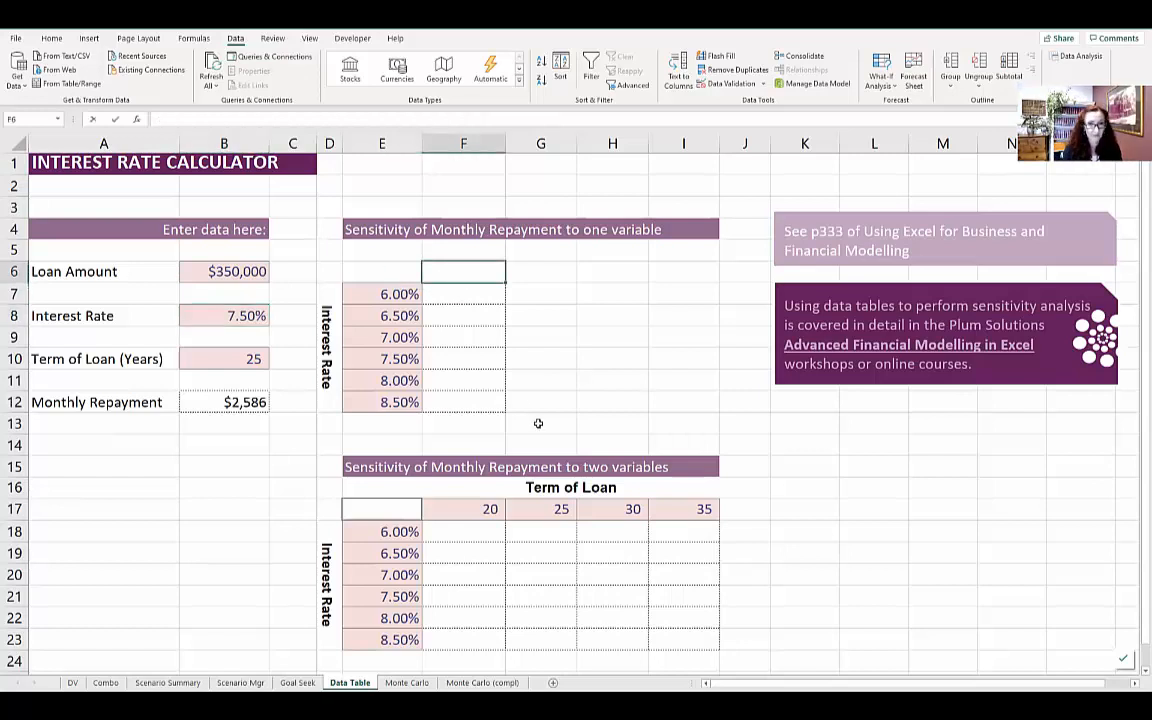
pyautogui.write('=')
pyautogui.click(232, 401)
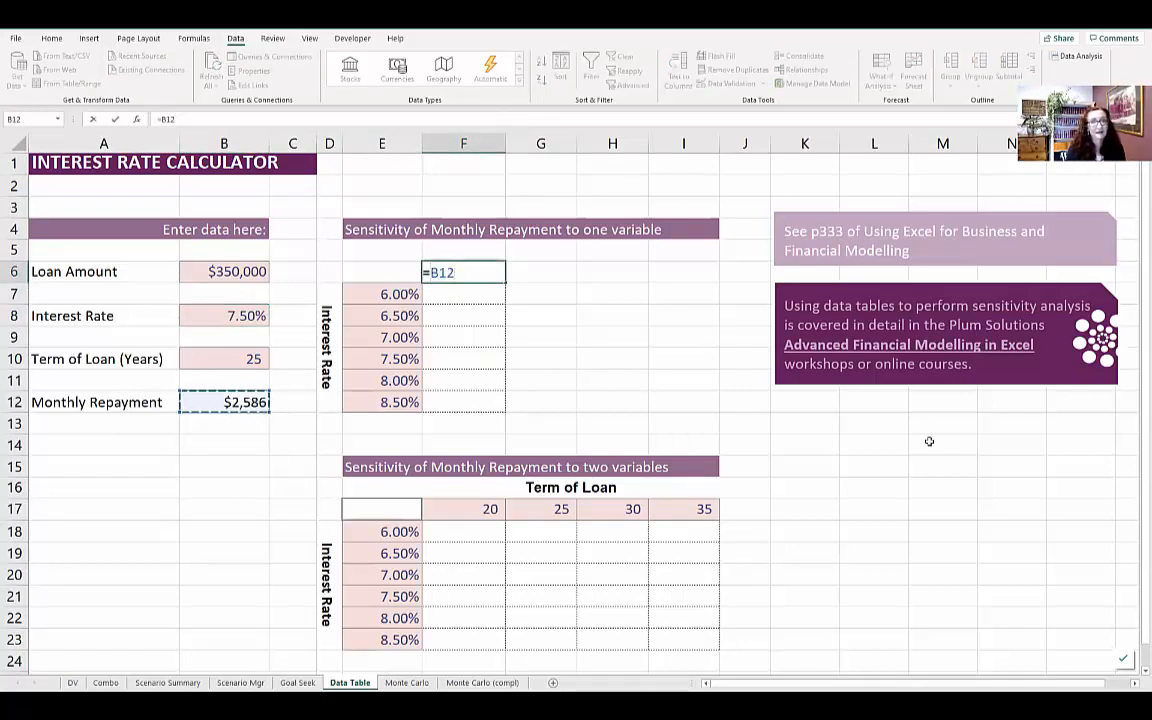
pyautogui.press('Return')
# Create a one-variable data table over E6:F12 with B8 as the column input cell.
pyautogui.moveTo(380, 272); pyautogui.dragTo(476, 402)
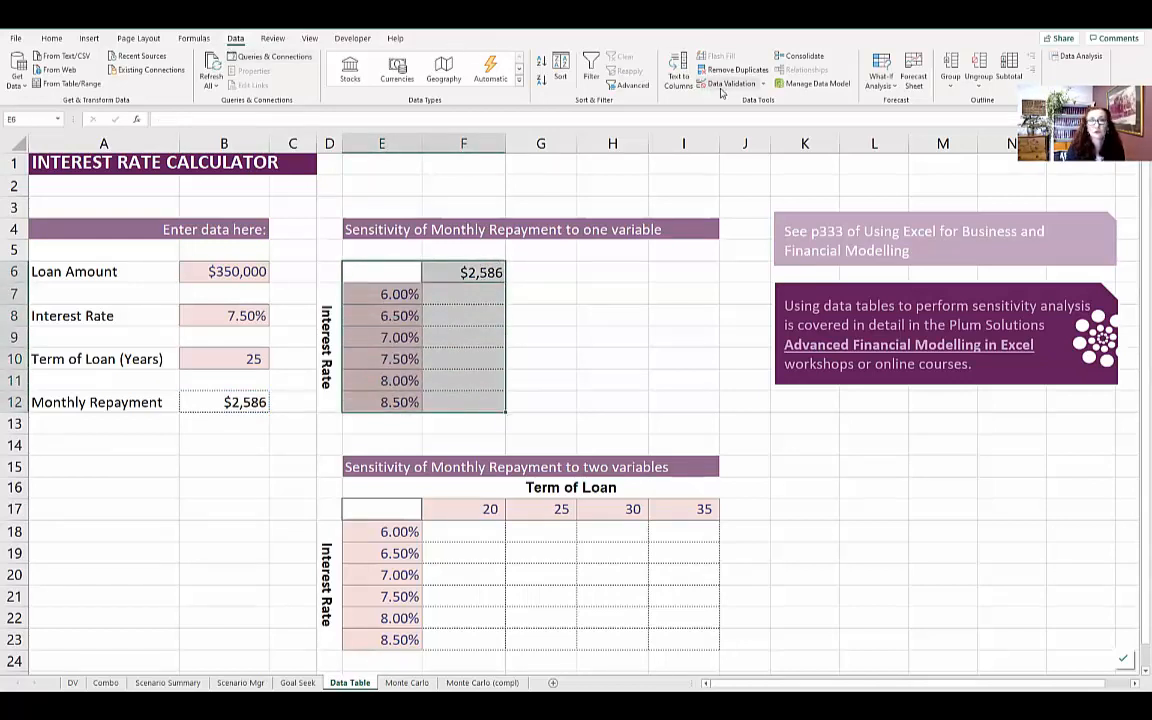
pyautogui.click(879, 82)
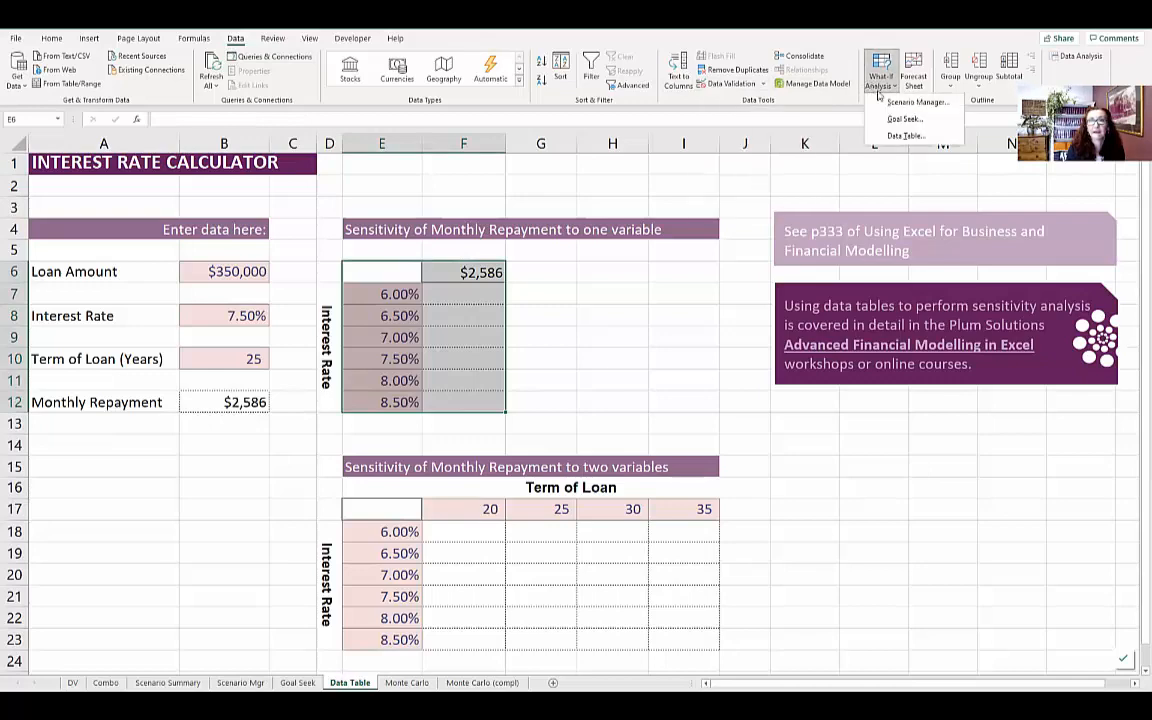
pyautogui.click(904, 135)
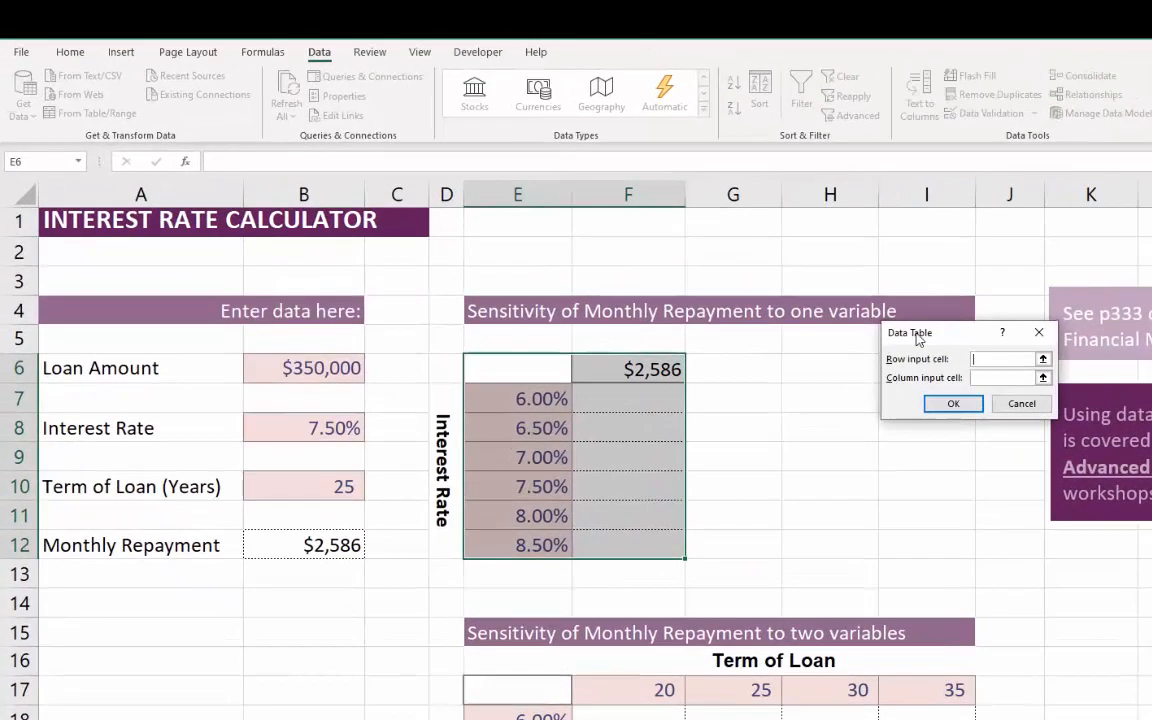
pyautogui.moveTo(918, 338); pyautogui.dragTo(772, 385)
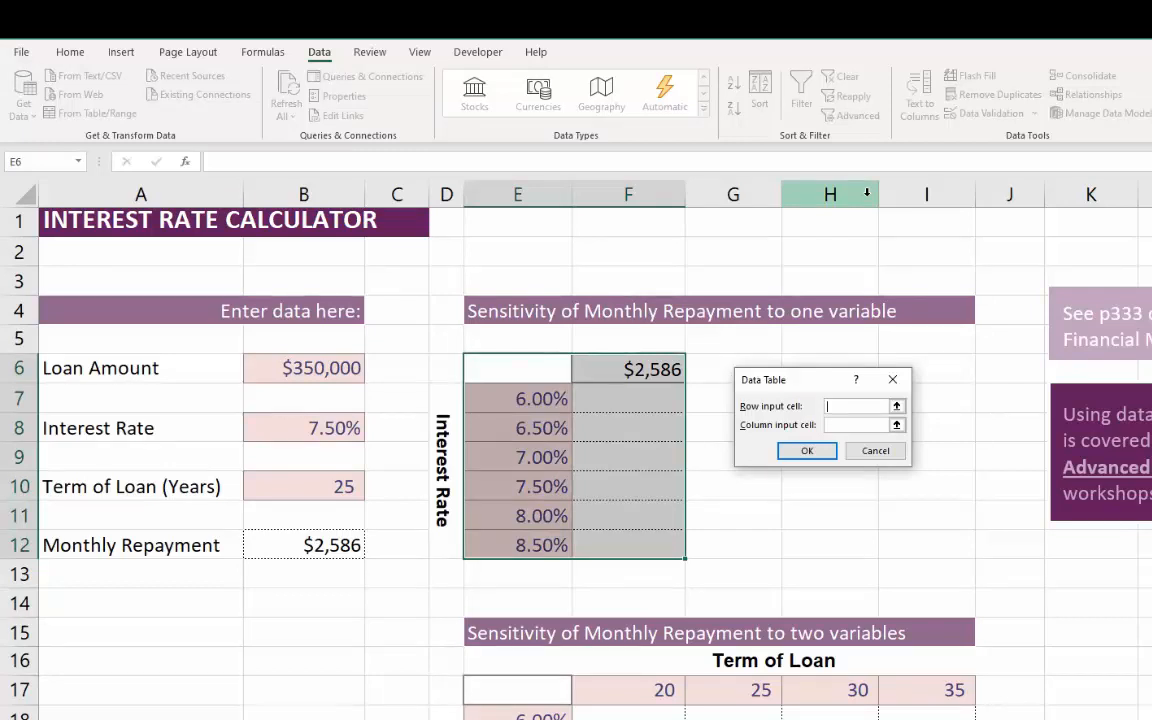
pyautogui.click(846, 426)
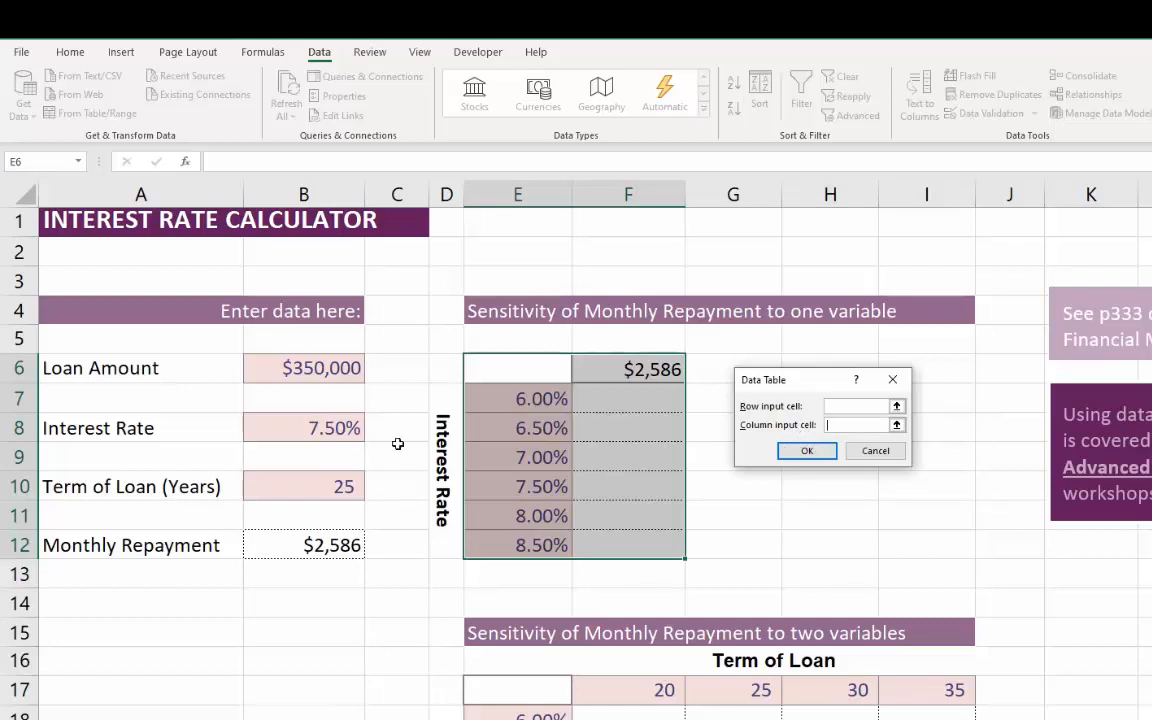
pyautogui.click(332, 430)
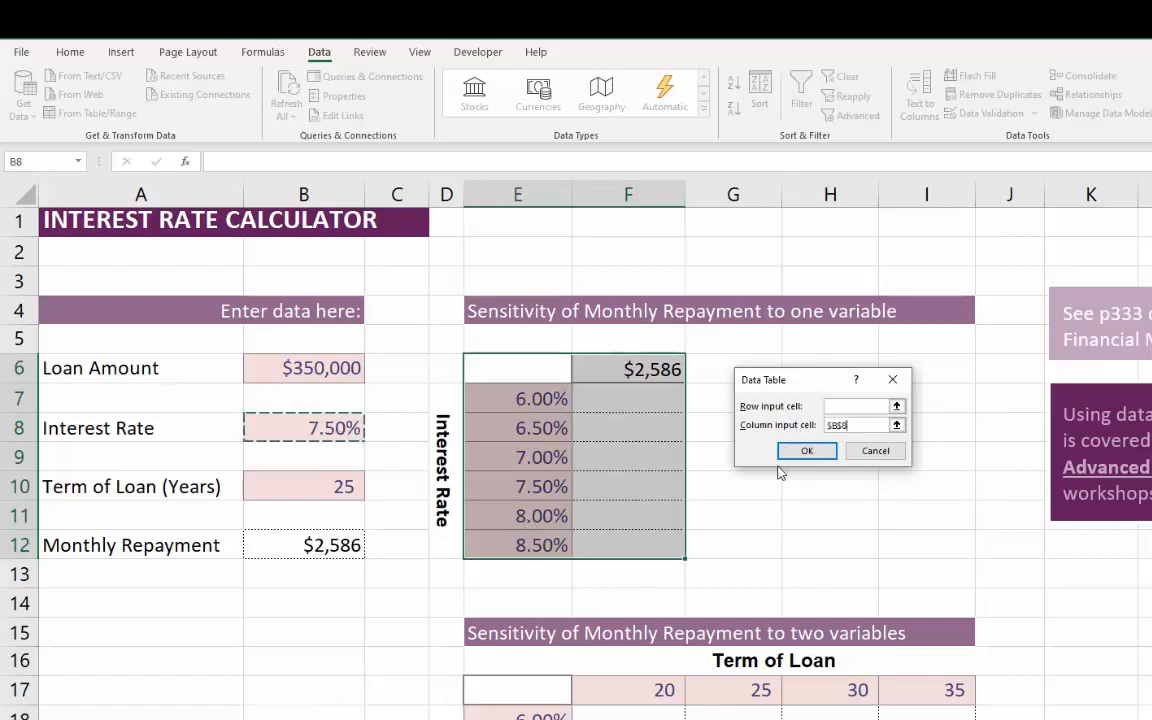
pyautogui.click(806, 451)
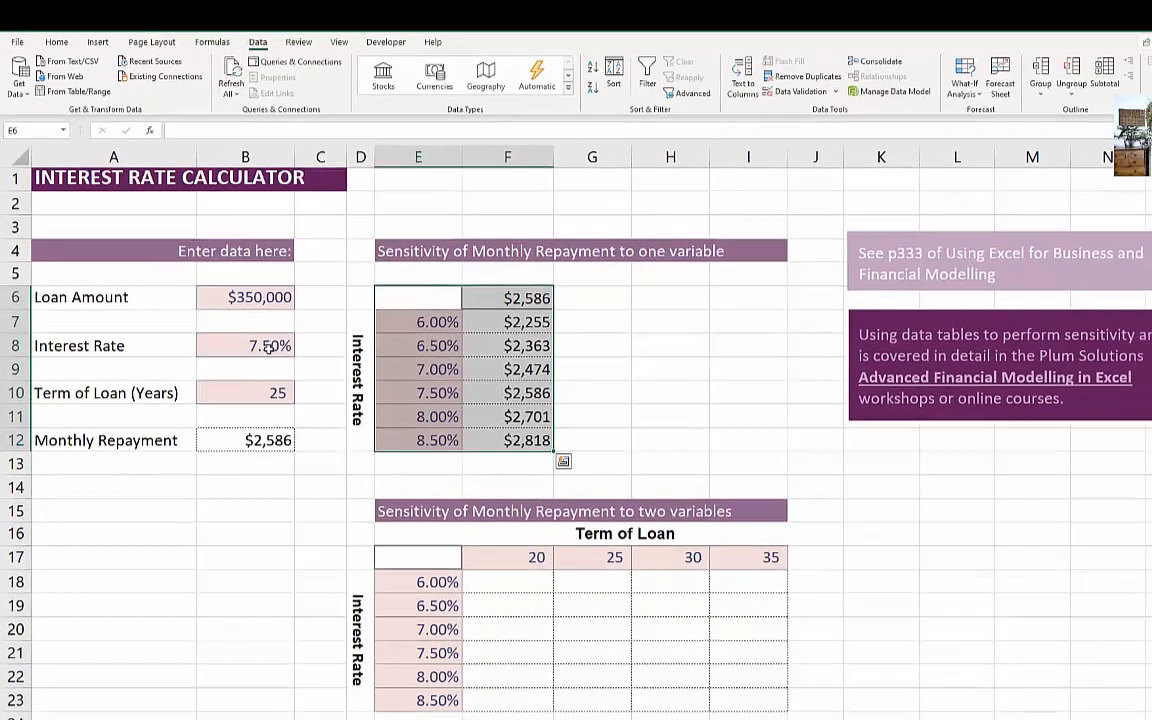
# Compare the interest rate input in B8 with the rates listed in column E of the one-variable table.
pyautogui.click(268, 346)
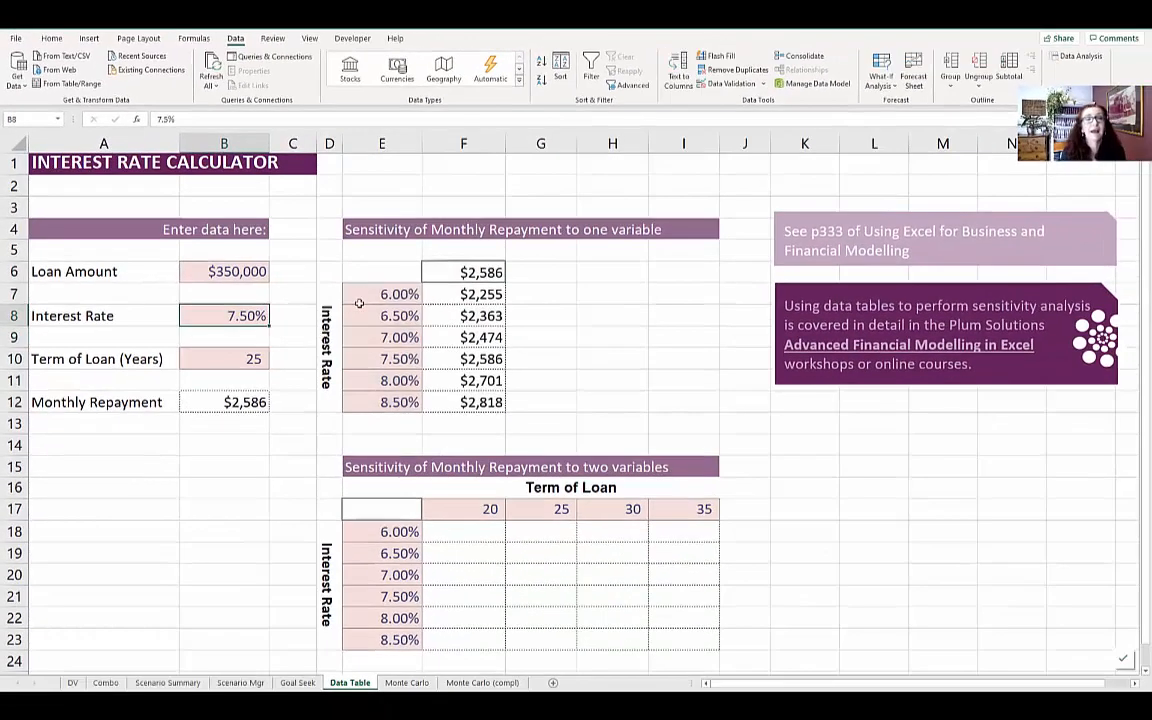
pyautogui.click(369, 317)
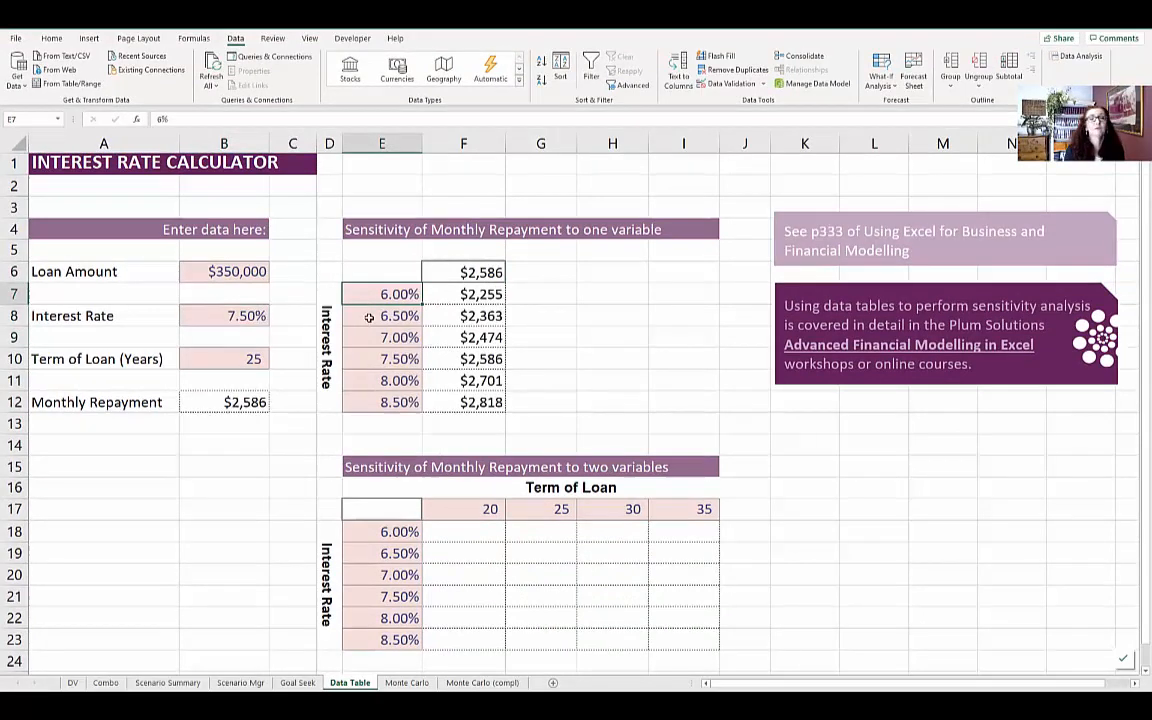
pyautogui.click(378, 337)
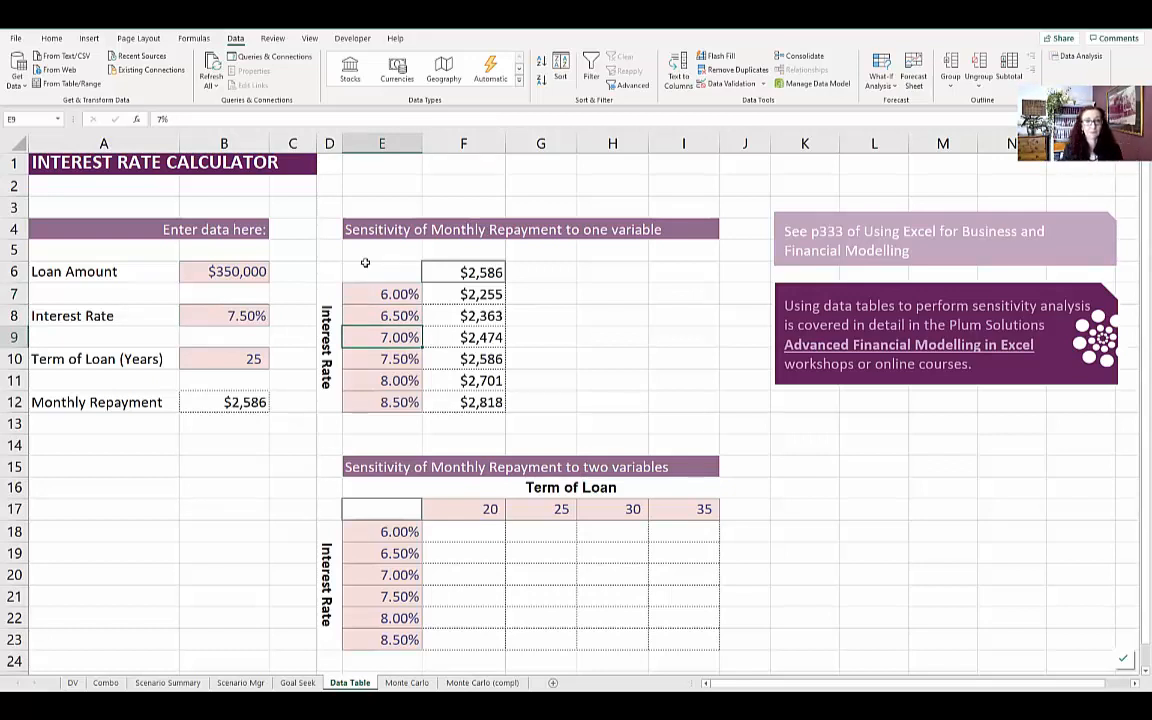
# Delete all the one-variable table results in F7:F12 and undo the deletion.
pyautogui.moveTo(470, 294); pyautogui.dragTo(473, 392)
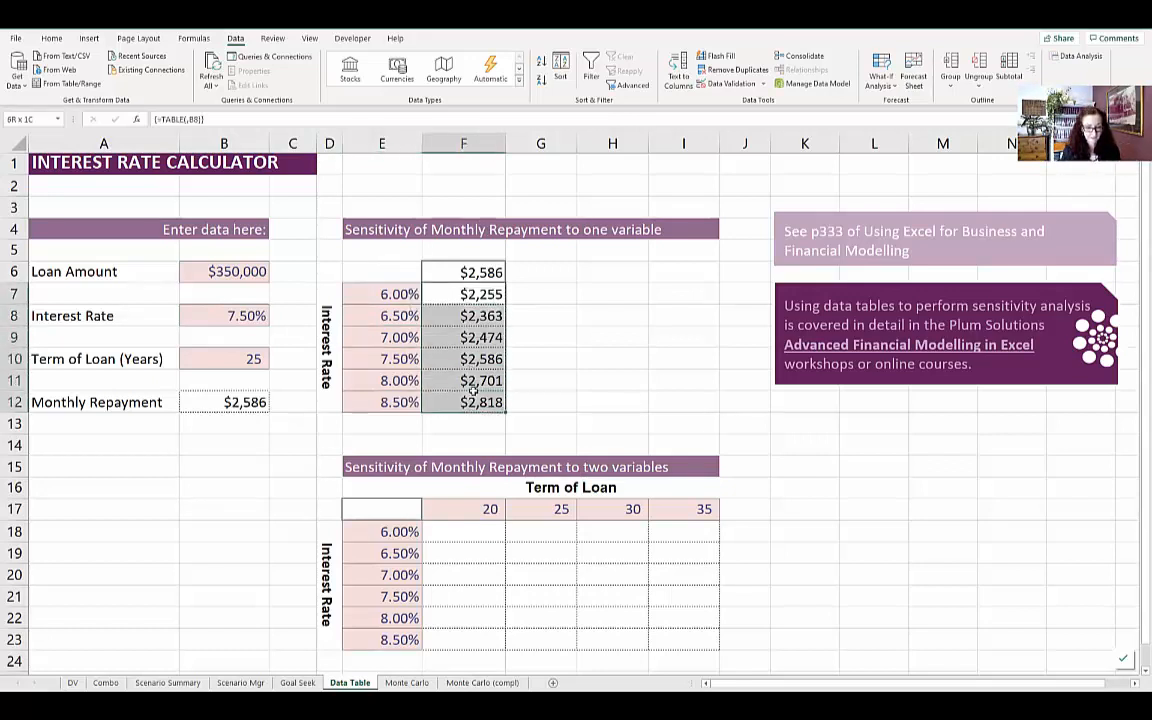
pyautogui.press('Delete')
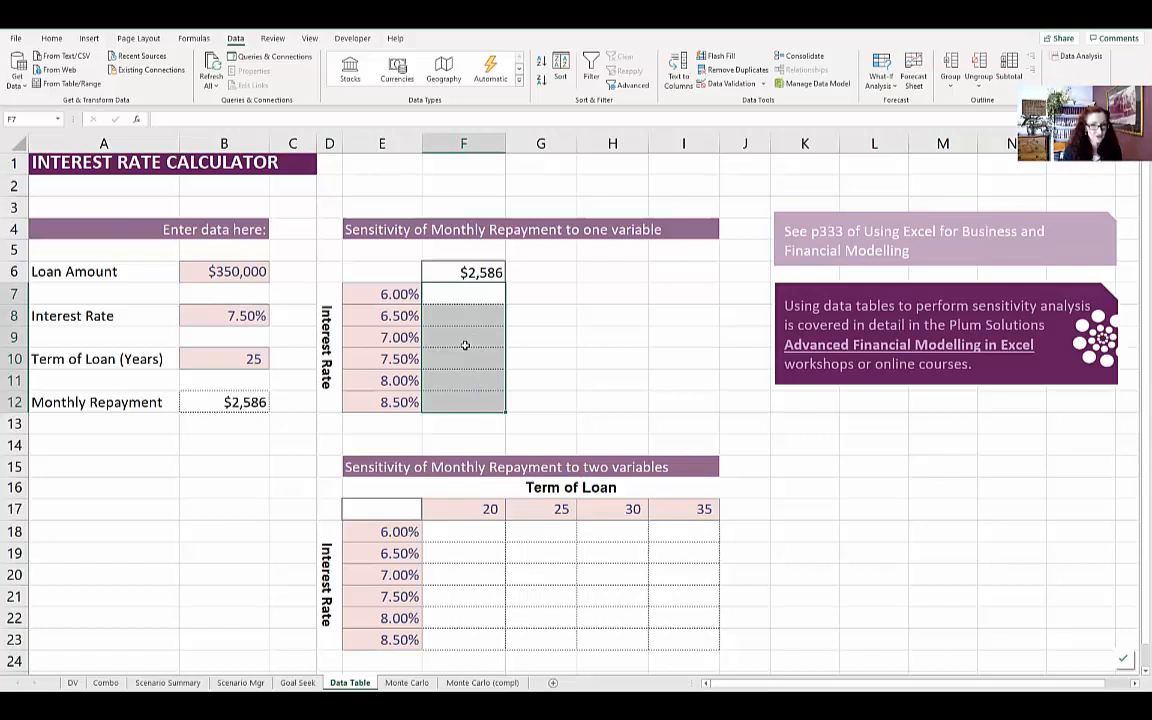
pyautogui.hotkey('ctrl', 'z')
# Try to delete only the single data table result in F7.
pyautogui.click(449, 297)
pyautogui.press('Delete')
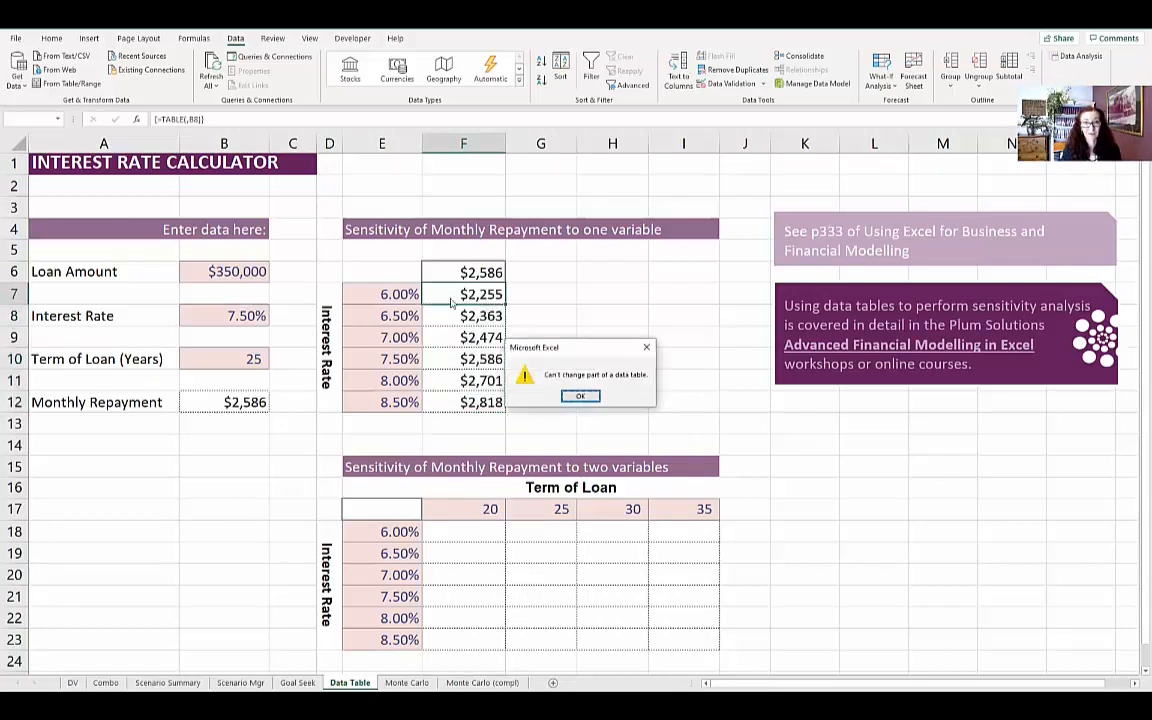
pyautogui.press('Return')
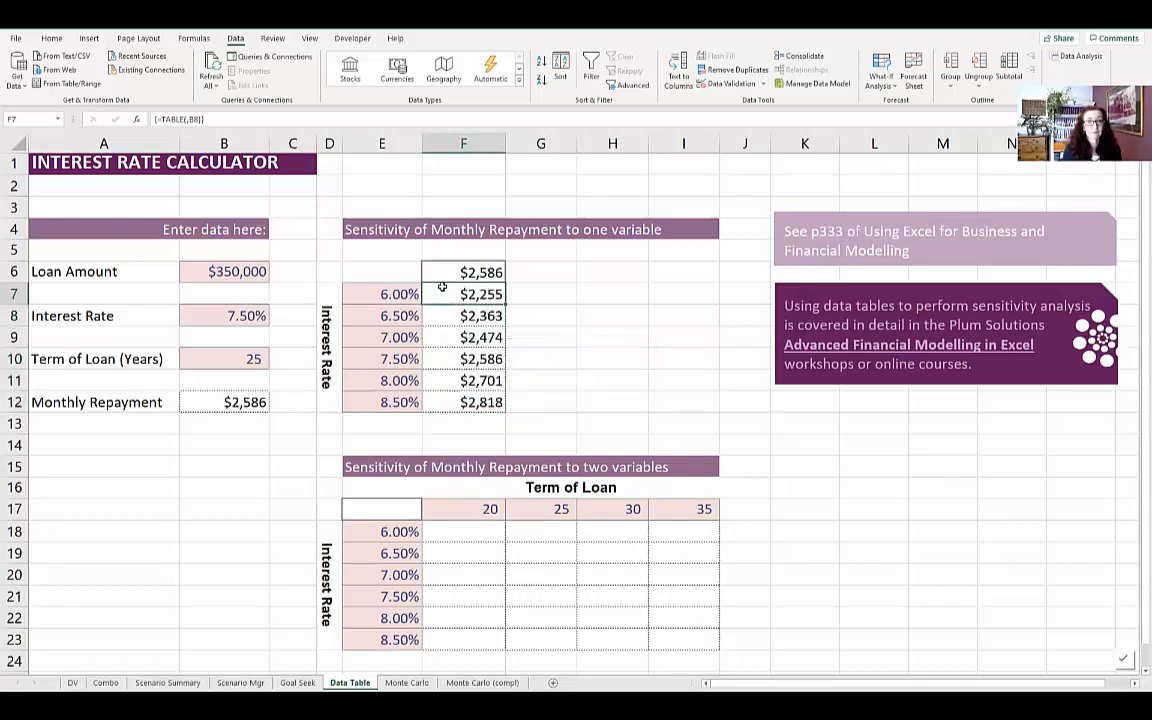
# Clear the whole results range F7:F12 of the one-variable table and review the =B12 link in F6.
pyautogui.hotkey('ctrl', 'shift', 'Down')
pyautogui.press('Delete')
pyautogui.click(448, 268)
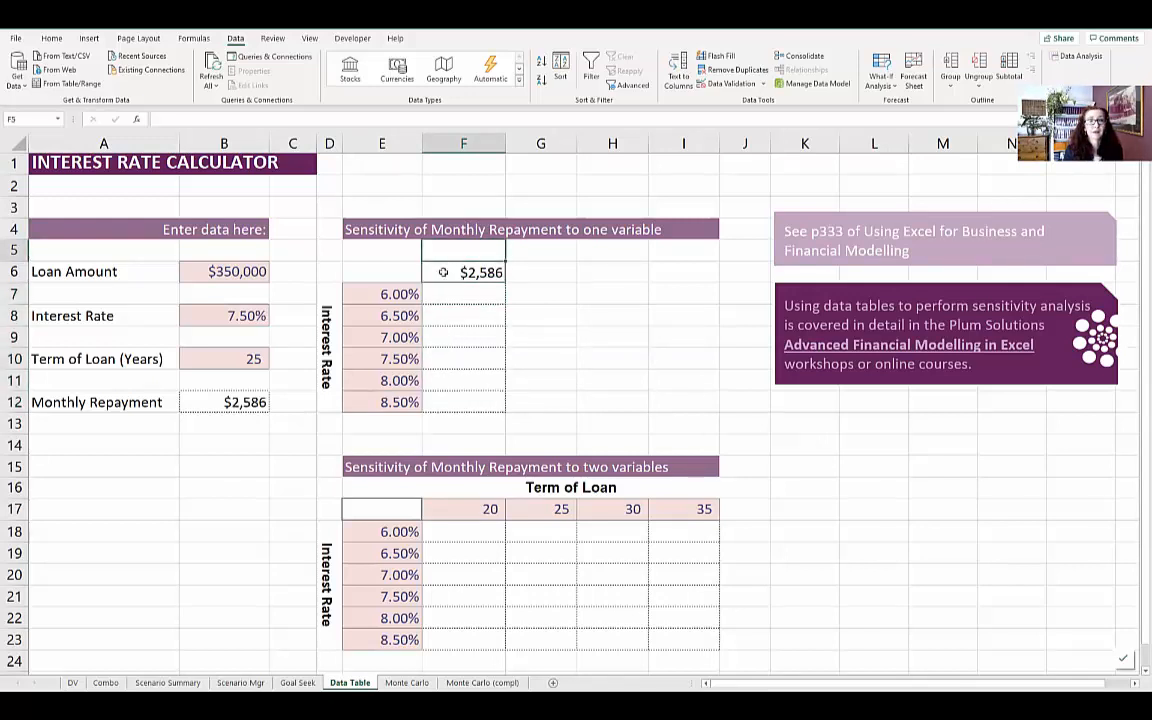
pyautogui.write('=B12')
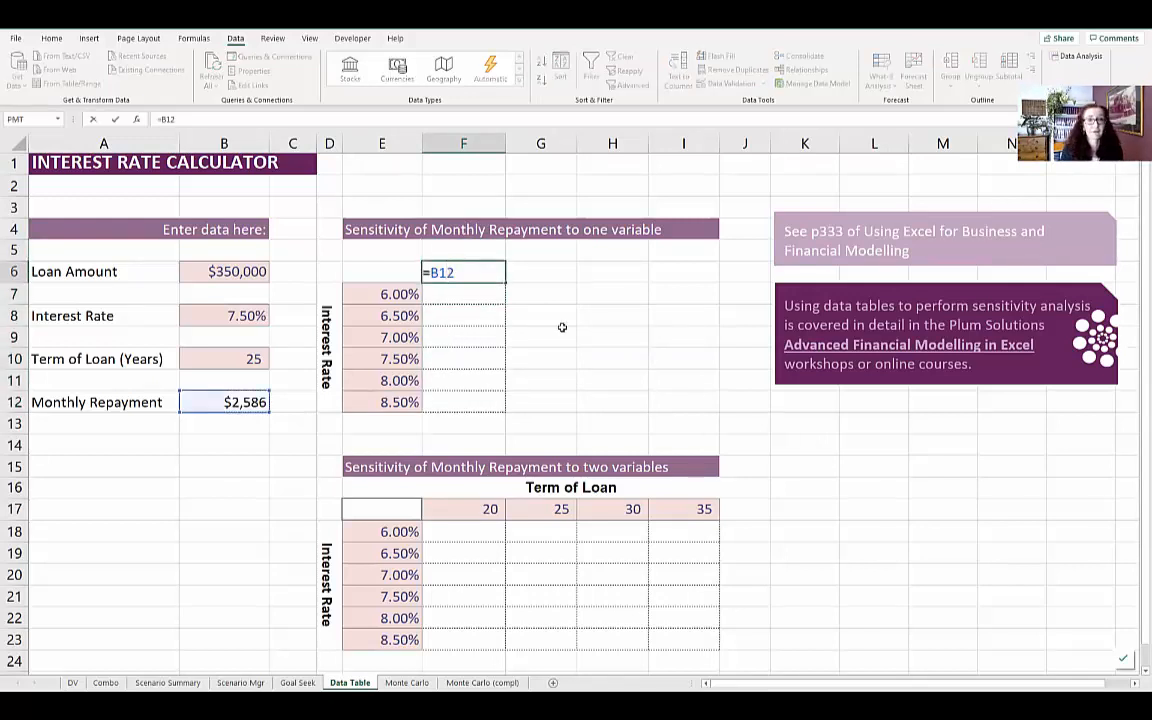
# Rebuild the one-variable sensitivity table as a data table over E6:F12, using Interest Rate cell B8 as the column input.
pyautogui.moveTo(399, 270); pyautogui.dragTo(478, 404)
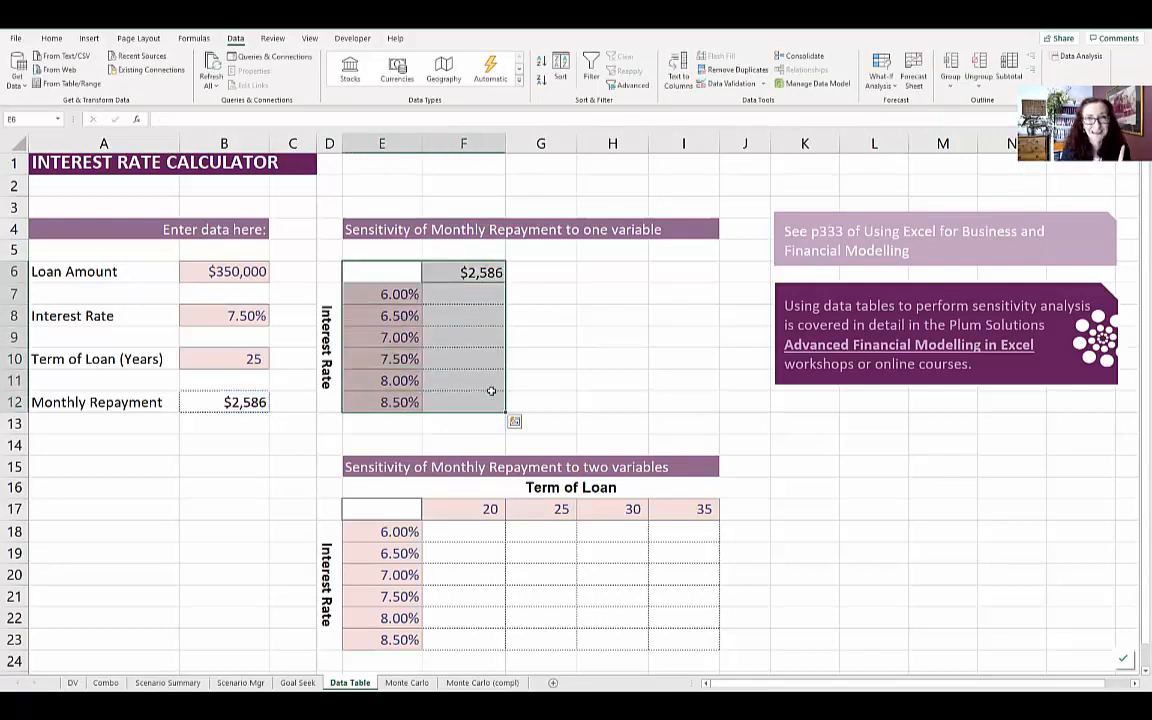
pyautogui.click(890, 88)
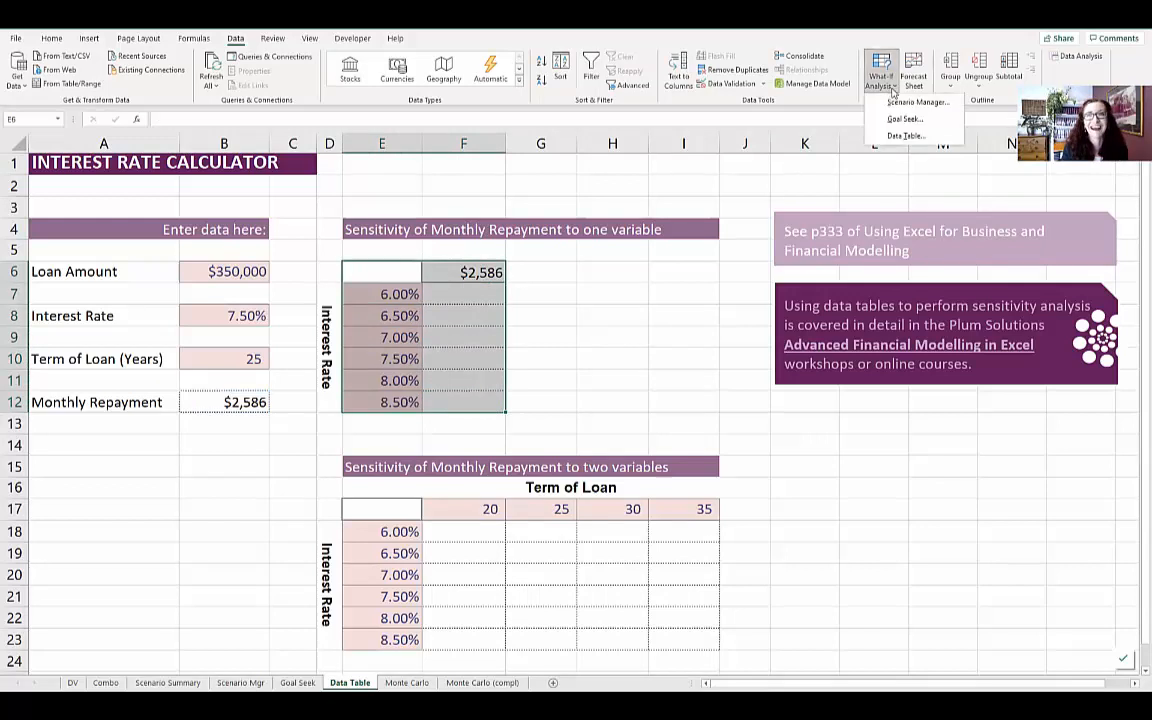
pyautogui.click(904, 135)
pyautogui.press('Tab')
pyautogui.click(228, 316)
pyautogui.click(590, 336)
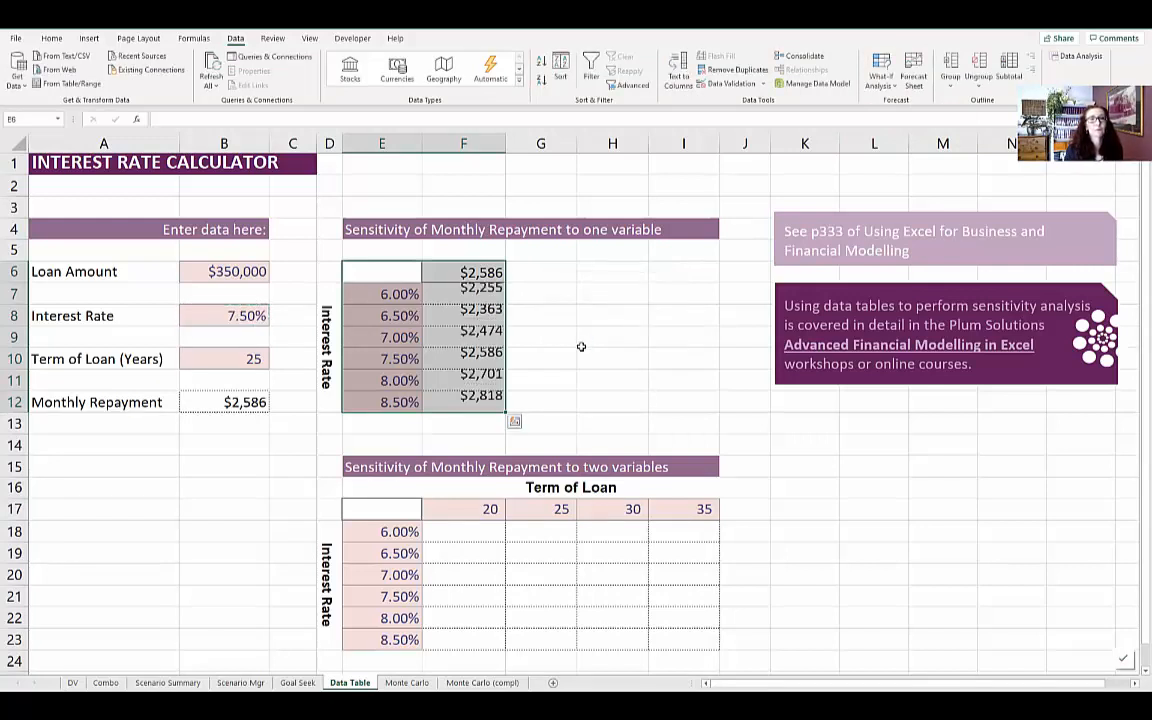
# Examine the TABLE formula in F8 and the loan term and interest rate headings of the two-variable table.
pyautogui.click(468, 316)
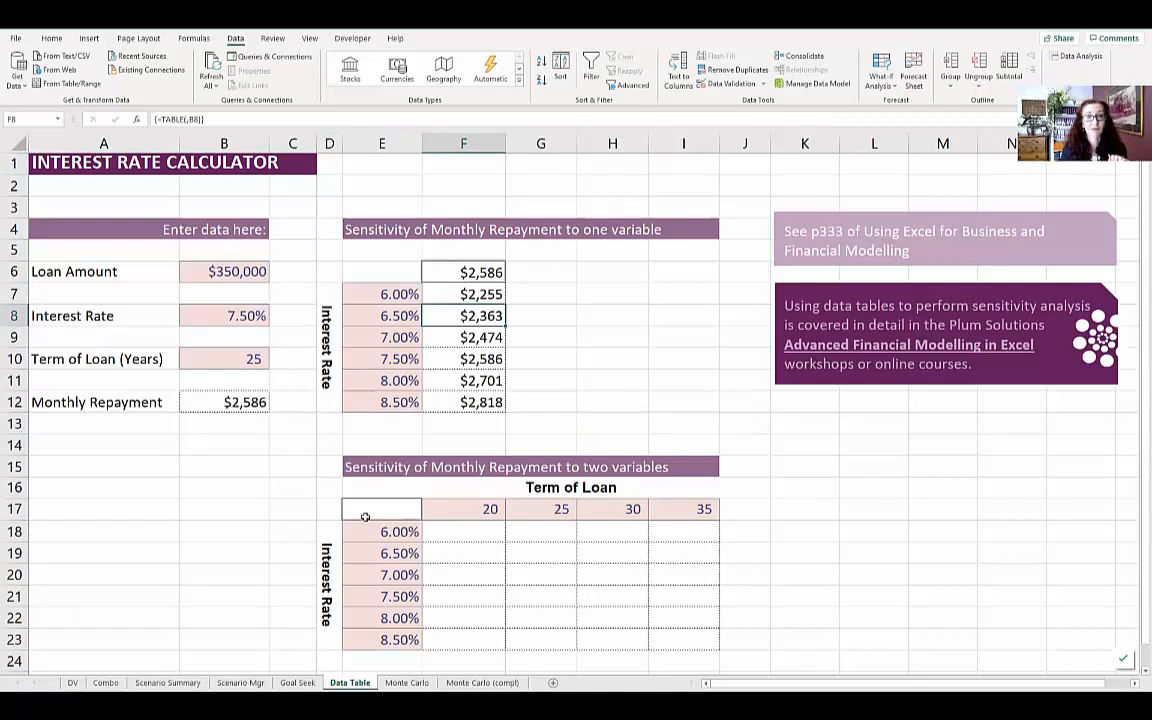
pyautogui.moveTo(370, 510); pyautogui.dragTo(679, 508)
pyautogui.moveTo(381, 510); pyautogui.dragTo(376, 633)
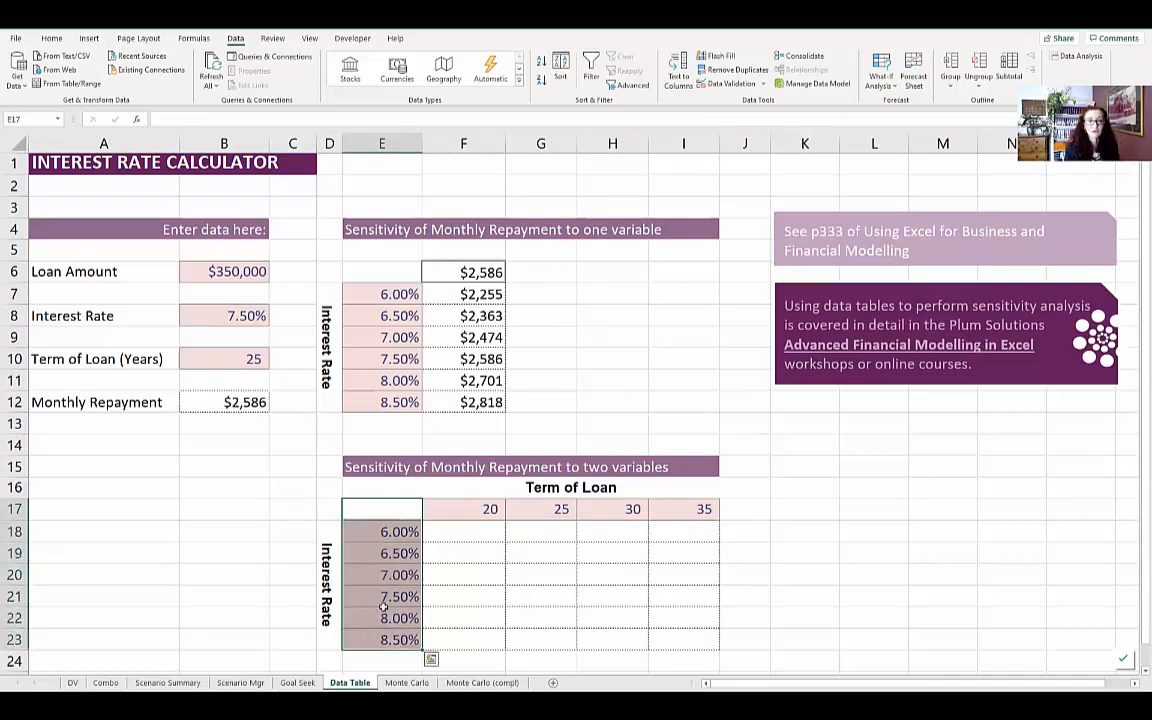
# Link corner cell E17 of the two-variable table to the monthly repayment with the formula =B12.
pyautogui.click(400, 503)
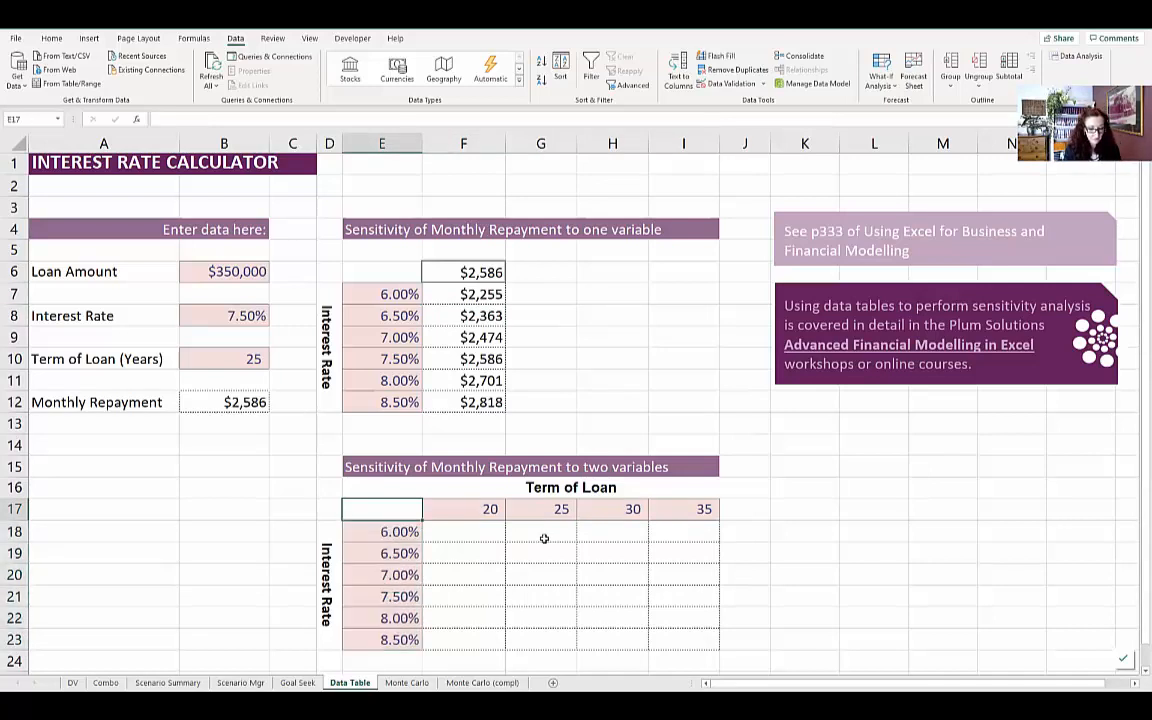
pyautogui.write('=')
pyautogui.click(240, 402)
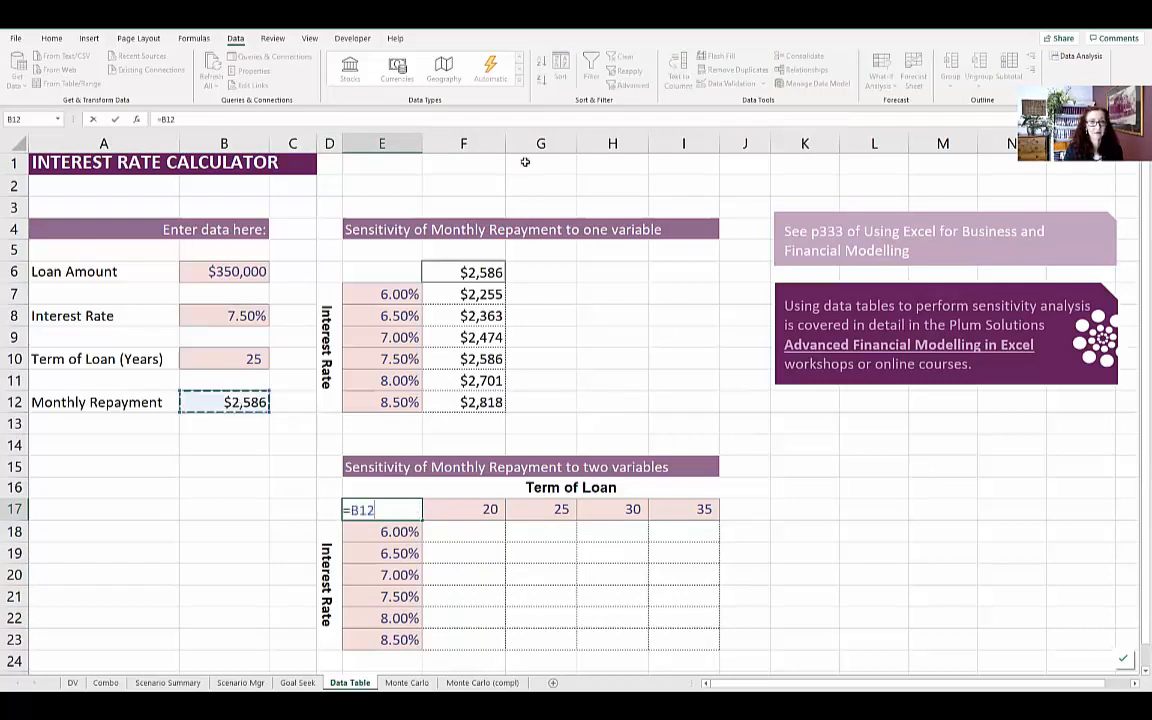
pyautogui.hotkey('ctrl', 'Return')
# Create a data table over E17:I23 with Term of Loan cell B10 as row input and Interest Rate cell B8 as column input.
pyautogui.hotkey('ctrl', 'shift', 'Right')
pyautogui.hotkey('ctrl', 'shift', 'Down')
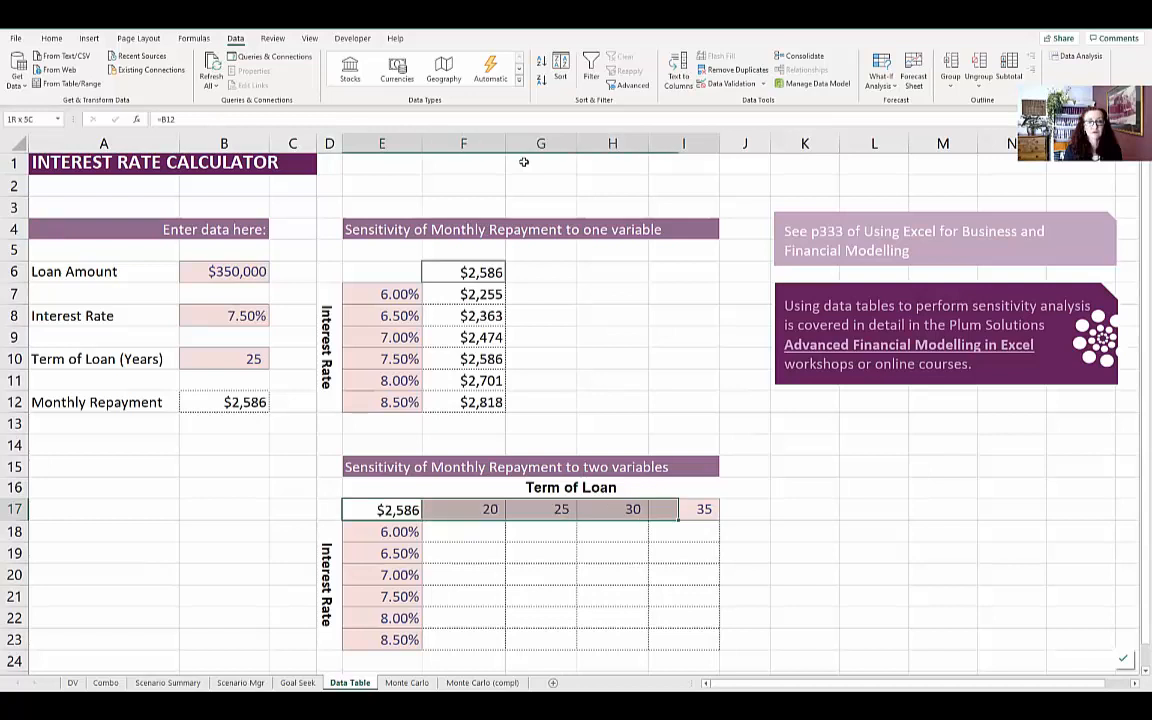
pyautogui.click(880, 78)
pyautogui.click(905, 135)
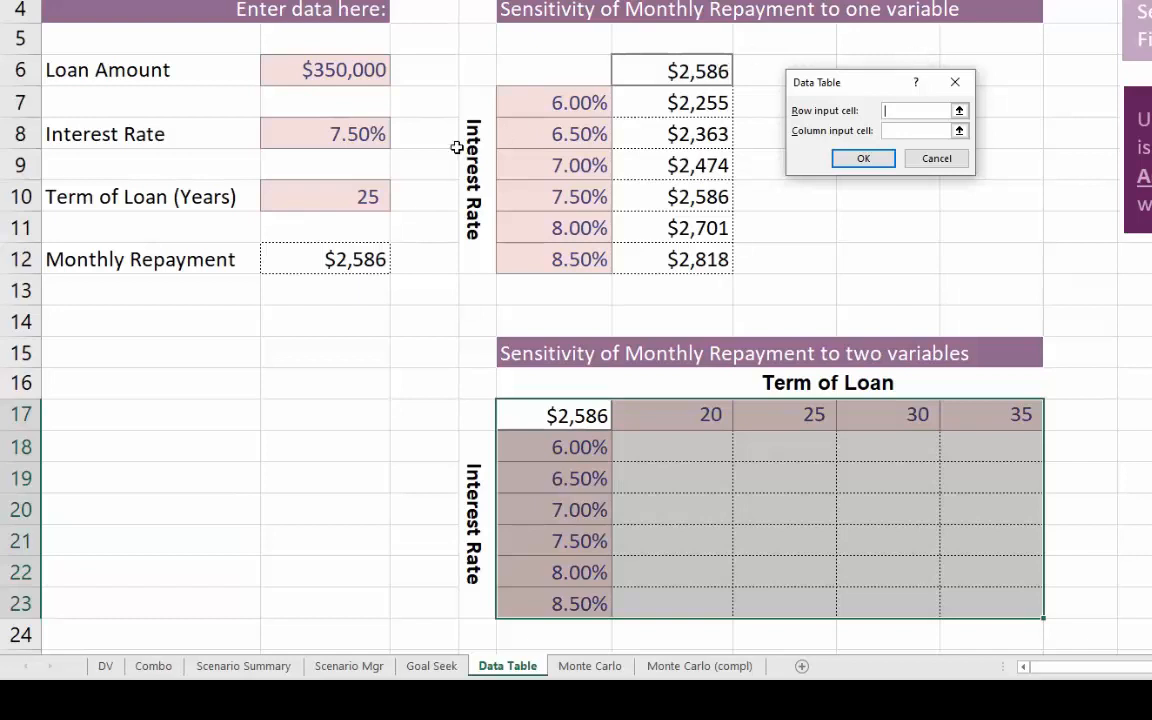
pyautogui.click(342, 197)
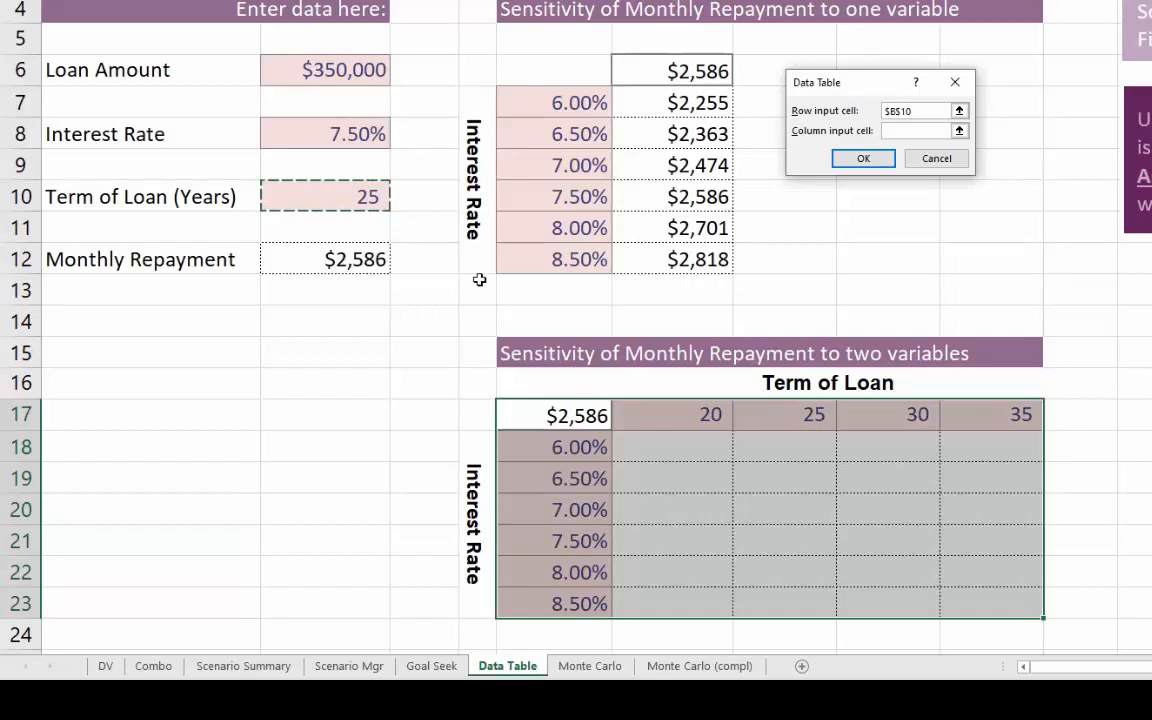
pyautogui.click(929, 127)
pyautogui.click(320, 130)
pyautogui.click(864, 159)
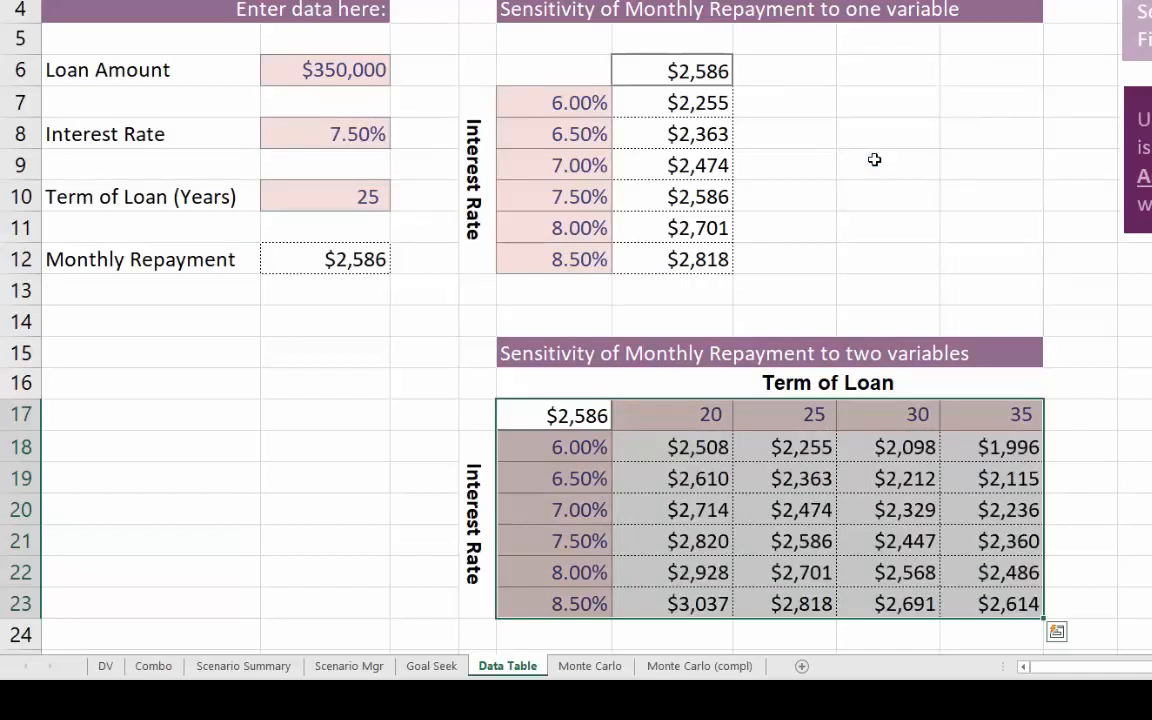
# Check the TABLE formula in the two-variable results and try to delete only the single result in H18.
pyautogui.click(778, 454)
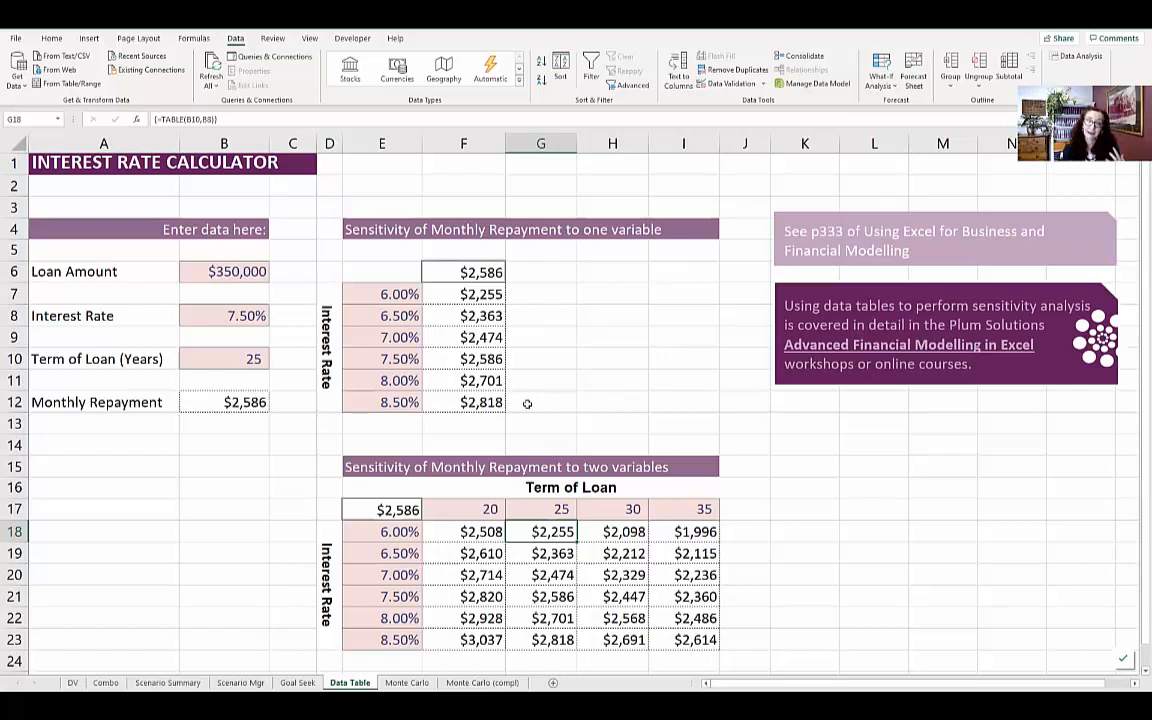
pyautogui.press('Left')
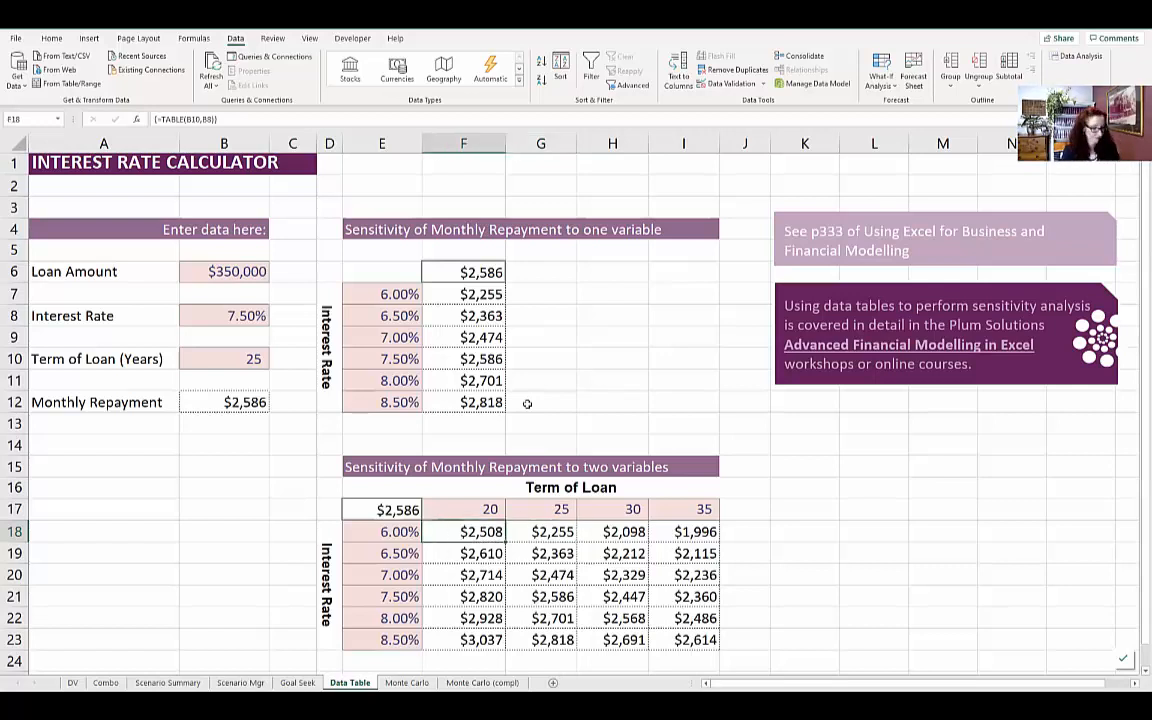
pyautogui.press('Right')
pyautogui.press('Right')
pyautogui.press('Delete')
pyautogui.press('Return')
# Apply a green-to-yellow color scale to the two-variable results range F18:I23.
pyautogui.press('Left')
pyautogui.press('Left')
pyautogui.hotkey('shift', 'ctrl', 'Right')
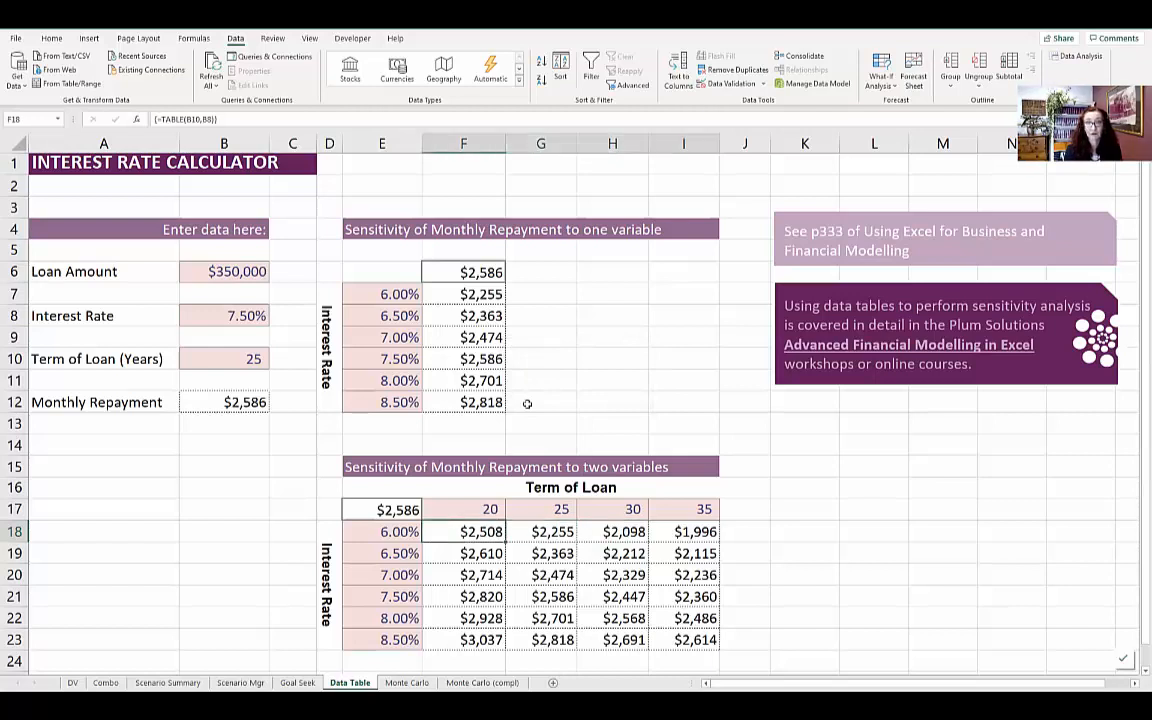
pyautogui.hotkey('shift', 'ctrl', 'Down')
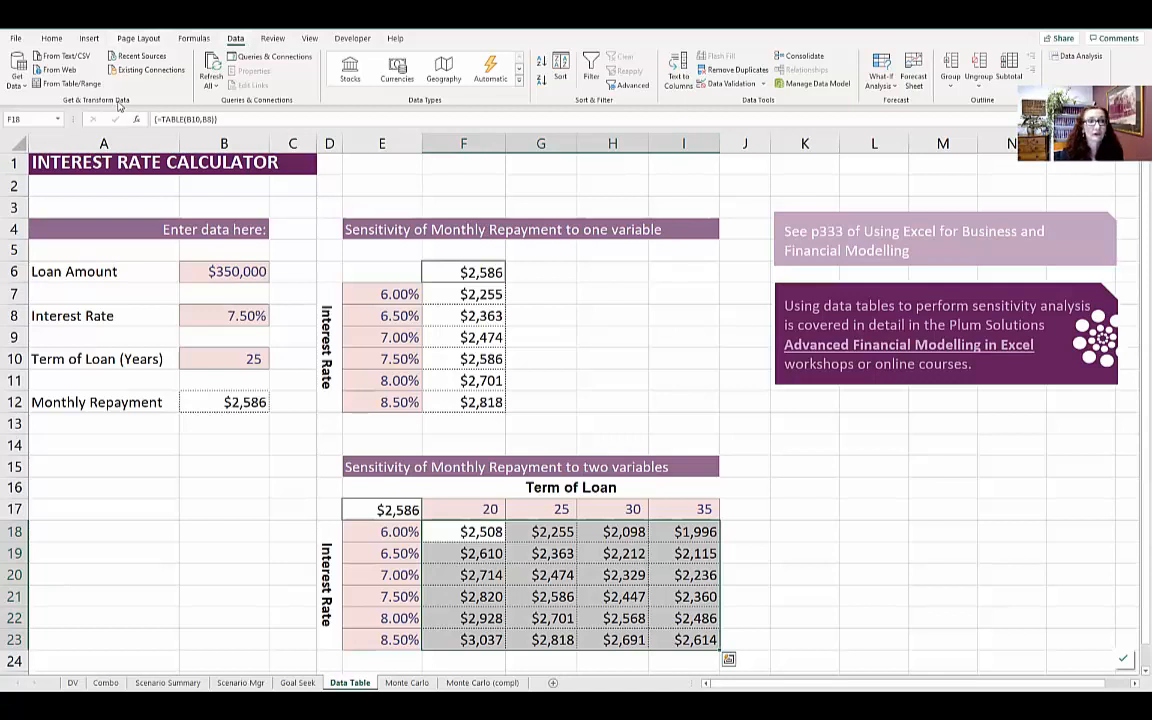
pyautogui.click(52, 38)
pyautogui.click(526, 70)
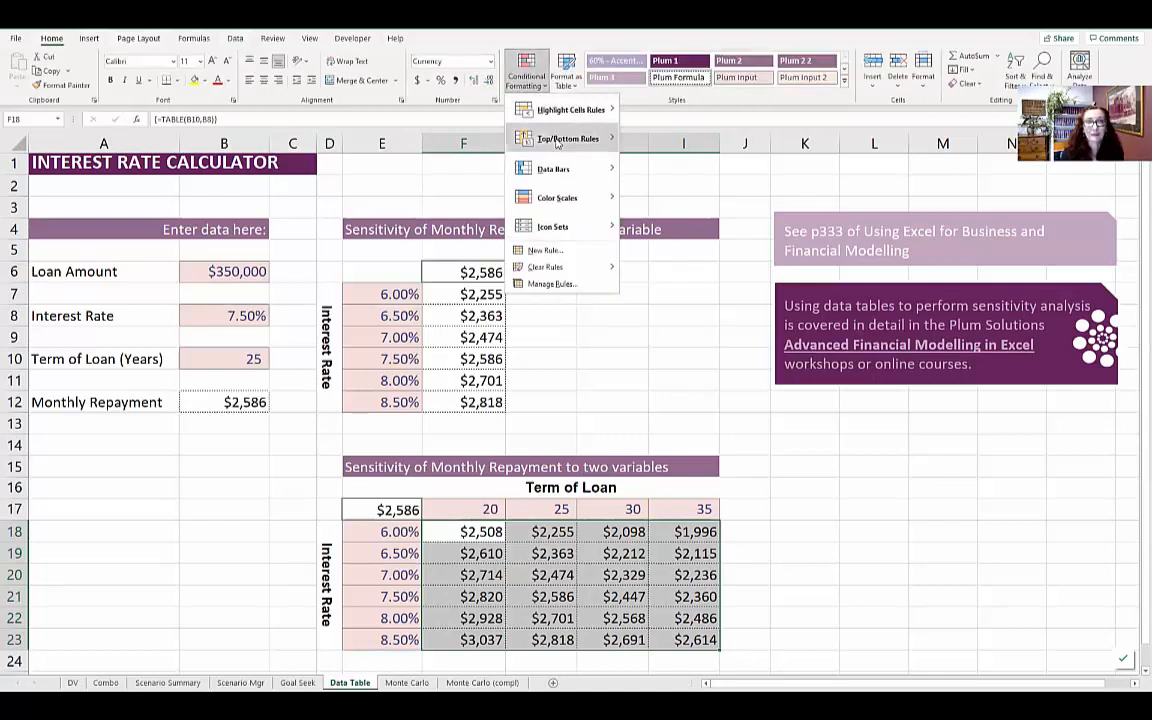
pyautogui.moveTo(587, 197)
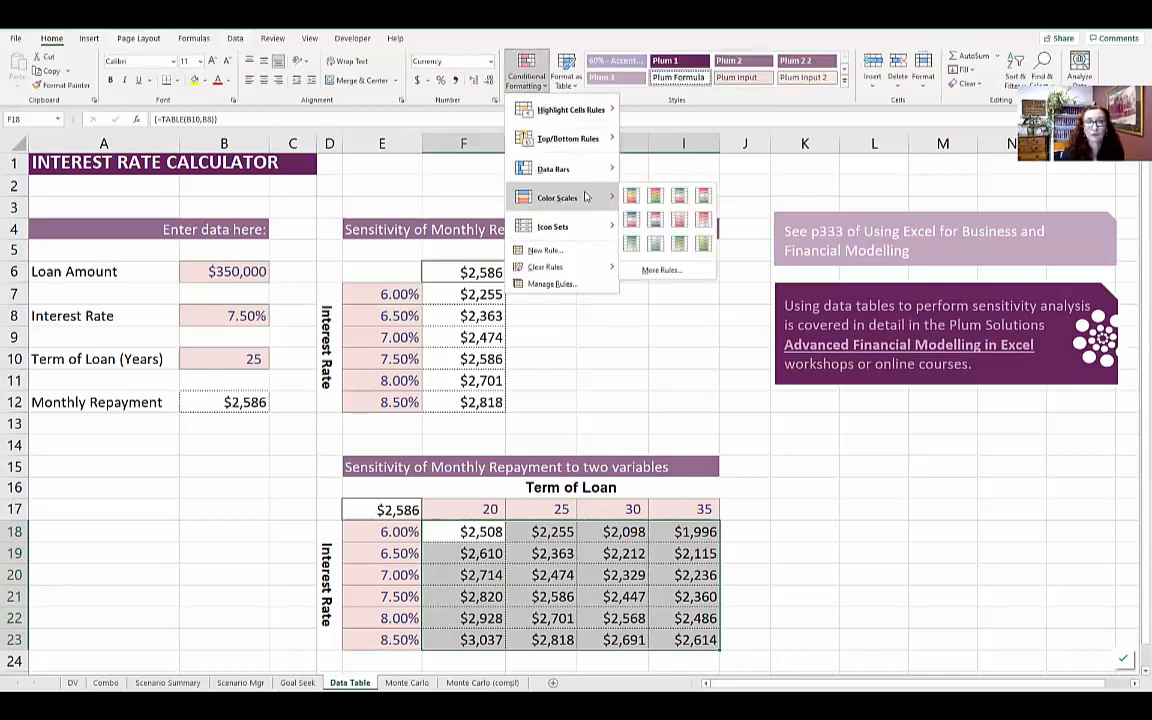
pyautogui.click(648, 247)
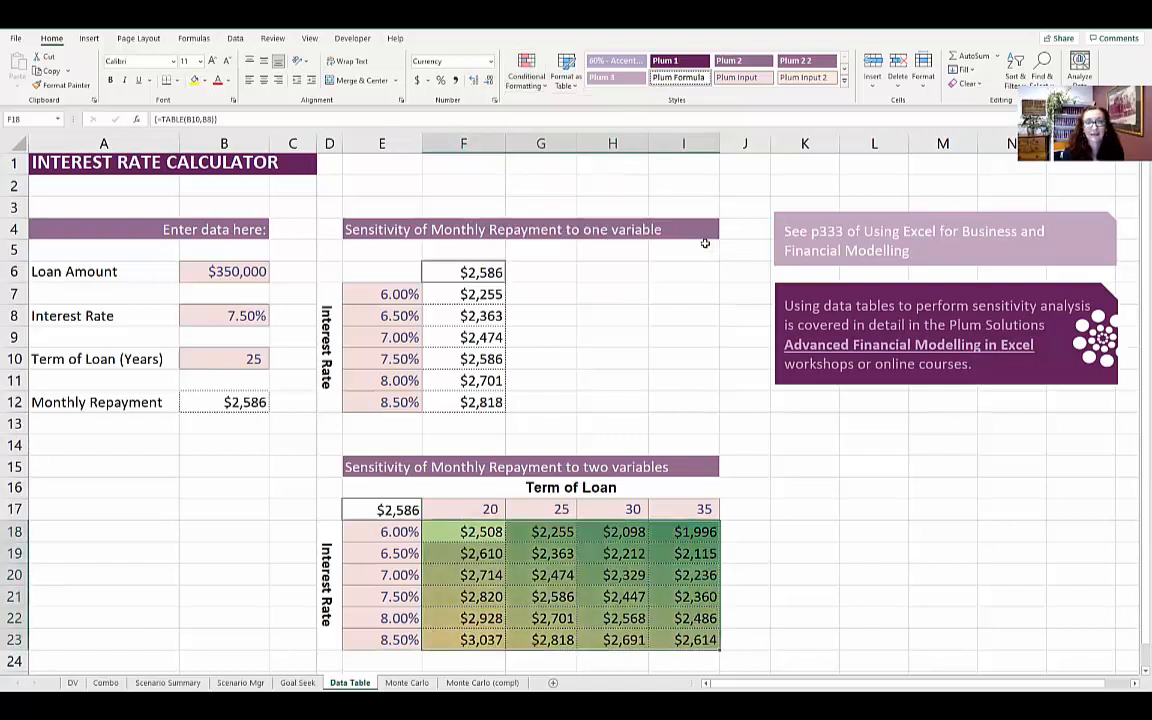
# Edit the color scale rule for F18:I23, using the theme purple for the minimum and the standard purple for the maximum.
pyautogui.click(526, 70)
pyautogui.click(545, 284)
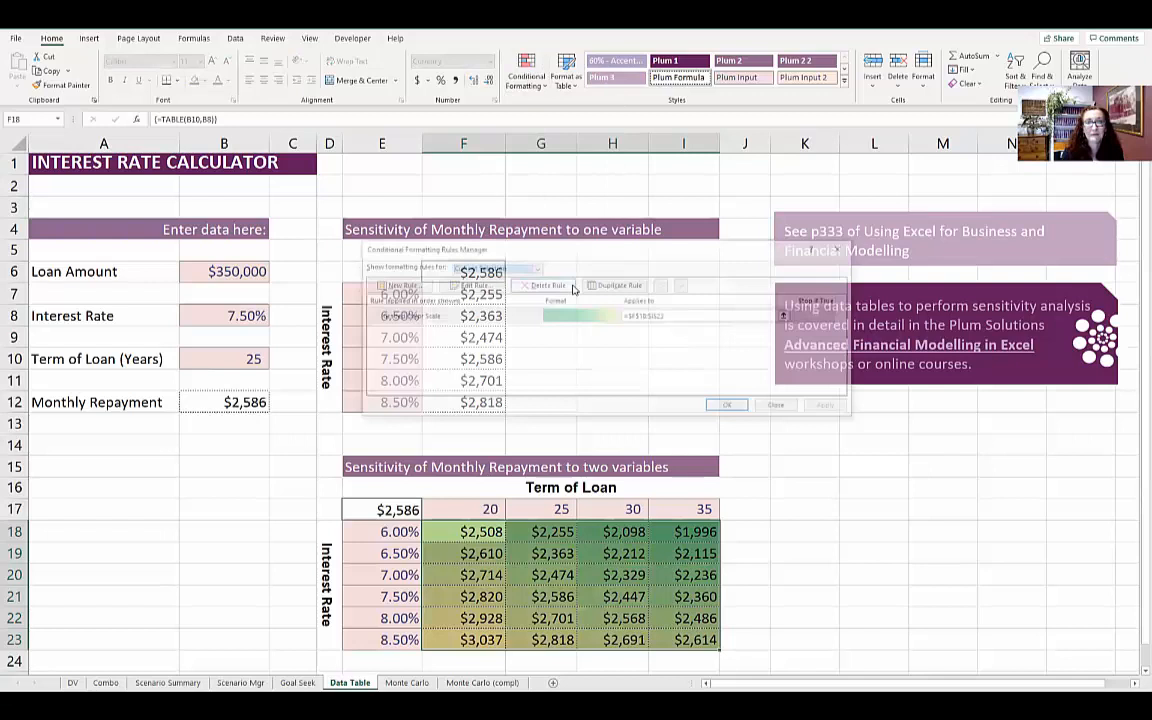
pyautogui.doubleClick(512, 315)
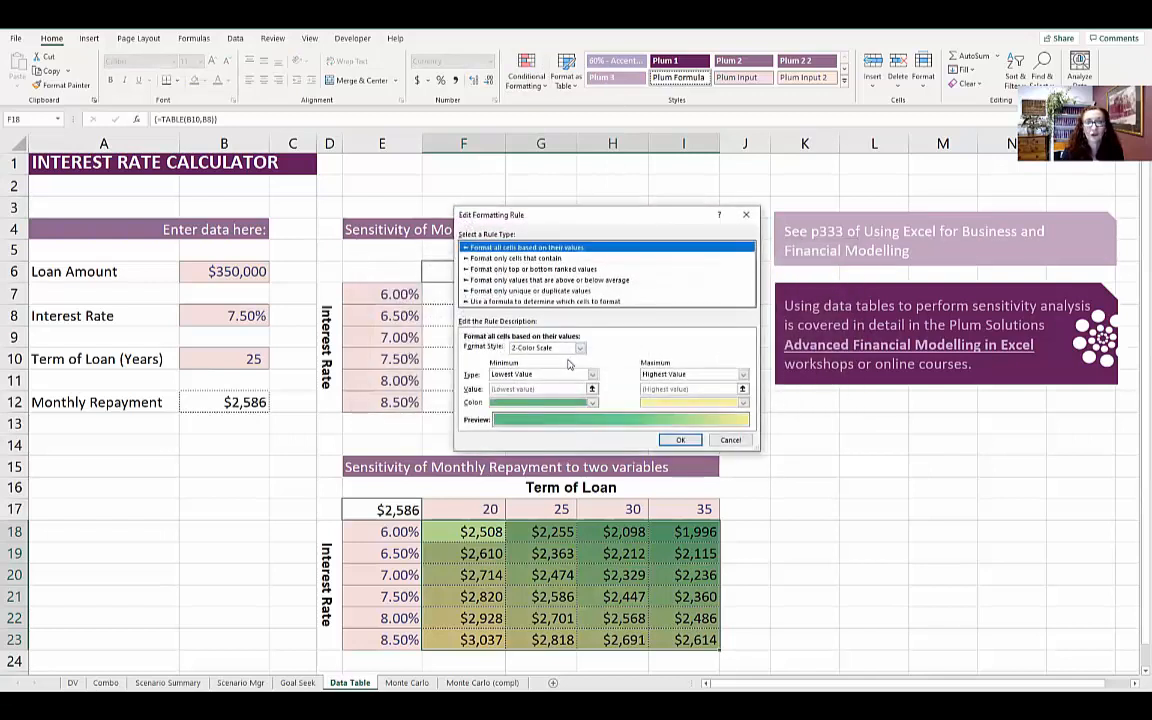
pyautogui.click(591, 402)
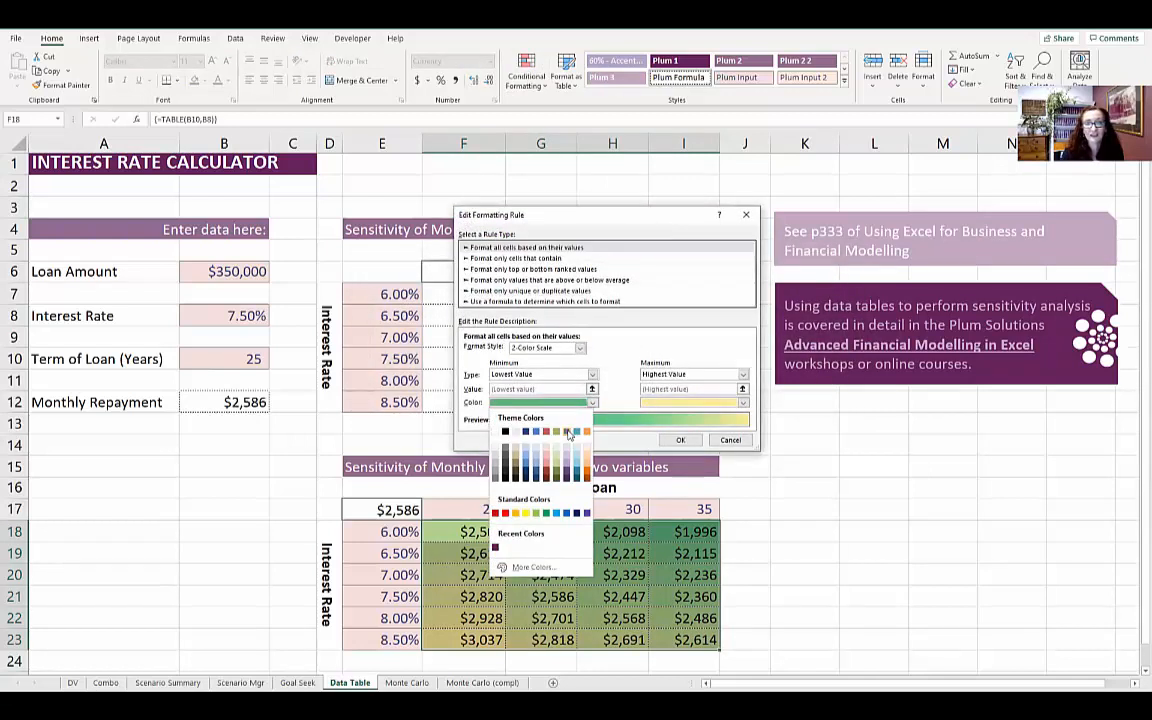
pyautogui.click(567, 433)
pyautogui.click(743, 403)
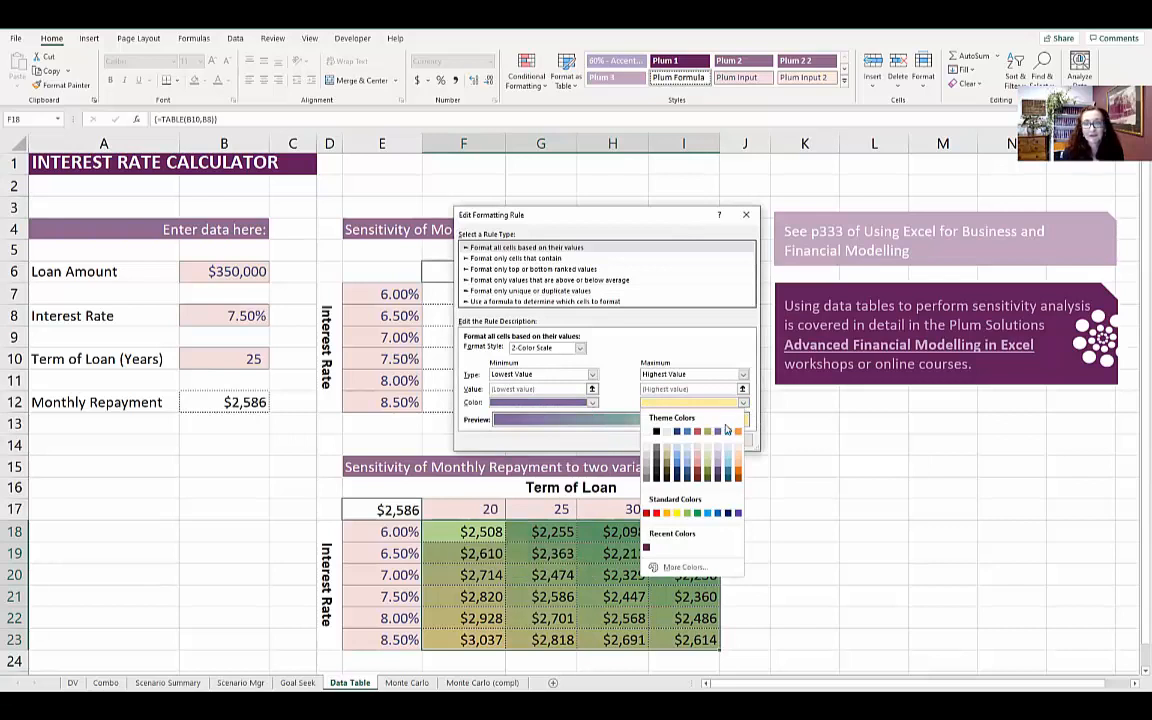
pyautogui.click(737, 513)
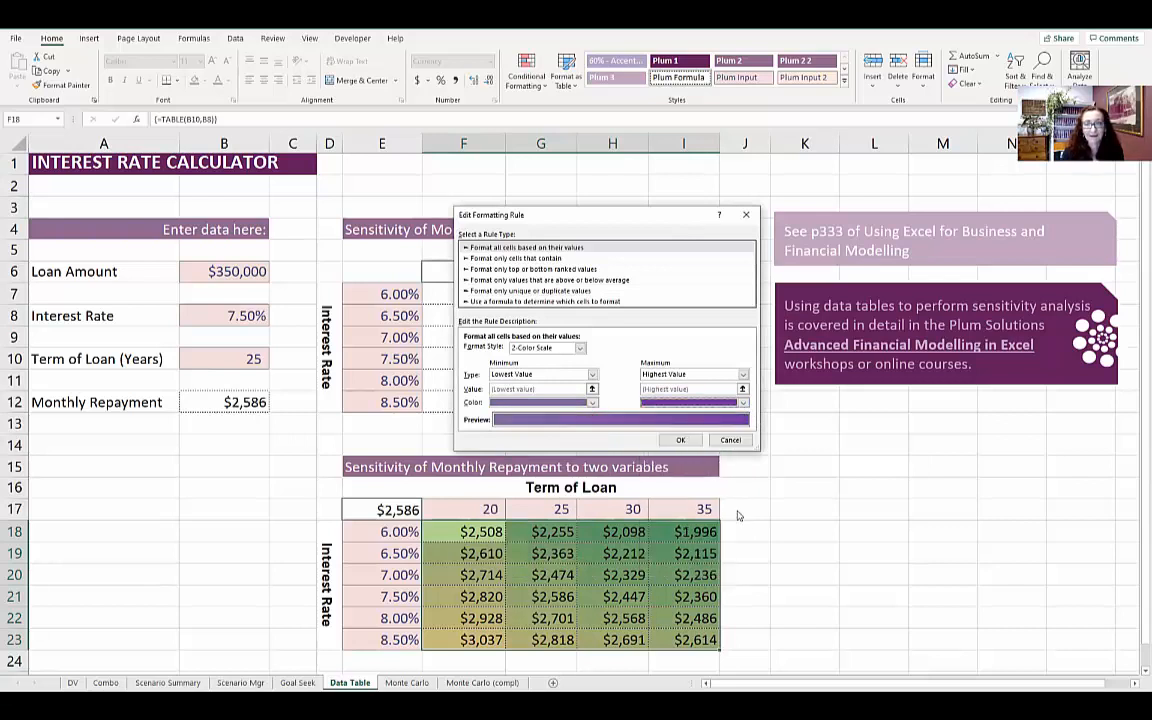
# Change the color scale's minimum color to a lighter purple tint and apply the edited rule to the table.
pyautogui.click(592, 402)
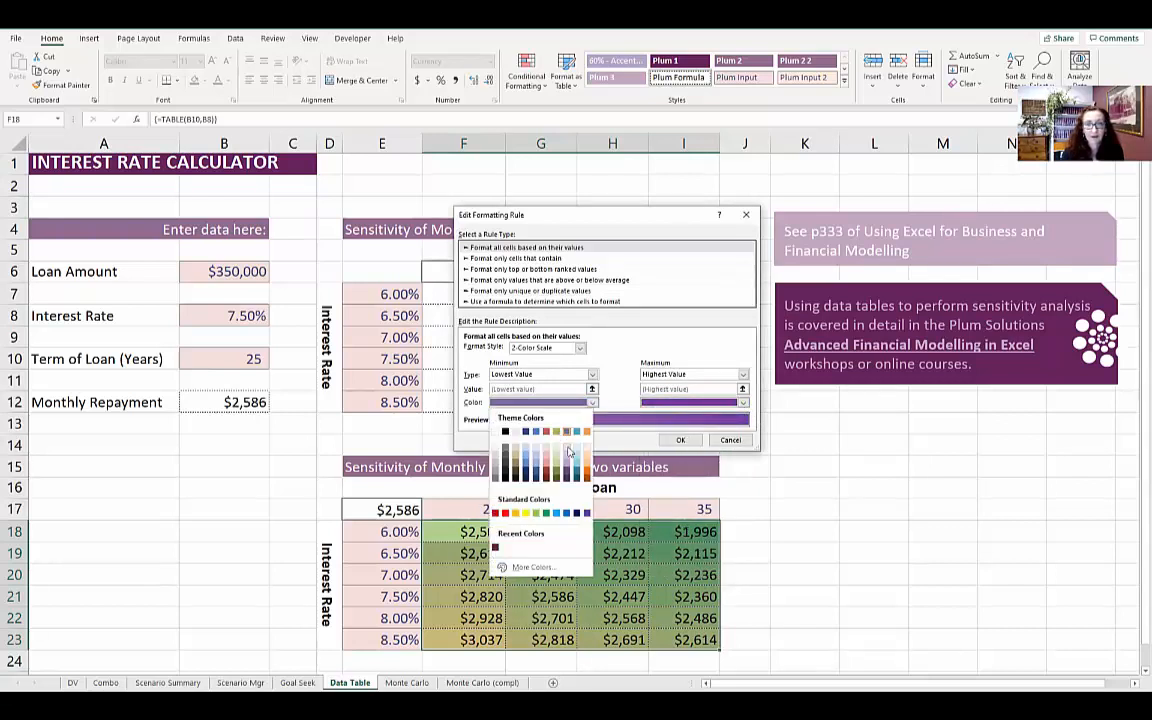
pyautogui.click(568, 453)
pyautogui.click(680, 440)
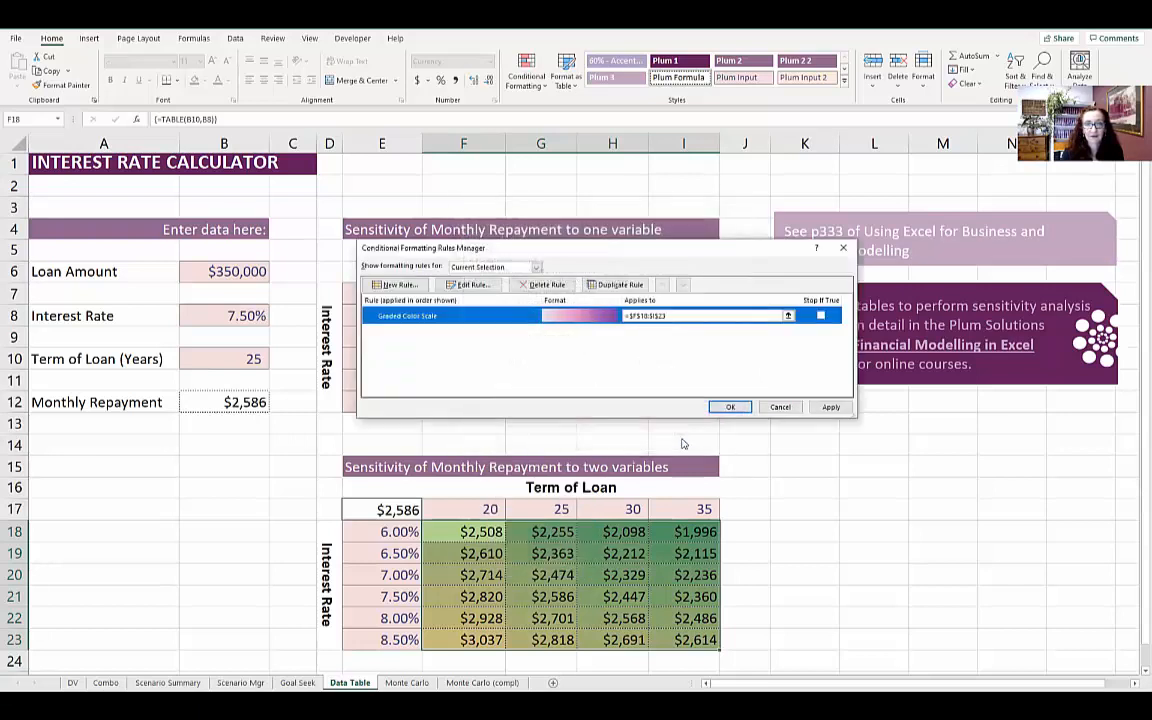
pyautogui.click(729, 406)
pyautogui.click(612, 444)
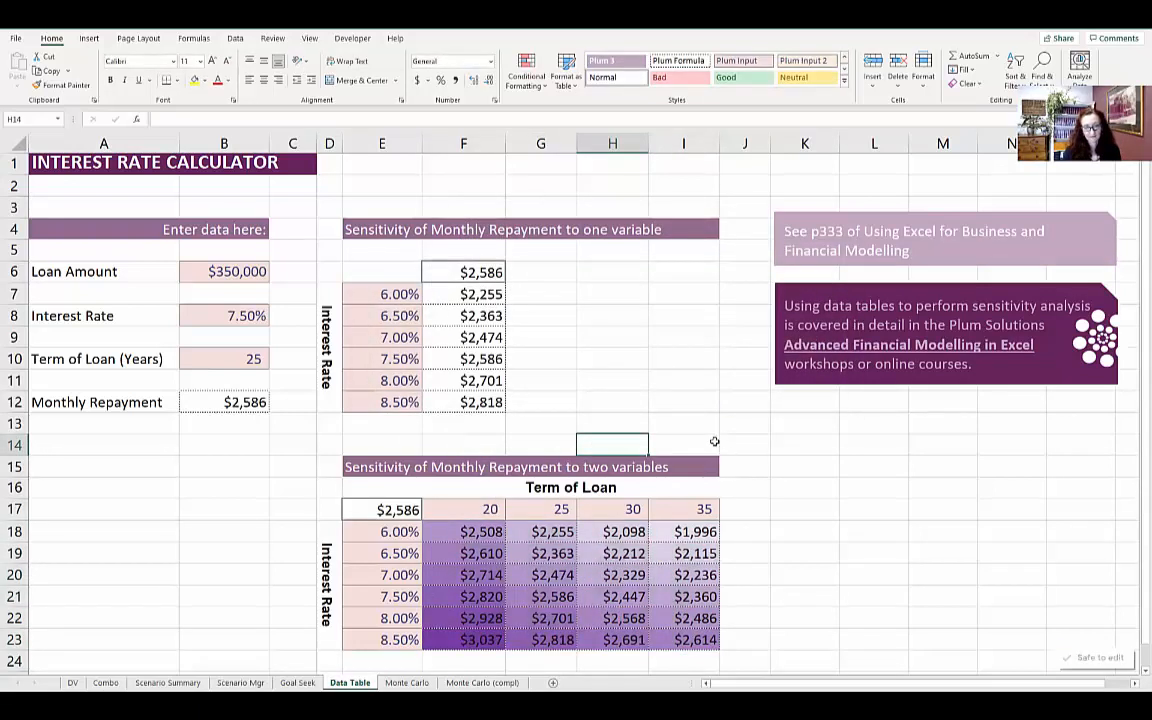
# Open the Goal Seek sheet and examine the daily rate formula in C6, the project cost formula in D6 and the total in D10.
pyautogui.click(470, 381)
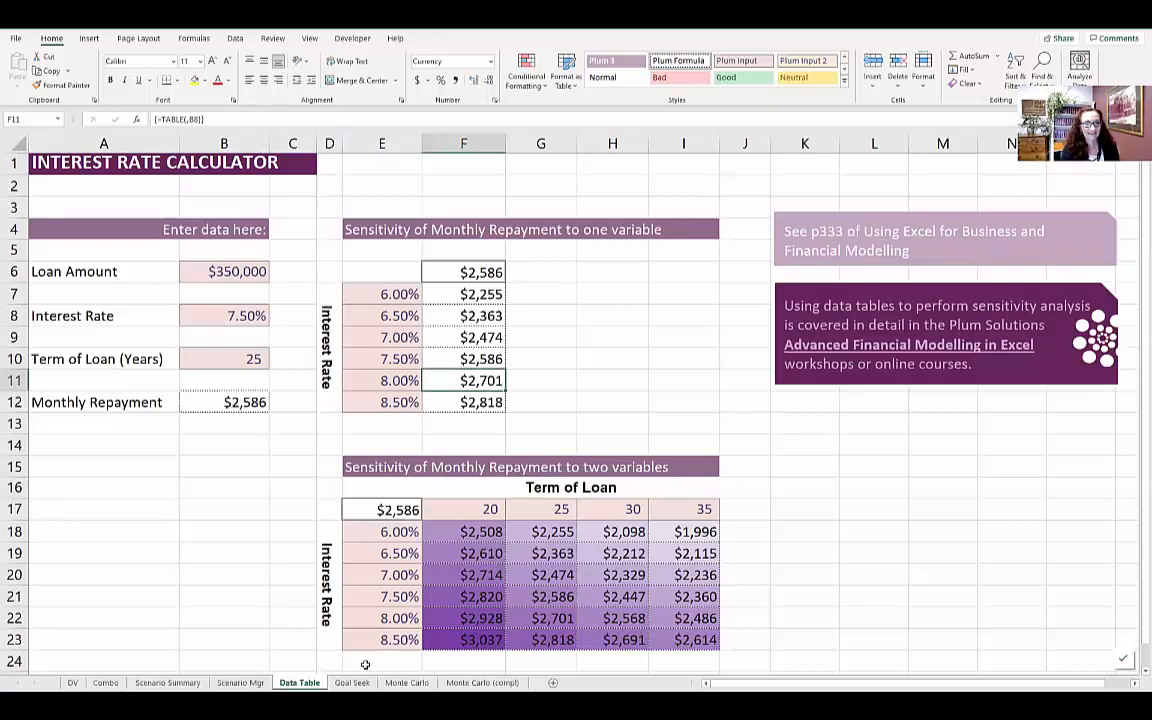
pyautogui.click(352, 682)
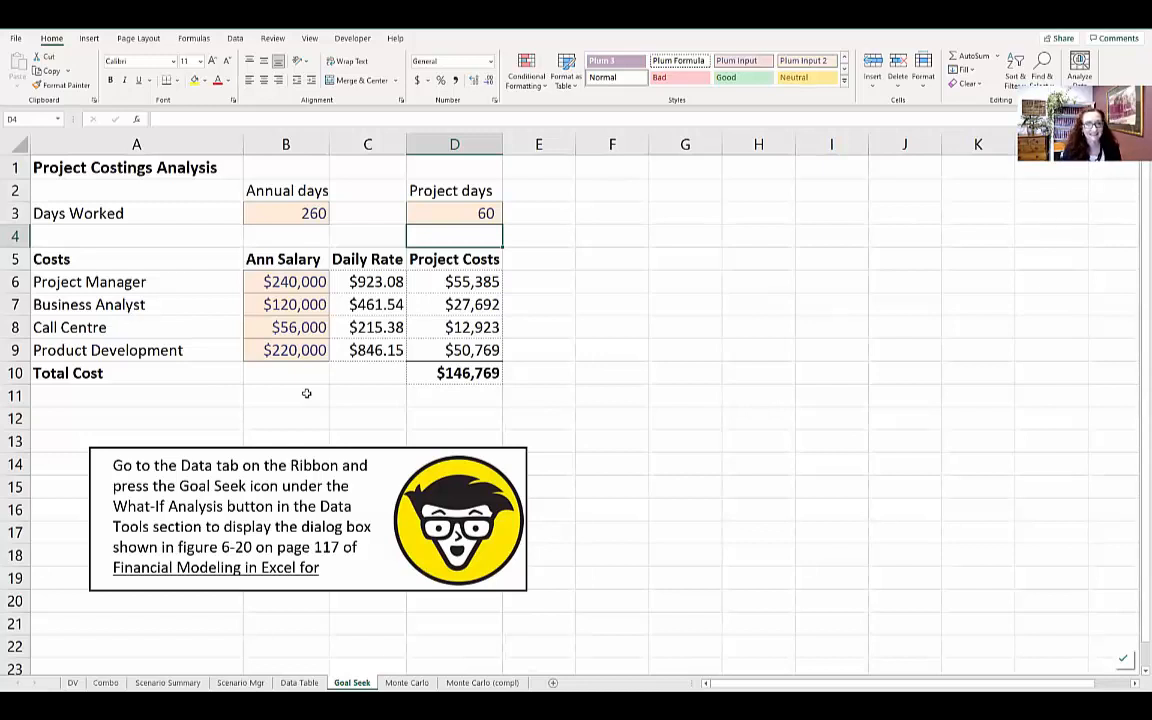
pyautogui.click(368, 282)
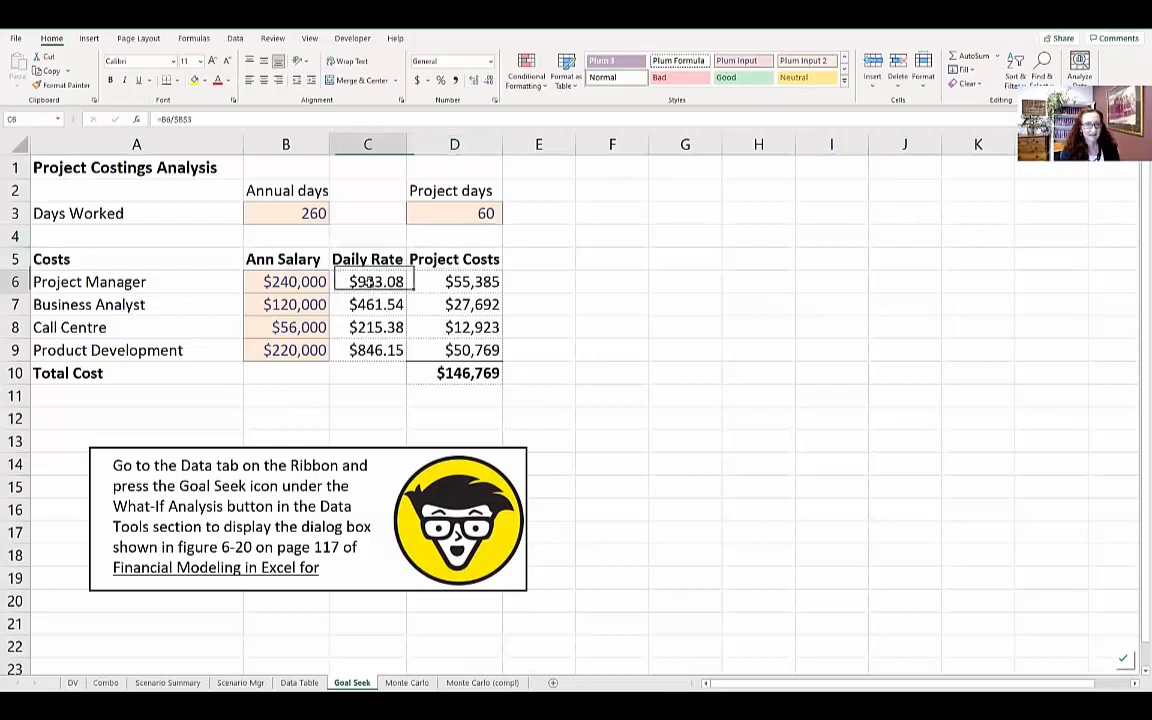
pyautogui.press('F2')
pyautogui.press('Escape')
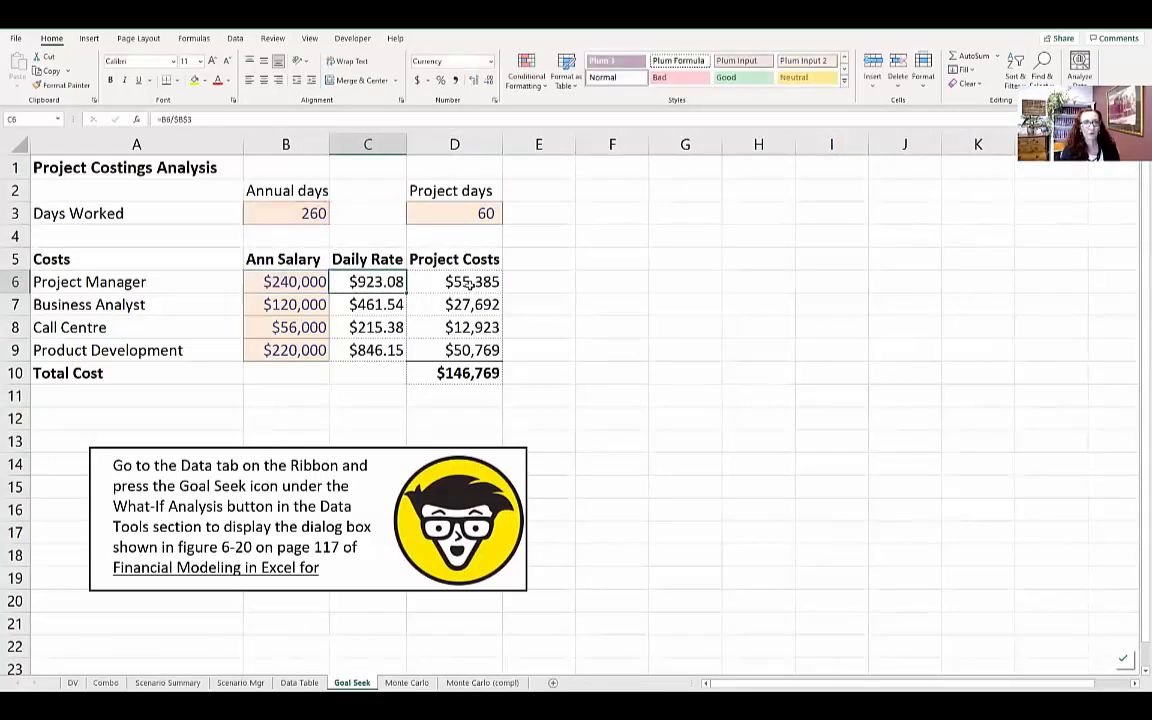
pyautogui.press('Right')
pyautogui.press('F2')
pyautogui.press('Escape')
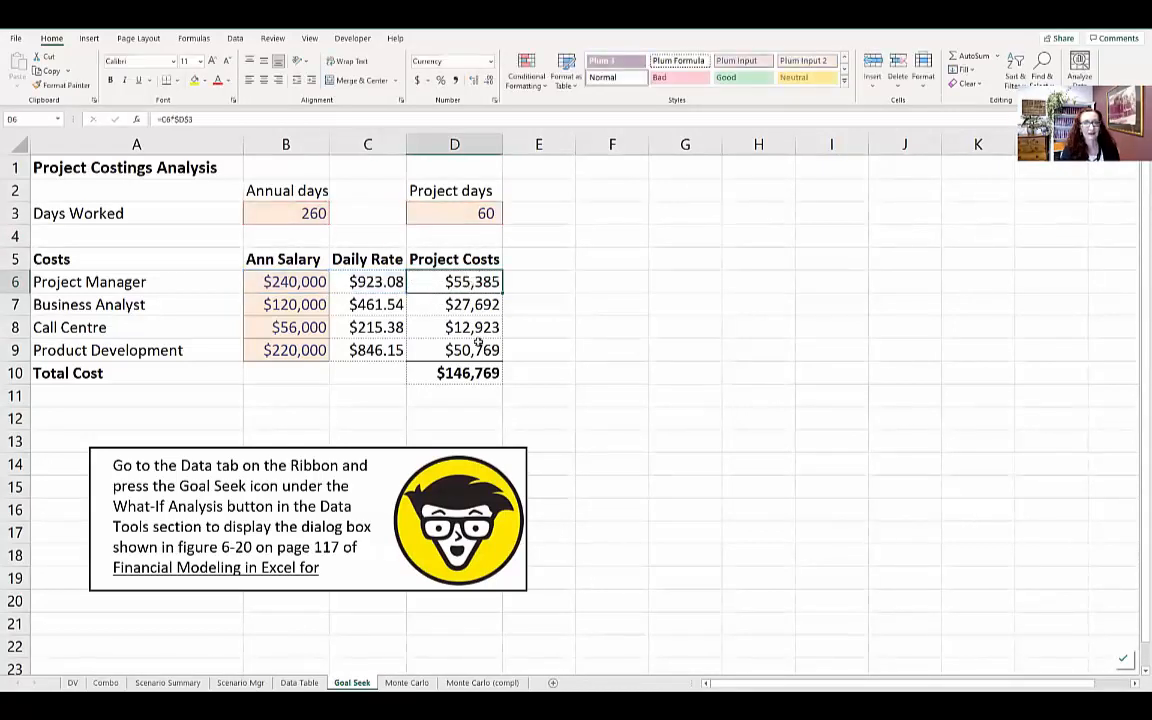
pyautogui.click(470, 376)
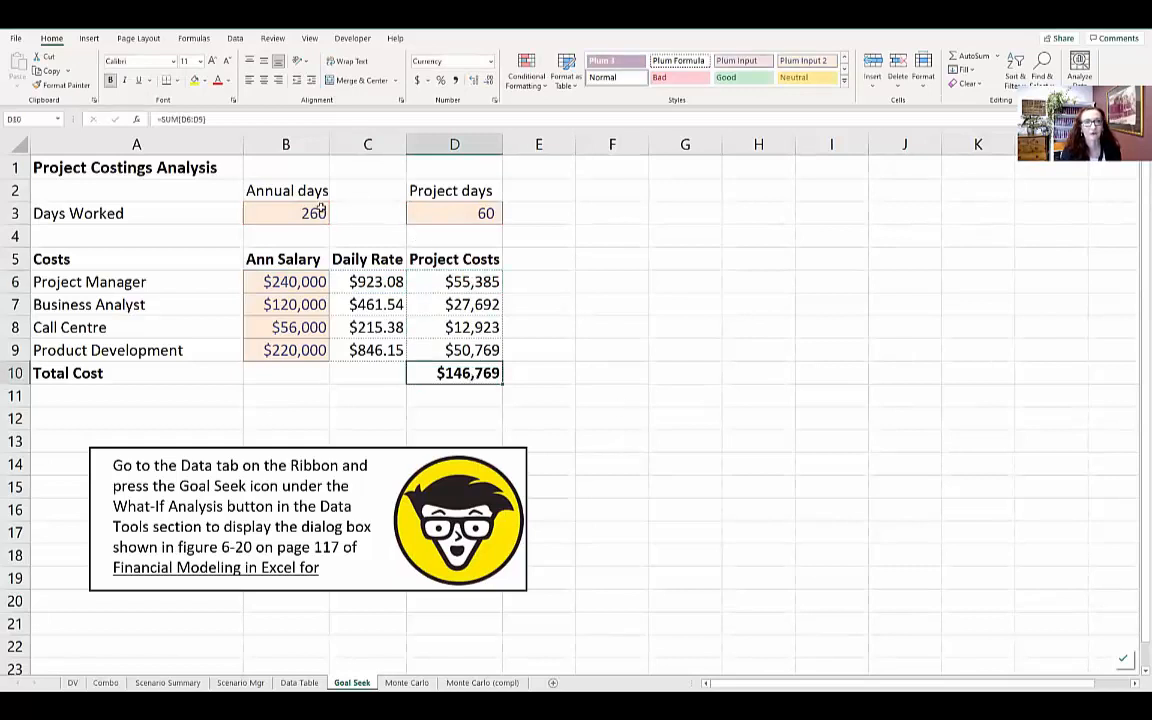
# Try 250 annual days worked in B3 and undo the change.
pyautogui.click(300, 213)
pyautogui.write('250')
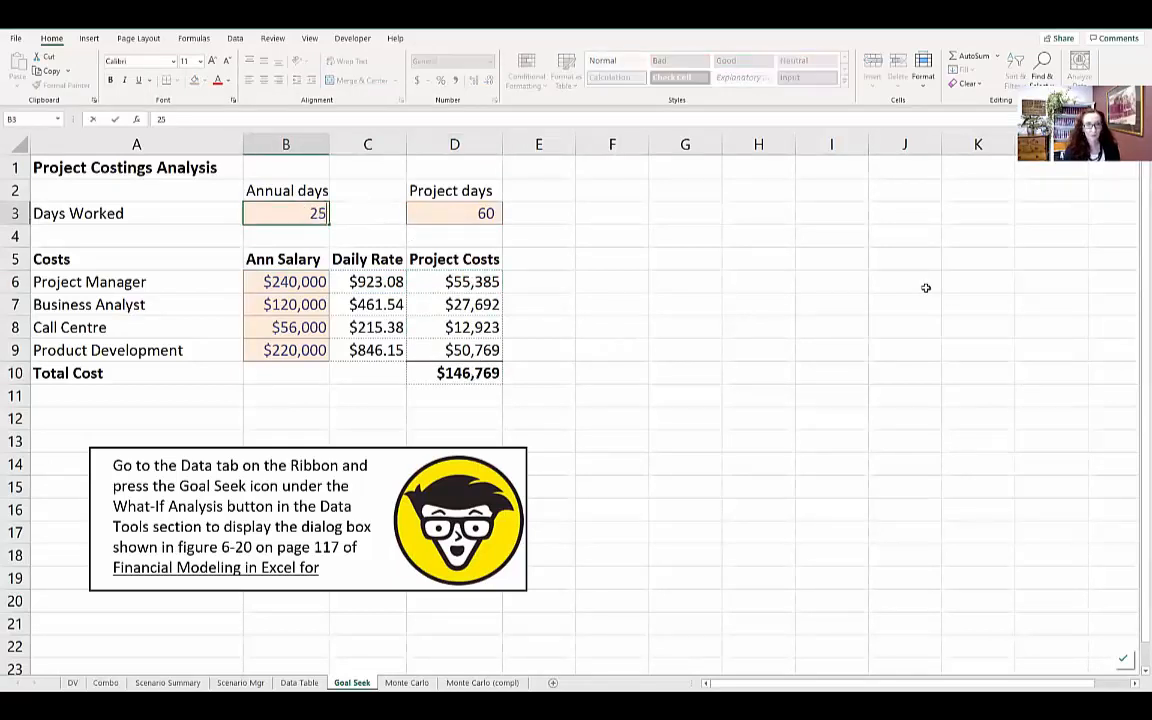
pyautogui.press('Return')
pyautogui.hotkey('ctrl', 'z')
# Try an annual salary of 250000 for the Project Manager in B6 and undo the change.
pyautogui.press('Down')
pyautogui.press('Down')
pyautogui.press('Down')
pyautogui.write('250000')
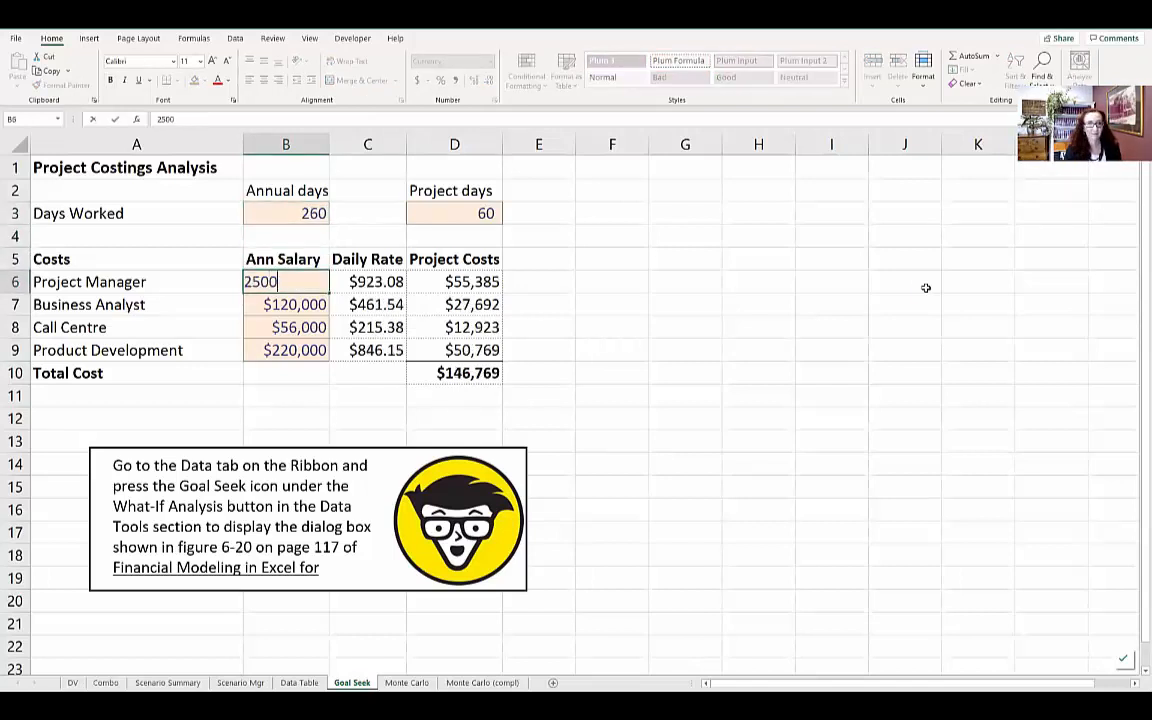
pyautogui.press('Return')
pyautogui.hotkey('ctrl', 'z')
# Review the project costs column from D6 down to the Total Cost formula in D10.
pyautogui.press('Right')
pyautogui.press('Right')
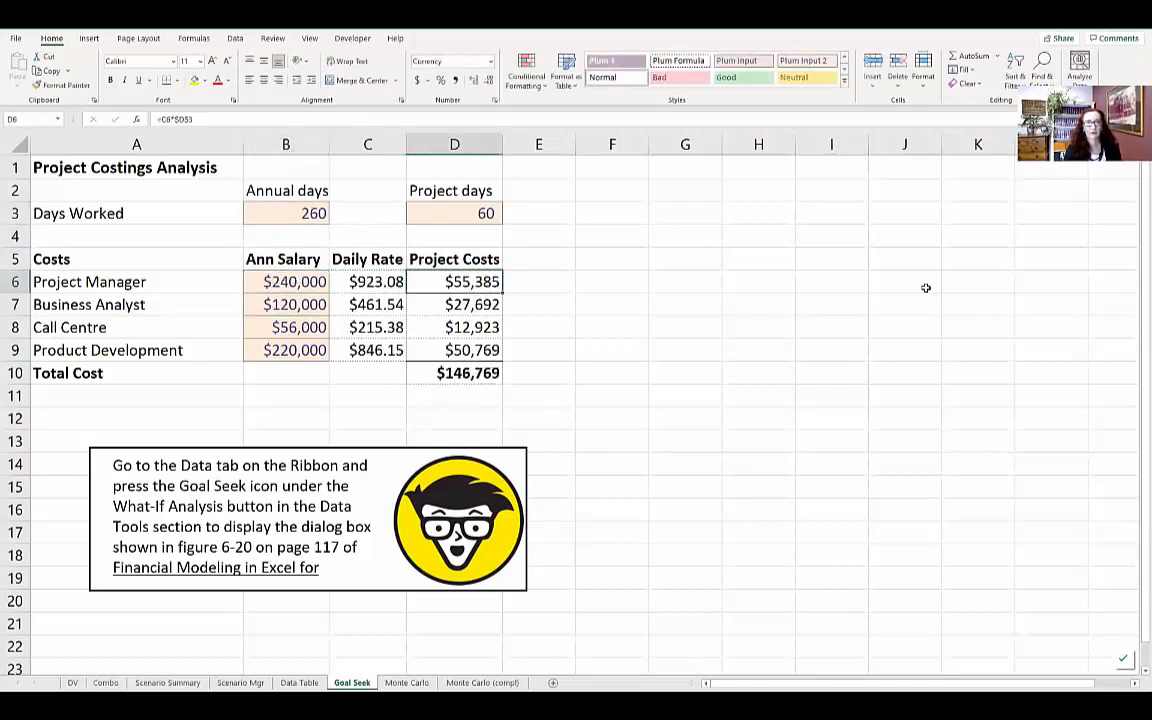
pyautogui.press('Down')
pyautogui.press('Down')
pyautogui.press('Down')
pyautogui.press('Down')
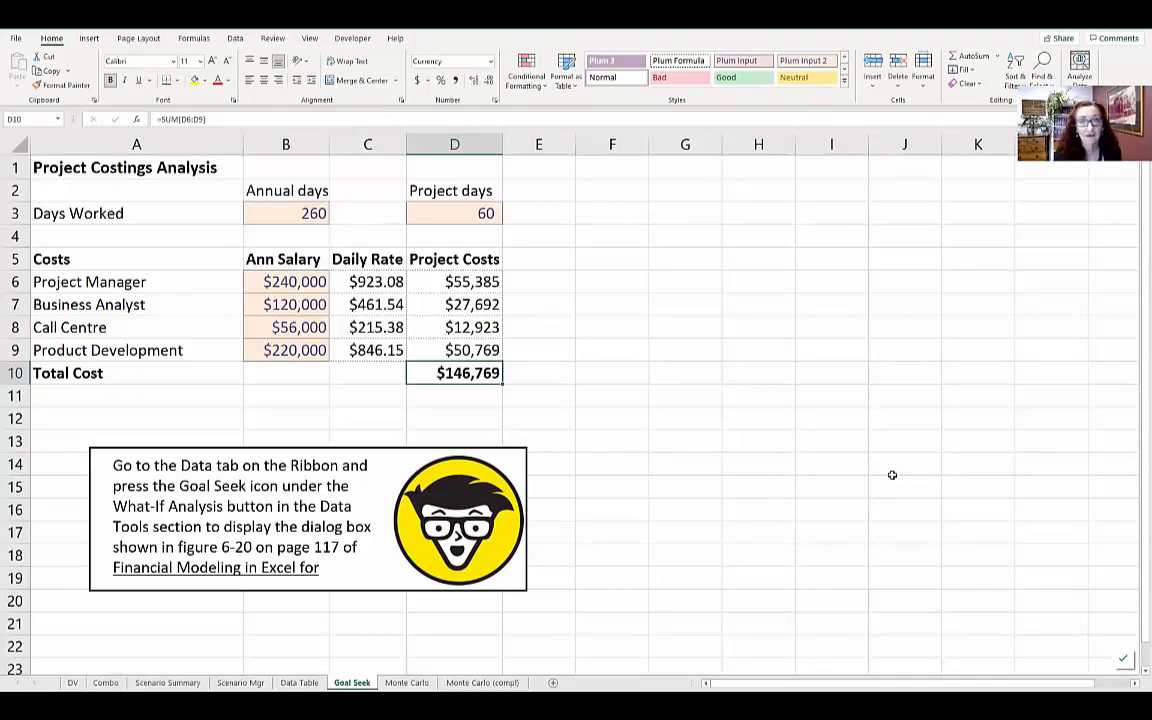
# Try 50 and 55 project days in D3 to test their effect on total cost, and restore 60 days.
pyautogui.click(480, 218)
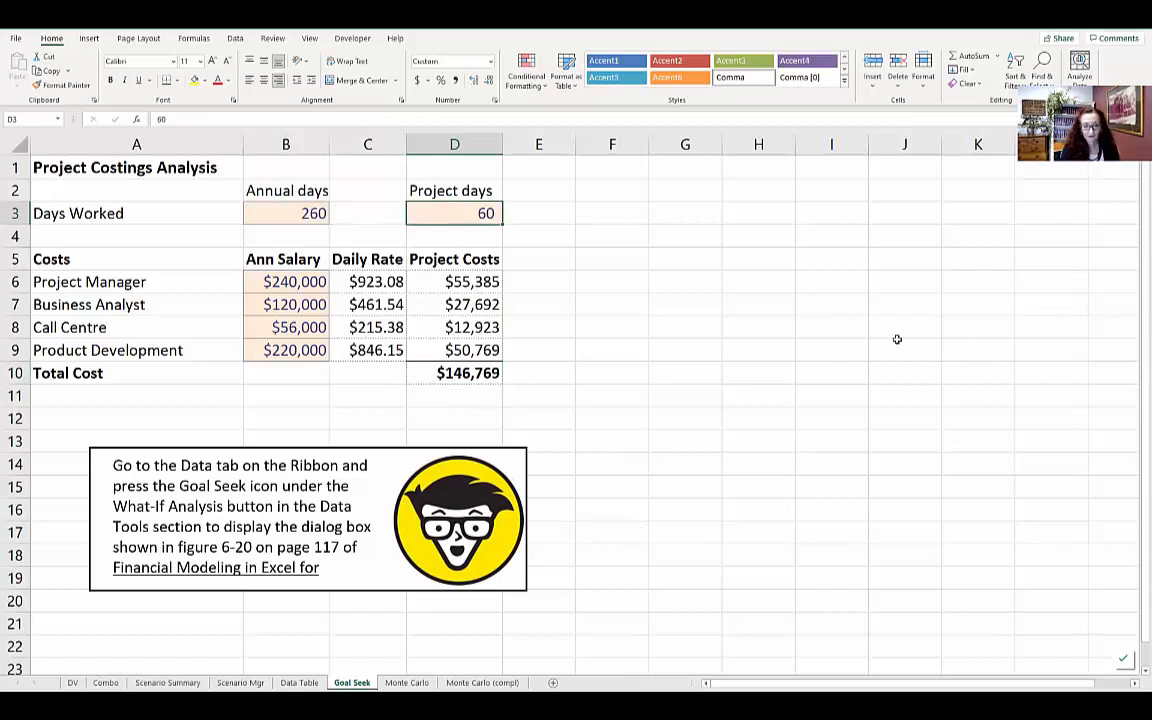
pyautogui.write('50')
pyautogui.press('Return')
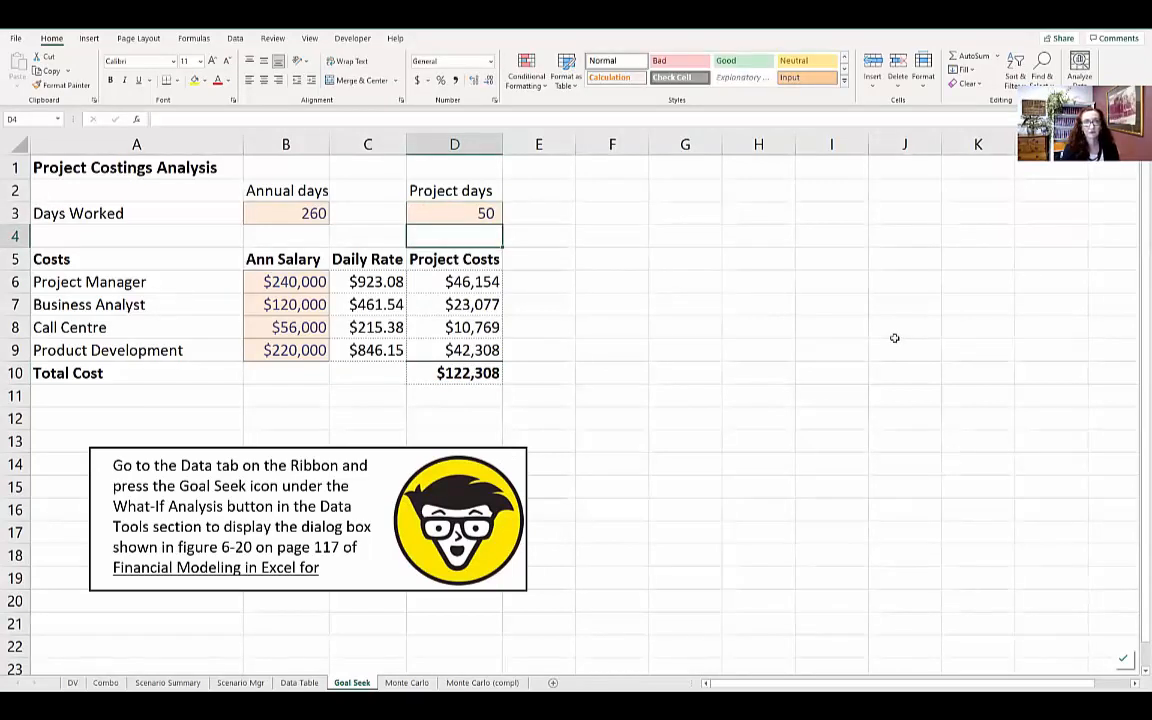
pyautogui.press('Up')
pyautogui.write('55')
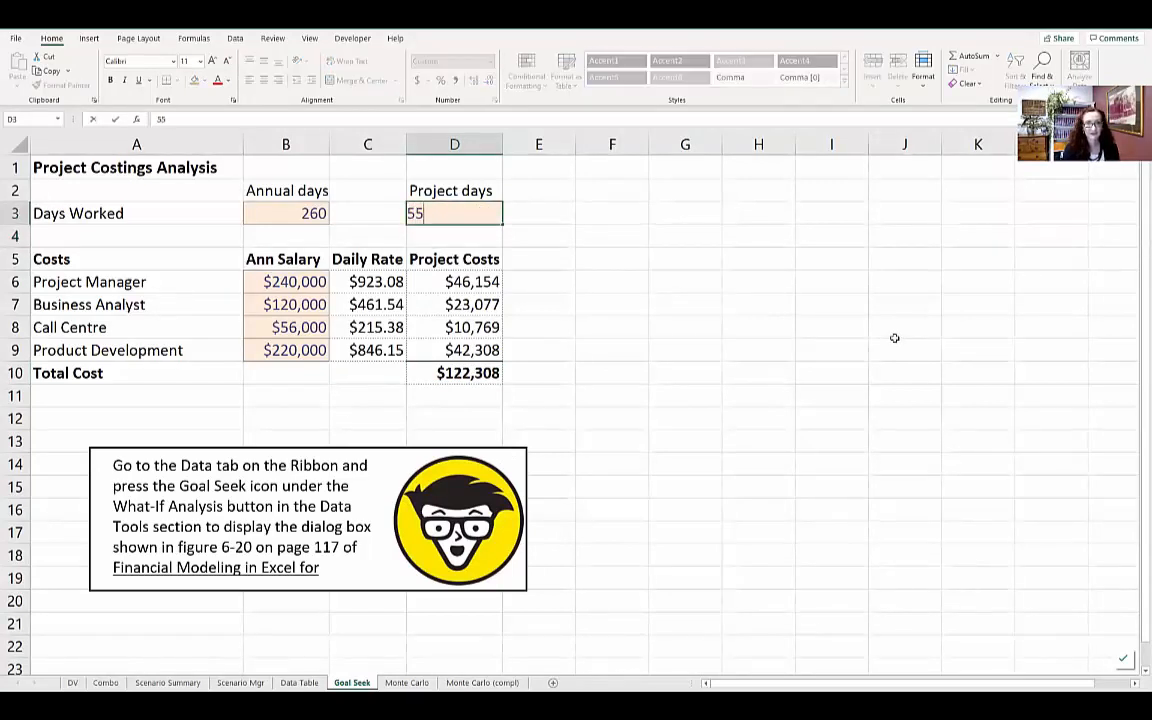
pyautogui.press('Return')
pyautogui.press('Up')
pyautogui.write('60')
pyautogui.hotkey('ctrl', 'Return')
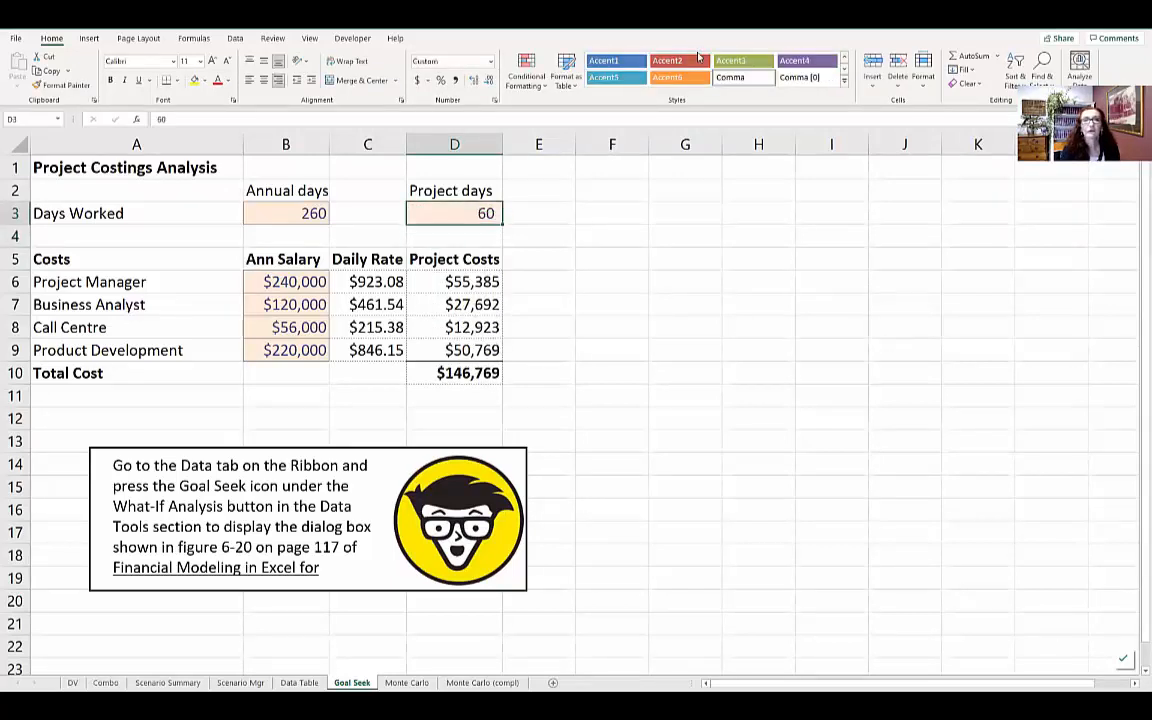
# Run Goal Seek to bring the Total Cost in D10 to 130000 by changing the project days in D3, and keep the solution.
pyautogui.click(270, 38)
pyautogui.click(236, 38)
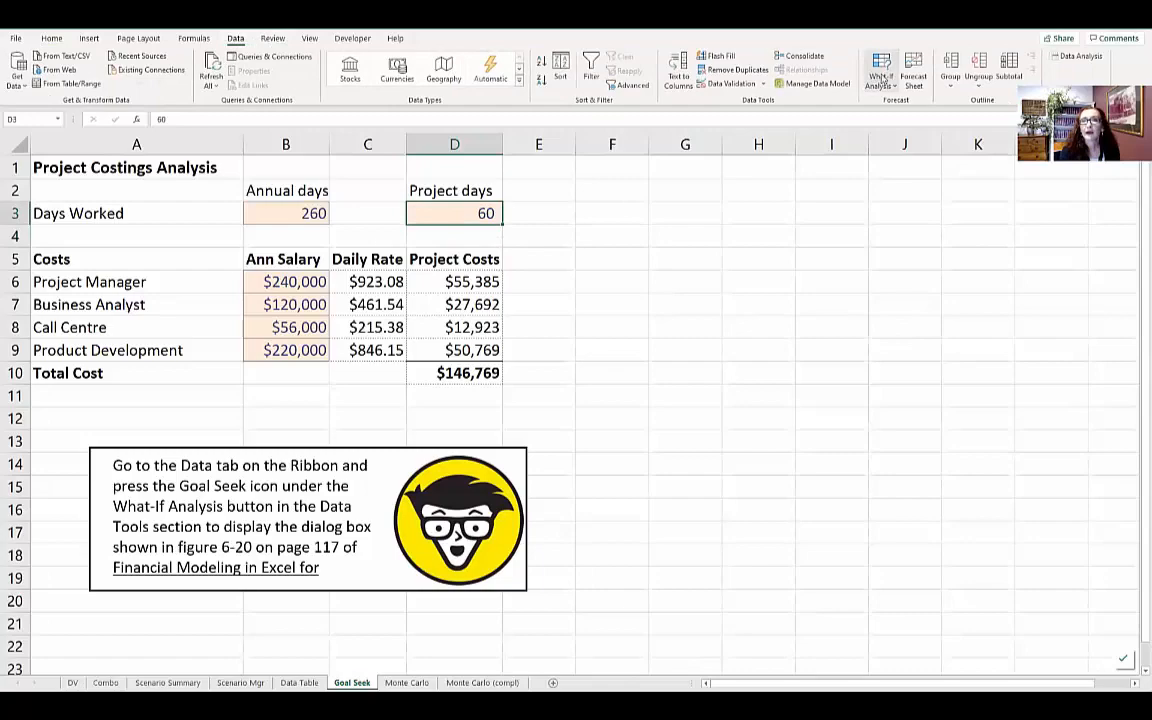
pyautogui.click(882, 76)
pyautogui.click(905, 118)
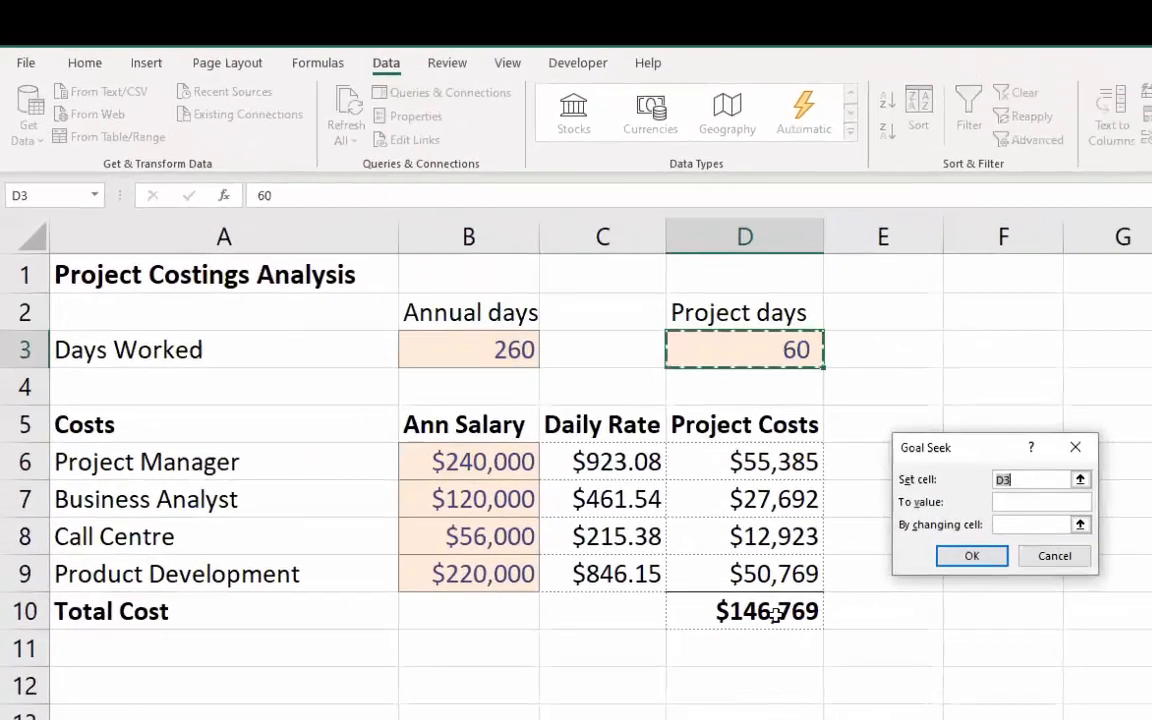
pyautogui.click(506, 404)
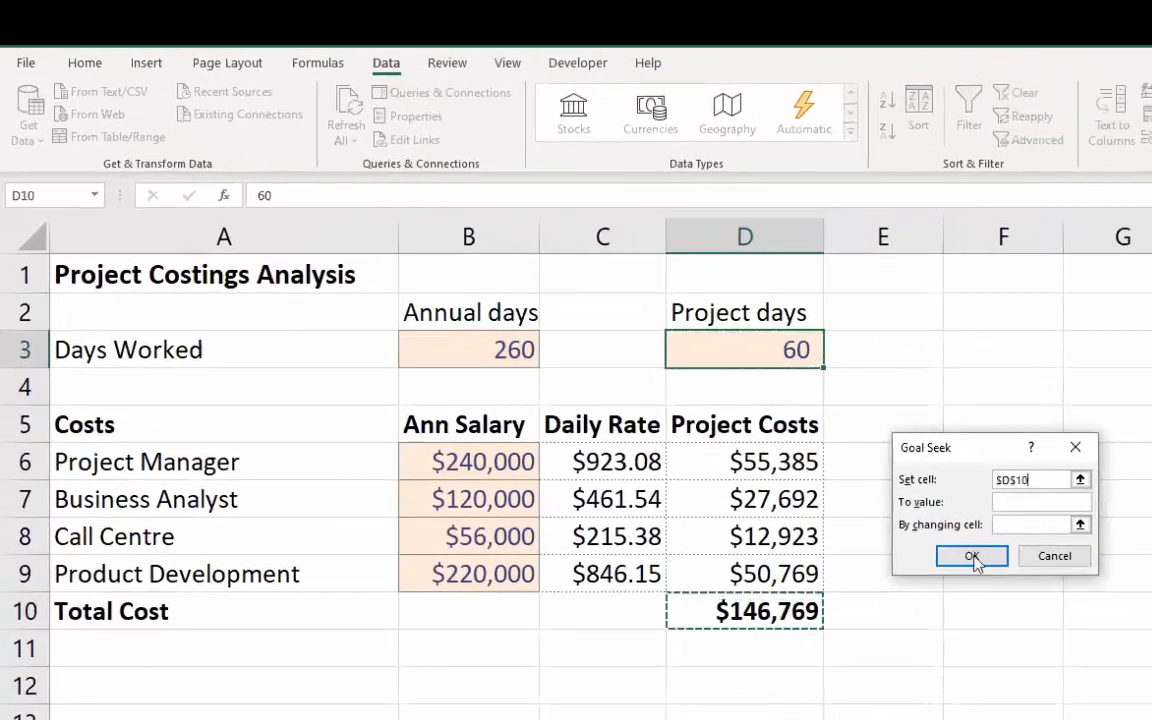
pyautogui.click(1042, 508)
pyautogui.write('13')
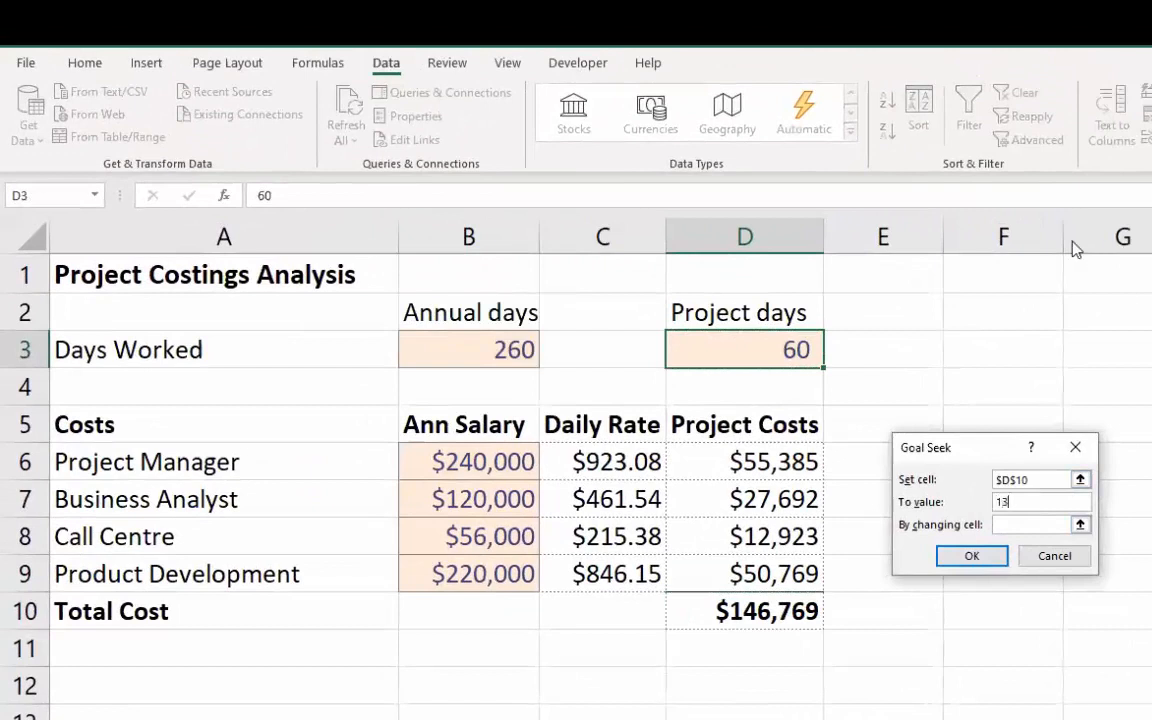
pyautogui.write('0000')
pyautogui.press('Tab')
pyautogui.click(750, 352)
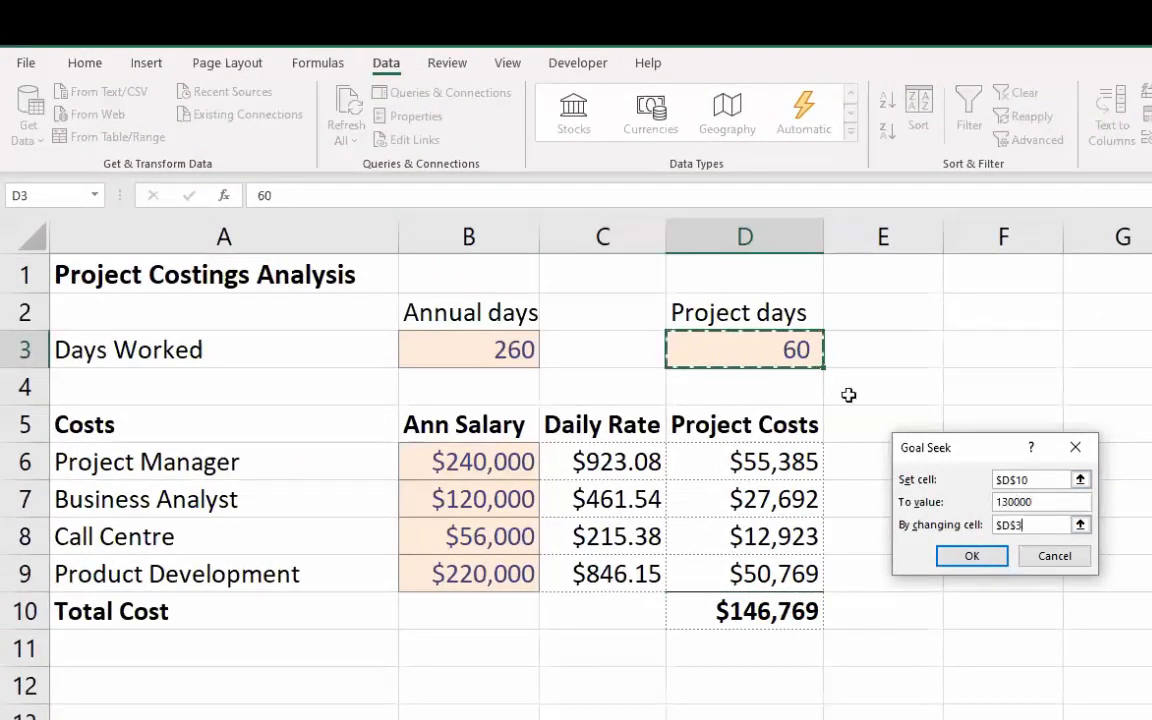
pyautogui.click(983, 566)
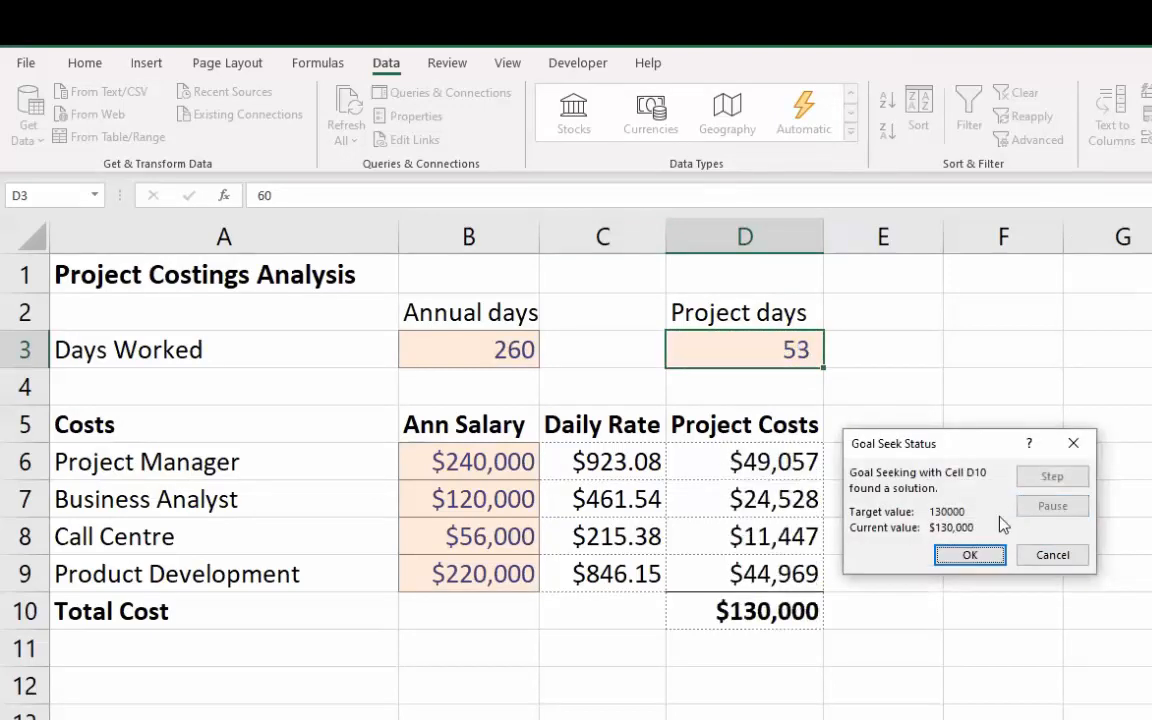
pyautogui.click(970, 556)
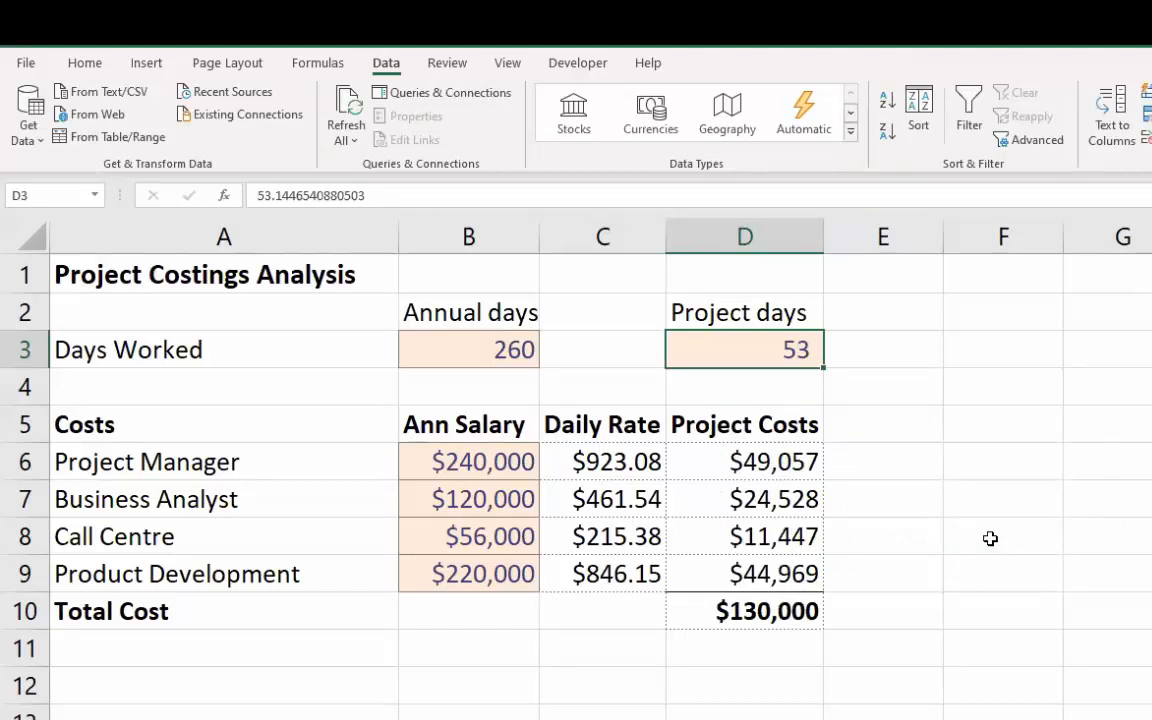
# Check the Total Cost formula in D10 and the unrounded project days value in D3.
pyautogui.click(803, 610)
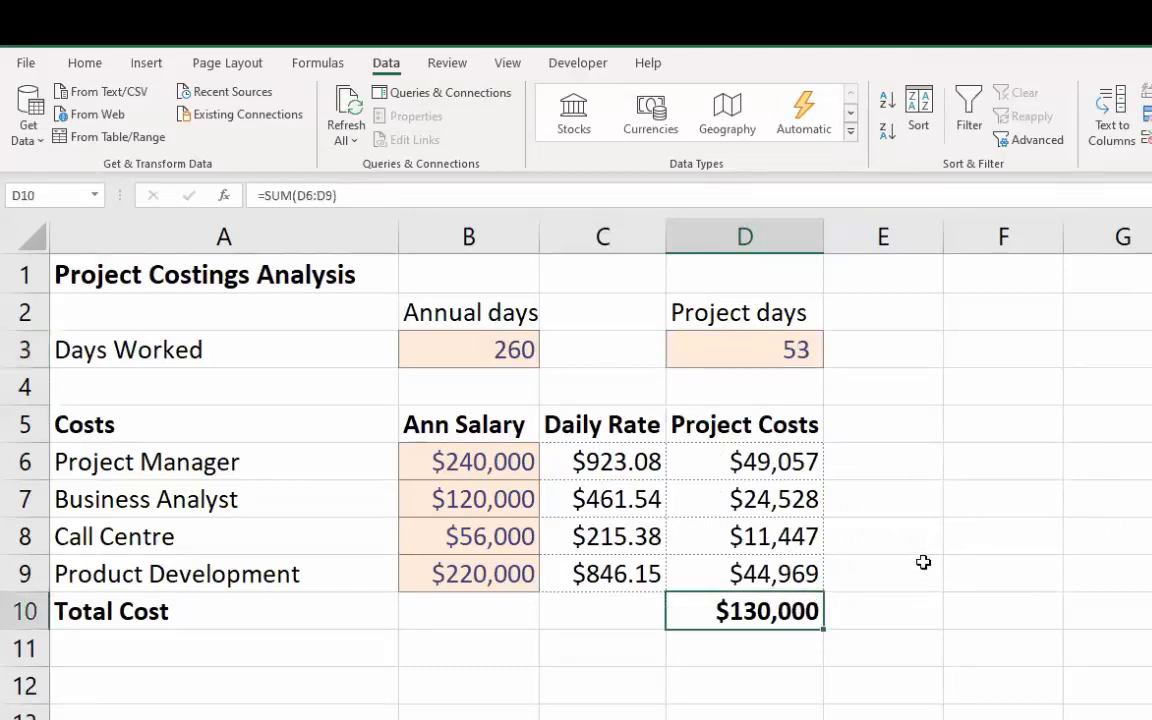
pyautogui.click(789, 349)
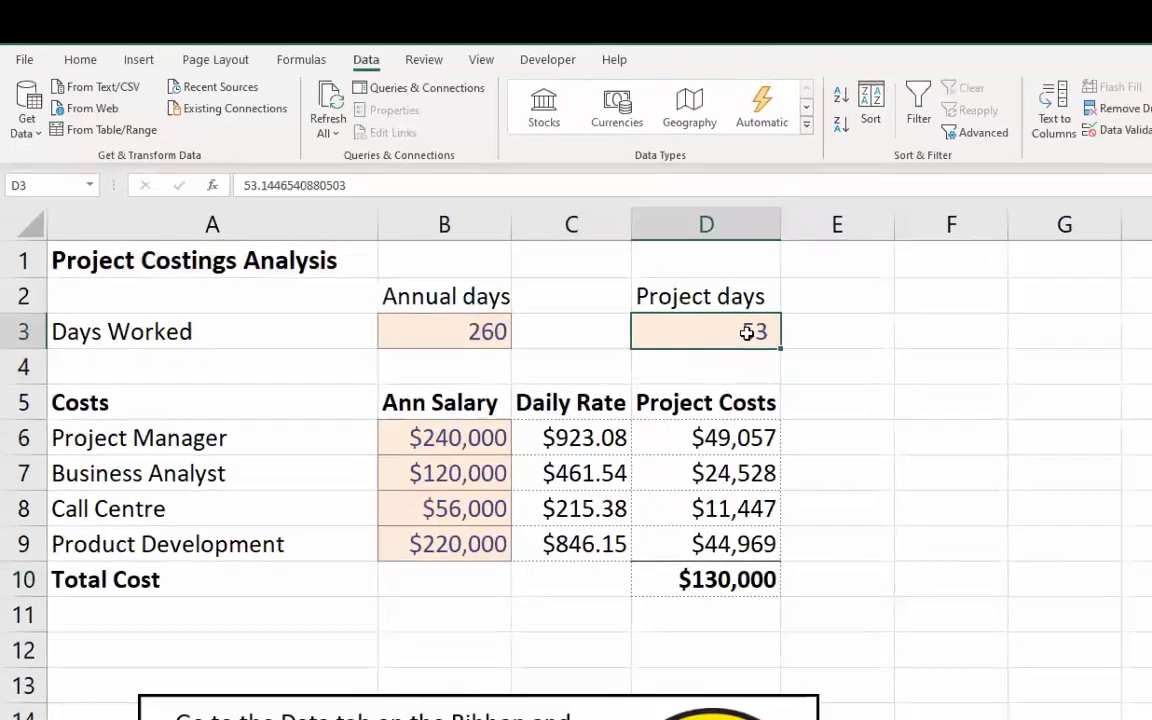
pyautogui.press('F2')
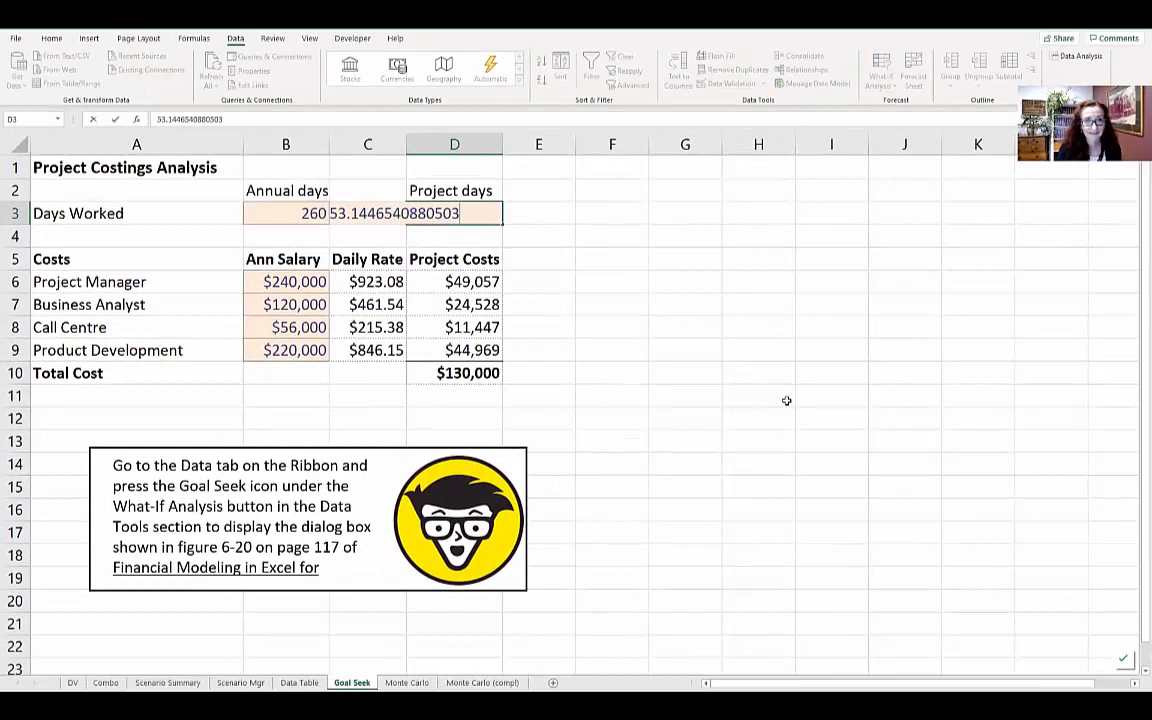
pyautogui.press('Escape')
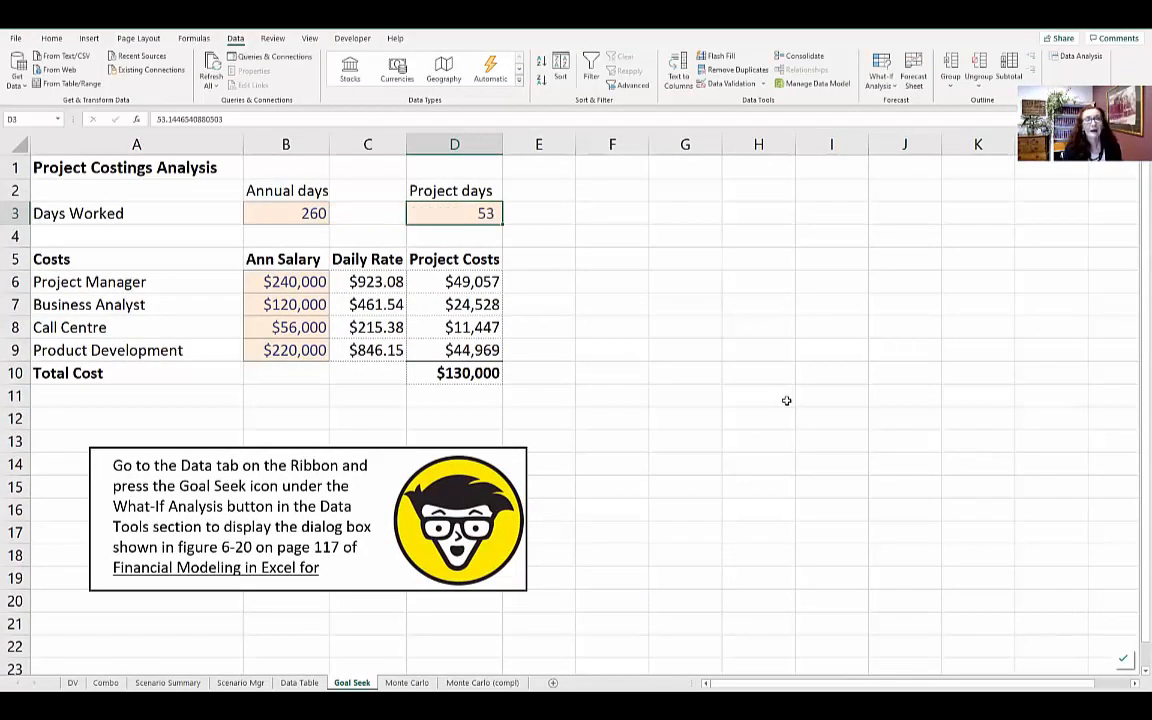
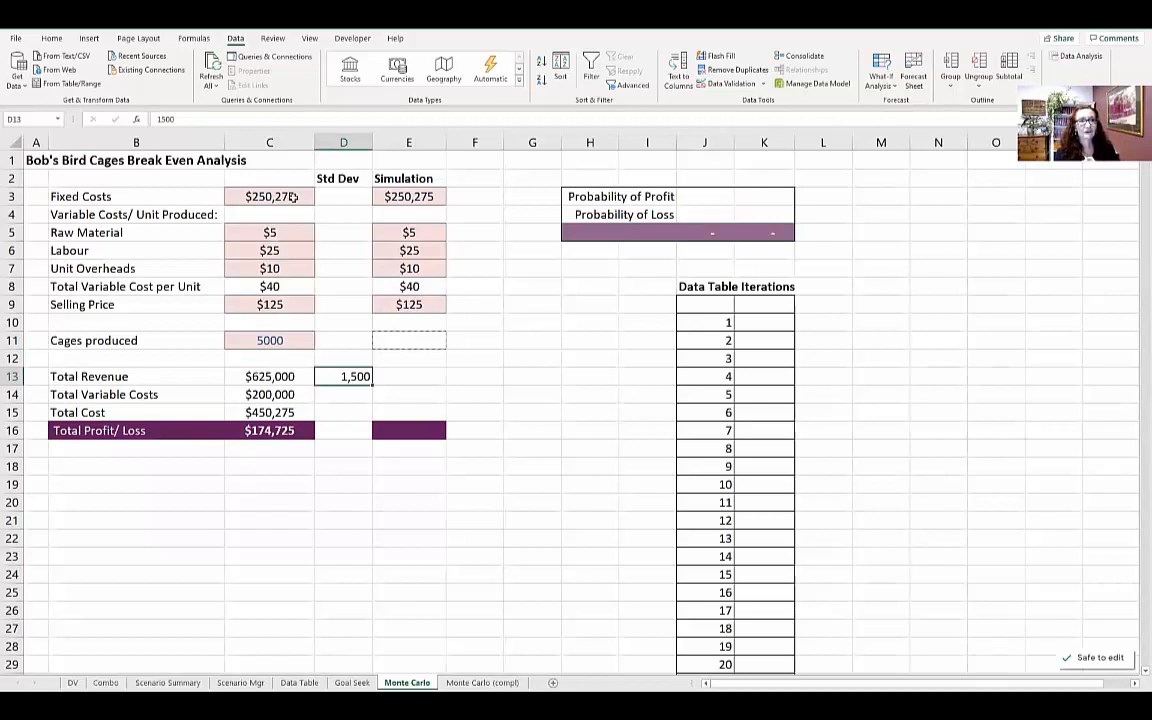
# Review the break-even inputs in column C: fixed costs, variable costs with their sum formula in C8, selling price and cages produced.
pyautogui.click(266, 196)
pyautogui.moveTo(270, 232); pyautogui.dragTo(272, 270)
pyautogui.click(305, 286)
pyautogui.hotkey('alt', '=')
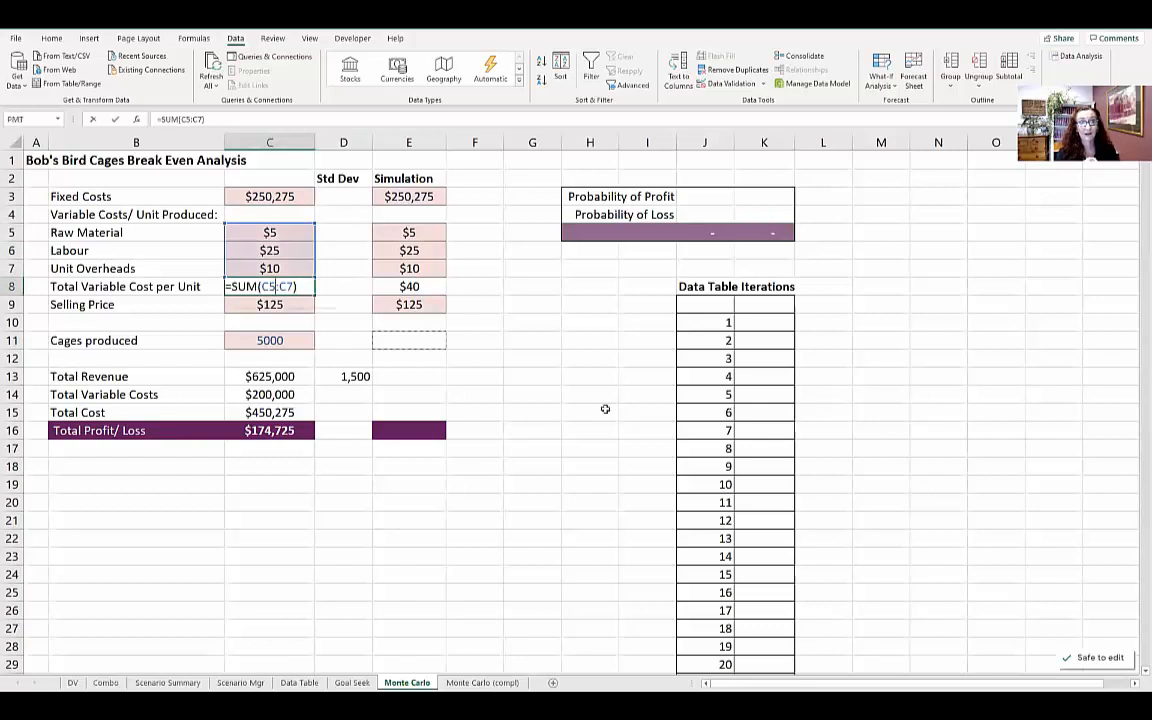
pyautogui.hotkey('ctrl', 'Return')
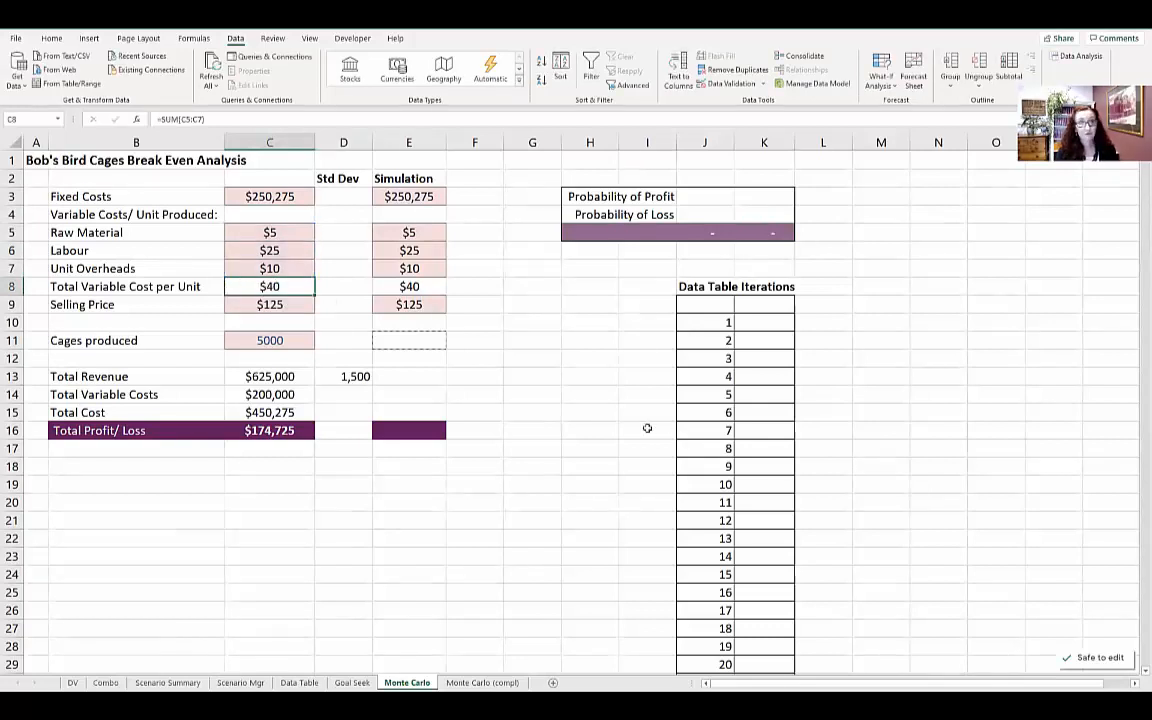
pyautogui.click(270, 304)
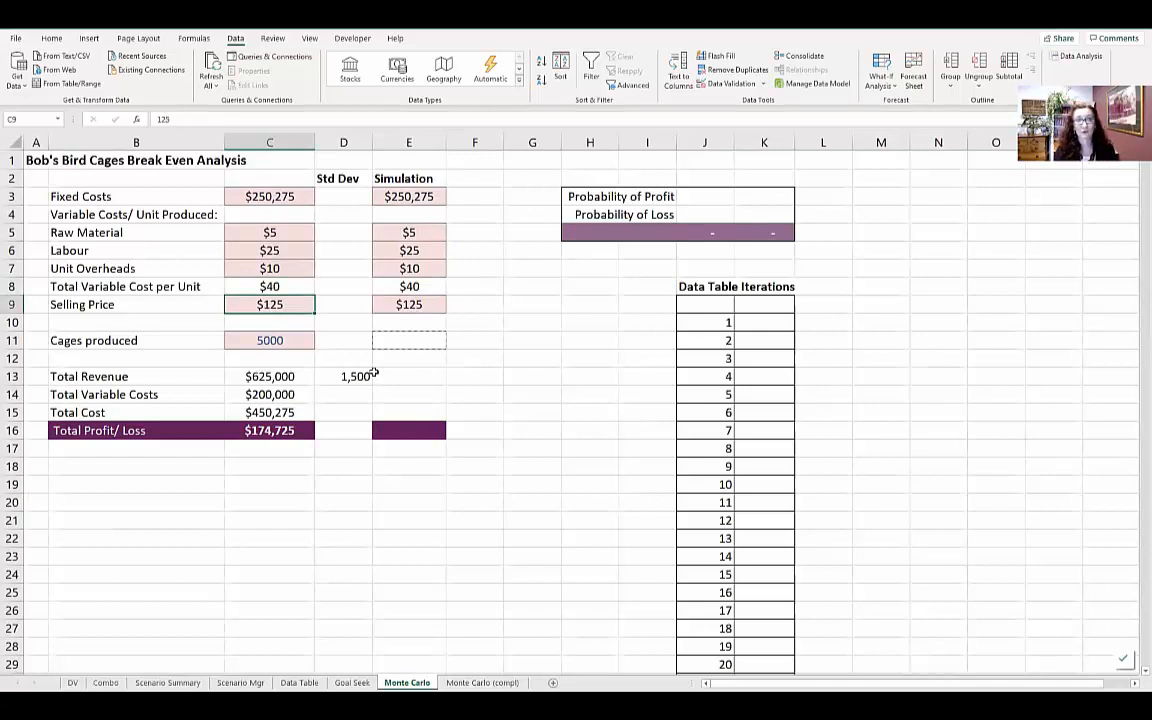
pyautogui.click(304, 342)
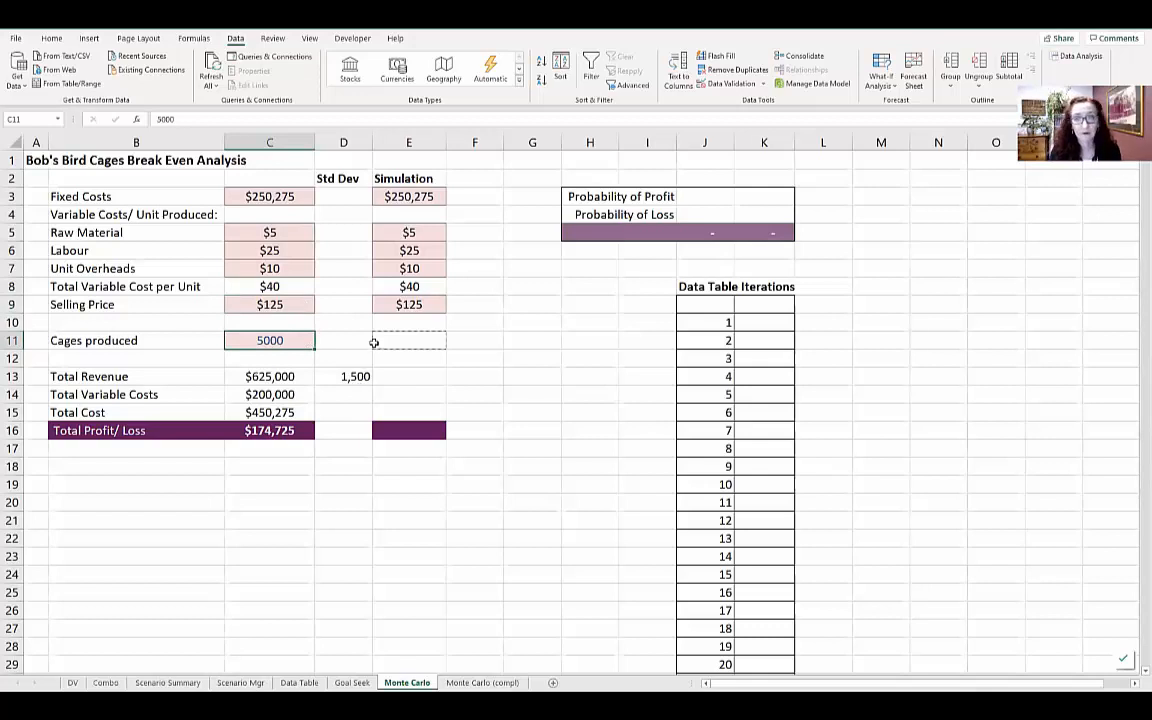
# Inspect the formulas for total revenue, total variable costs, total cost and total profit/loss in C13 through C16.
pyautogui.click(278, 376)
pyautogui.write('=C9*C11')
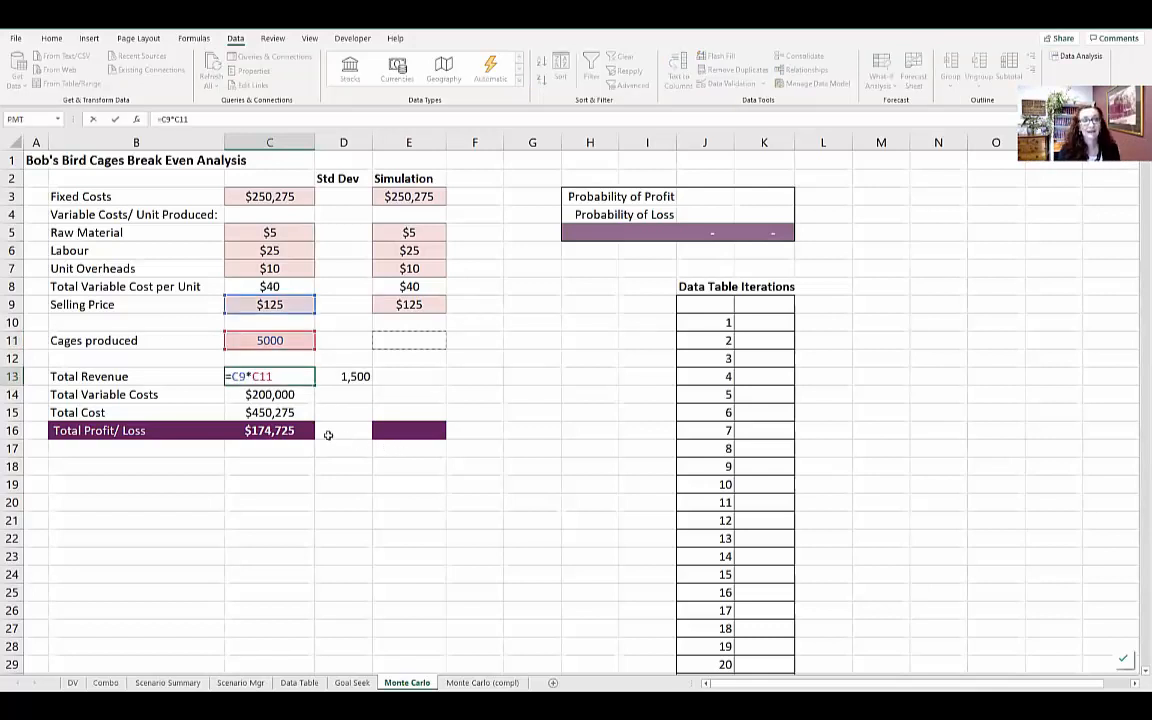
pyautogui.click(298, 395)
pyautogui.doubleClick(295, 395)
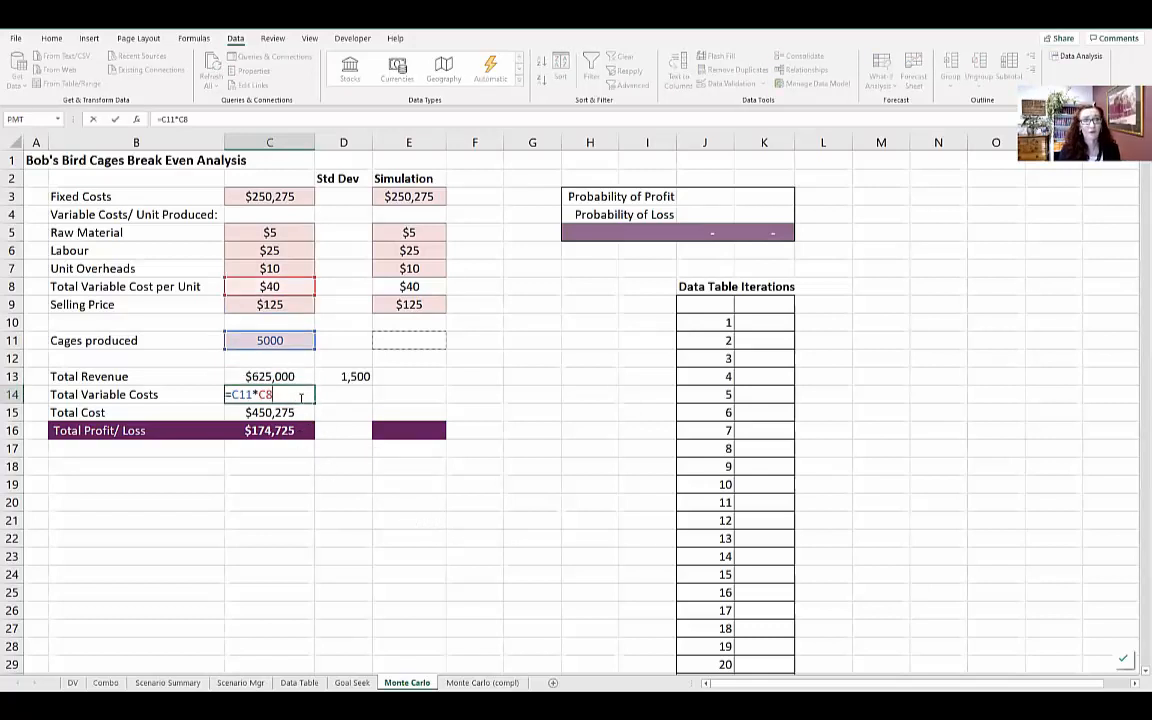
pyautogui.press('Return')
pyautogui.doubleClick(288, 414)
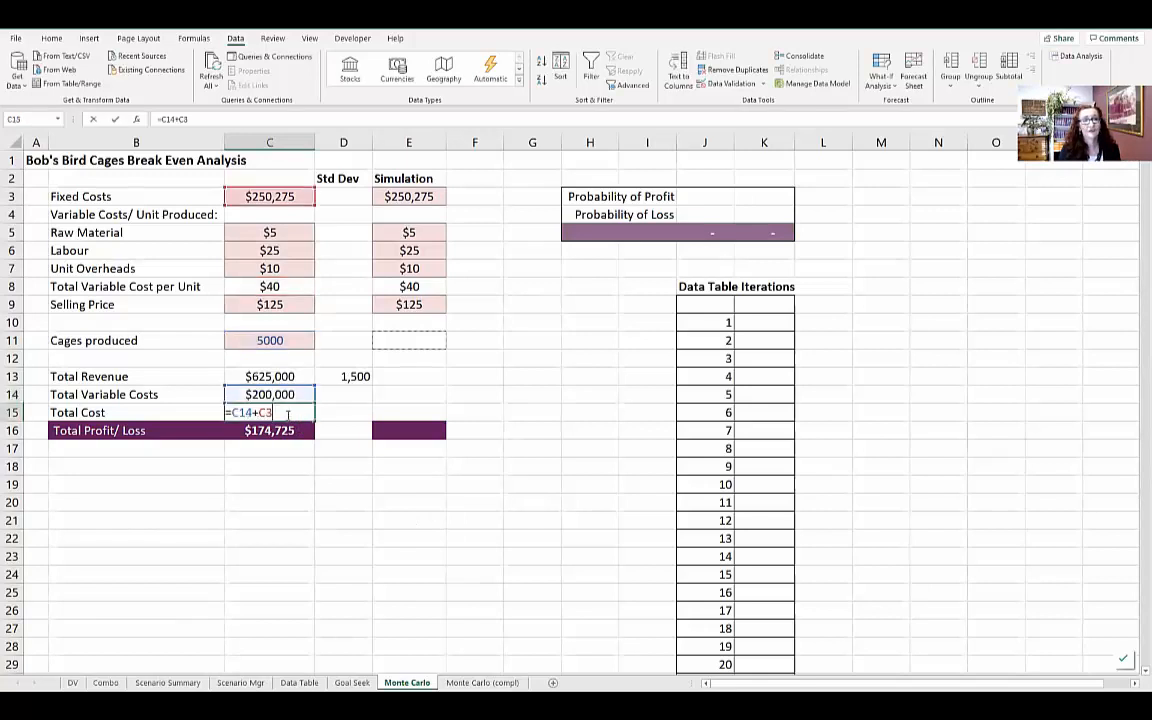
pyautogui.press('Return')
pyautogui.doubleClick(290, 432)
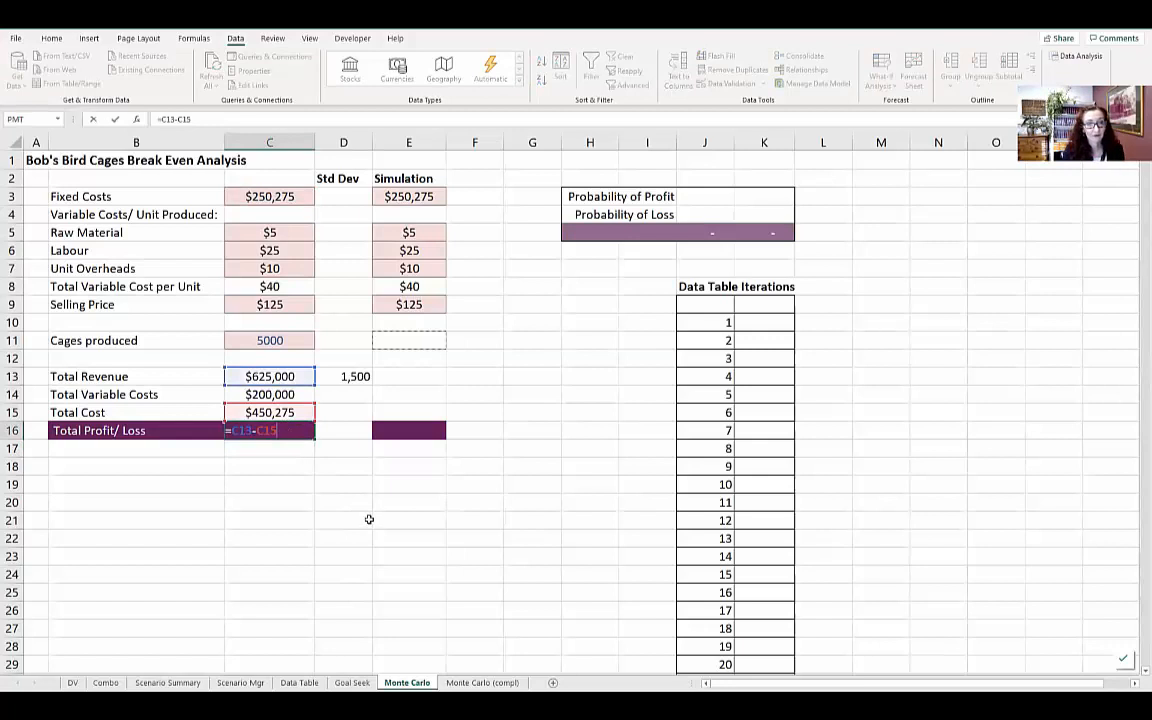
pyautogui.hotkey('ctrl', 'Return')
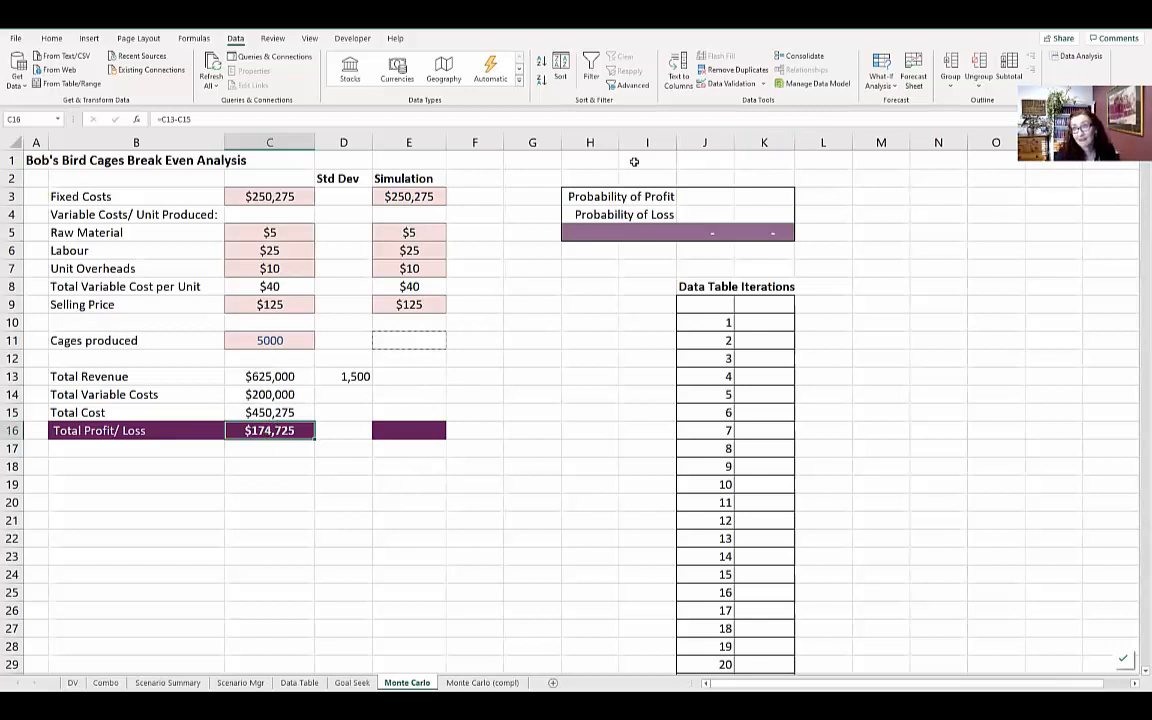
# Try a Goal Seek on Total Profit/Loss in C16 with target 0 by changing cages produced in C11, and discard the solution.
pyautogui.click(881, 72)
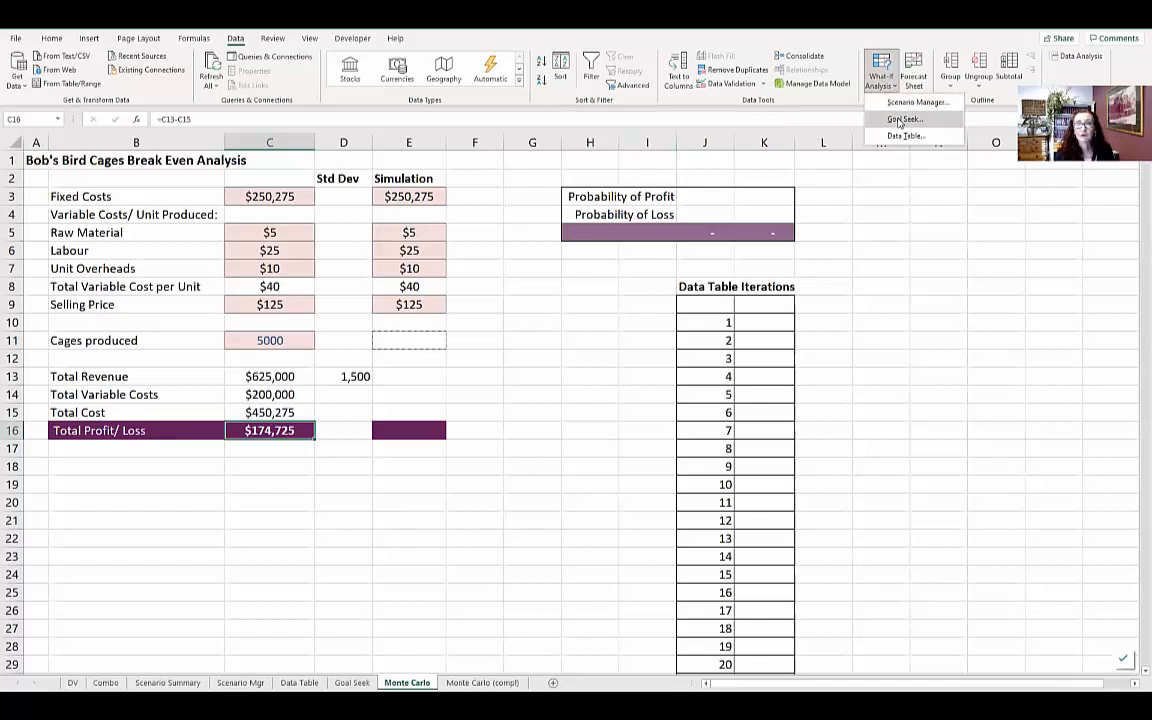
pyautogui.click(899, 120)
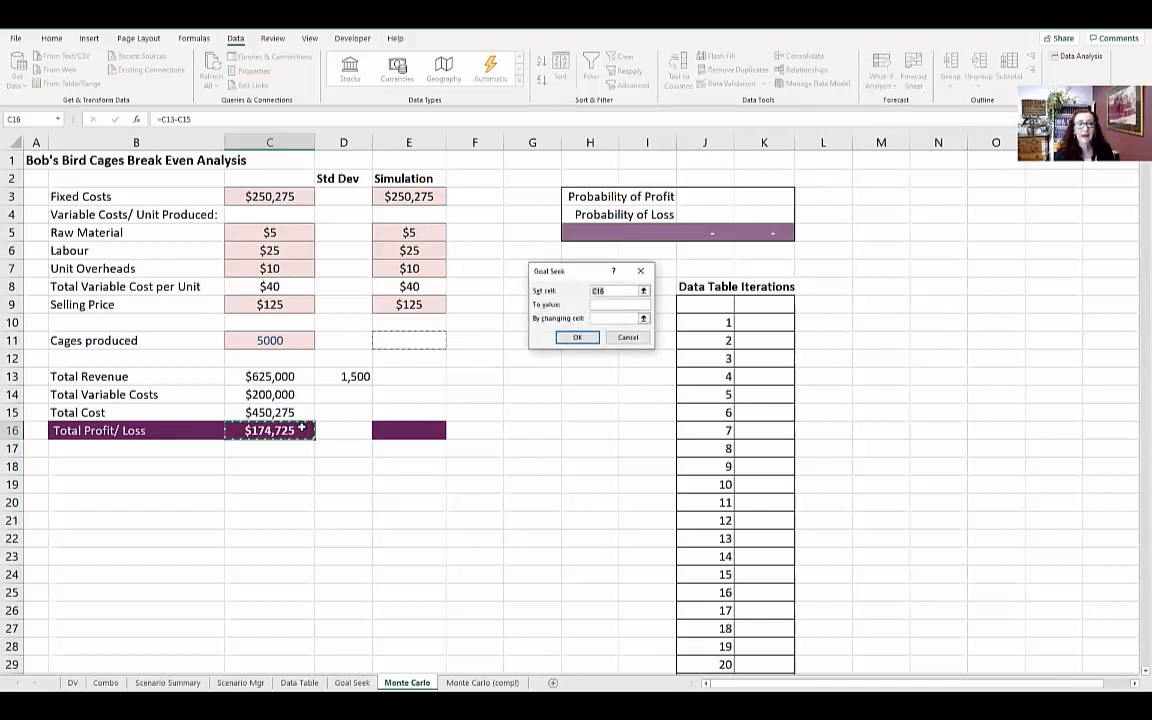
pyautogui.click(603, 304)
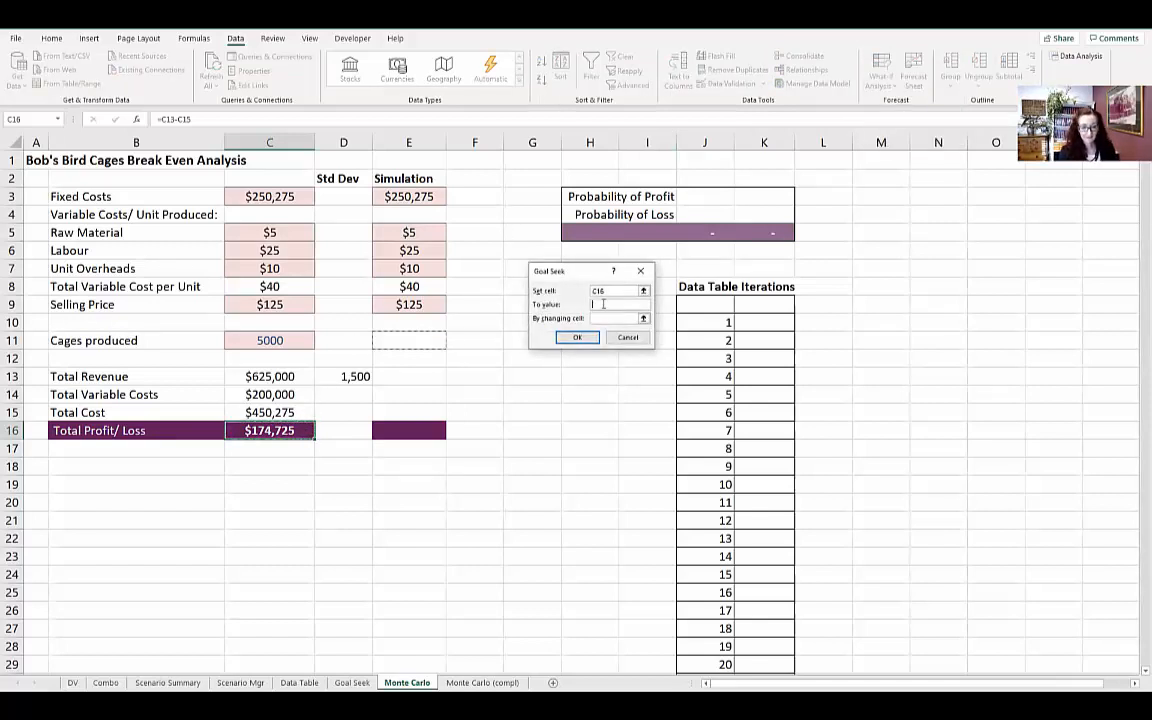
pyautogui.write('0')
pyautogui.press('Tab')
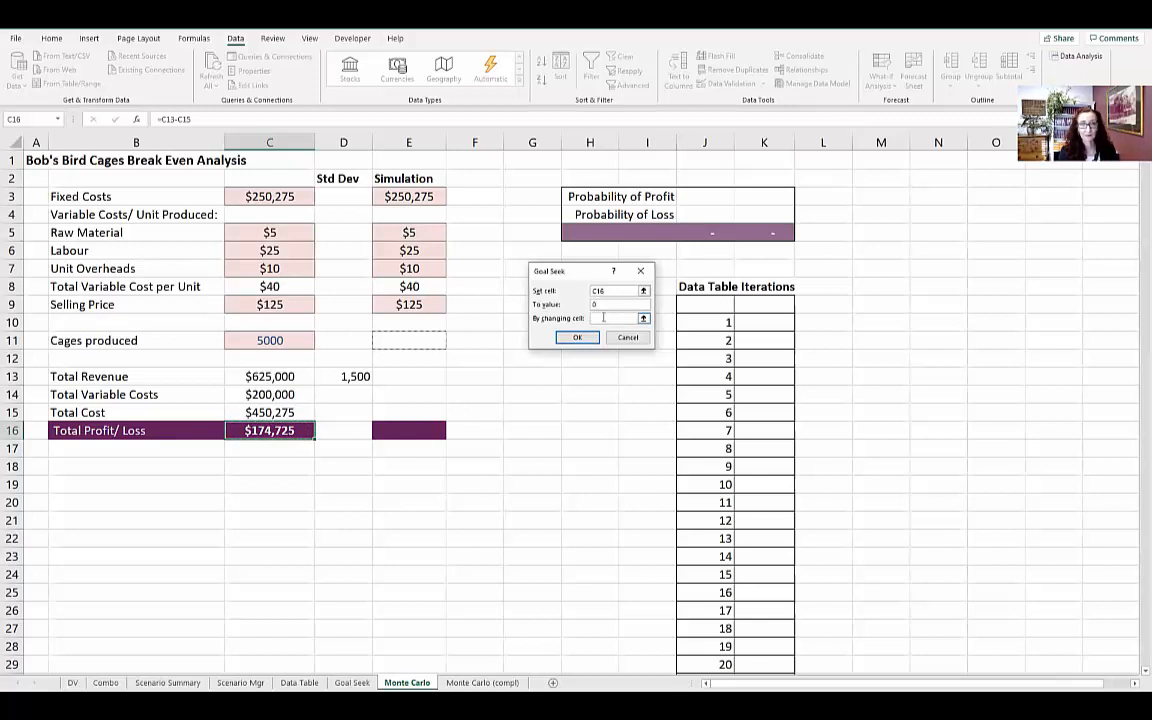
pyautogui.click(299, 339)
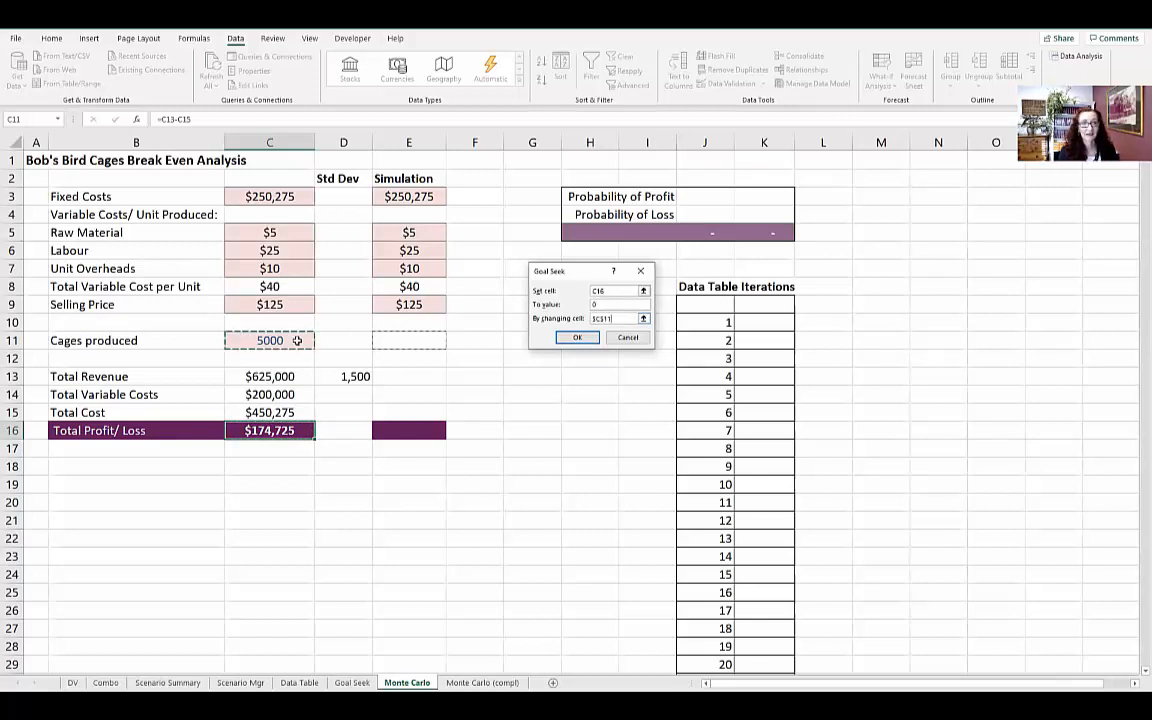
pyautogui.click(577, 337)
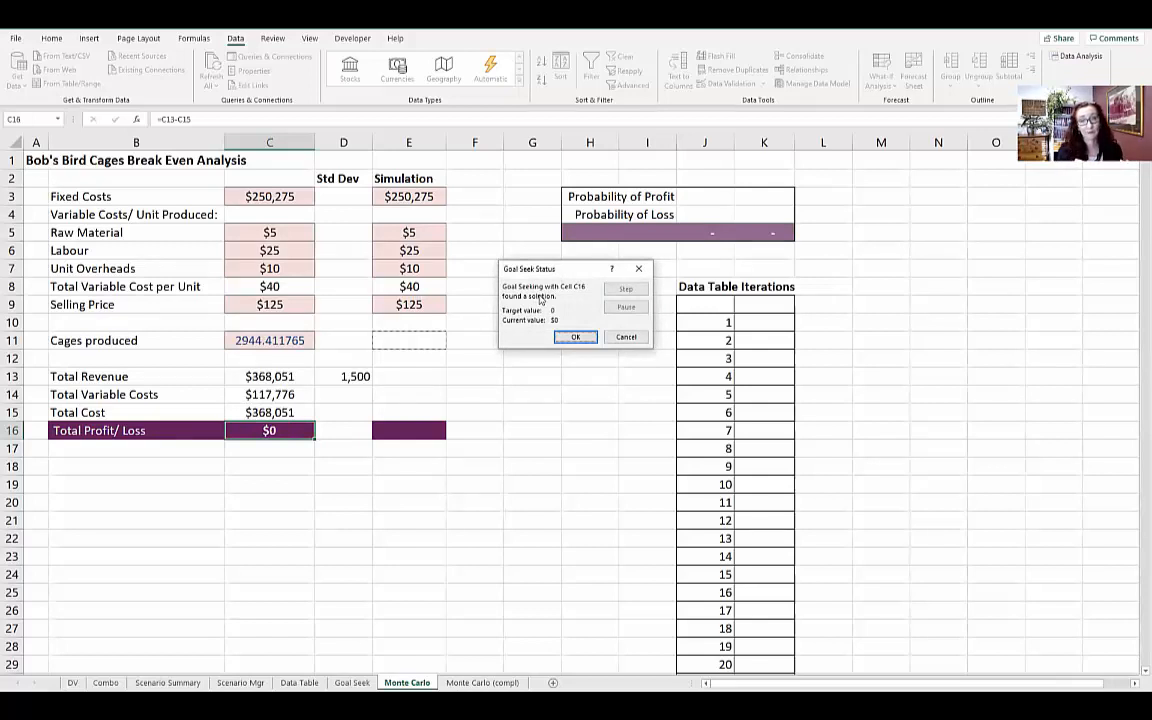
pyautogui.press('Escape')
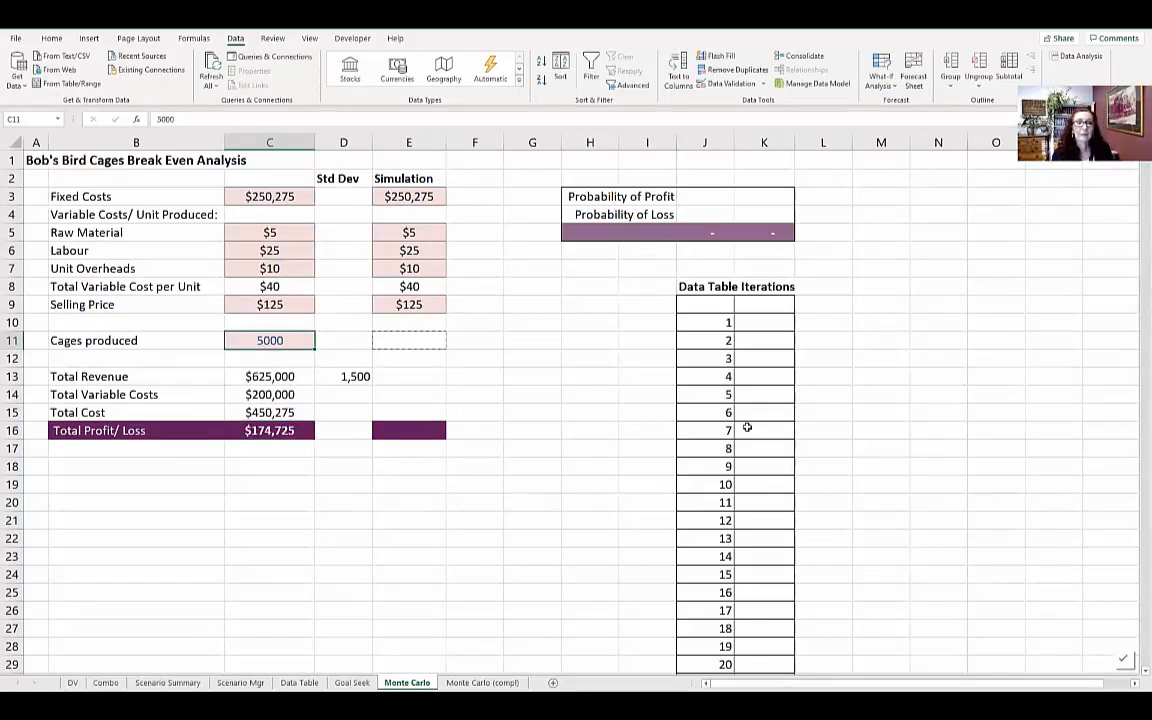
# Clear the misplaced standard deviation from D13 and enter 1500 as the Std Dev for cages produced in D11.
pyautogui.click(369, 380)
pyautogui.press('Delete')
pyautogui.press('Up')
pyautogui.press('Up')
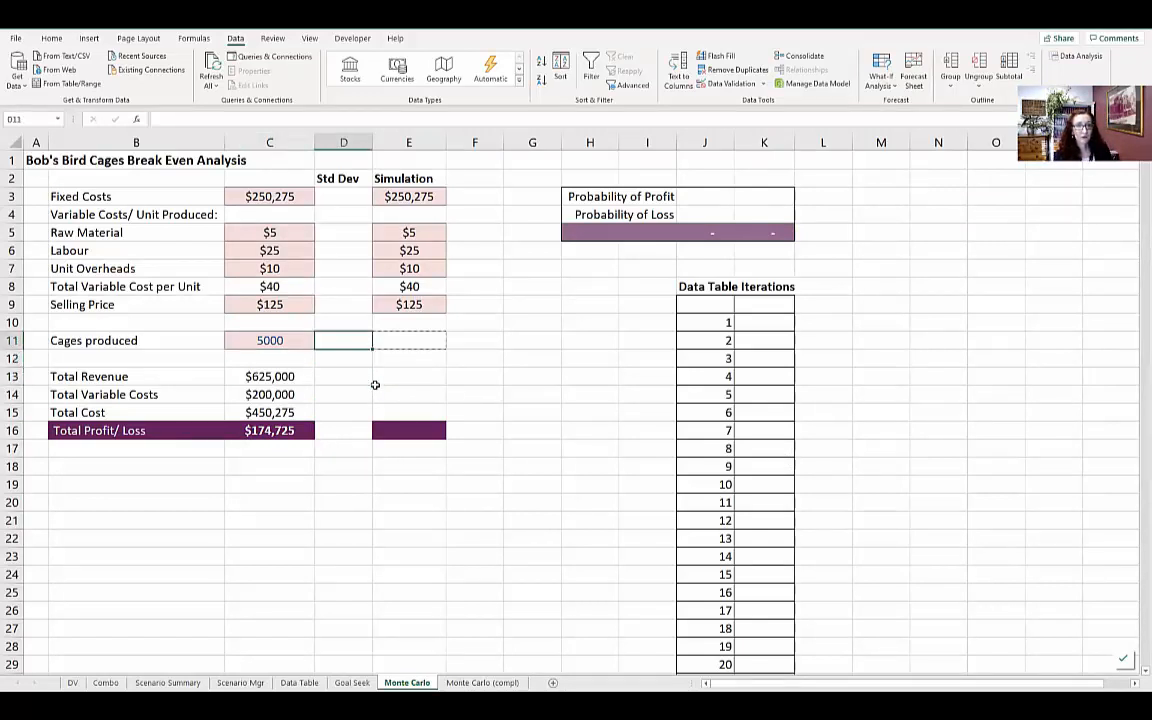
pyautogui.write('1500')
pyautogui.hotkey('ctrl', 'Return')
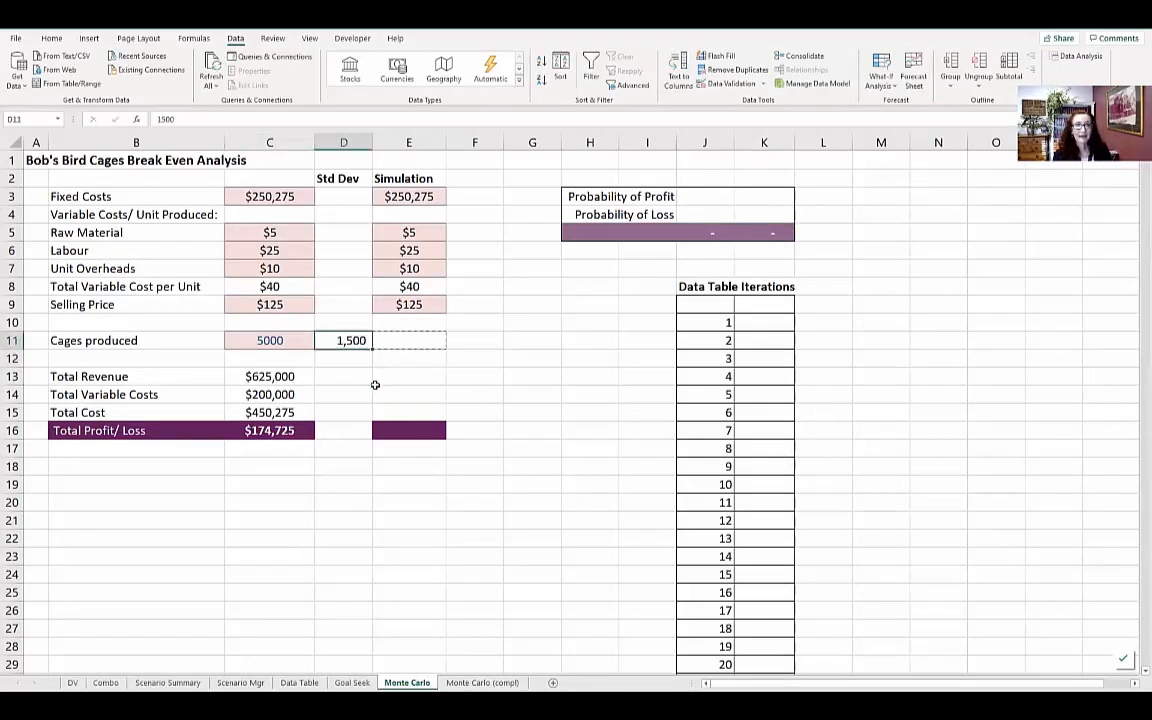
pyautogui.click(275, 338)
pyautogui.press('Right')
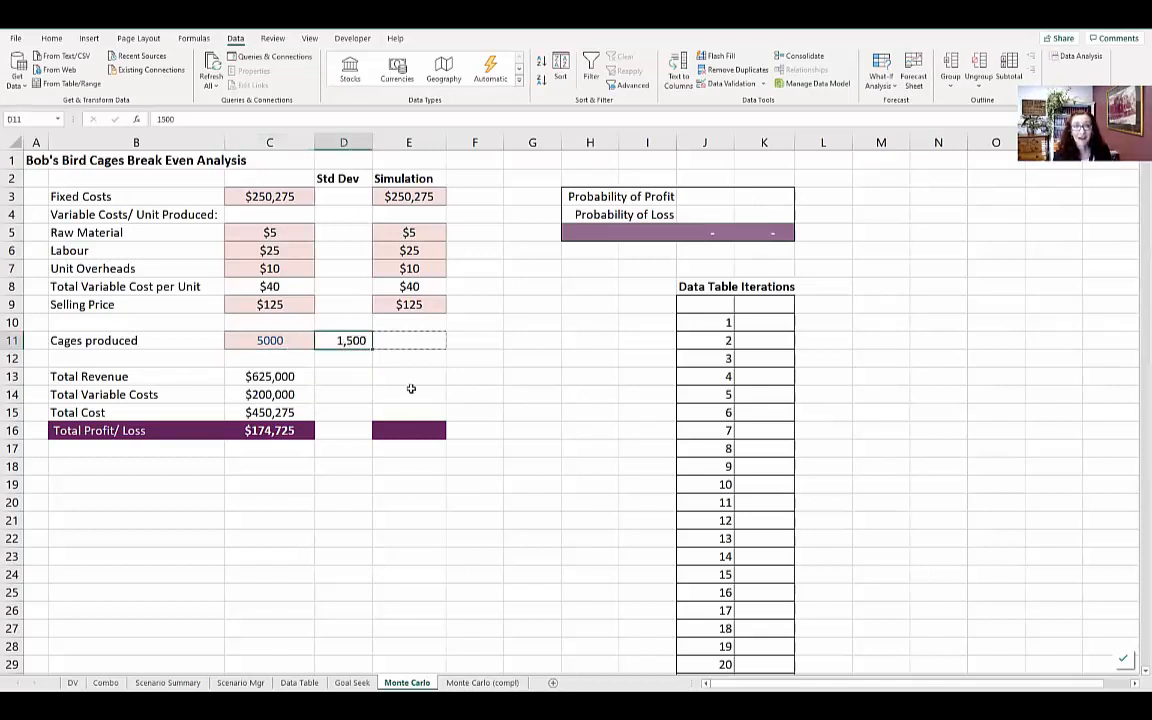
# Try a =RAND() formula in E11, the Simulation cell for cages produced, and clear it.
pyautogui.click(409, 338)
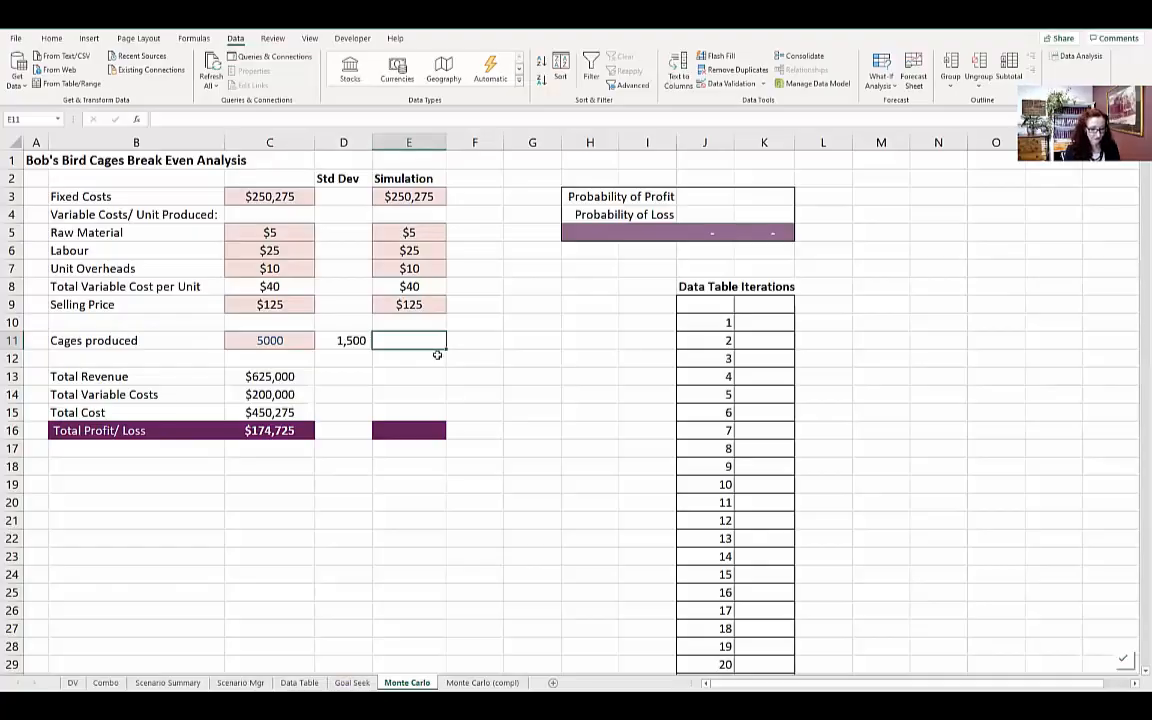
pyautogui.write('=rand')
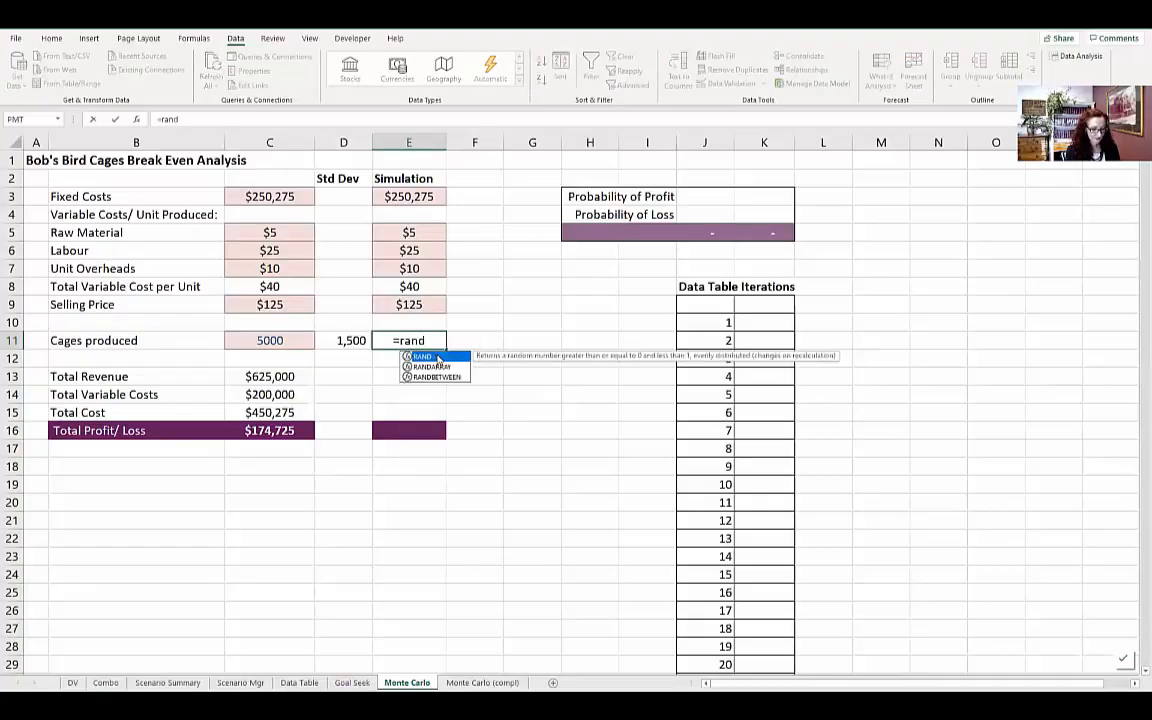
pyautogui.write('()')
pyautogui.hotkey('ctrl', 'Return')
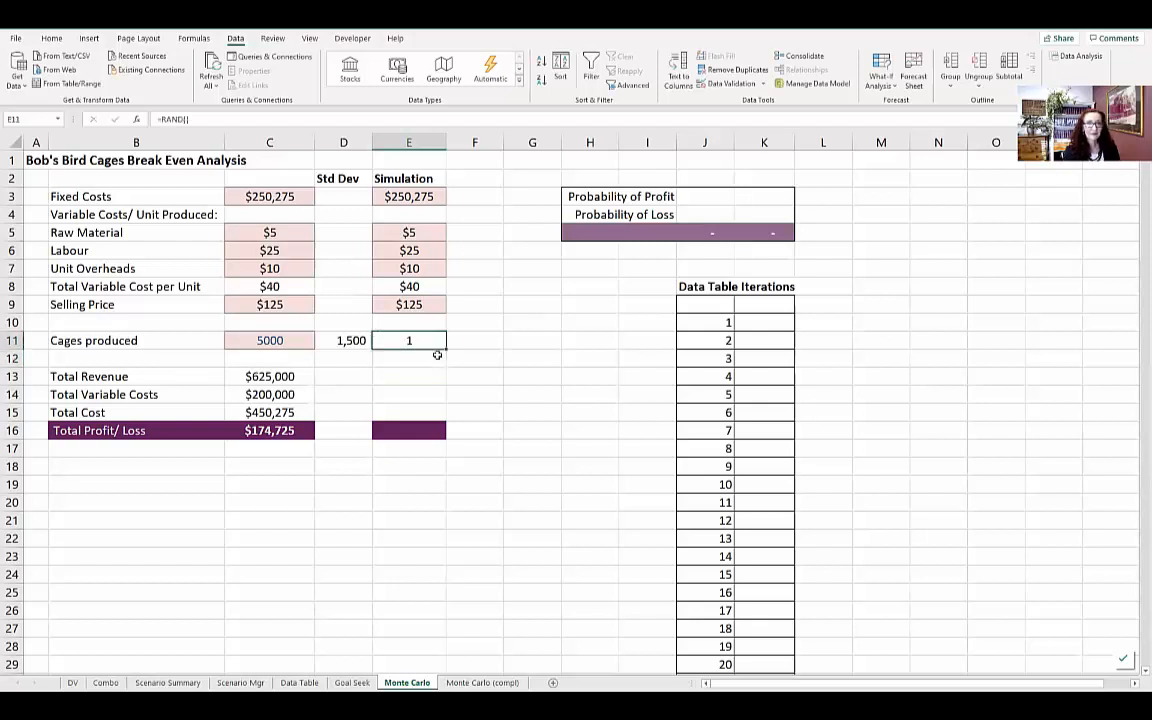
pyautogui.hotkey('ctrl', 'c')
# Try a =RAND() formula in F11, recalculate it several times, and clear the cell.
pyautogui.click(491, 333)
pyautogui.write('=')
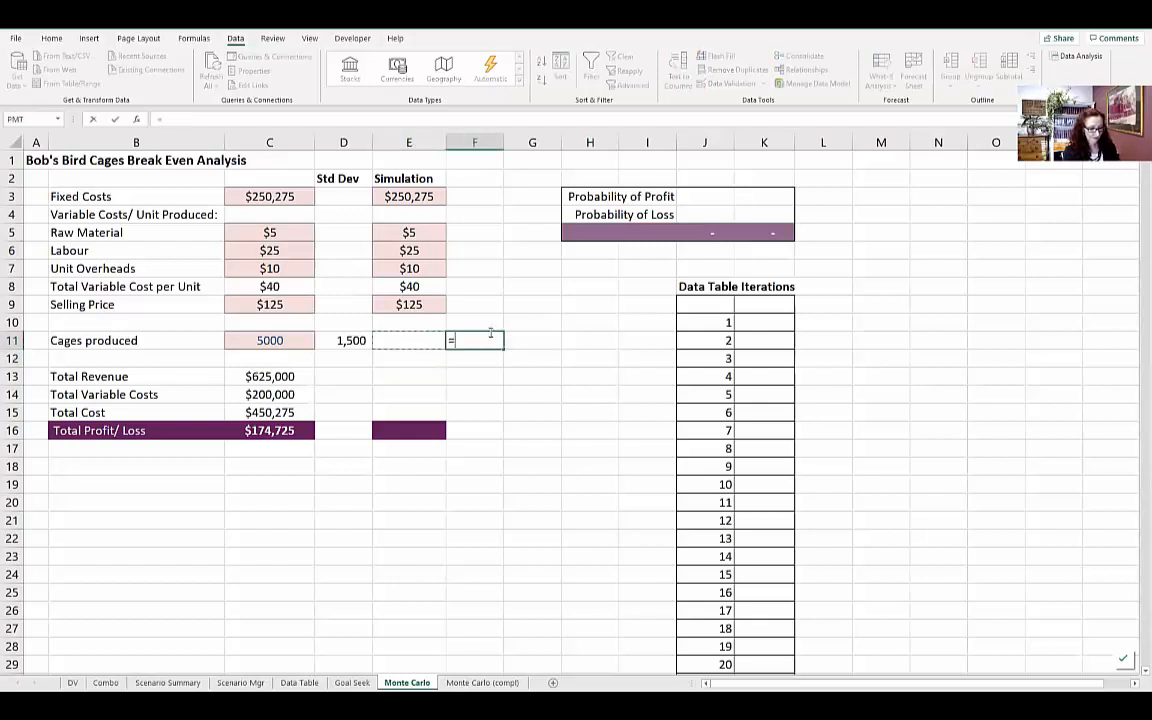
pyautogui.write('rand()')
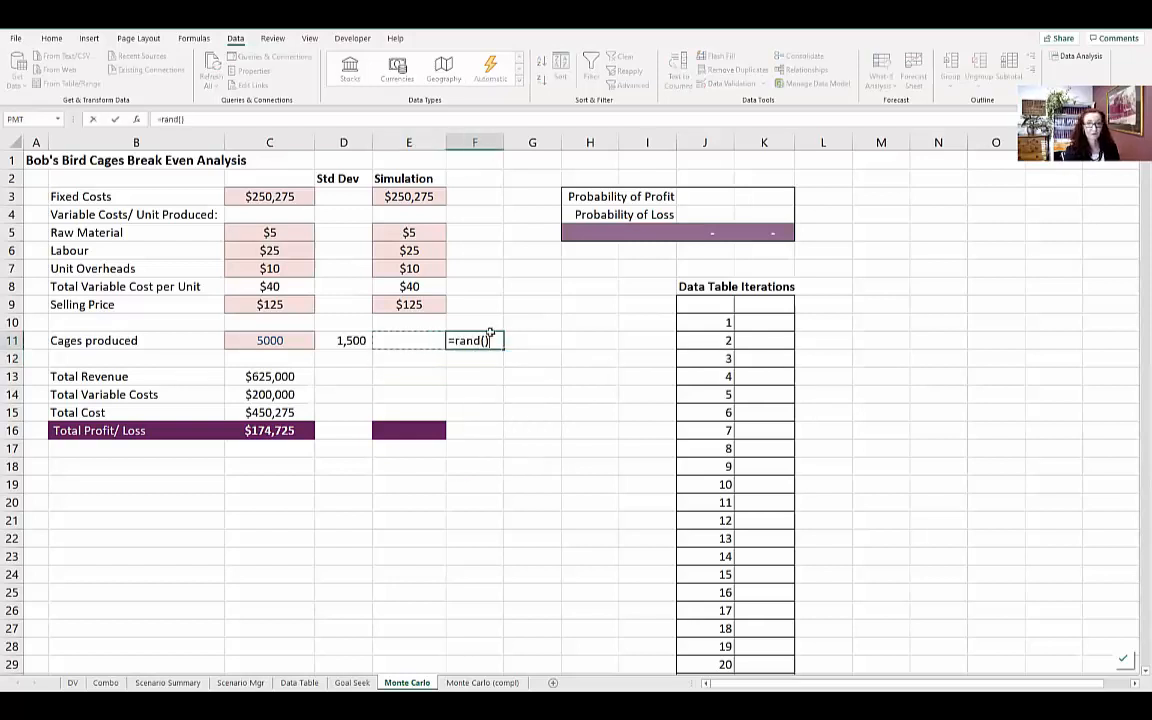
pyautogui.press('Return')
pyautogui.click(491, 333)
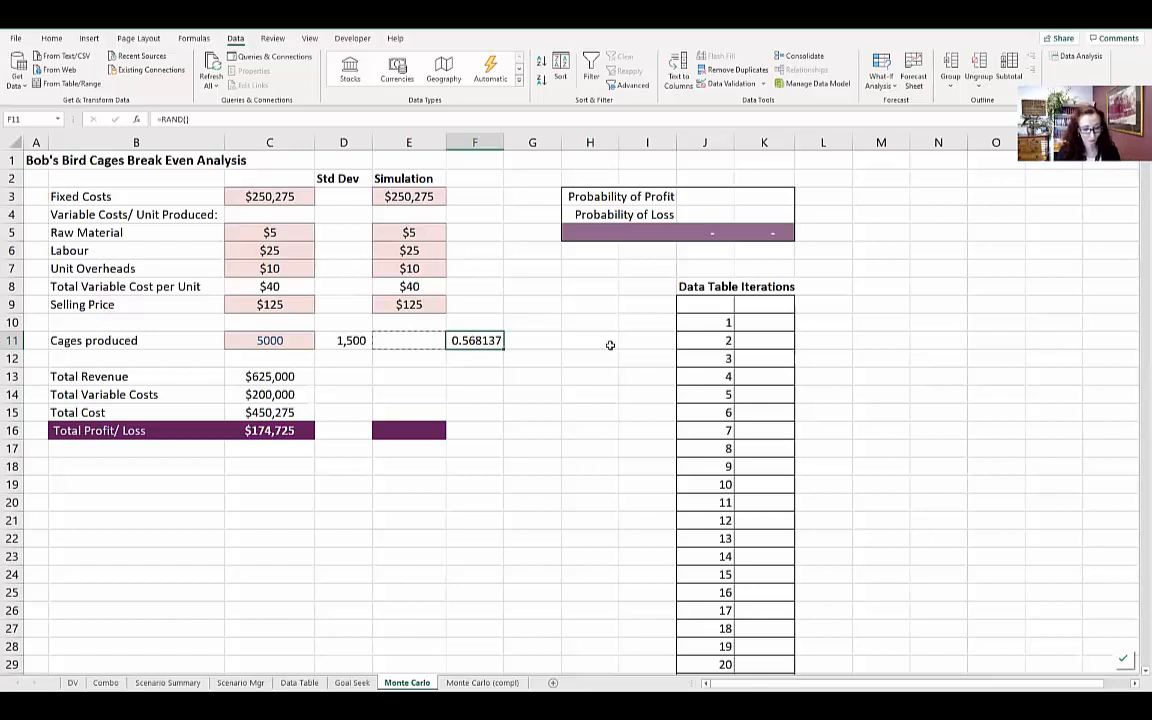
pyautogui.press('F9')
pyautogui.press('F9')
pyautogui.press('F9')
pyautogui.press('F9')
pyautogui.press('F9')
pyautogui.press('F9')
pyautogui.press('F9')
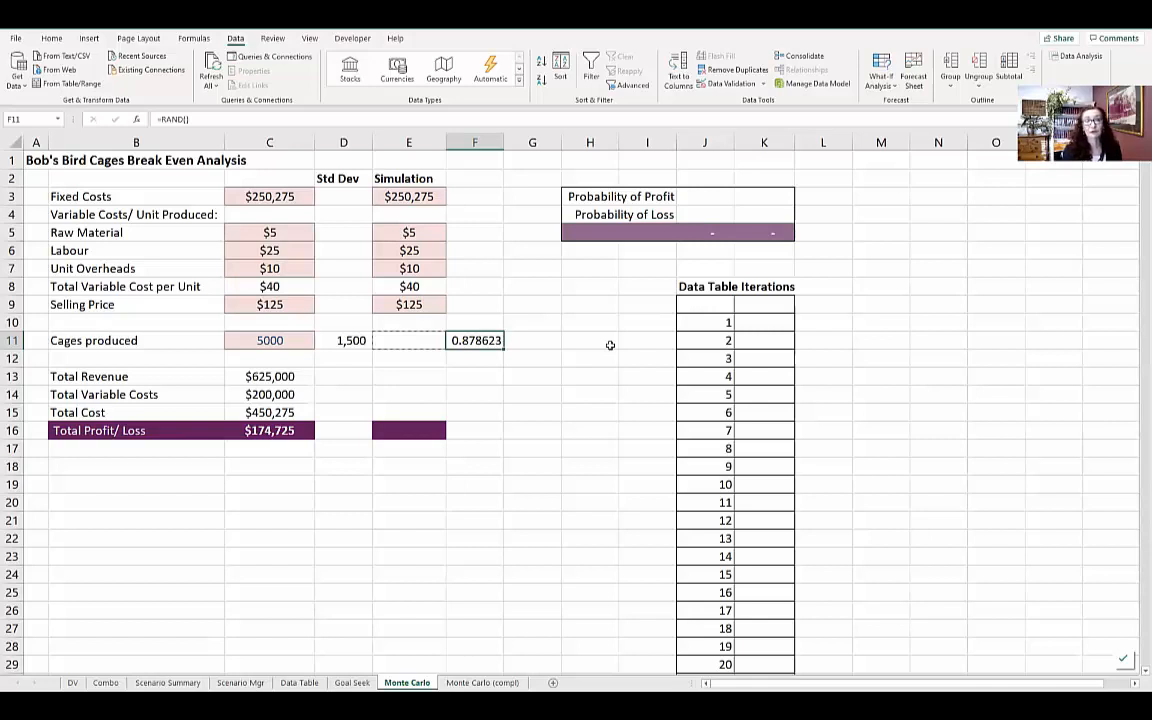
pyautogui.press('Delete')
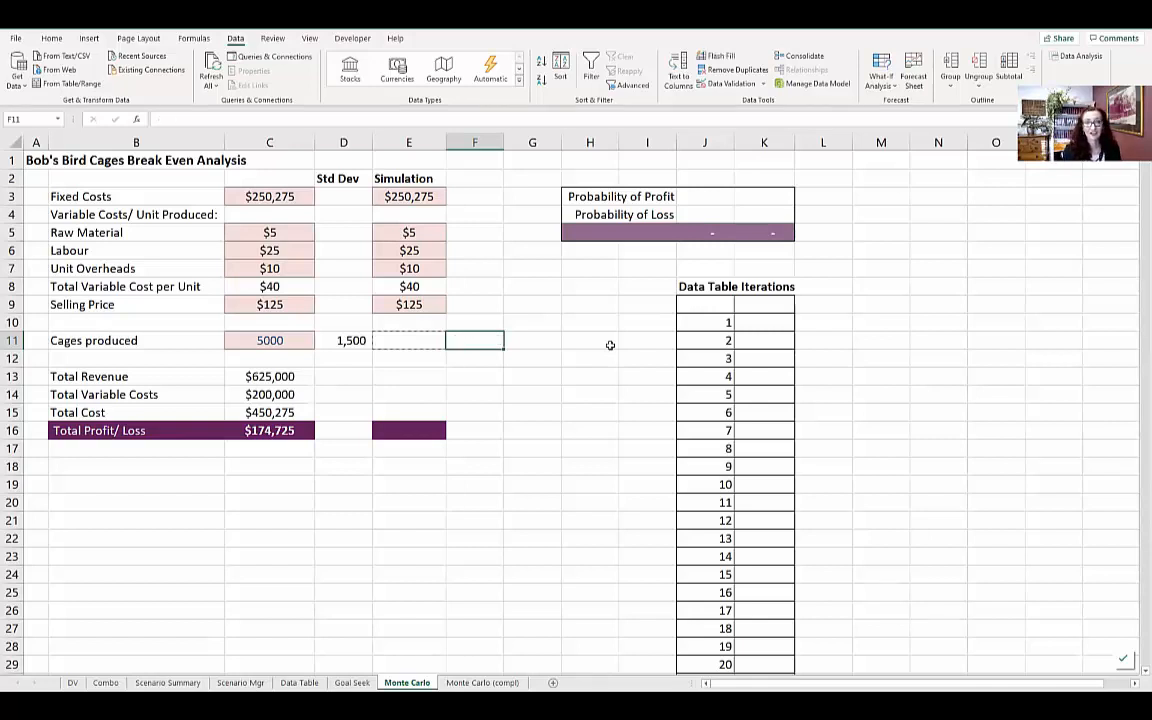
# Start a NORM.INV function in E11, the Simulation cell for cages produced, and open its function arguments.
pyautogui.press('Left')
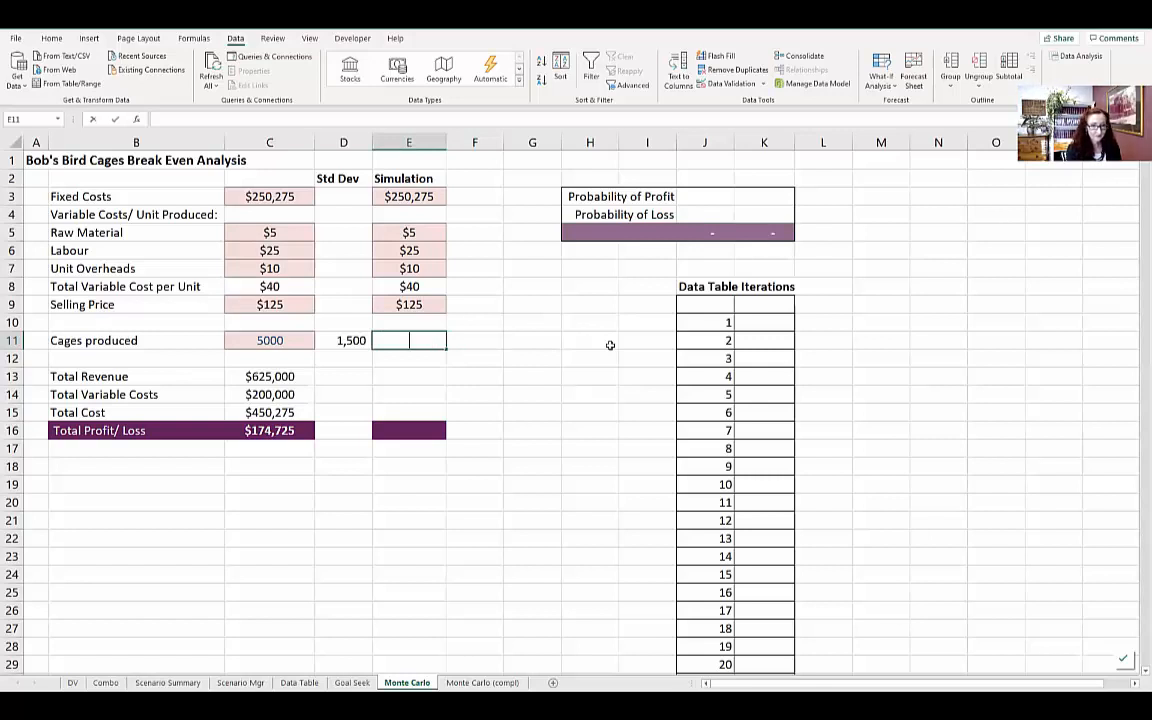
pyautogui.write('=norm')
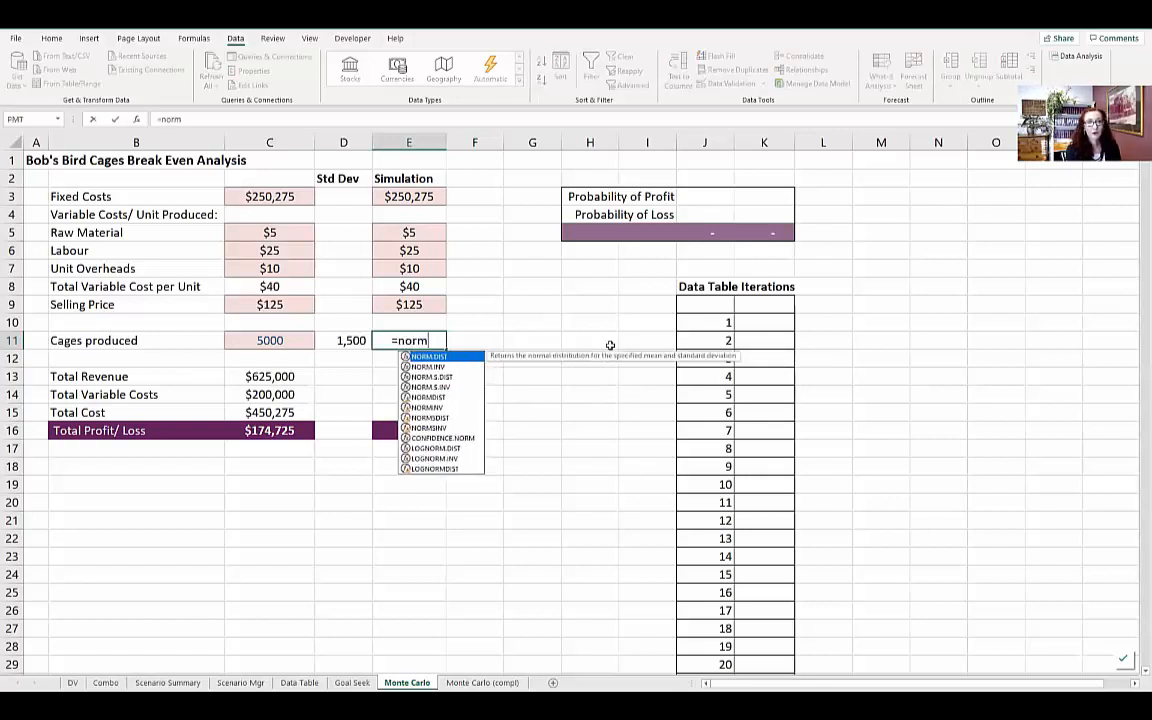
pyautogui.press('Down')
pyautogui.press('Tab')
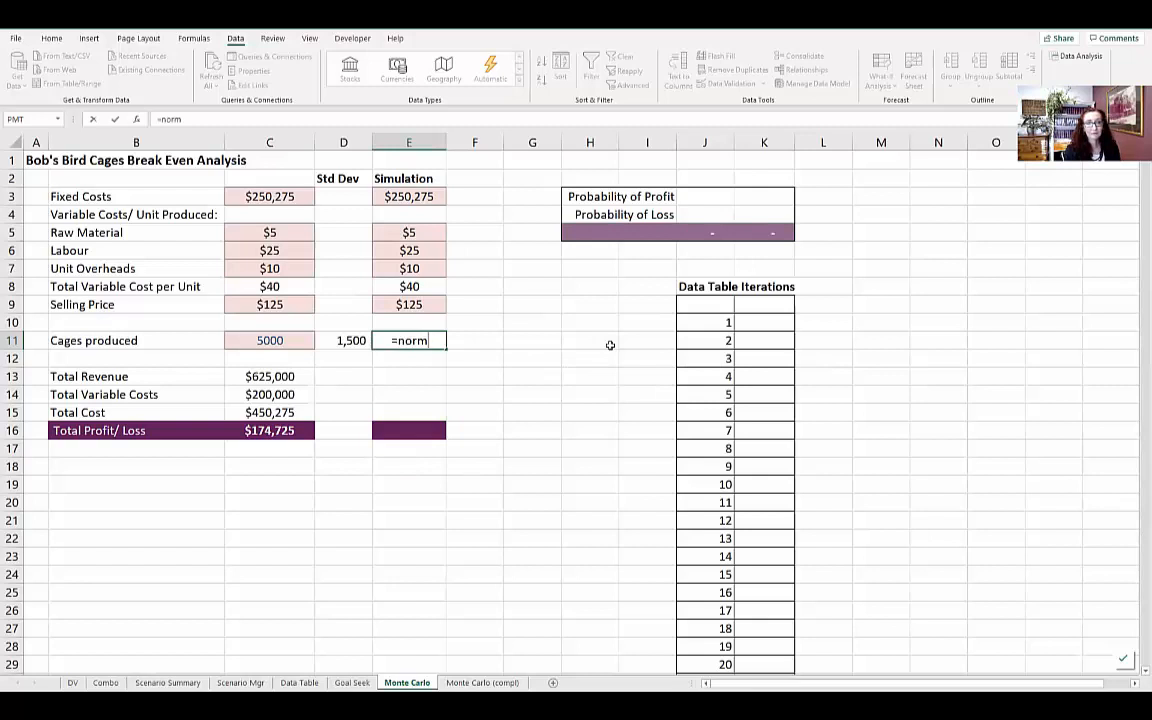
pyautogui.write('.')
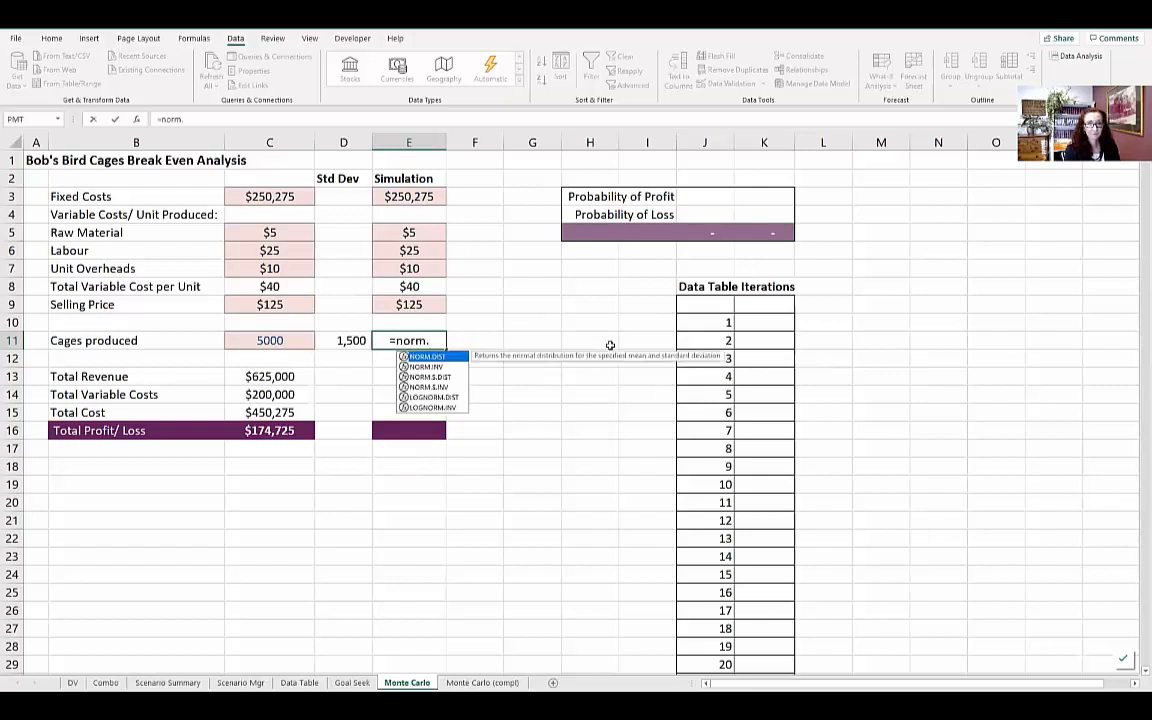
pyautogui.press('Down')
pyautogui.press('Tab')
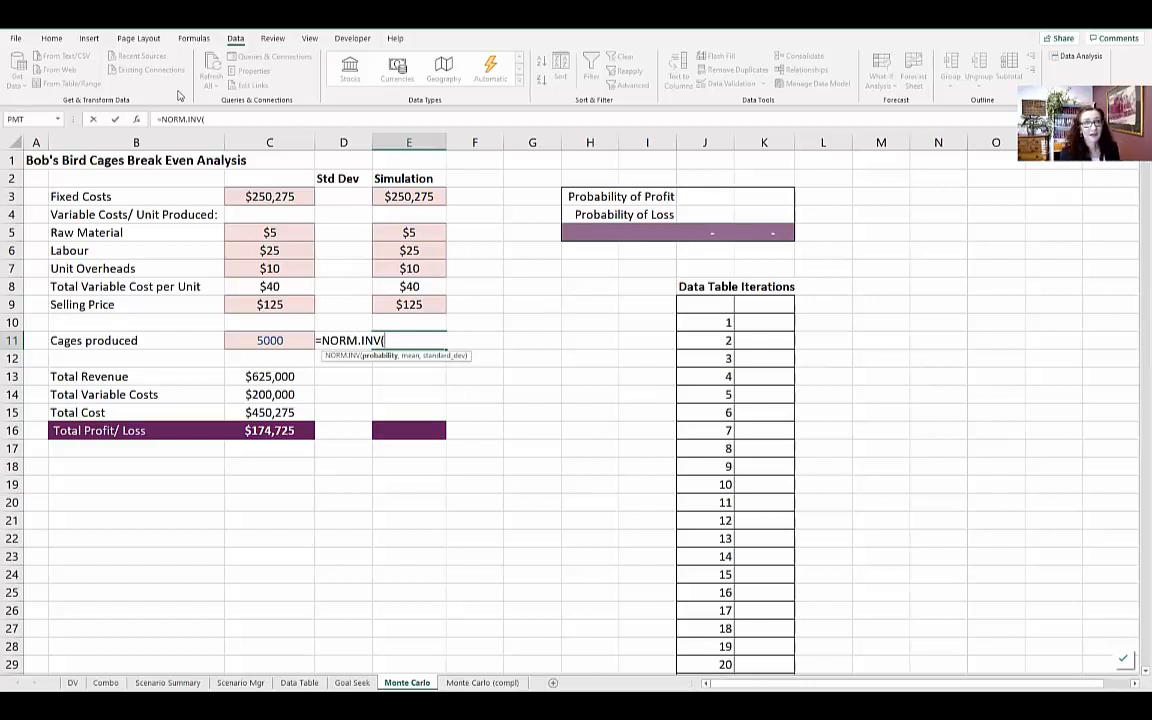
pyautogui.click(136, 119)
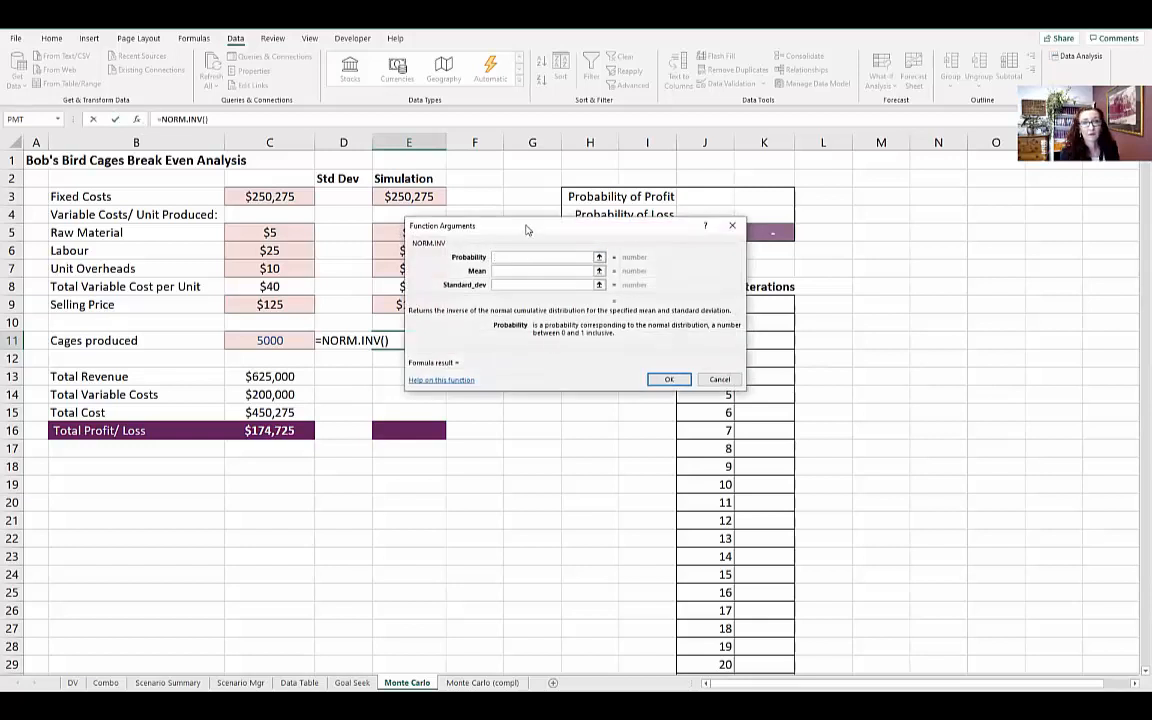
pyautogui.moveTo(533, 231); pyautogui.dragTo(610, 234)
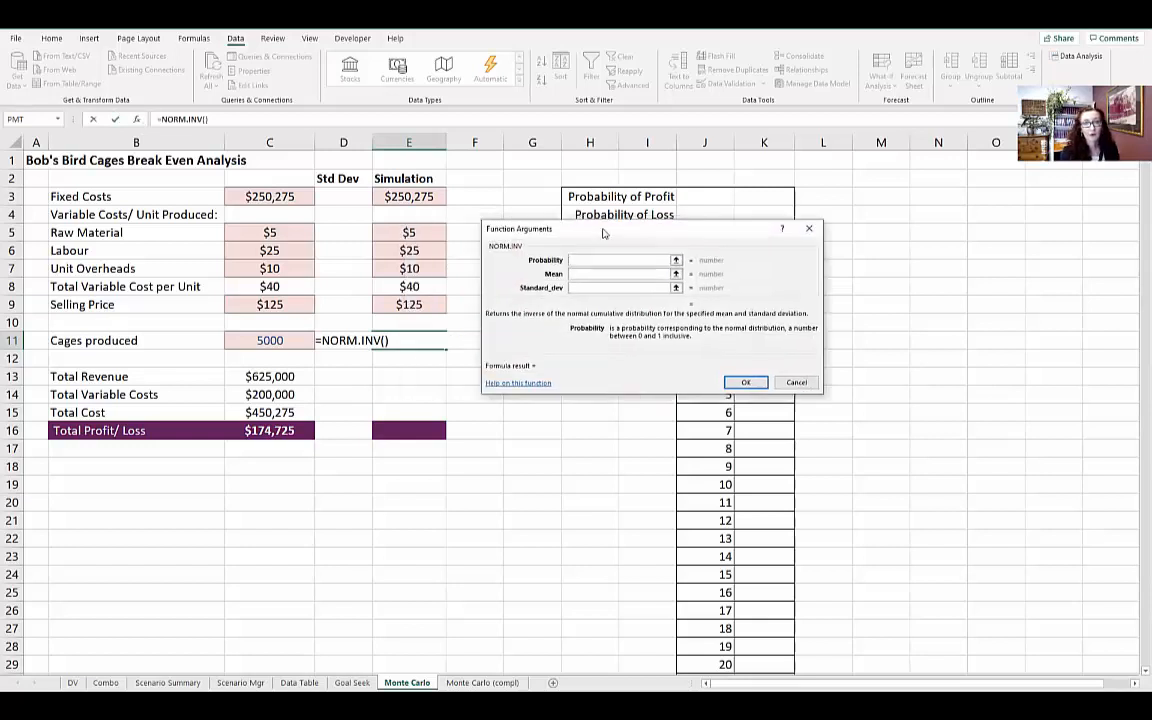
# Set the NORM.INV arguments to probability RAND(), mean C11 and standard deviation D11, and enter the formula.
pyautogui.write('RAND')
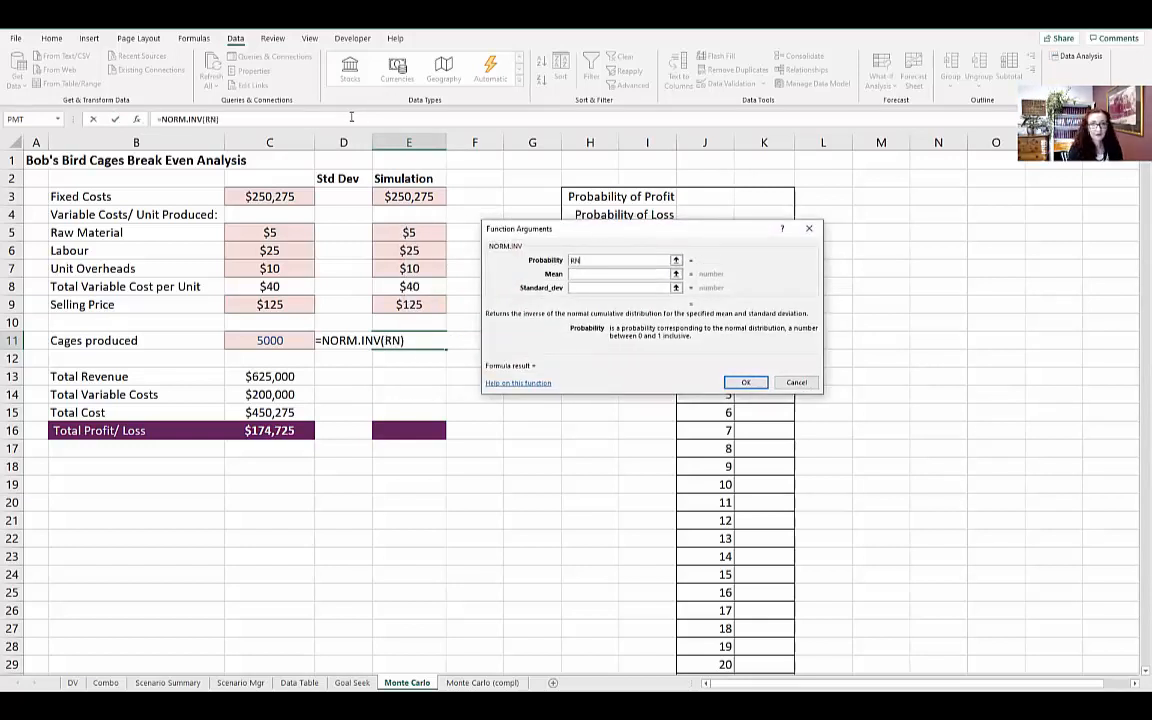
pyautogui.write('()')
pyautogui.press('Tab')
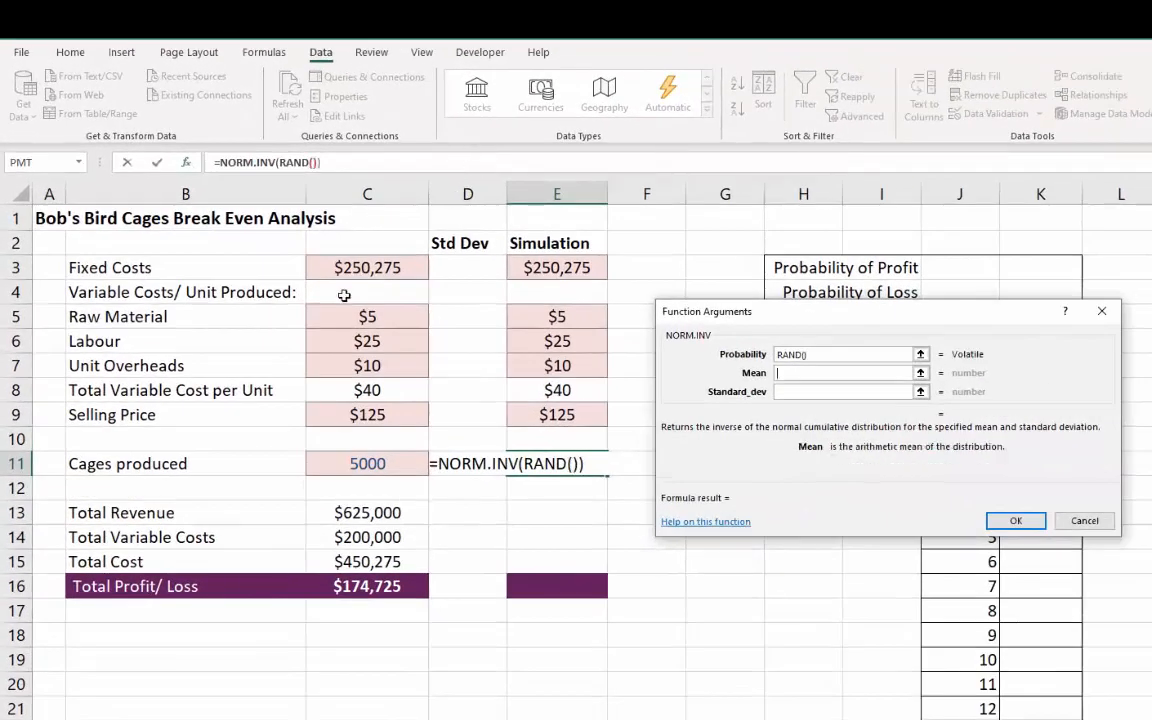
pyautogui.click(367, 463)
pyautogui.click(898, 391)
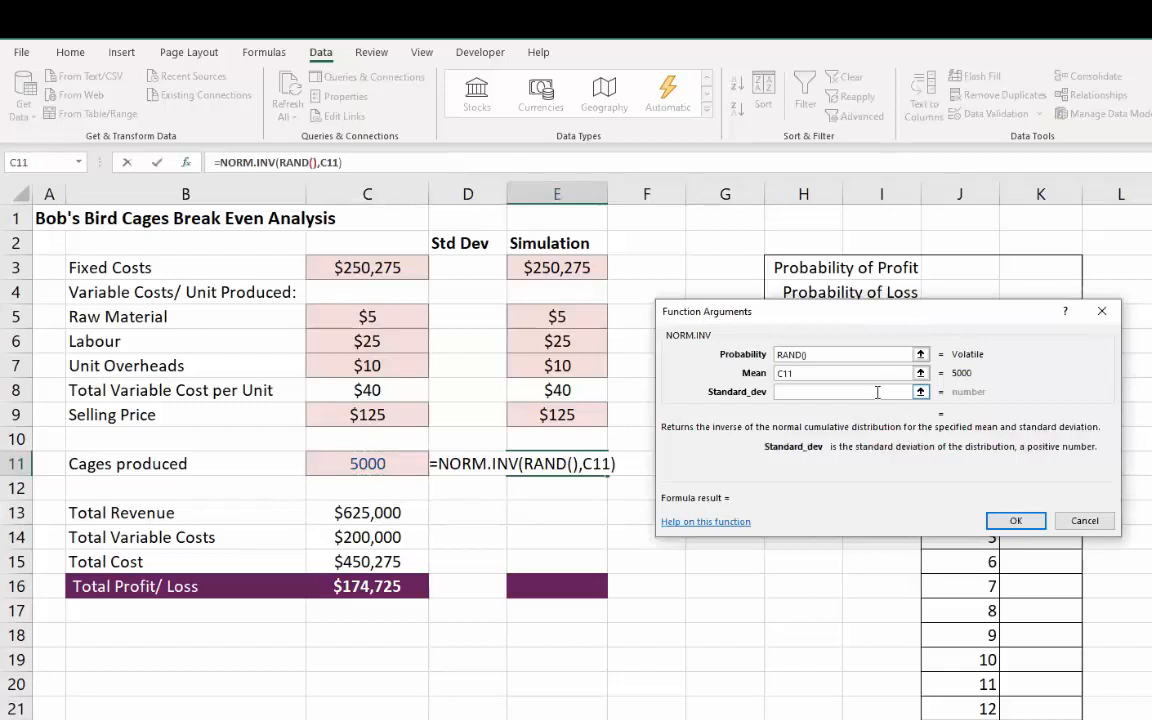
pyautogui.click(465, 466)
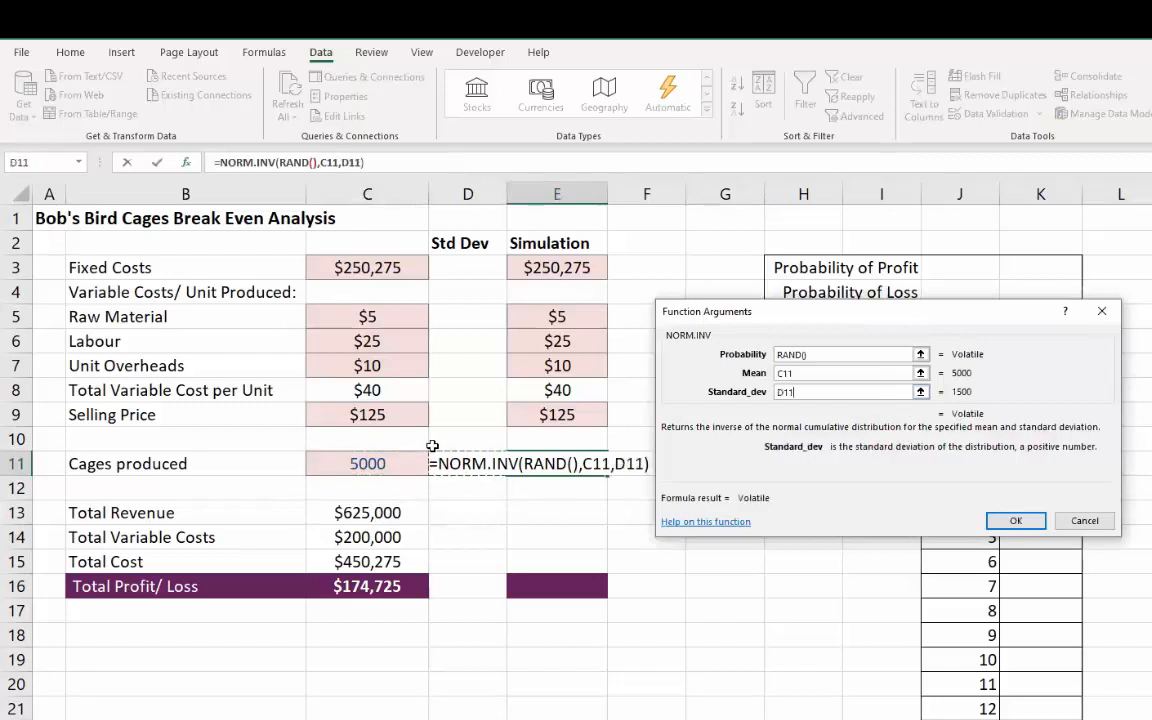
pyautogui.press('Return')
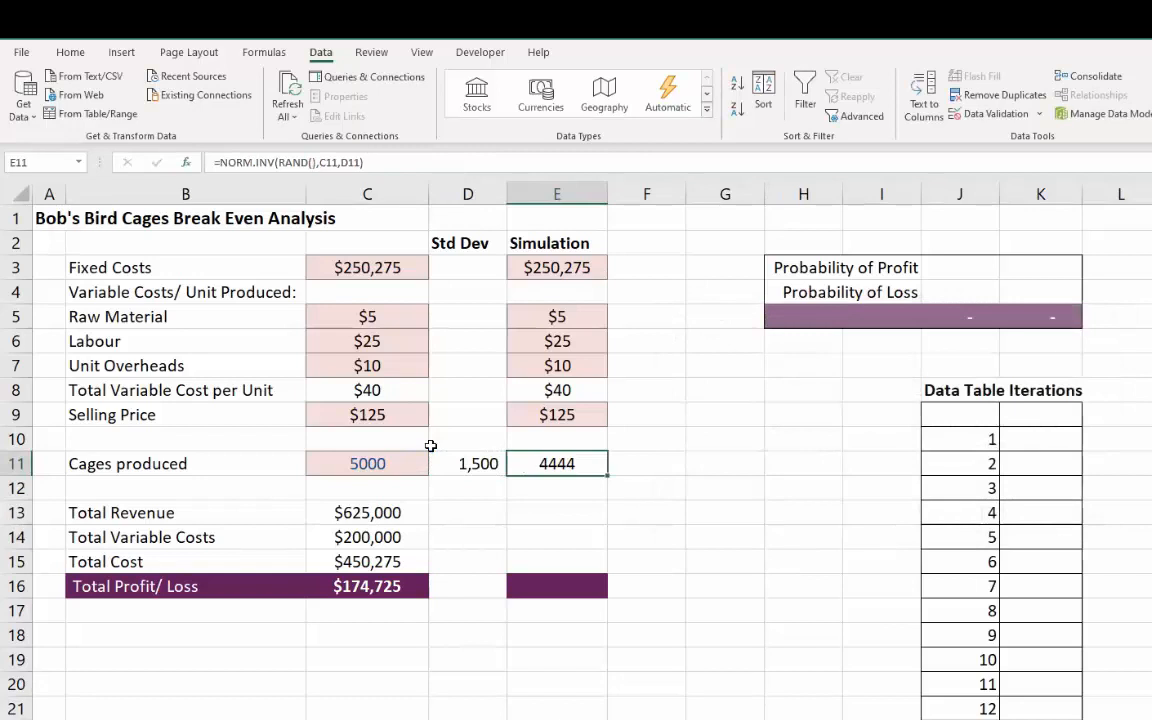
# Review the NORM.INV formula in E11 and recalculate the sheet repeatedly to examine the simulated cages produced.
pyautogui.press('F2')
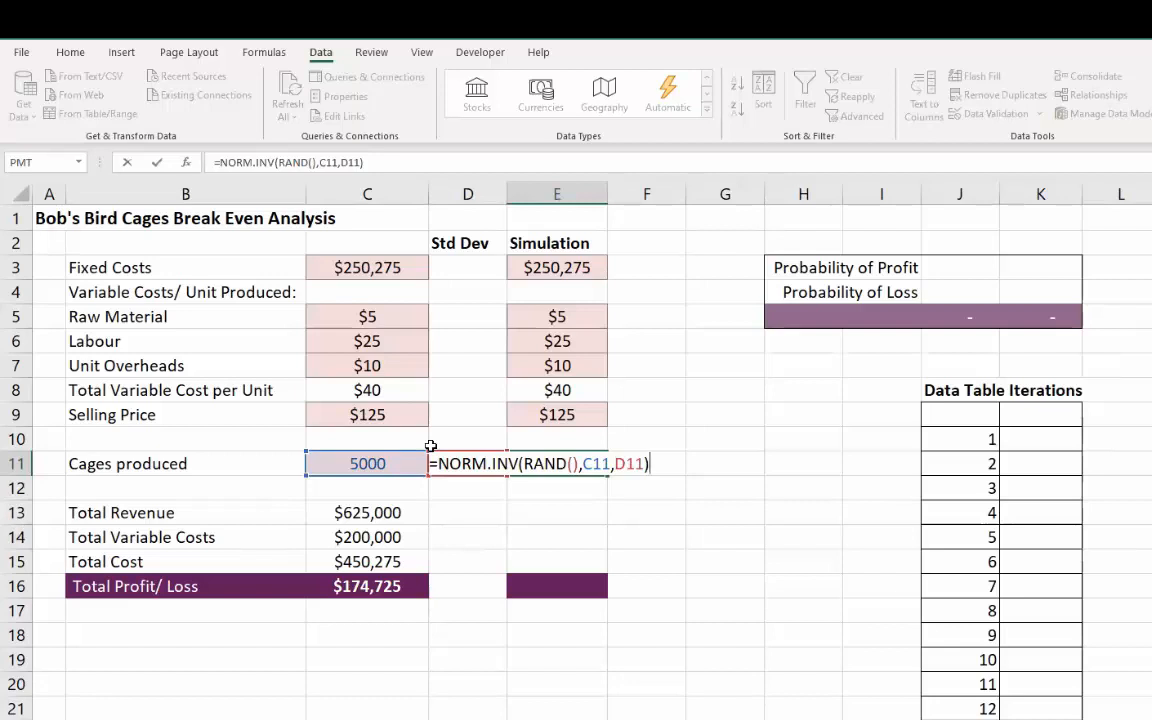
pyautogui.hotkey('ctrl', 'Return')
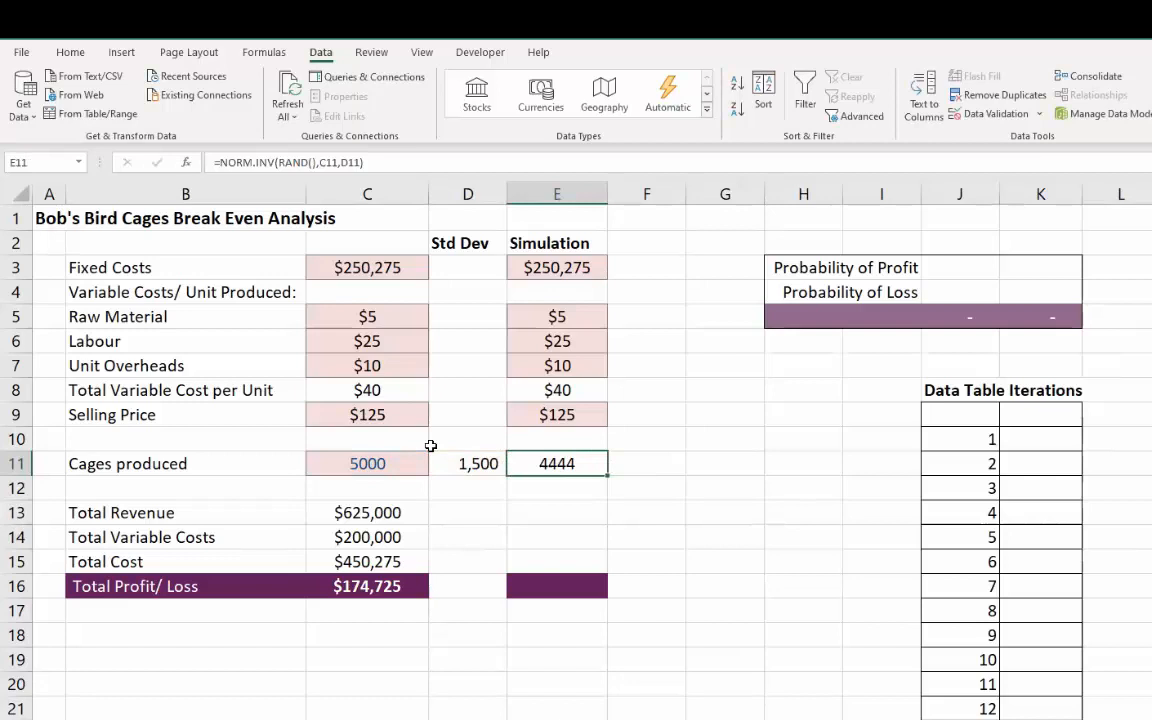
pyautogui.press('F9')
pyautogui.press('F9')
pyautogui.press('F9')
pyautogui.press('F9')
pyautogui.press('F9')
pyautogui.press('F9')
pyautogui.press('F9')
pyautogui.press('F9')
pyautogui.press('F9')
pyautogui.press('F9')
# Copy the total revenue, variable costs, total cost and profit/loss formulas from C13:C16 into the Simulation column at E13:E16.
pyautogui.press('Left')
pyautogui.press('Left')
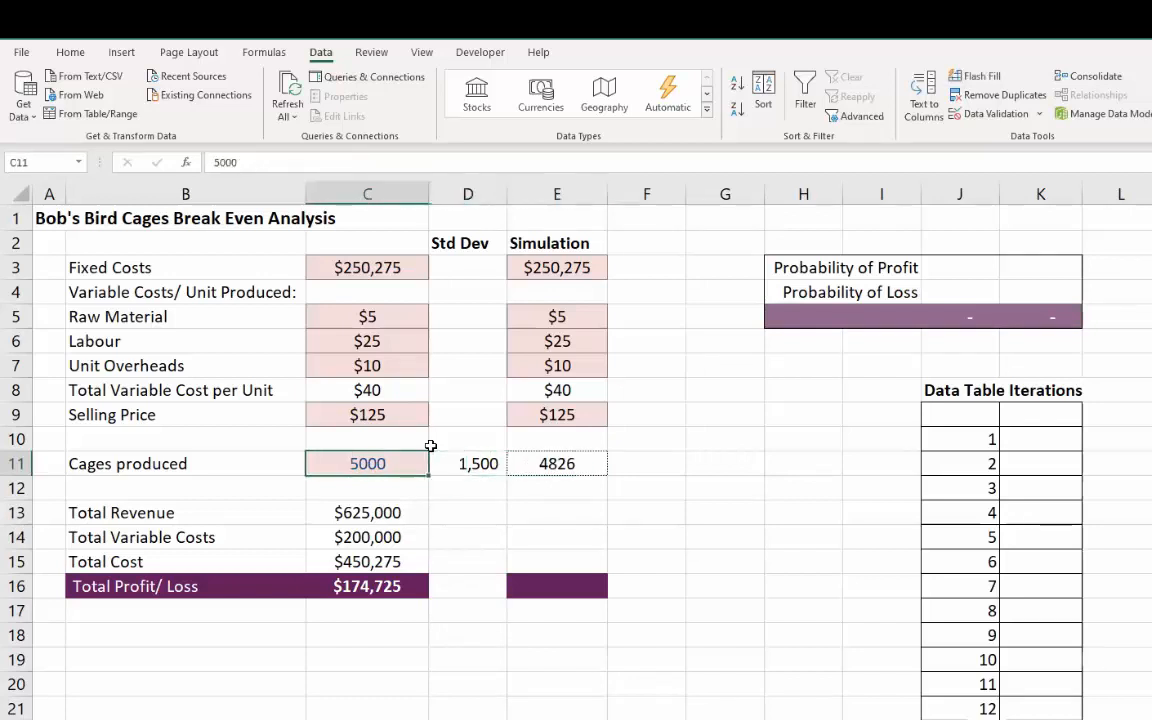
pyautogui.press('Down')
pyautogui.press('Down')
pyautogui.hotkey('shift', 'Down')
pyautogui.hotkey('shift', 'Down')
pyautogui.hotkey('shift', 'Down')
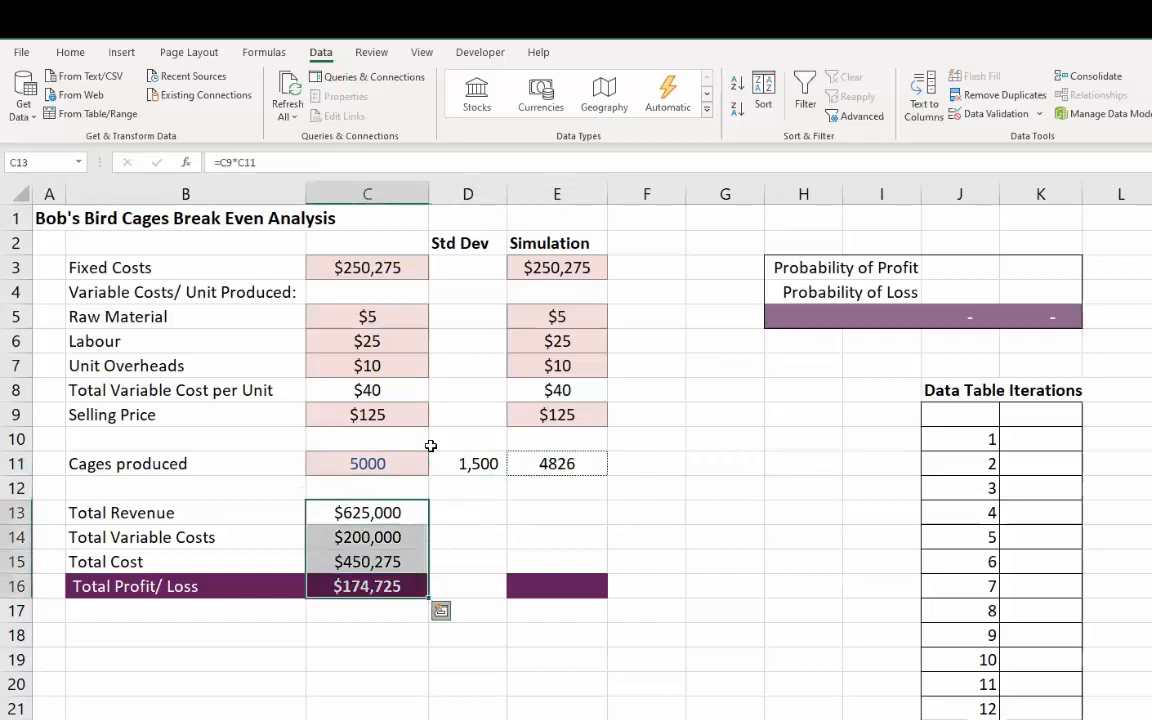
pyautogui.hotkey('ctrl', 'q')
pyautogui.press('Right')
pyautogui.press('Escape')
pyautogui.hotkey('ctrl', 'c')
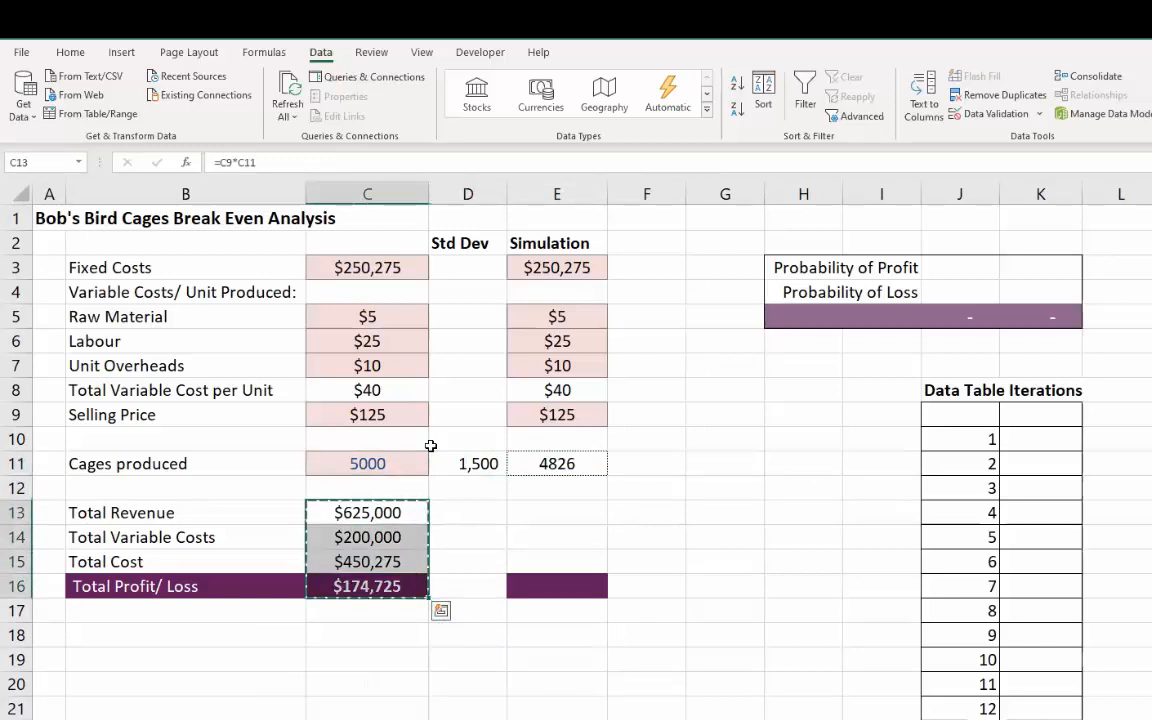
pyautogui.press('Right')
pyautogui.press('Right')
pyautogui.hotkey('ctrl', 'v')
pyautogui.press('Escape')
# Inspect the Simulation column's formulas for total revenue, total variable costs and total cost in E13 through E15.
pyautogui.press('Left')
pyautogui.press('Right')
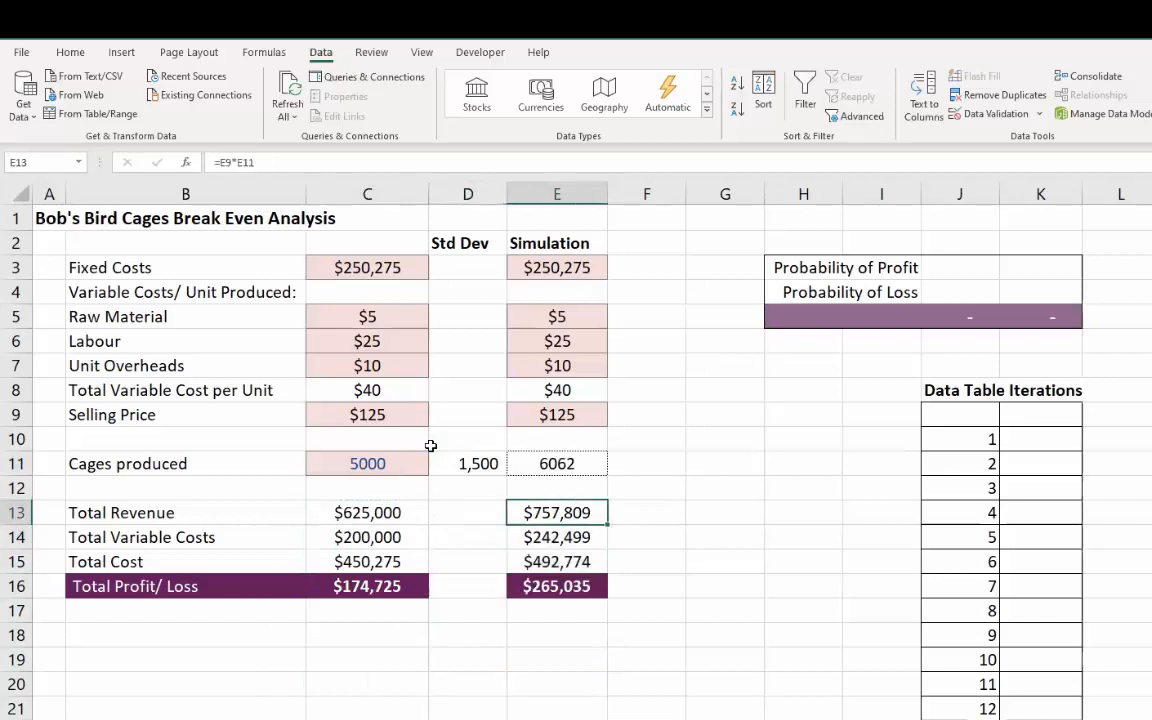
pyautogui.press('F2')
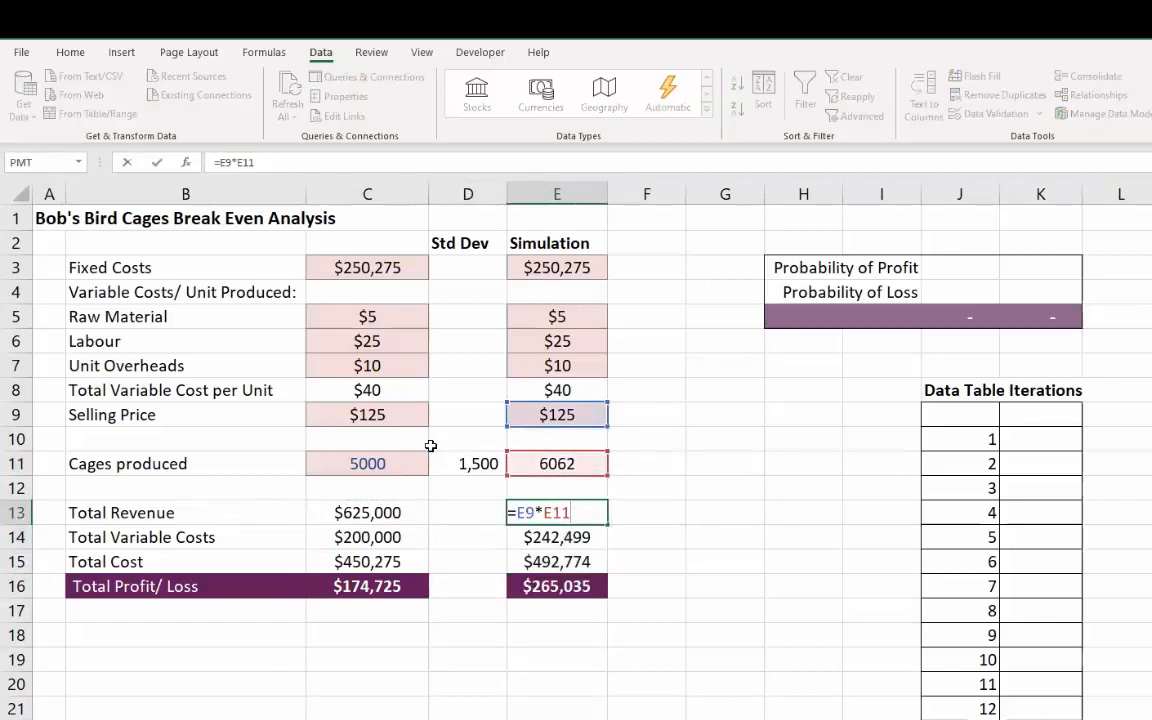
pyautogui.press('Return')
pyautogui.press('F2')
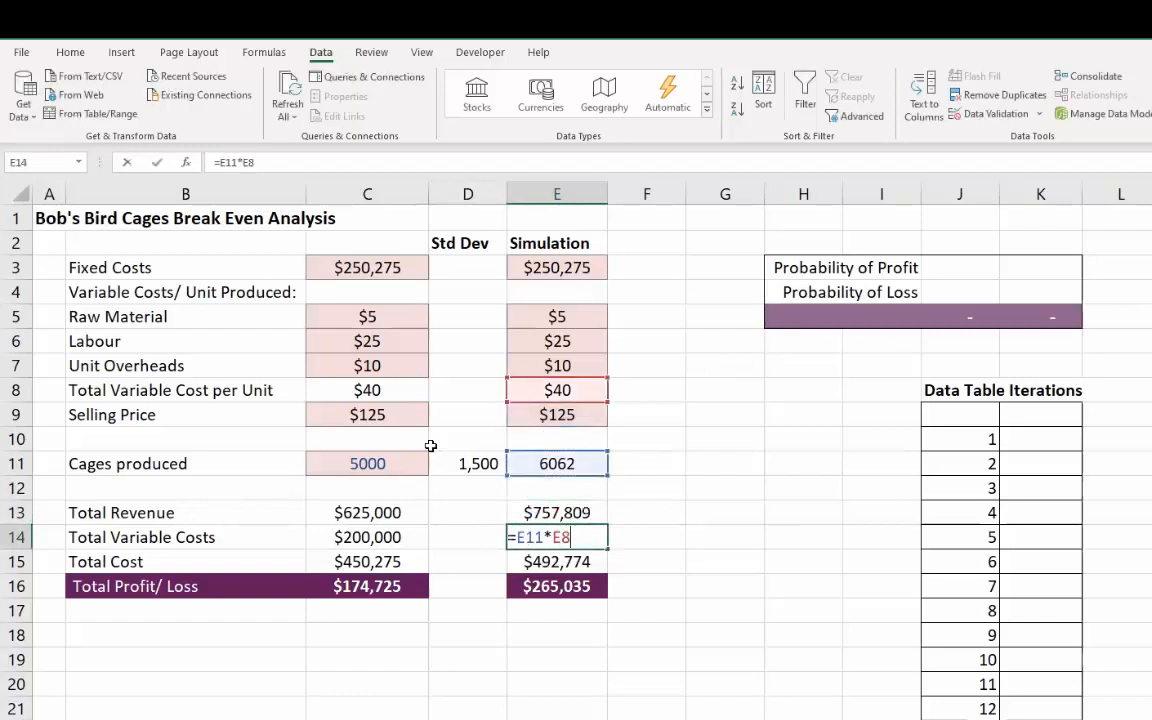
pyautogui.press('Return')
pyautogui.press('F2')
pyautogui.press('Return')
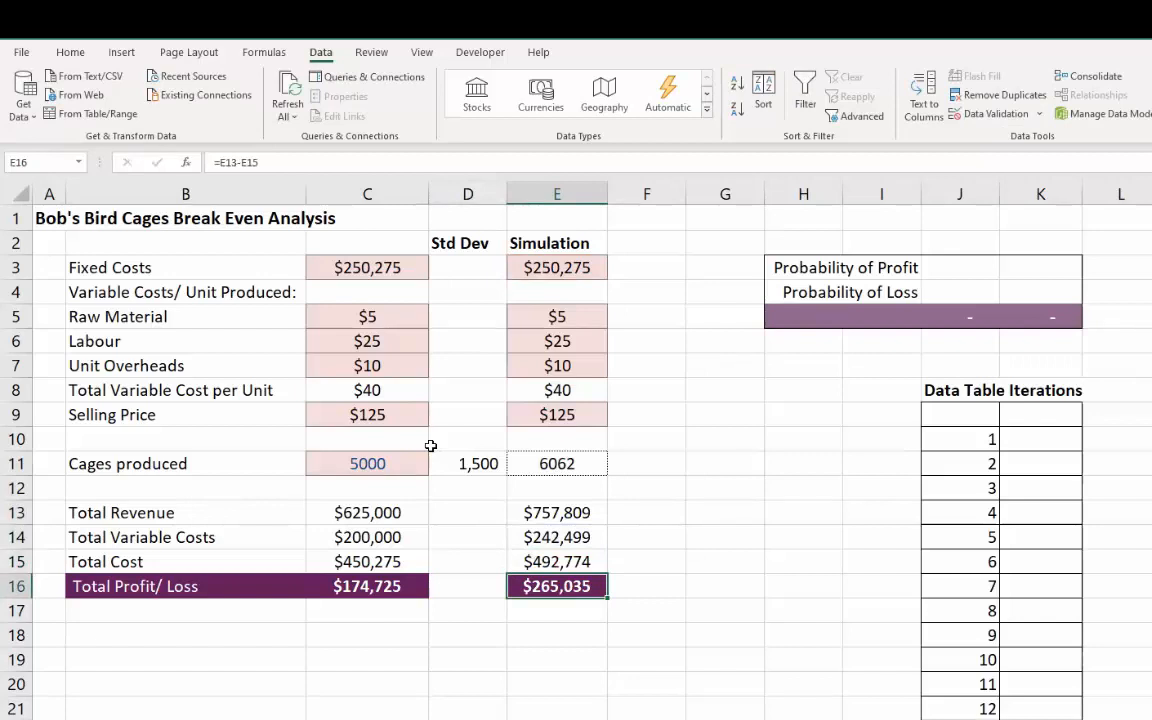
# Recalculate the sheet repeatedly to examine how the simulated Total Profit/Loss in E16 varies with cages produced.
pyautogui.press('F9')
pyautogui.press('F9')
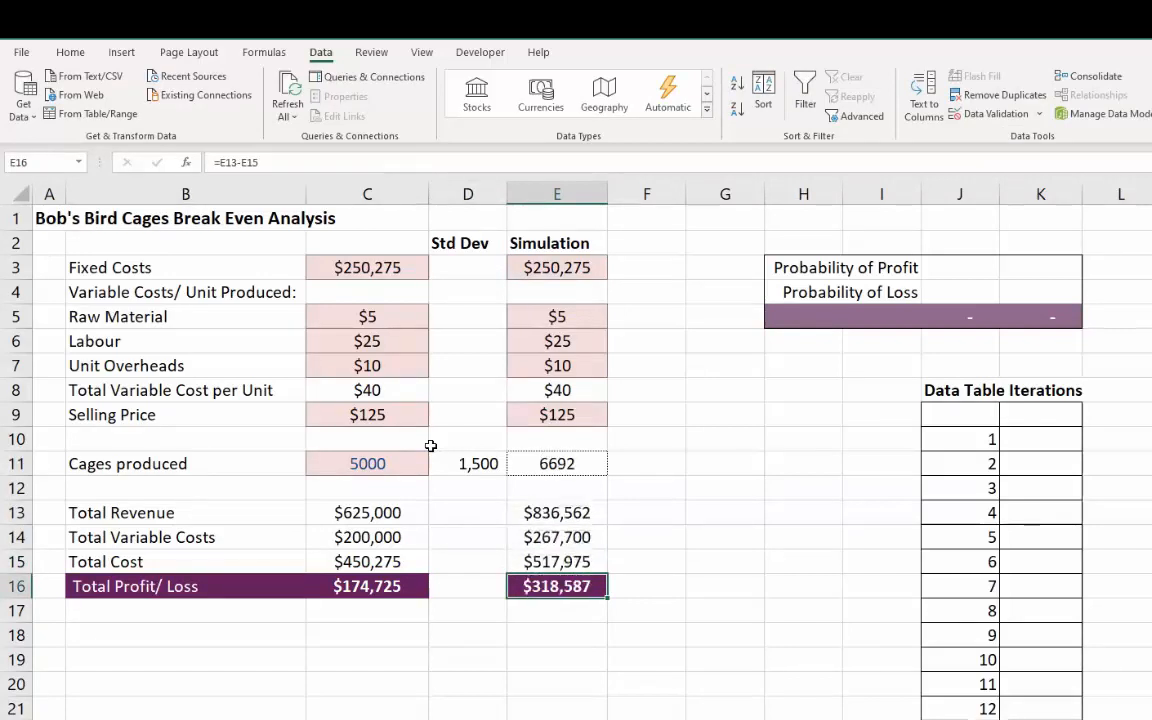
pyautogui.press('F9')
pyautogui.press('F9')
pyautogui.press('F9')
pyautogui.press('F9')
pyautogui.press('F9')
pyautogui.press('F9')
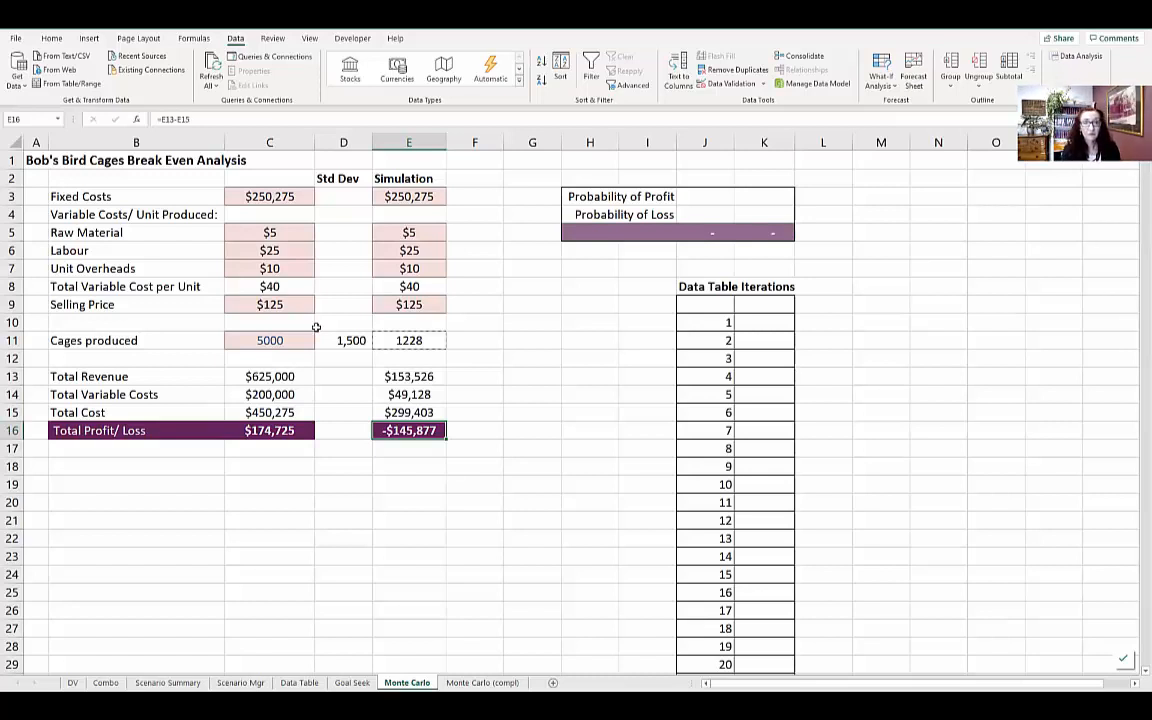
pyautogui.press('F9')
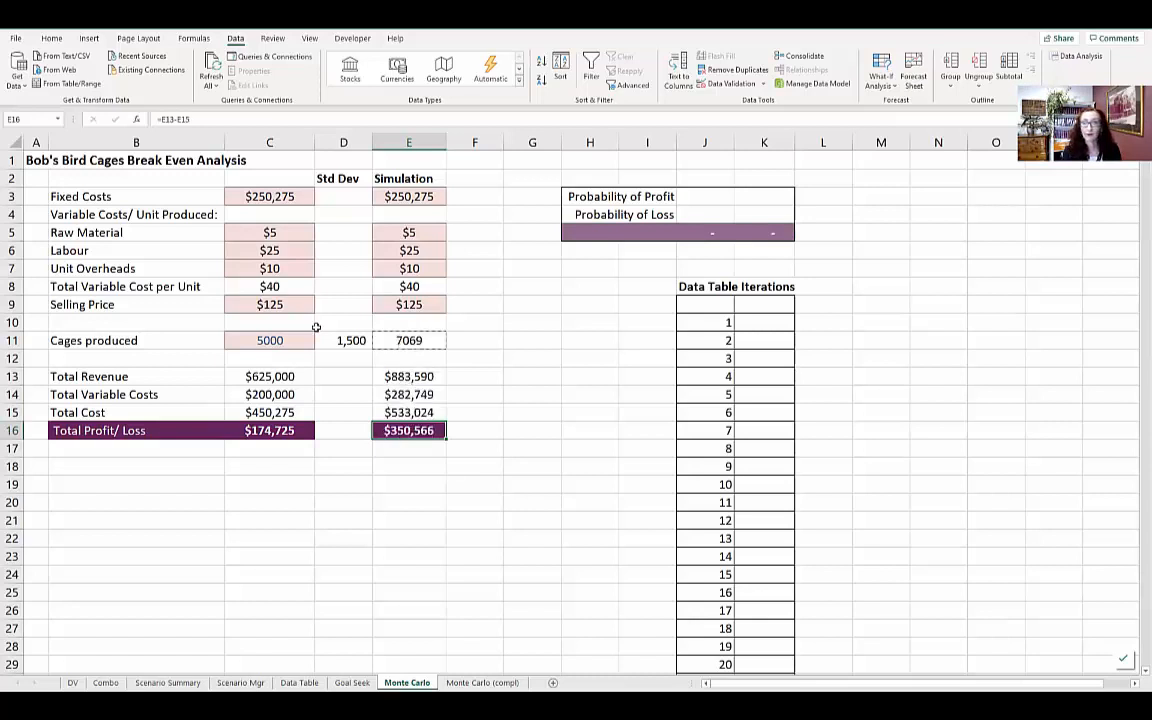
pyautogui.press('F9')
pyautogui.press('F9')
pyautogui.press('F9')
pyautogui.press('F9')
pyautogui.press('F9')
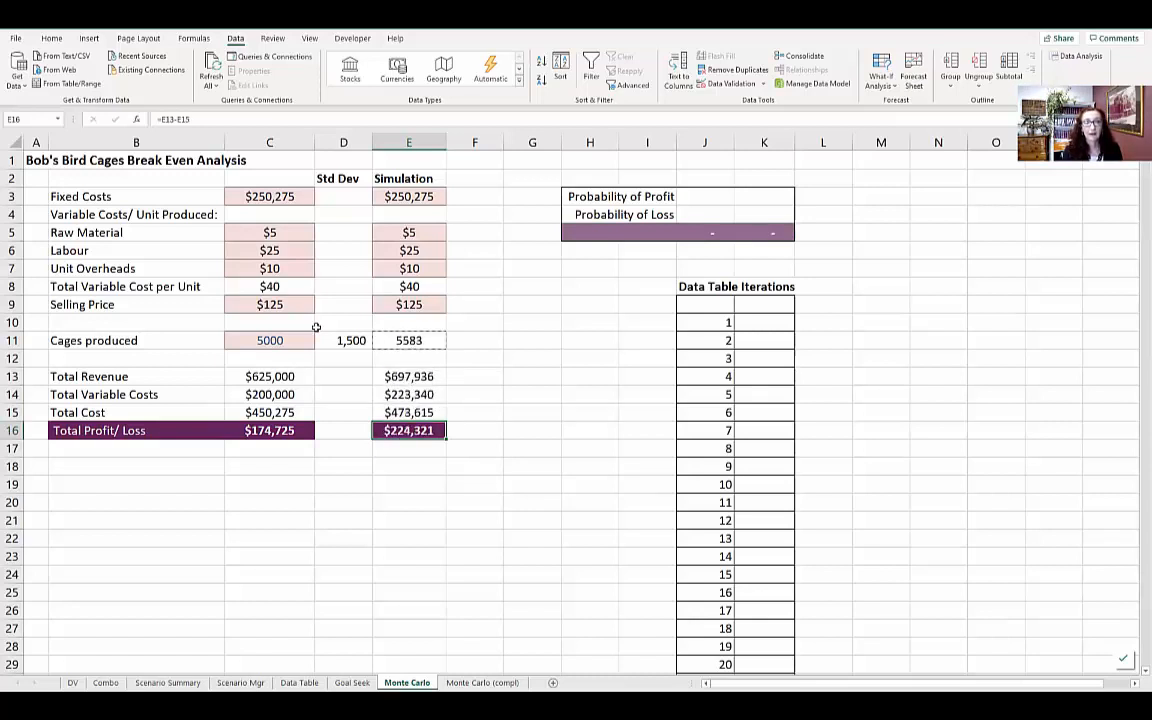
pyautogui.press('F9')
pyautogui.press('F9')
pyautogui.press('F9')
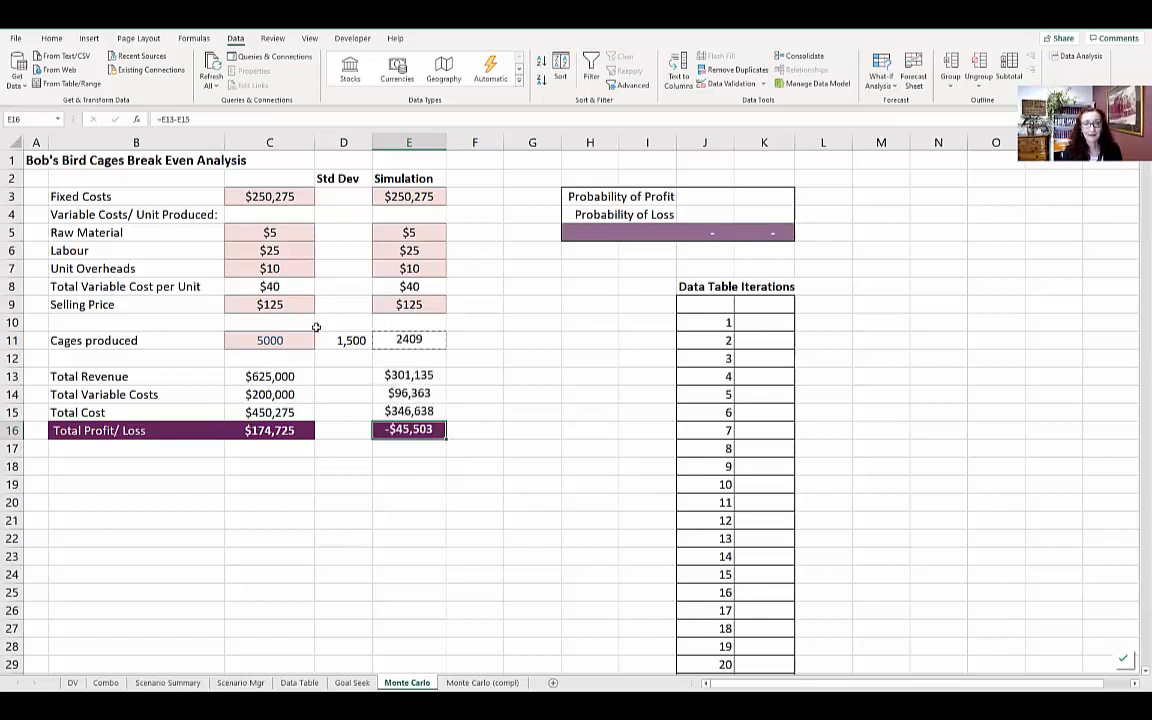
pyautogui.press('F9')
pyautogui.press('F9')
pyautogui.press('F9')
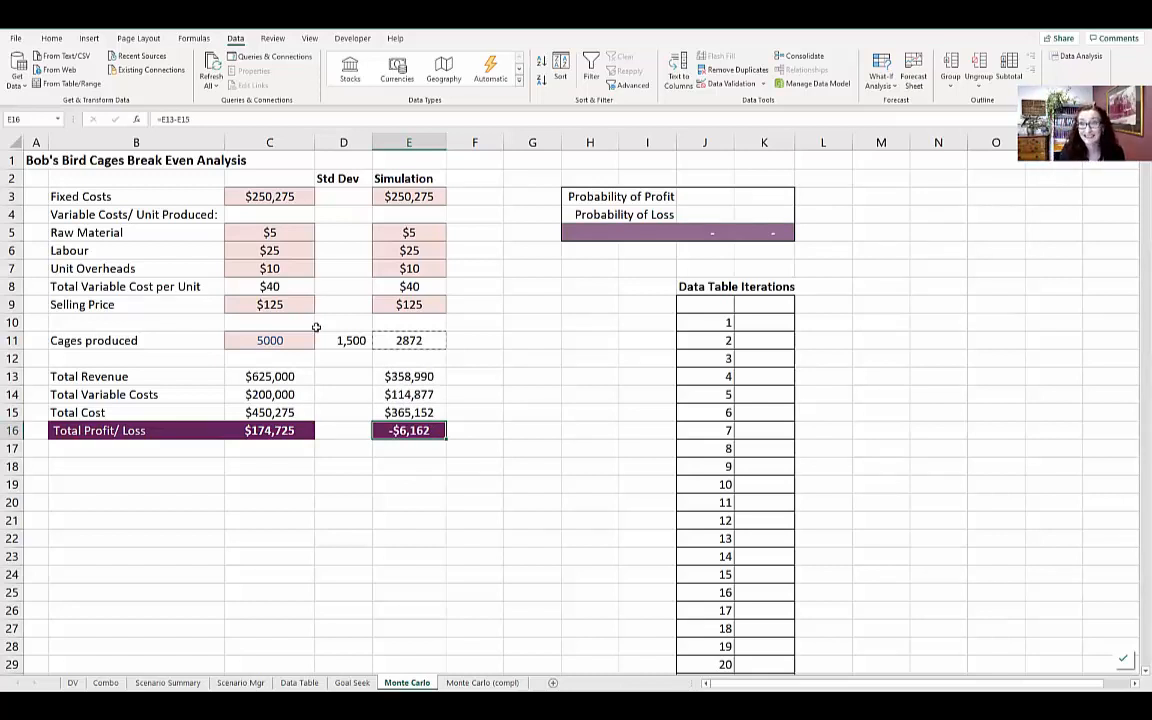
# Link K9, the header cell of the Data Table Iterations, to the simulated Total Profit/Loss with =E16.
pyautogui.click(764, 306)
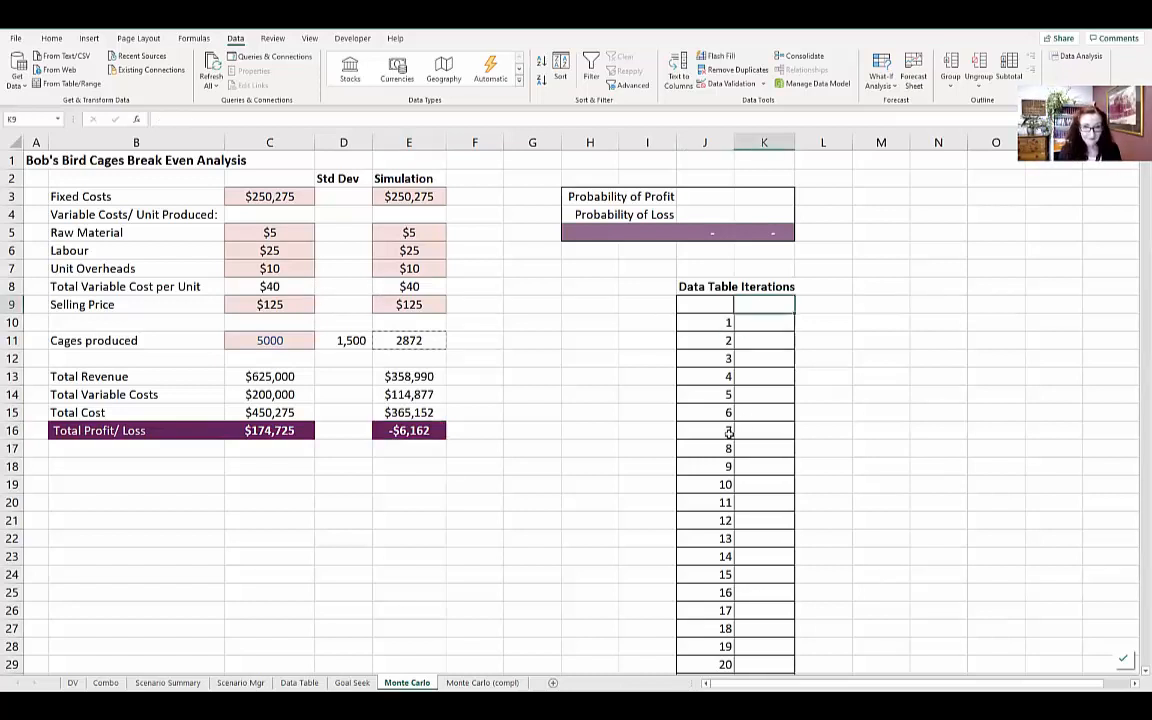
pyautogui.write('=')
pyautogui.click(409, 430)
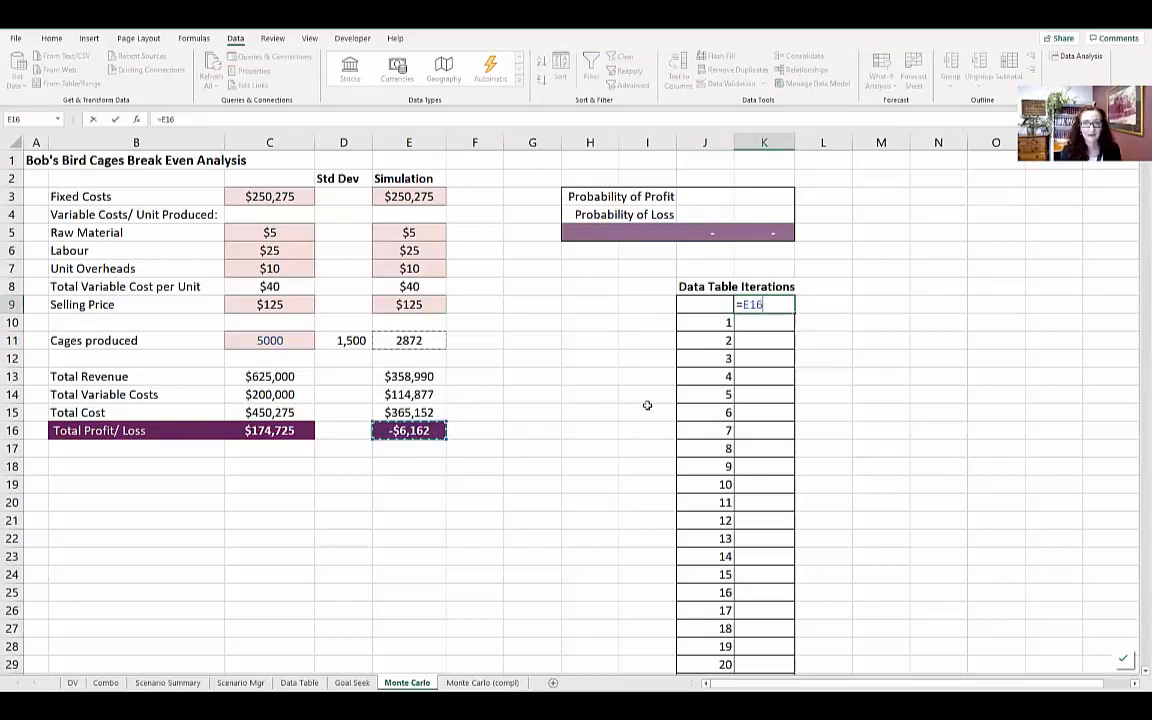
pyautogui.hotkey('shift', 'Tab')
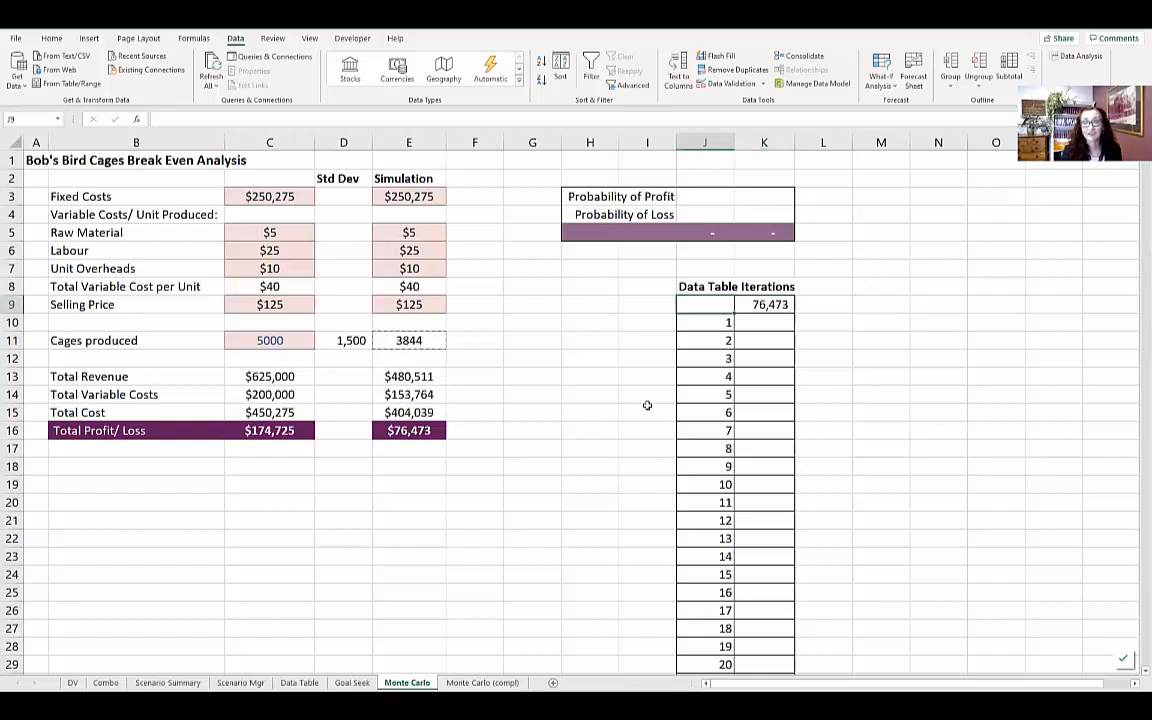
# Create a one-variable data table over J9:K1009 with the blank cell M9 as the column input cell.
pyautogui.hotkey('shift', 'Down')
pyautogui.hotkey('shift', 'Right')
pyautogui.hotkey('ctrl', 'shift', 'Down')
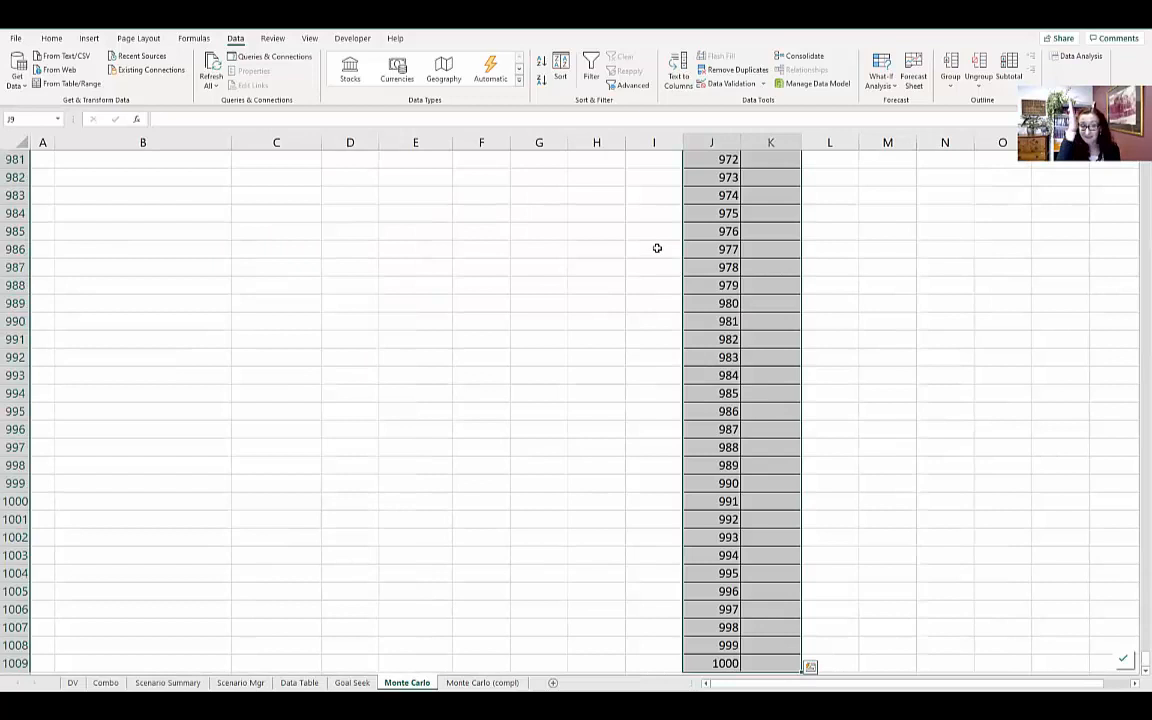
pyautogui.click(880, 78)
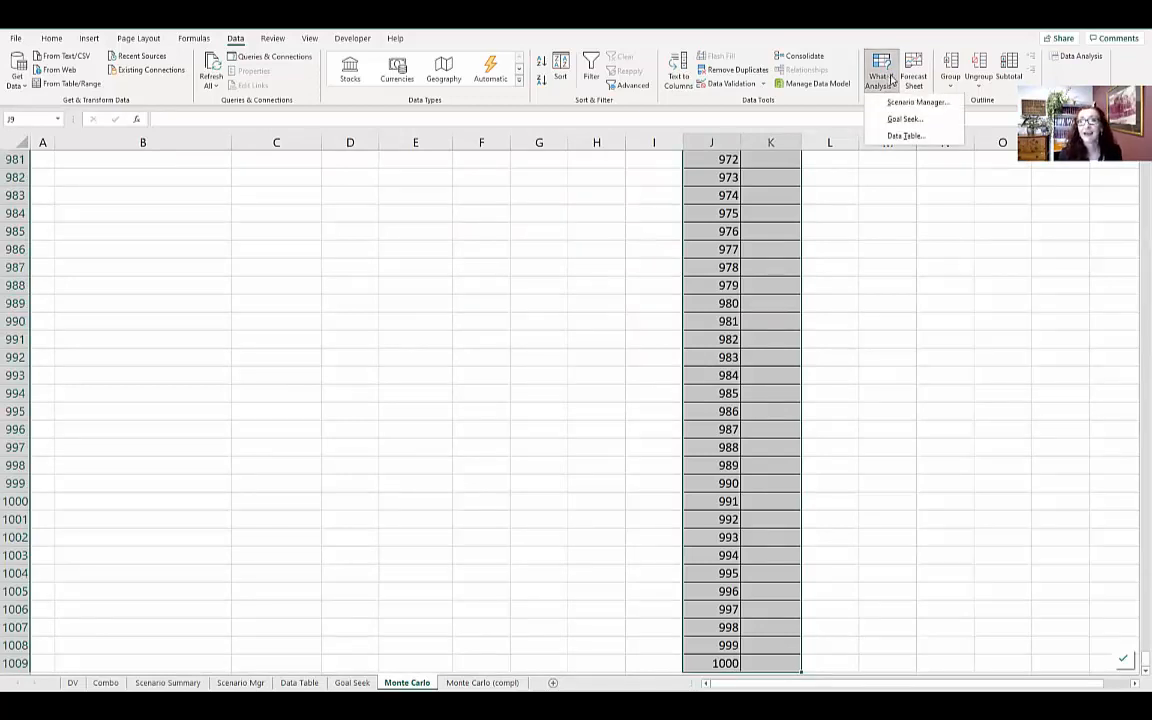
pyautogui.click(895, 136)
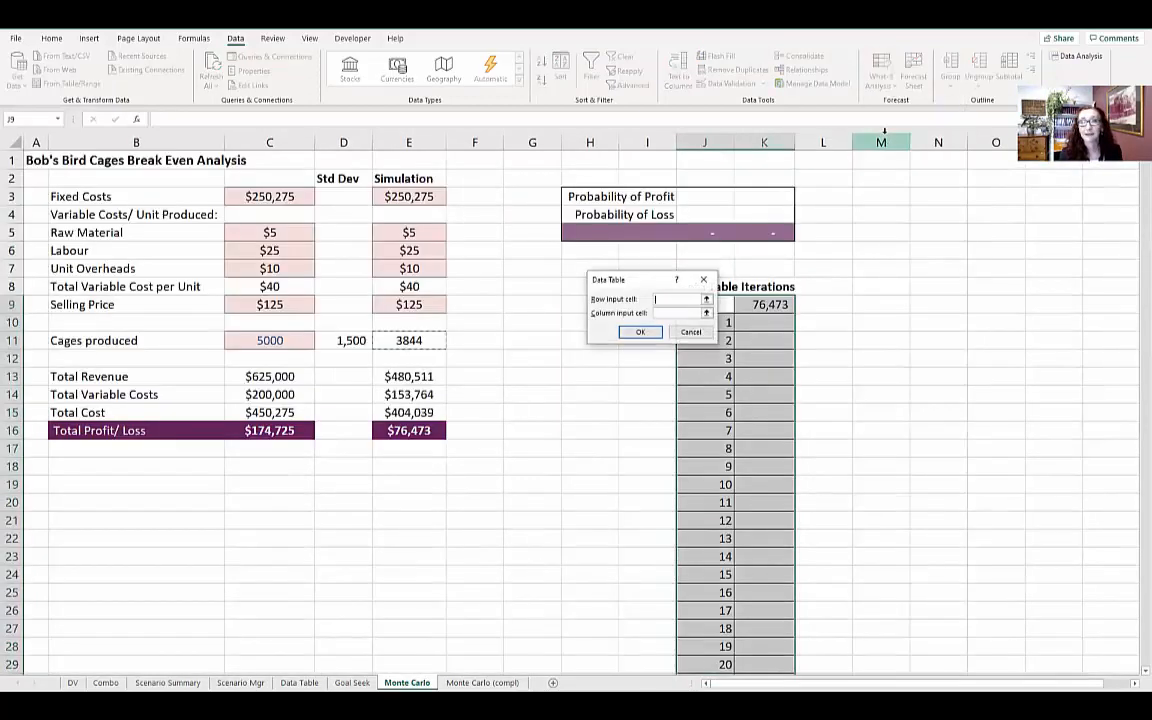
pyautogui.click(881, 303)
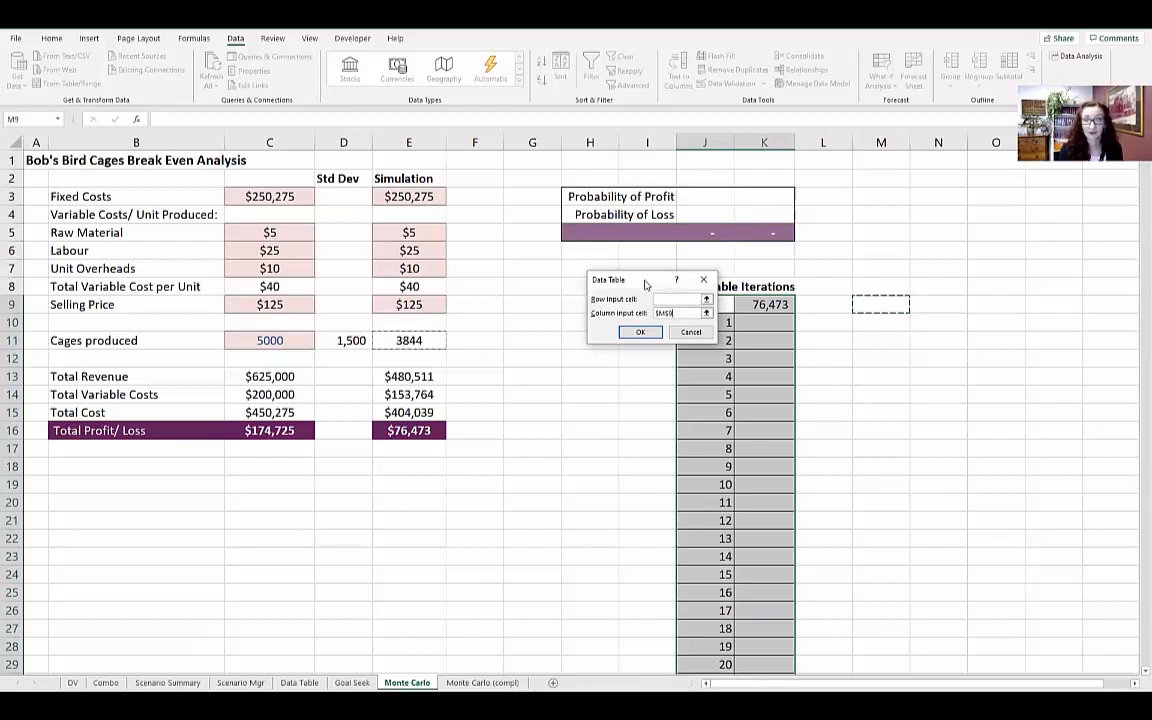
pyautogui.click(641, 332)
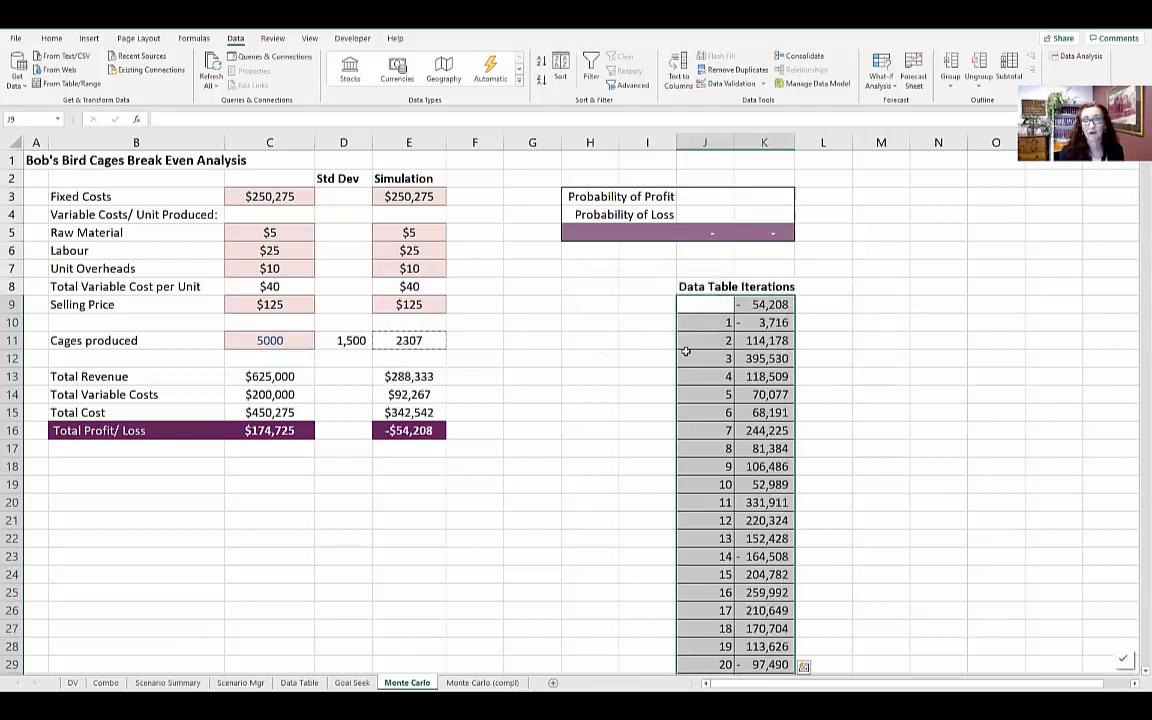
# Examine the simulated profit/loss results and the table formula down column K of the Data Table Iterations.
pyautogui.click(764, 340)
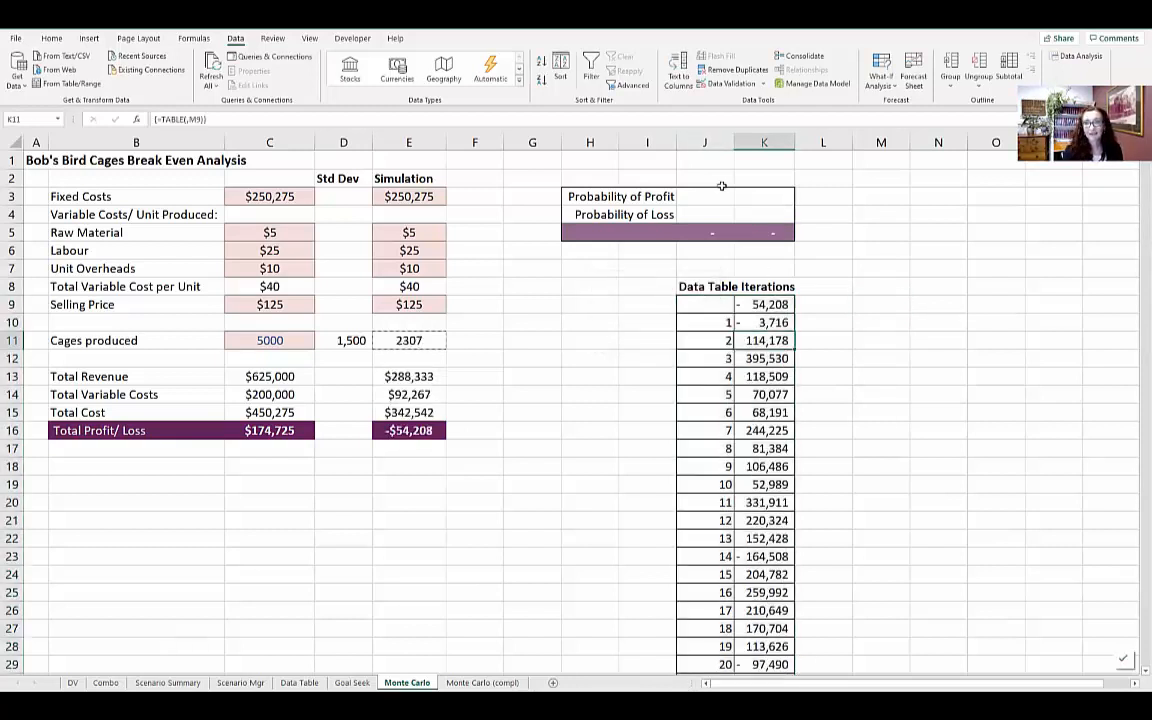
pyautogui.press('pagedown')
pyautogui.press('pagedown')
pyautogui.press('pagedown')
pyautogui.press('pagedown')
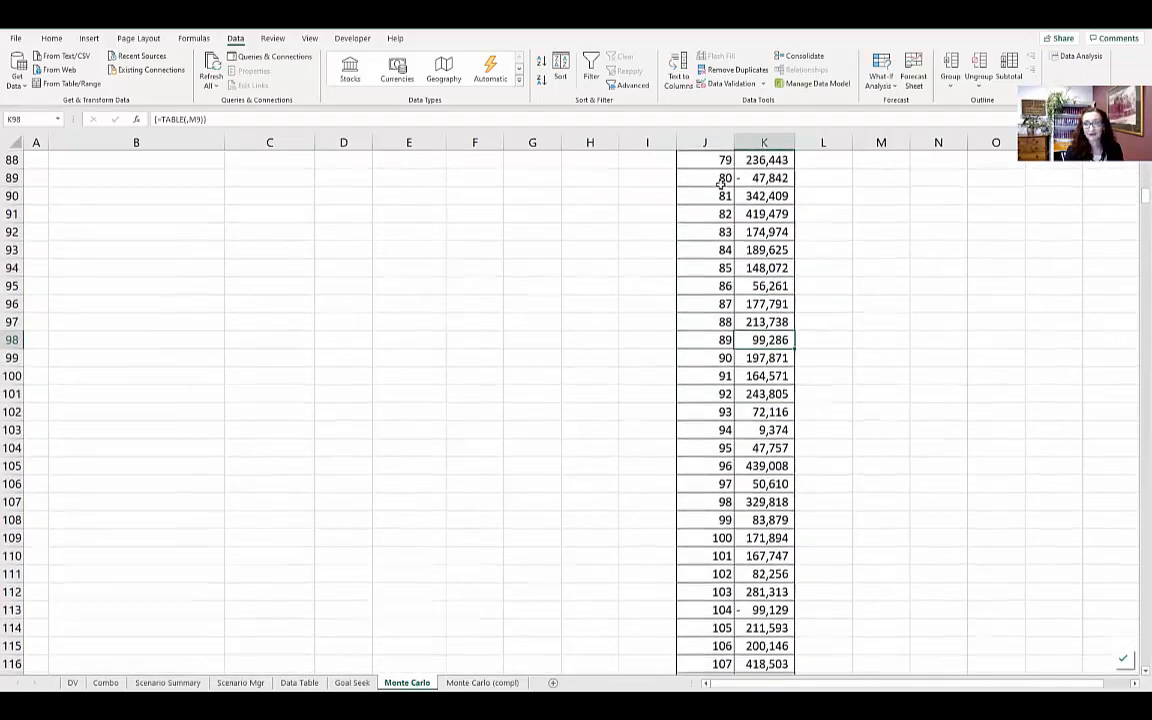
pyautogui.press('pagedown')
pyautogui.press('pagedown')
pyautogui.press('pagedown')
pyautogui.press('pagedown')
pyautogui.press('pagedown')
pyautogui.hotkey('ctrl', 'Up')
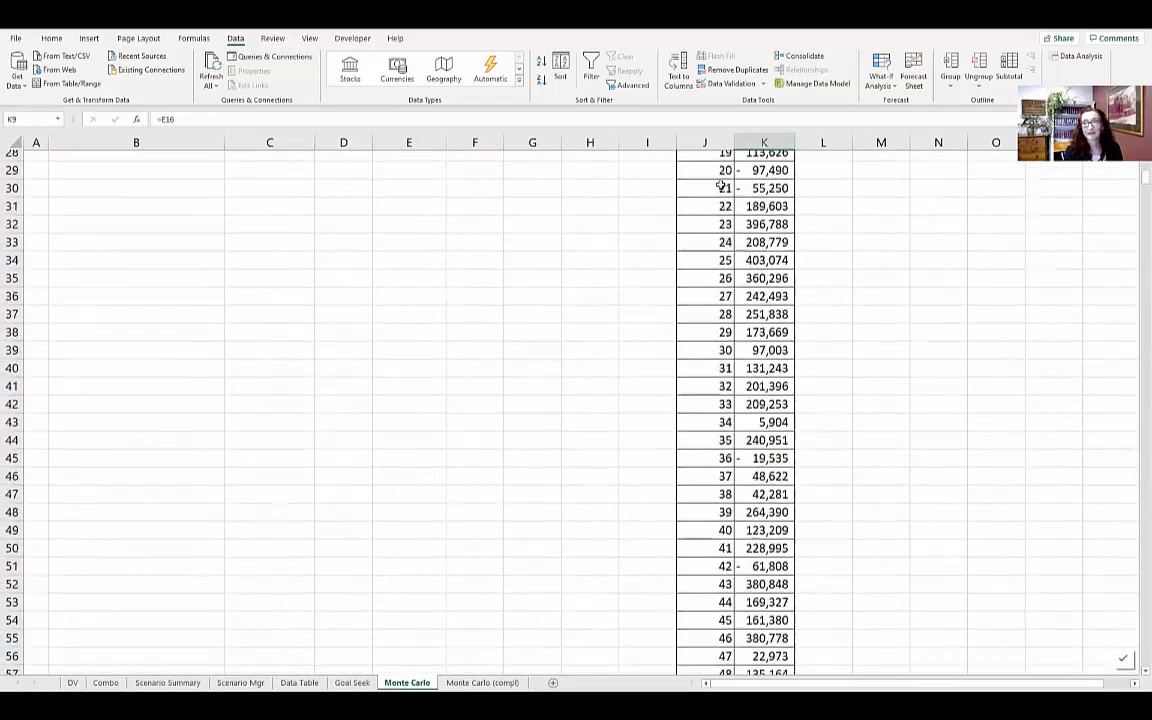
pyautogui.press('Up')
pyautogui.press('Up')
pyautogui.press('Up')
pyautogui.press('Up')
pyautogui.press('Up')
pyautogui.press('Up')
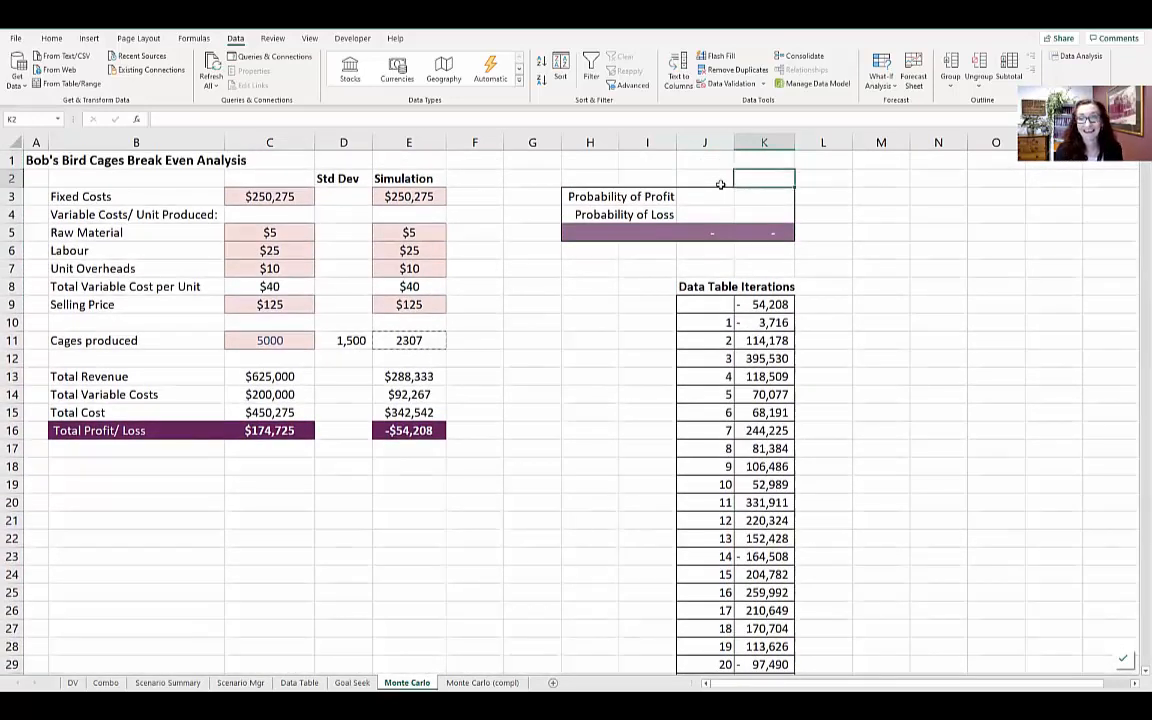
# Insert the recommended line chart for the Data Table Iterations range J9:K1009.
pyautogui.click(714, 322)
pyautogui.press('Up')
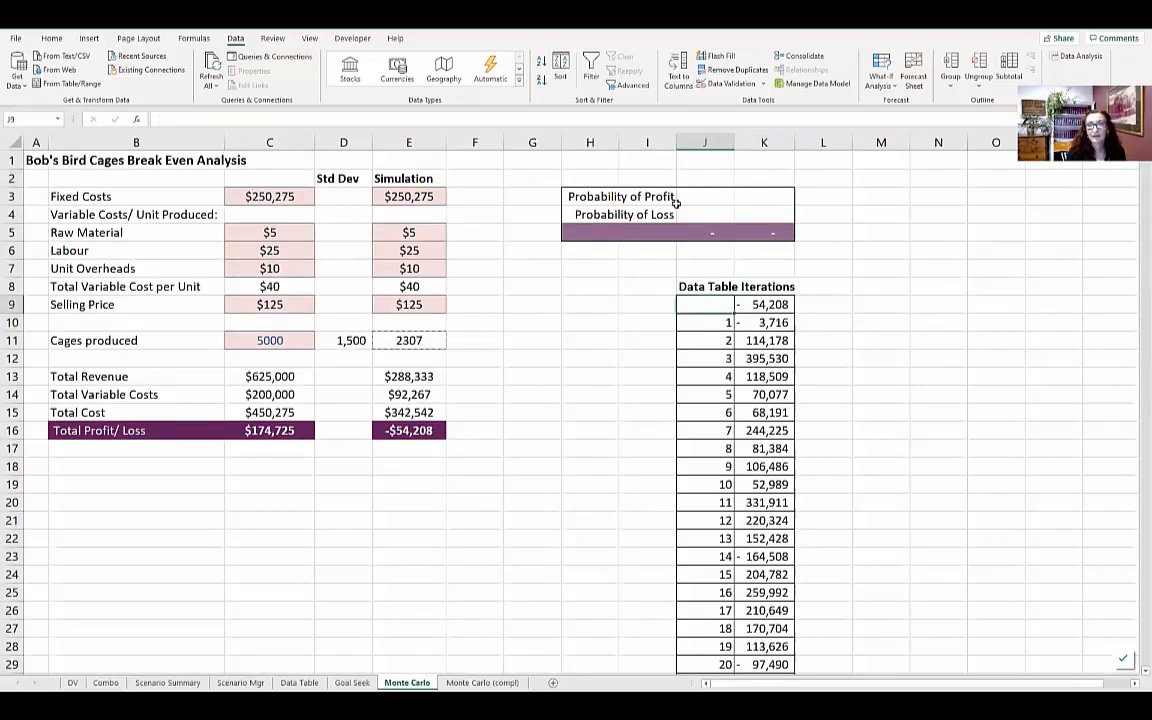
pyautogui.hotkey('shift', 'Right')
pyautogui.hotkey('shift', 'Down')
pyautogui.hotkey('ctrl', 'shift', 'Down')
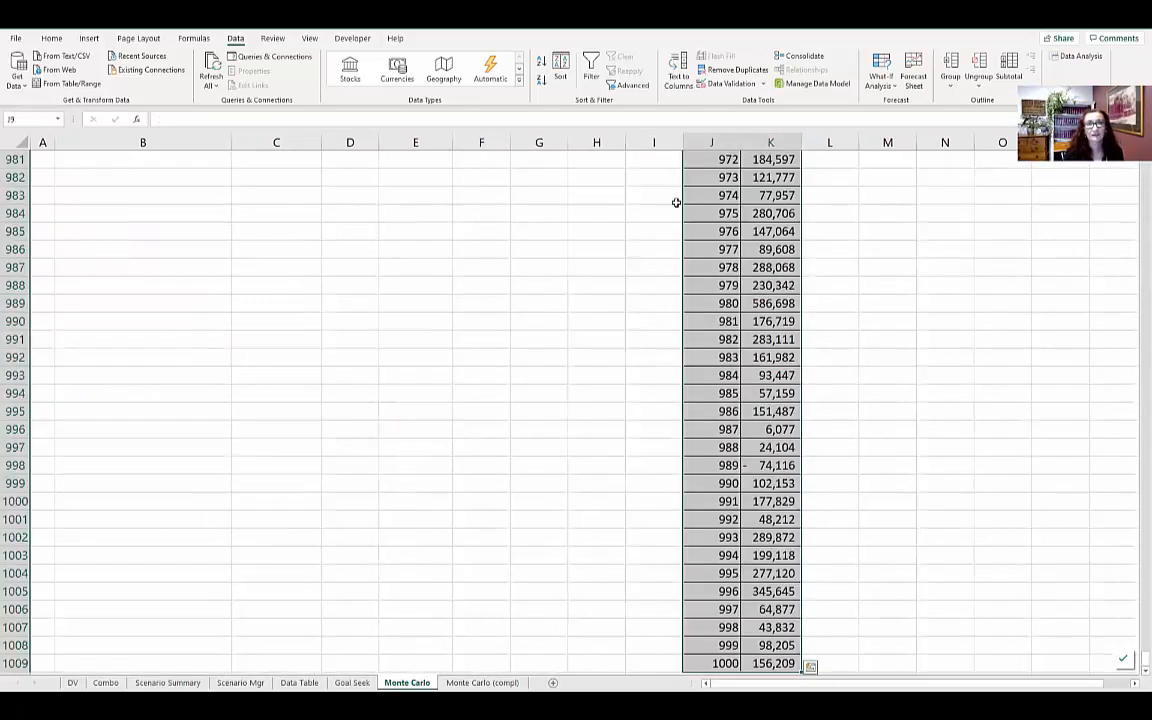
pyautogui.click(89, 38)
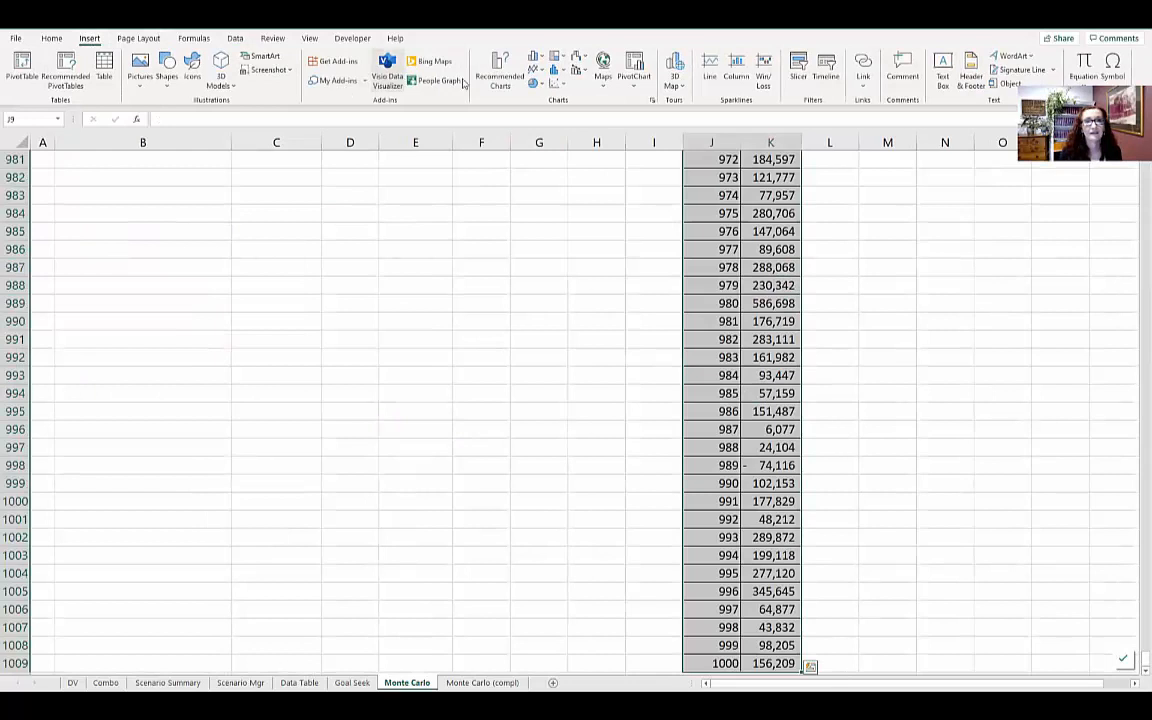
pyautogui.click(536, 69)
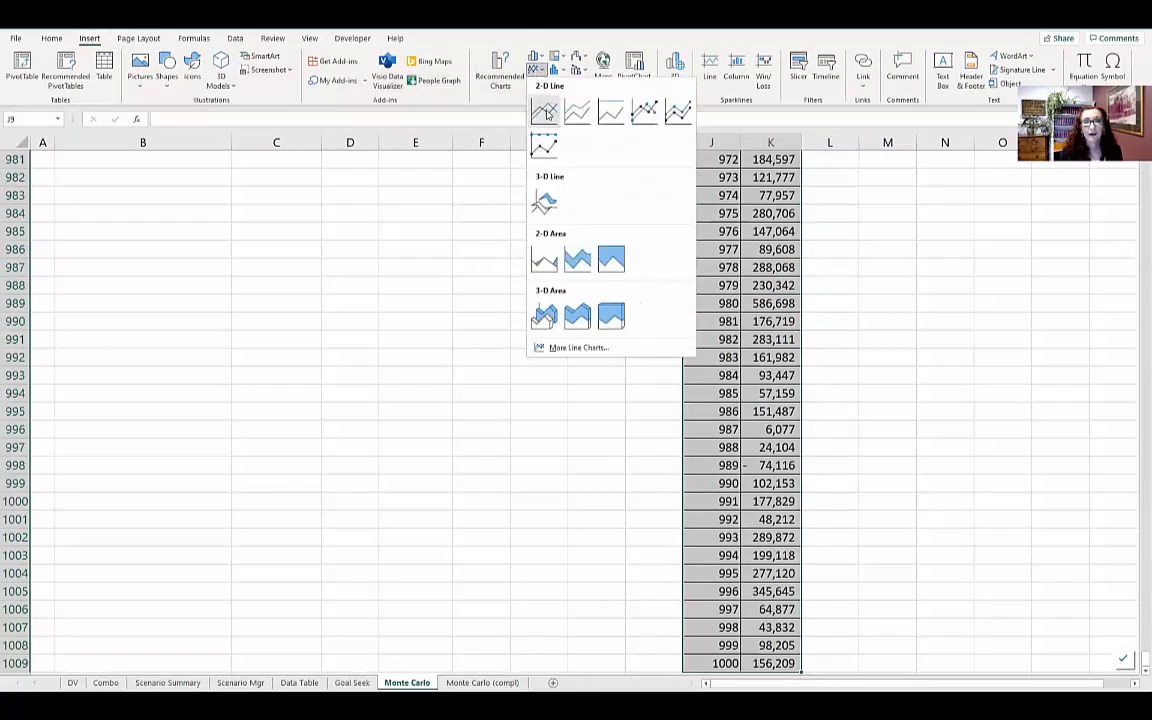
pyautogui.click(503, 80)
pyautogui.click(482, 314)
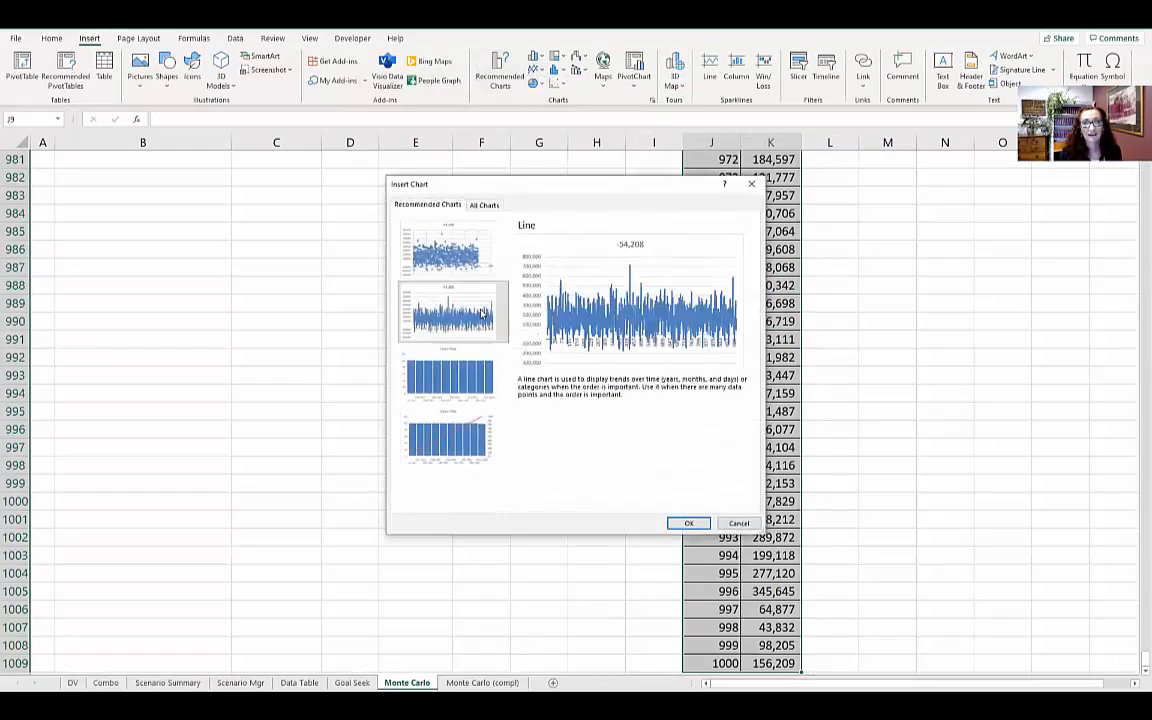
pyautogui.click(688, 523)
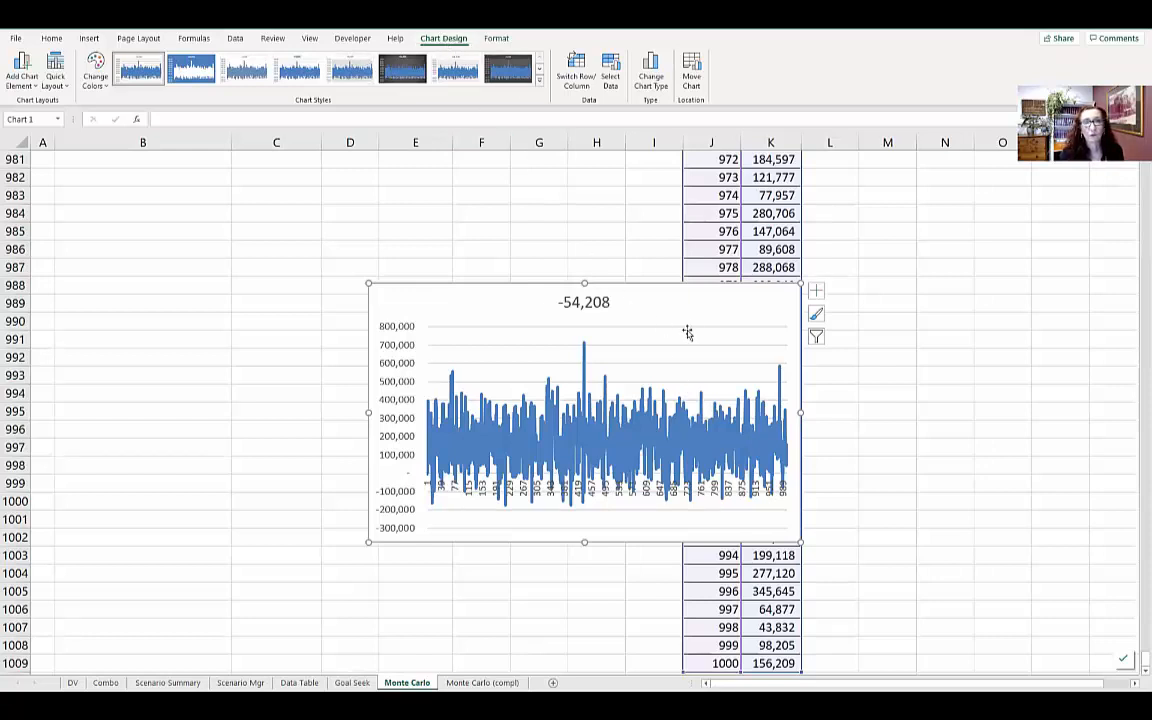
# Change the chart type to Histogram and recolour its bars with the colourful palette that starts with orange.
pyautogui.click(647, 90)
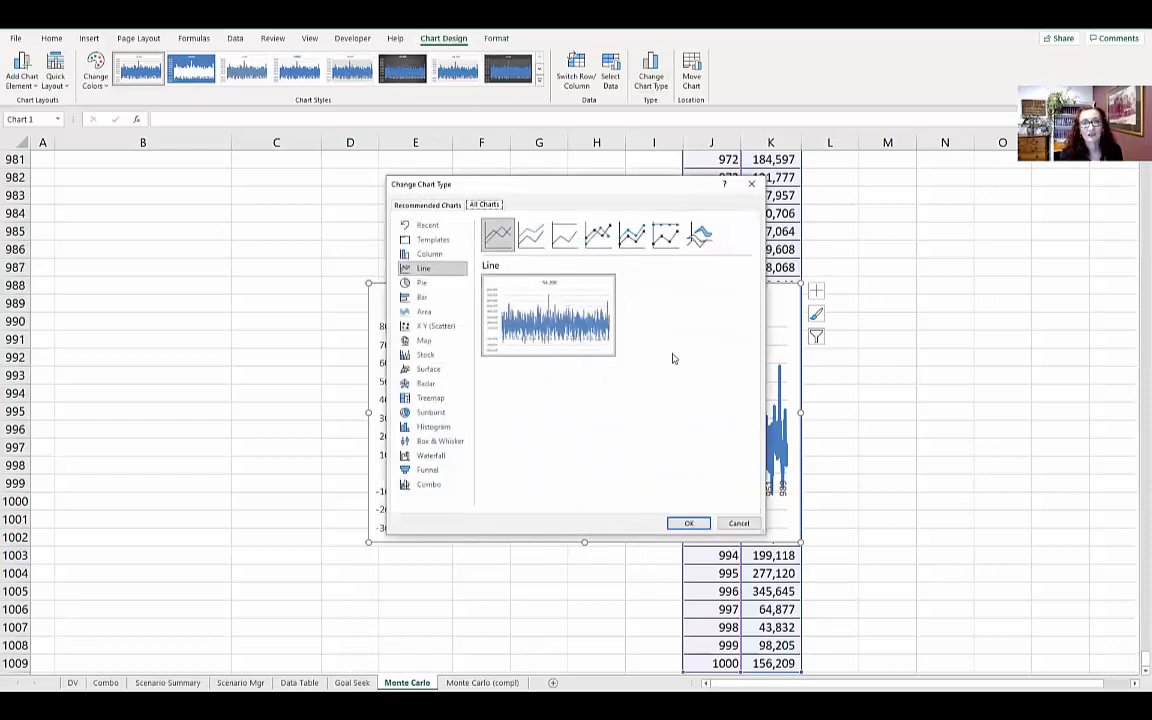
pyautogui.click(430, 428)
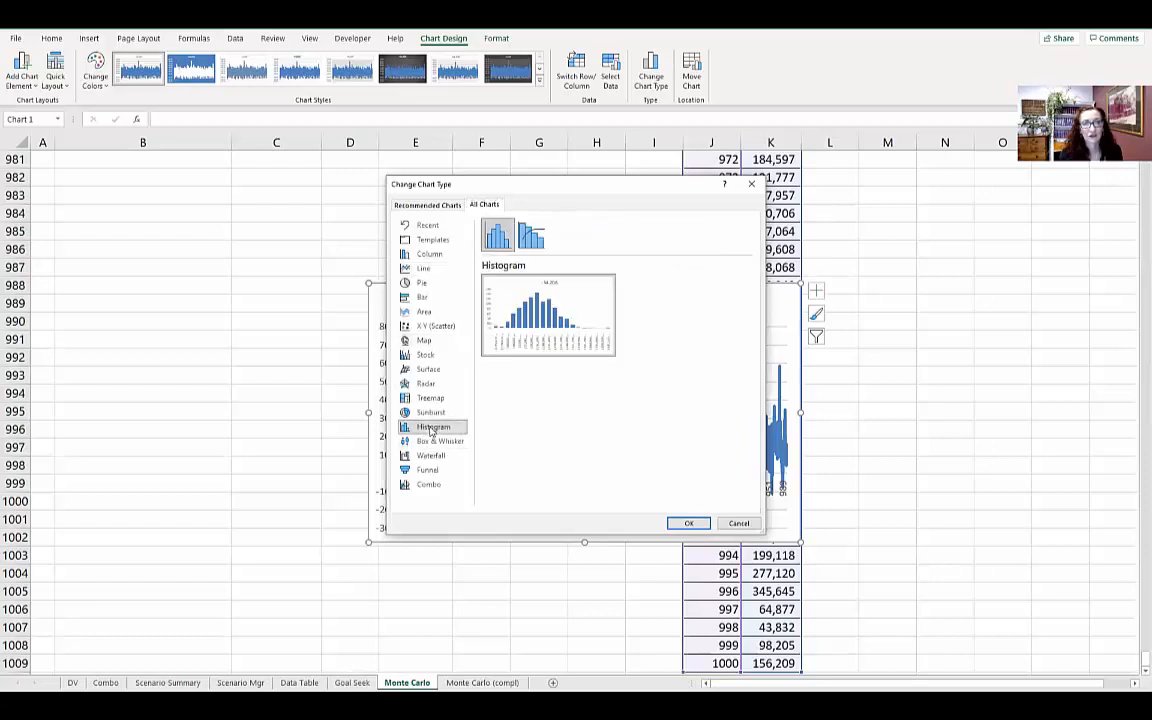
pyautogui.click(676, 522)
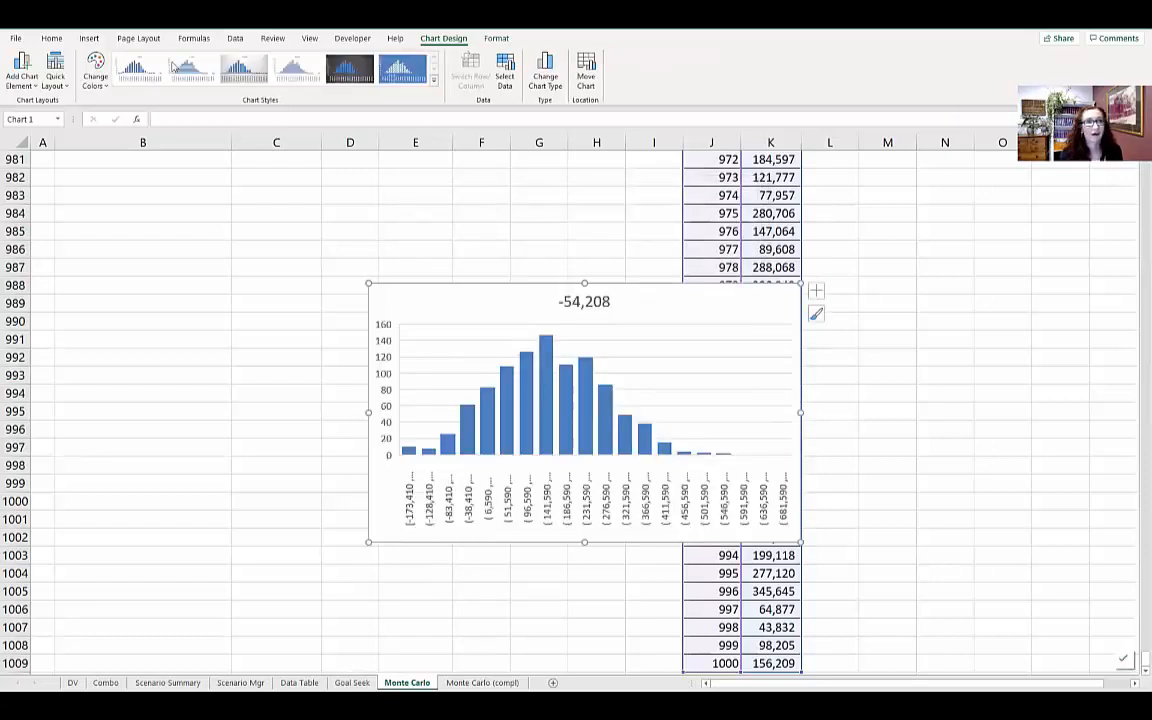
pyautogui.click(95, 75)
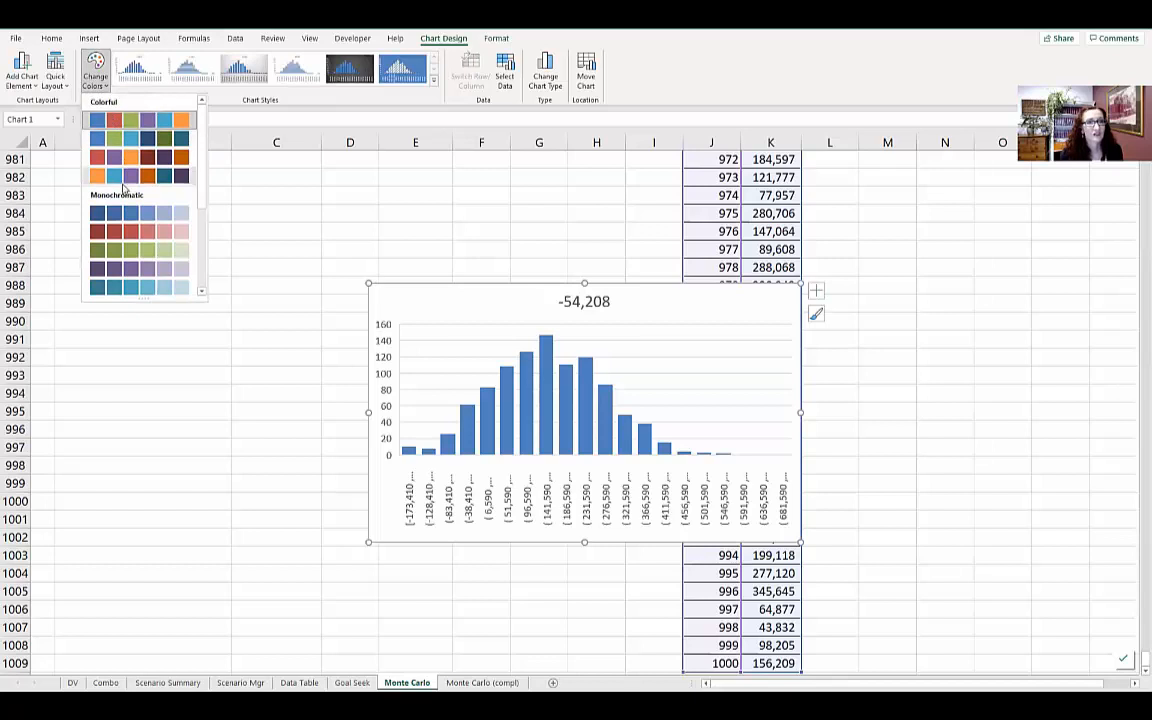
pyautogui.click(115, 175)
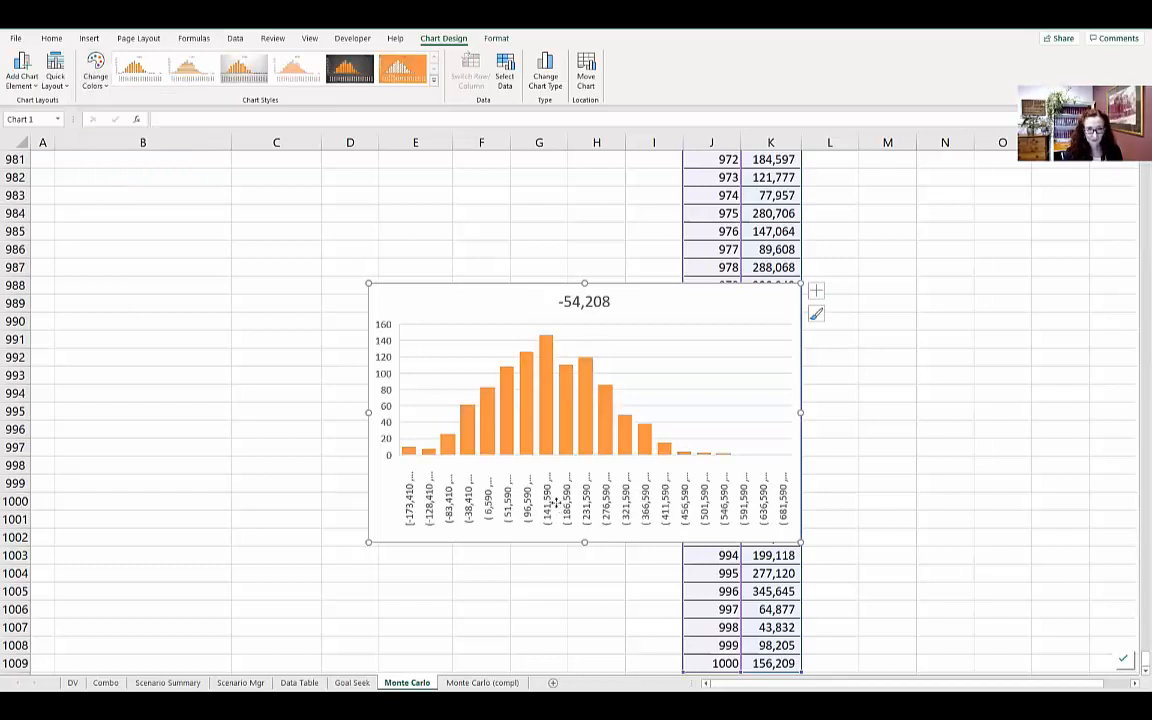
# Delete the histogram's chart title and its horizontal axis labels.
pyautogui.click(576, 302)
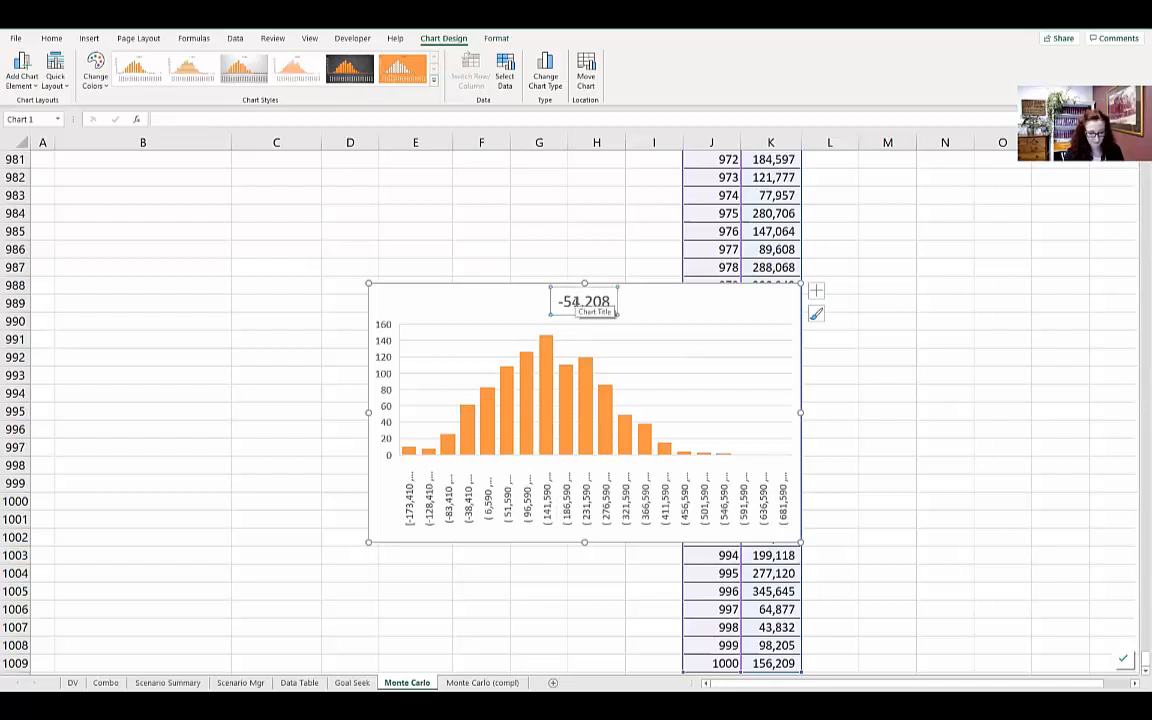
pyautogui.press('Delete')
pyautogui.click(528, 485)
pyautogui.press('Delete')
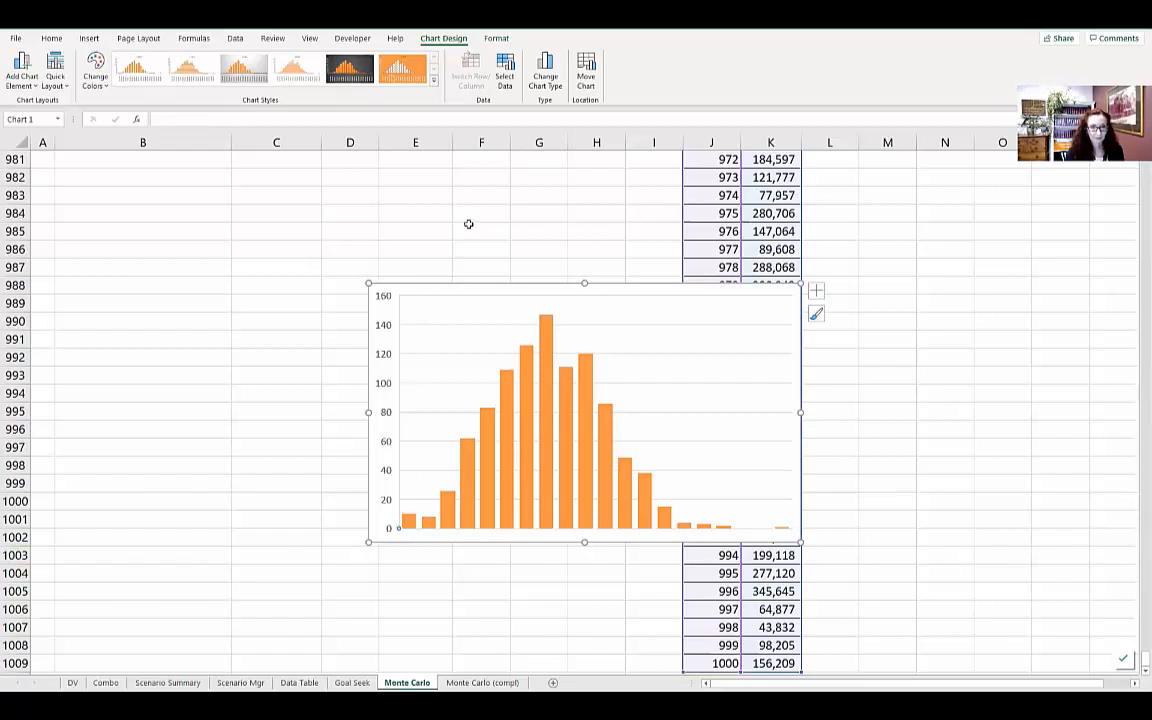
# Cut the histogram and paste it near the start of the sheet, placing it just below the Total Profit/Loss row.
pyautogui.hotkey('ctrl', 'x')
pyautogui.hotkey('ctrl', 'Home')
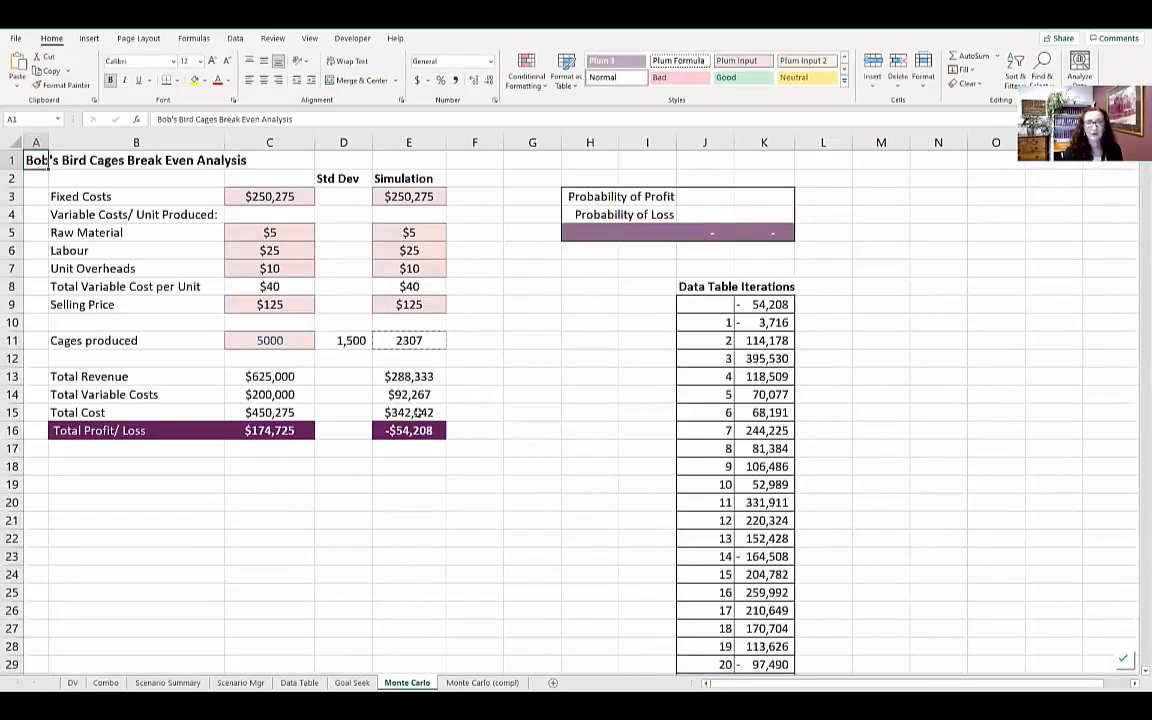
pyautogui.click(105, 500)
pyautogui.hotkey('ctrl', 'v')
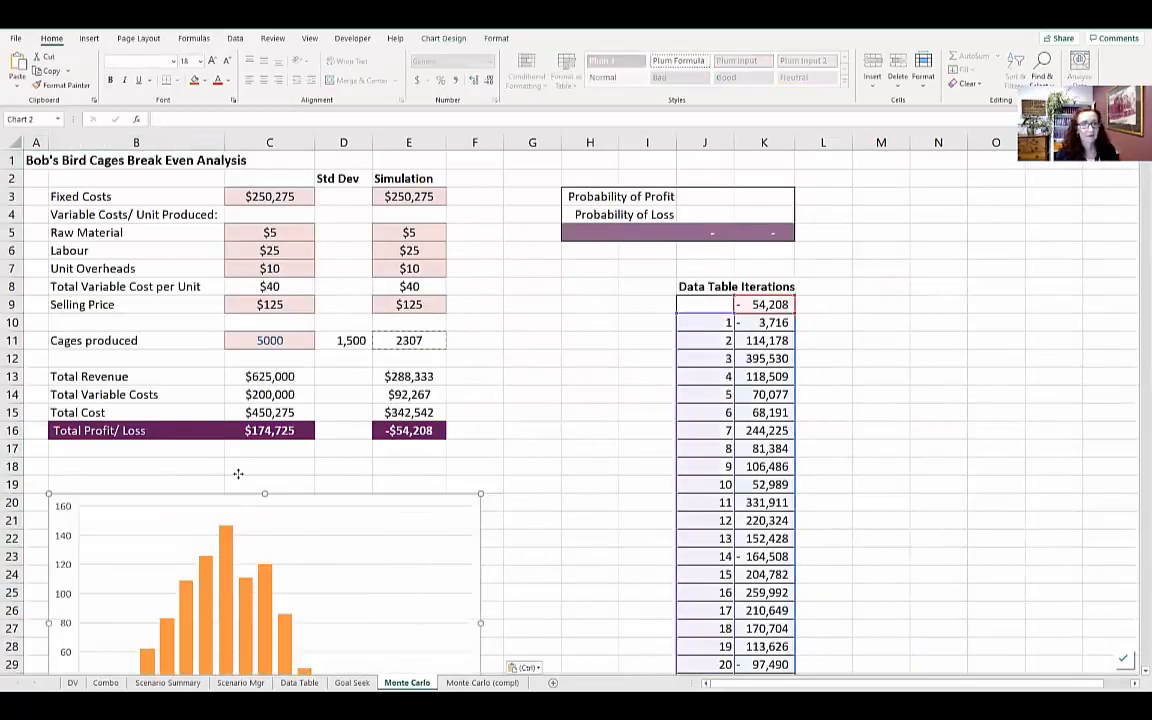
pyautogui.moveTo(238, 473); pyautogui.dragTo(264, 434)
pyautogui.scroll(-1, 378, 298)
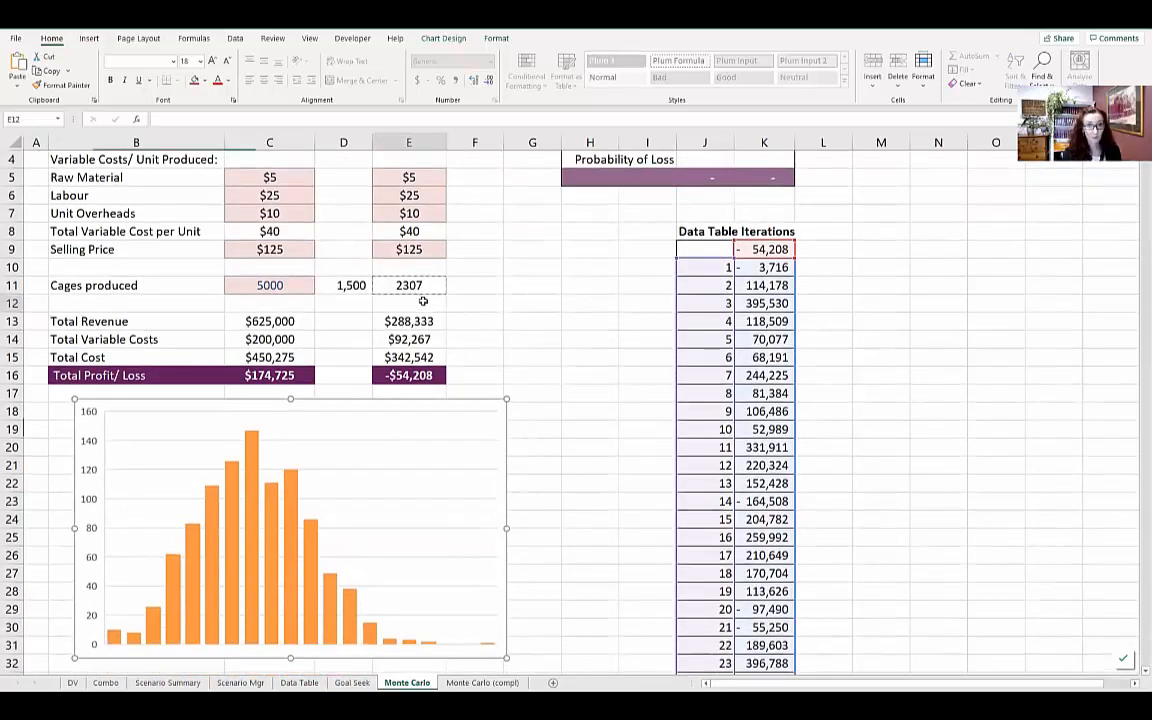
# Recalculate the sheet several times to examine how the histogram and simulated iterations respond.
pyautogui.click(427, 301)
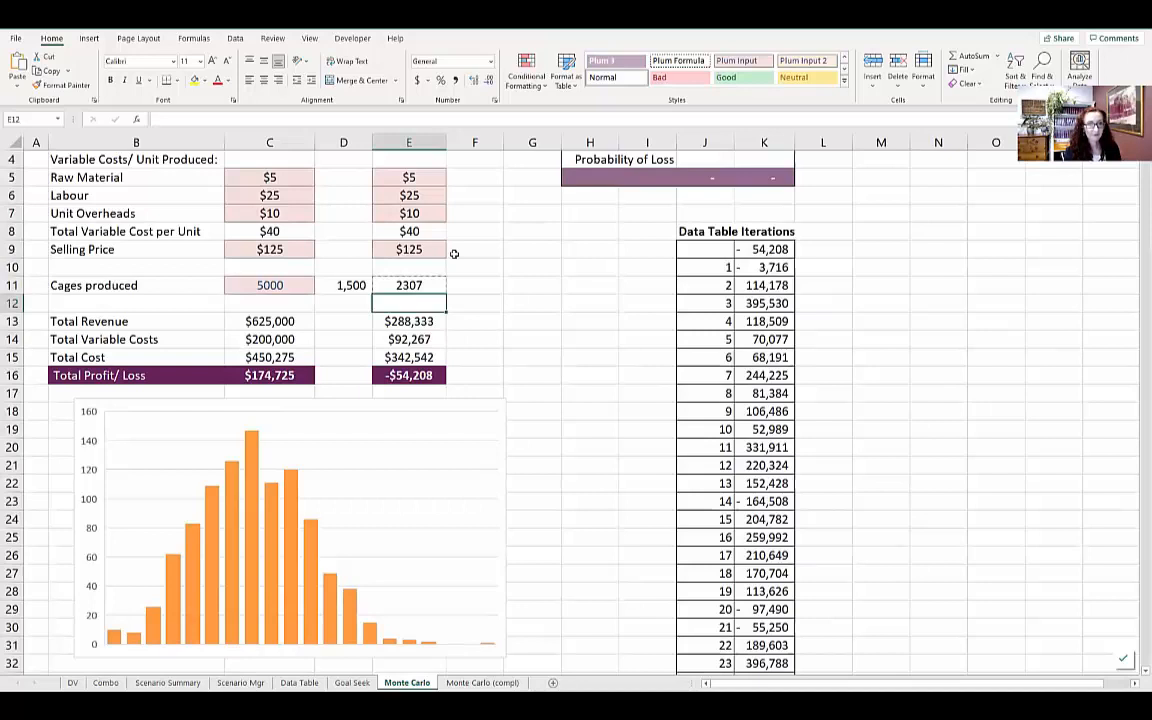
pyautogui.press('F9')
pyautogui.press('F9')
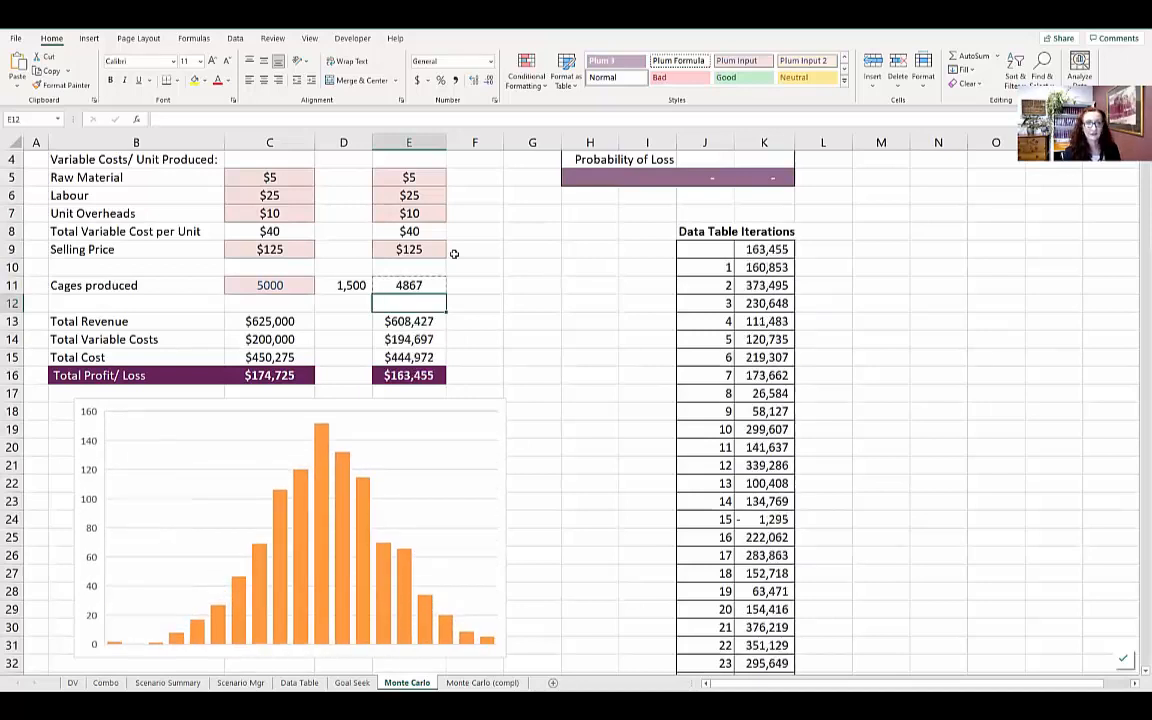
pyautogui.press('F9')
pyautogui.press('F9')
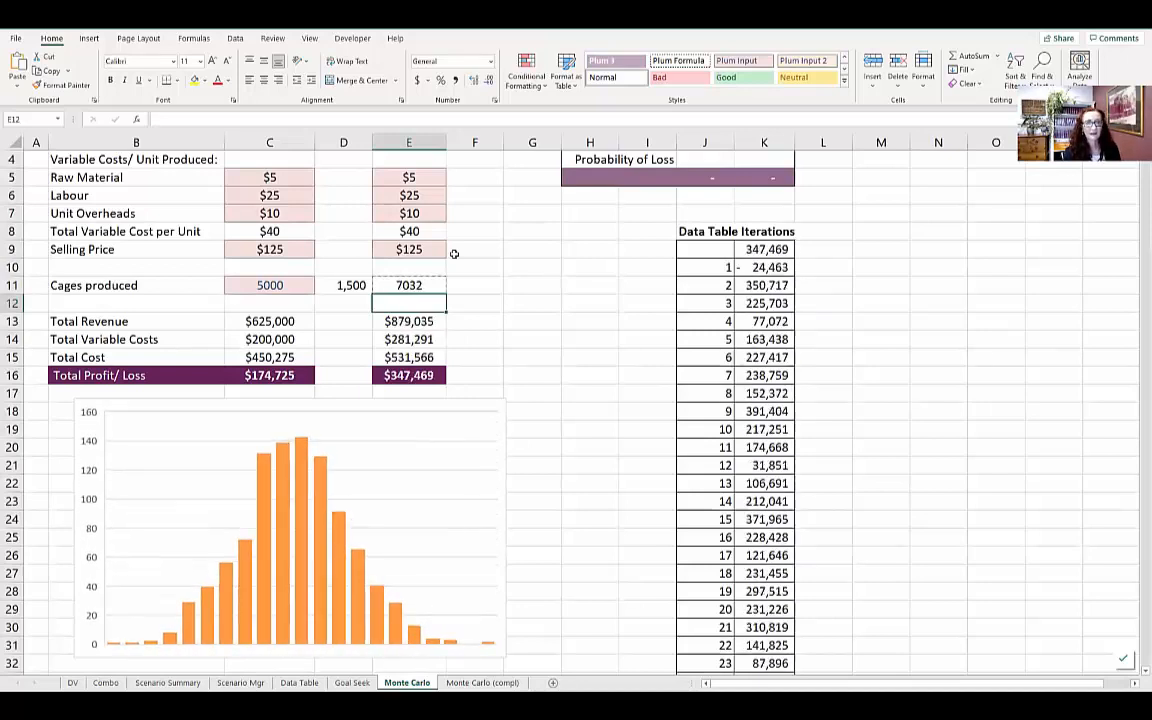
pyautogui.press('F9')
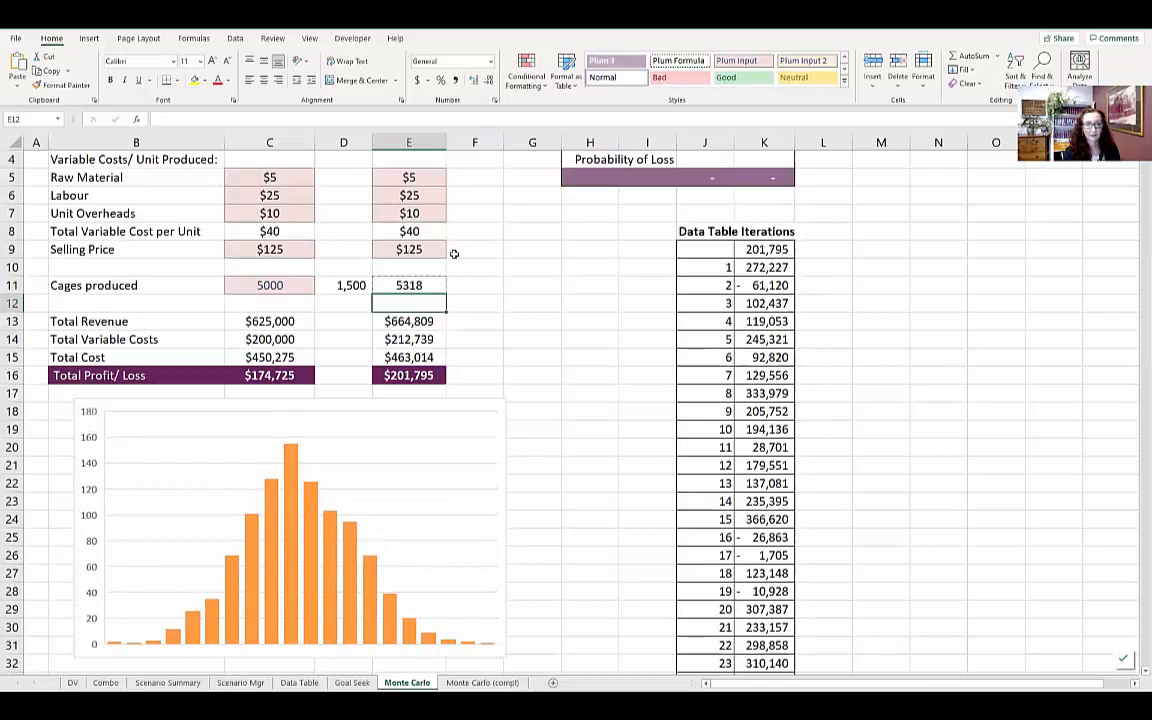
# Start a COUNTIF in J3 for Probability of Profit, using the absolute range $K$10:$K$1009 of data table results.
pyautogui.scroll(1, 680, 280)
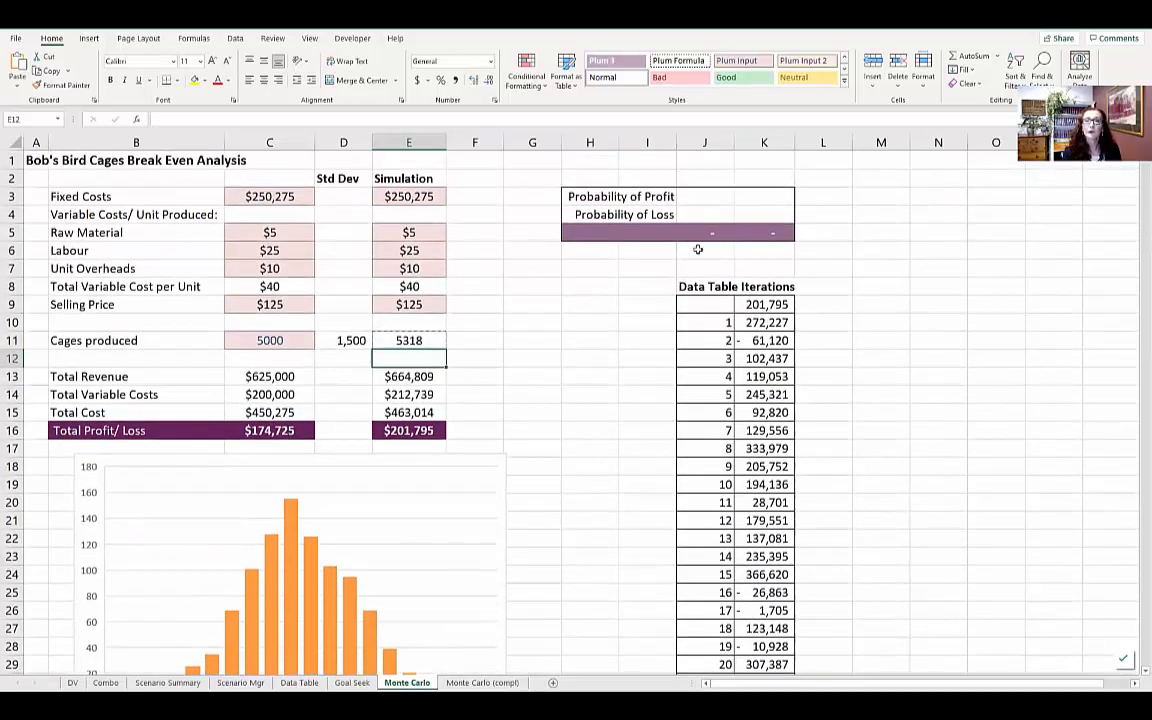
pyautogui.click(705, 196)
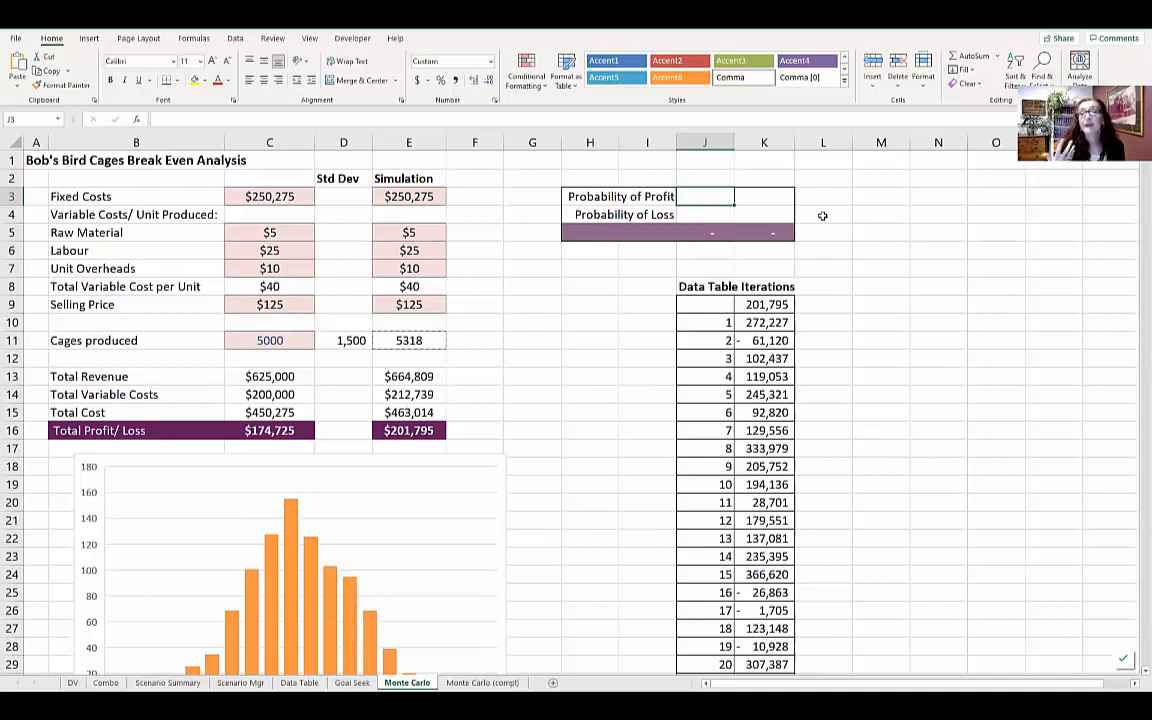
pyautogui.write('=COU')
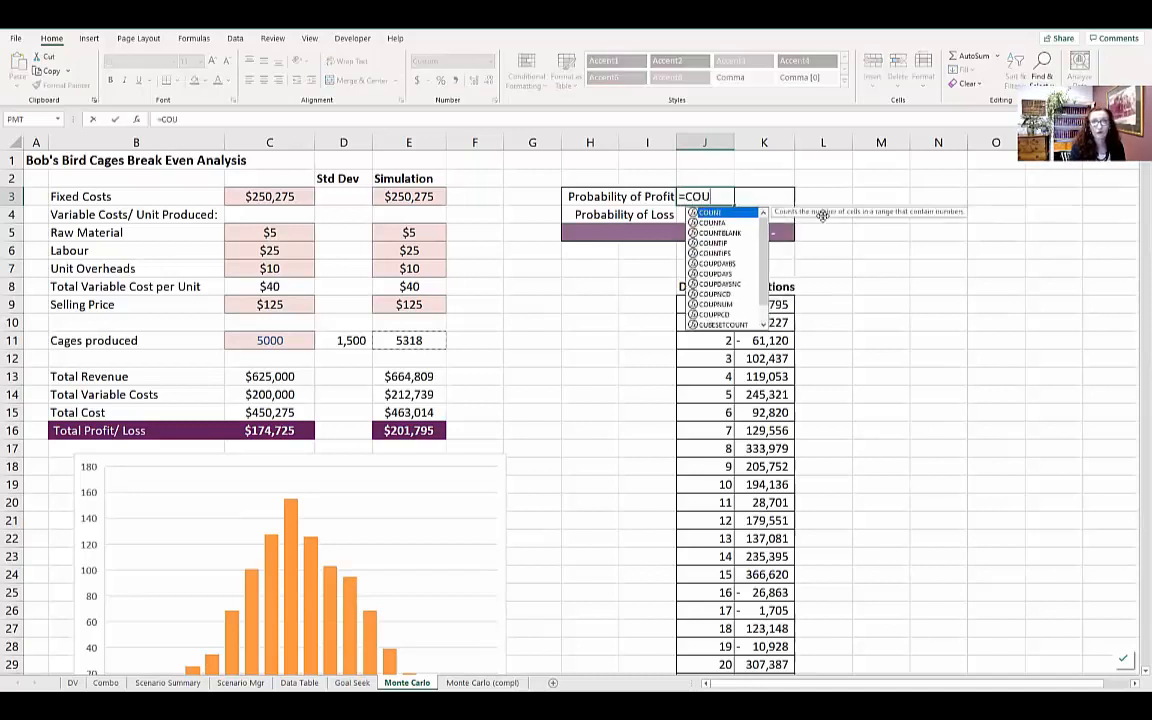
pyautogui.write('NTIF(')
pyautogui.hotkey('ctrl', 'a')
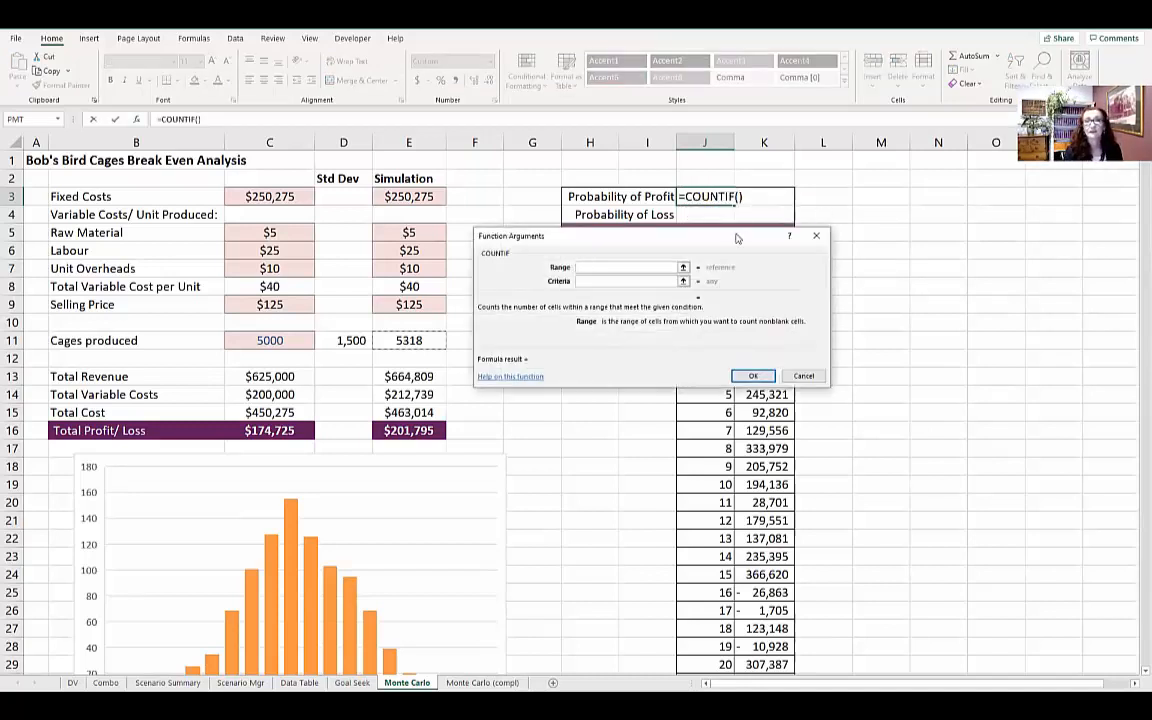
pyautogui.moveTo(818, 236); pyautogui.dragTo(541, 240)
pyautogui.click(752, 322)
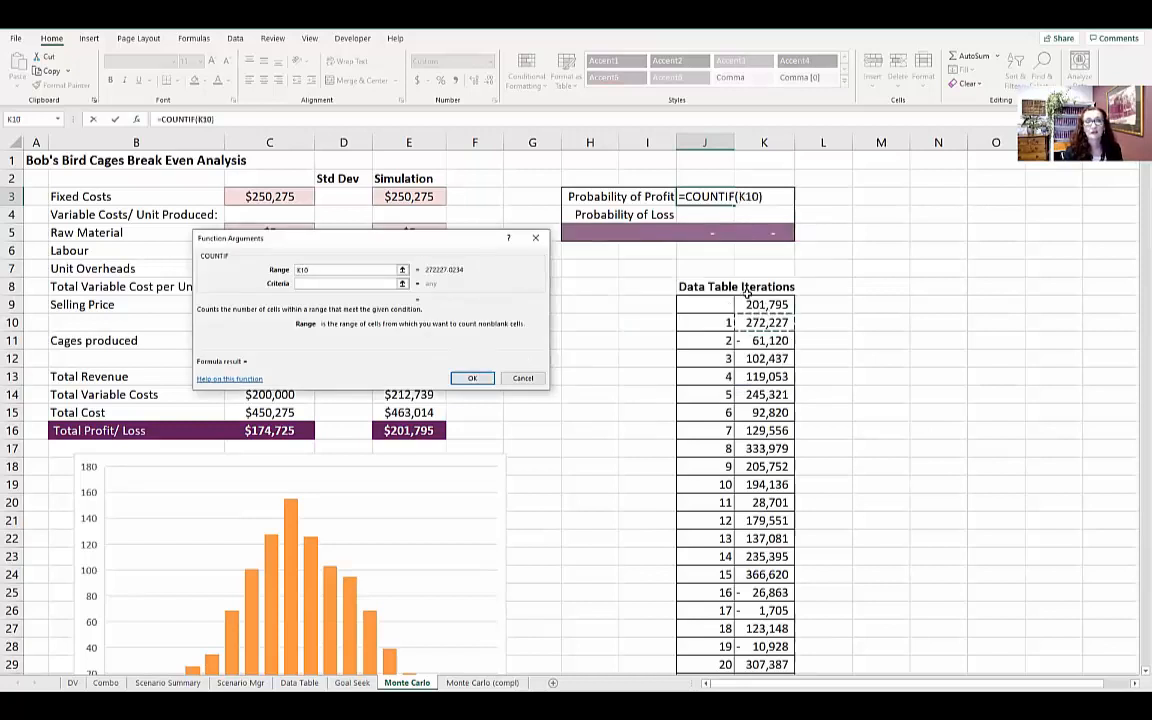
pyautogui.hotkey('ctrl', 'shift', 'Down')
pyautogui.press('F4')
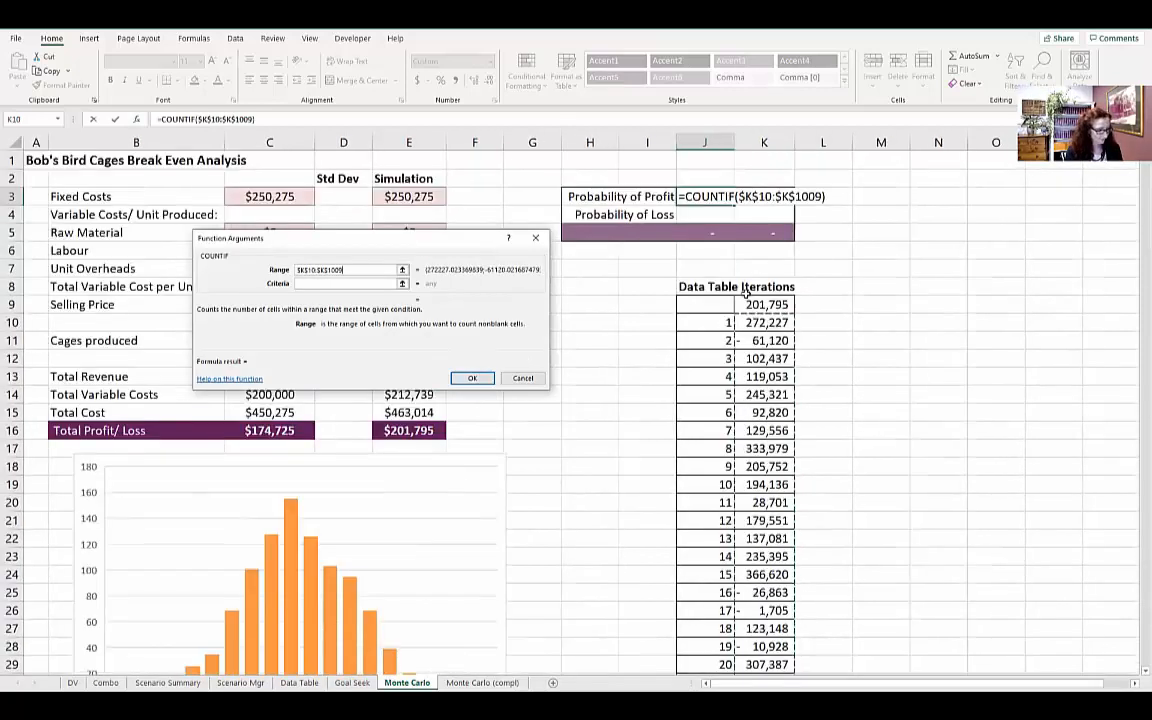
# Set the COUNTIF criteria to >0 and complete the Probability of Profit formula.
pyautogui.press('Tab')
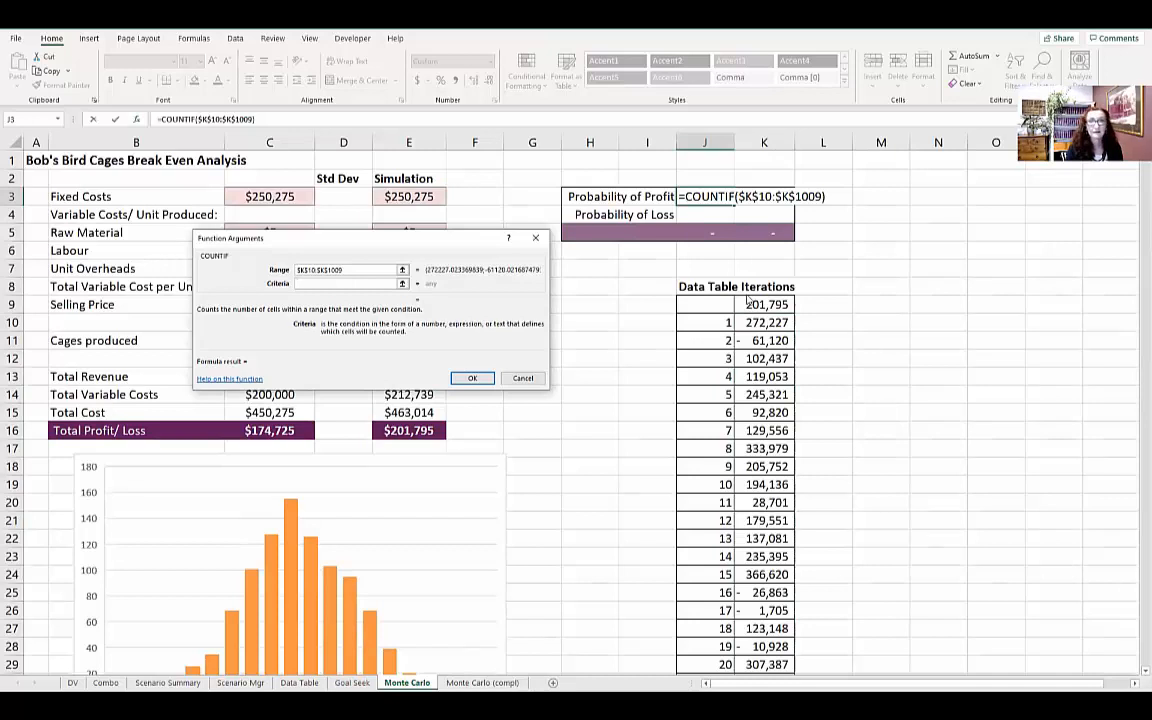
pyautogui.write('>=')
pyautogui.press('BackSpace')
pyautogui.write('0')
pyautogui.click(472, 378)
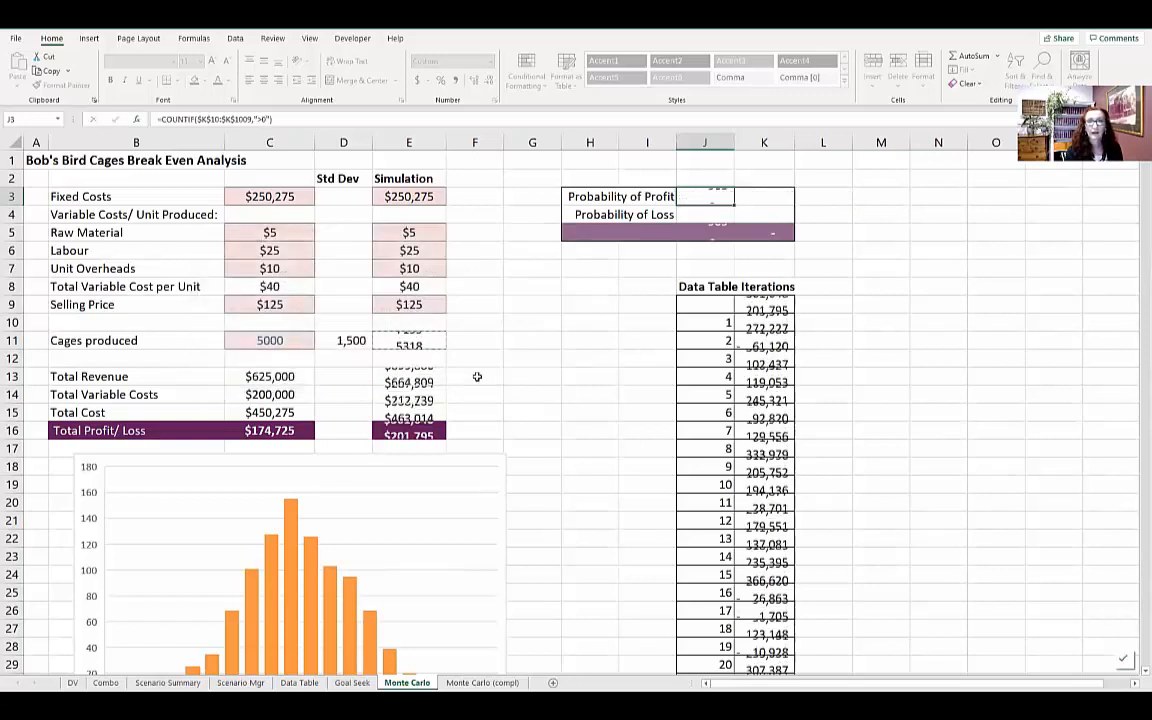
# Copy the J3 COUNTIF into J4 for Probability of Loss without its formatting and change the criterion to "<0".
pyautogui.hotkey('ctrl', 'c')
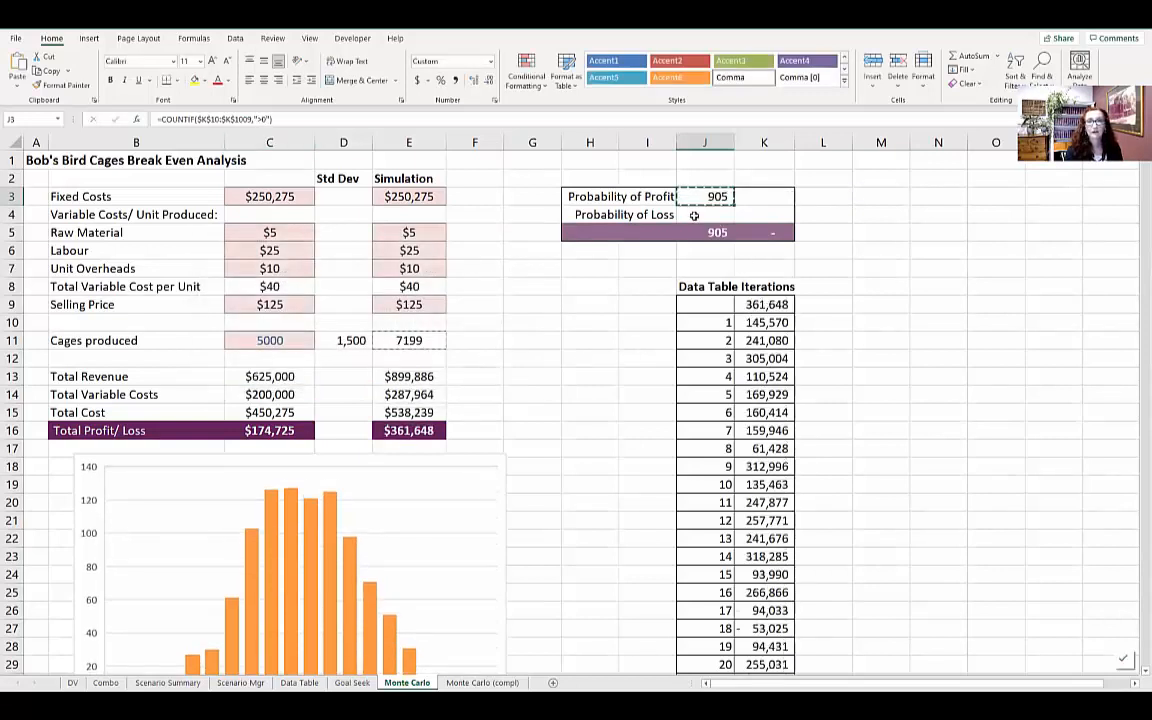
pyautogui.click(700, 214)
pyautogui.rightClick(698, 216)
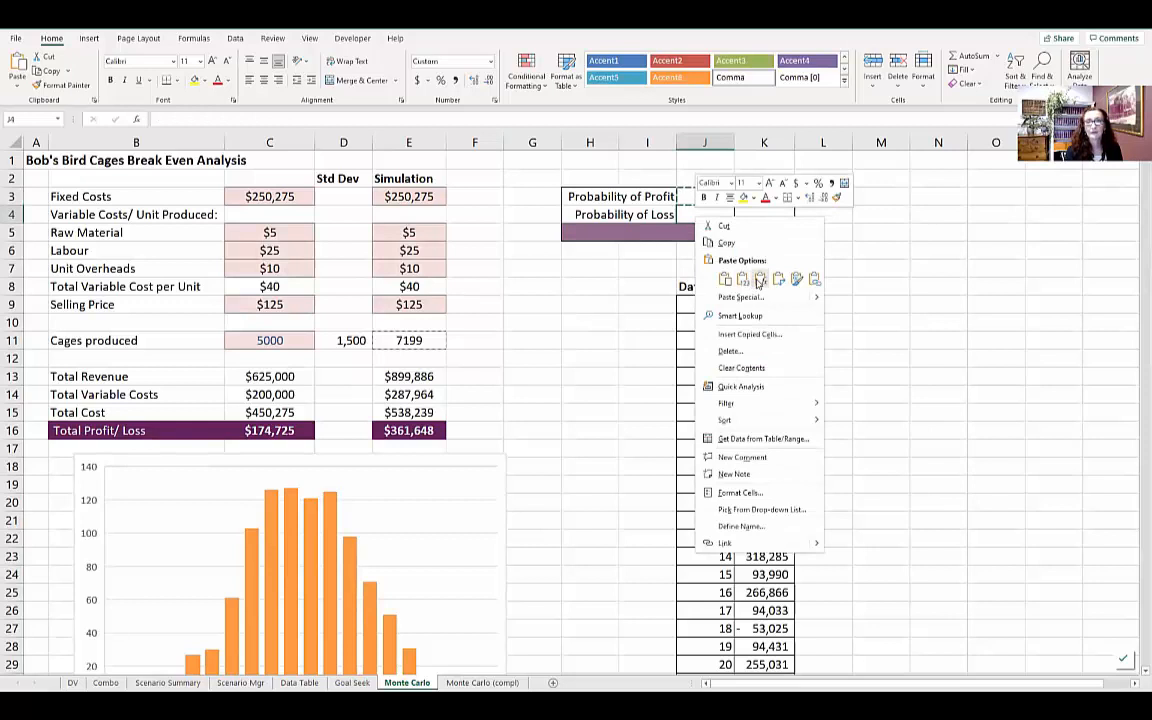
pyautogui.click(743, 278)
pyautogui.click(263, 118)
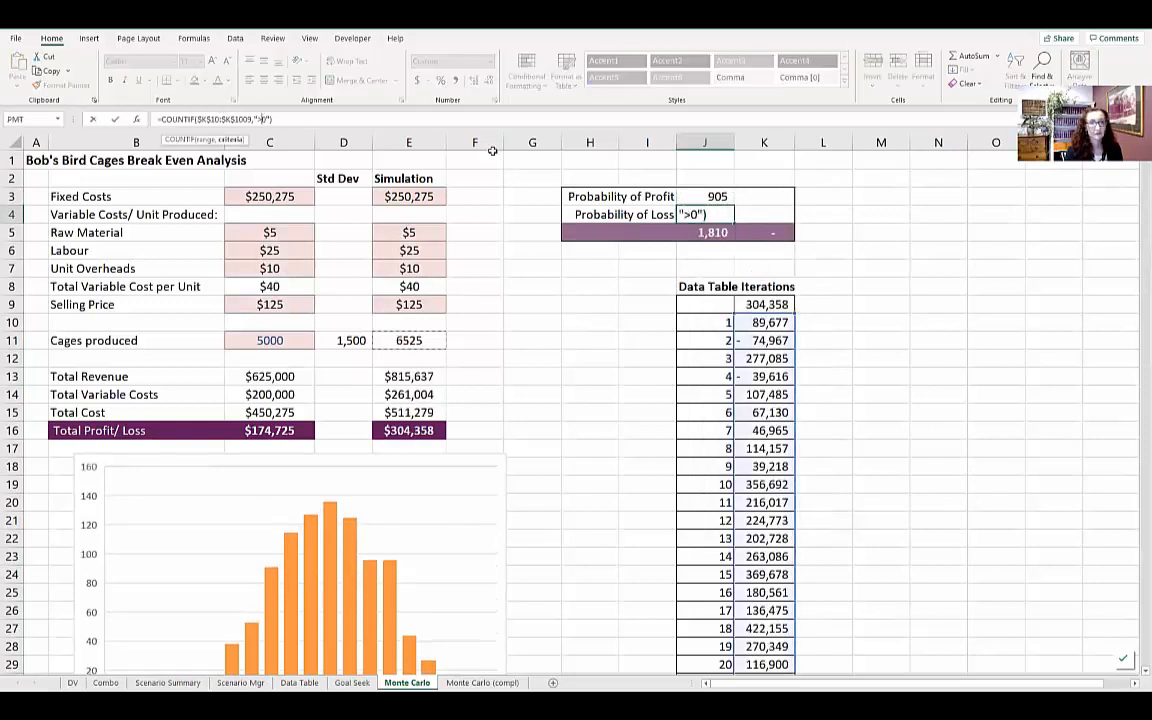
pyautogui.press('BackSpace')
pyautogui.write('<')
pyautogui.press('Return')
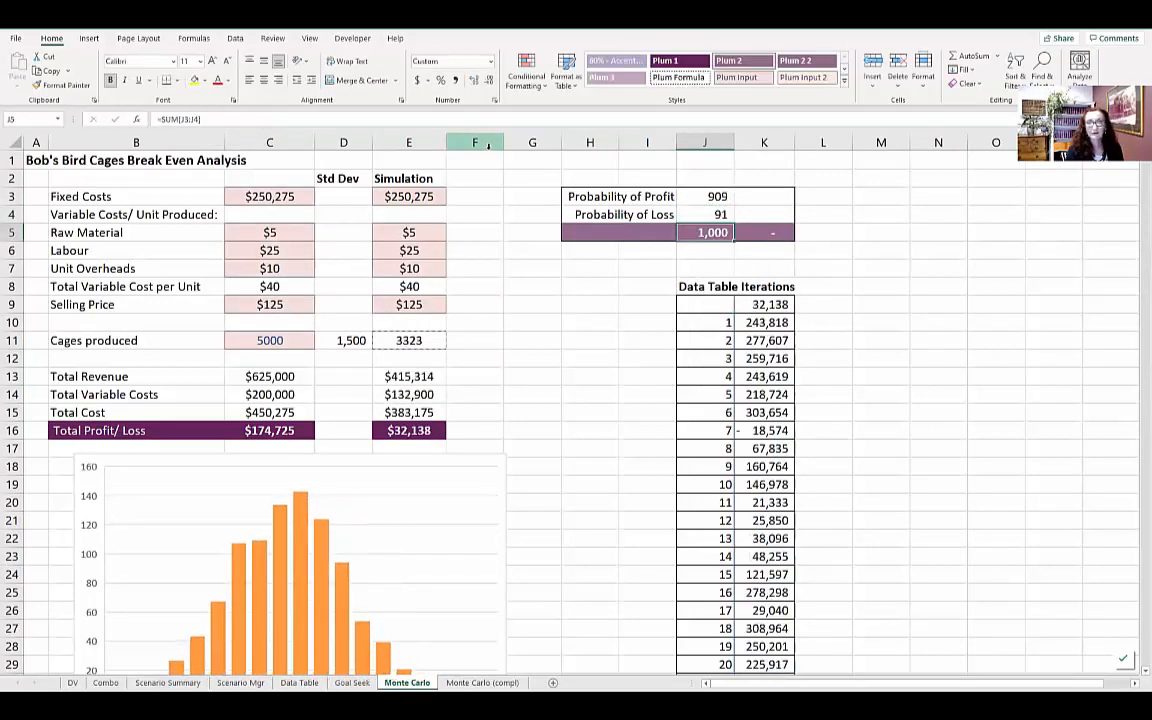
# Calculate the profit probability in K3 by dividing J3 by the total in J5.
pyautogui.press('Up')
pyautogui.press('Up')
pyautogui.press('Right')
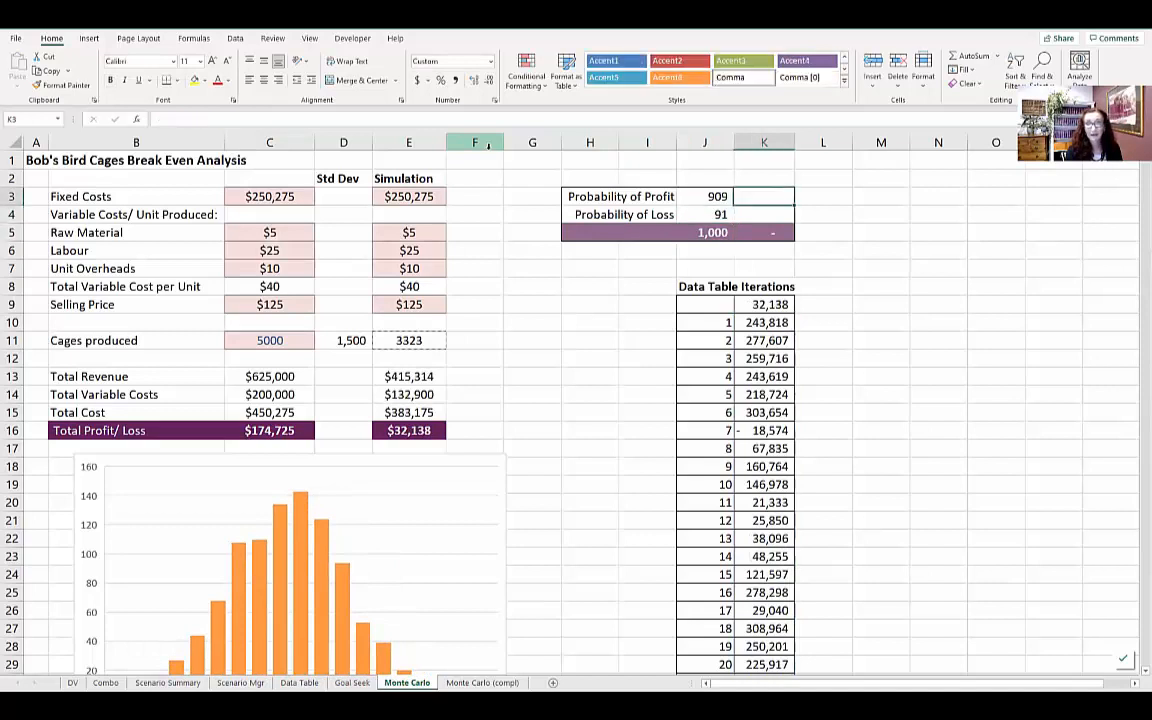
pyautogui.write('=')
pyautogui.press('Left')
pyautogui.write('/')
pyautogui.press('Down')
pyautogui.press('Down')
pyautogui.press('Return')
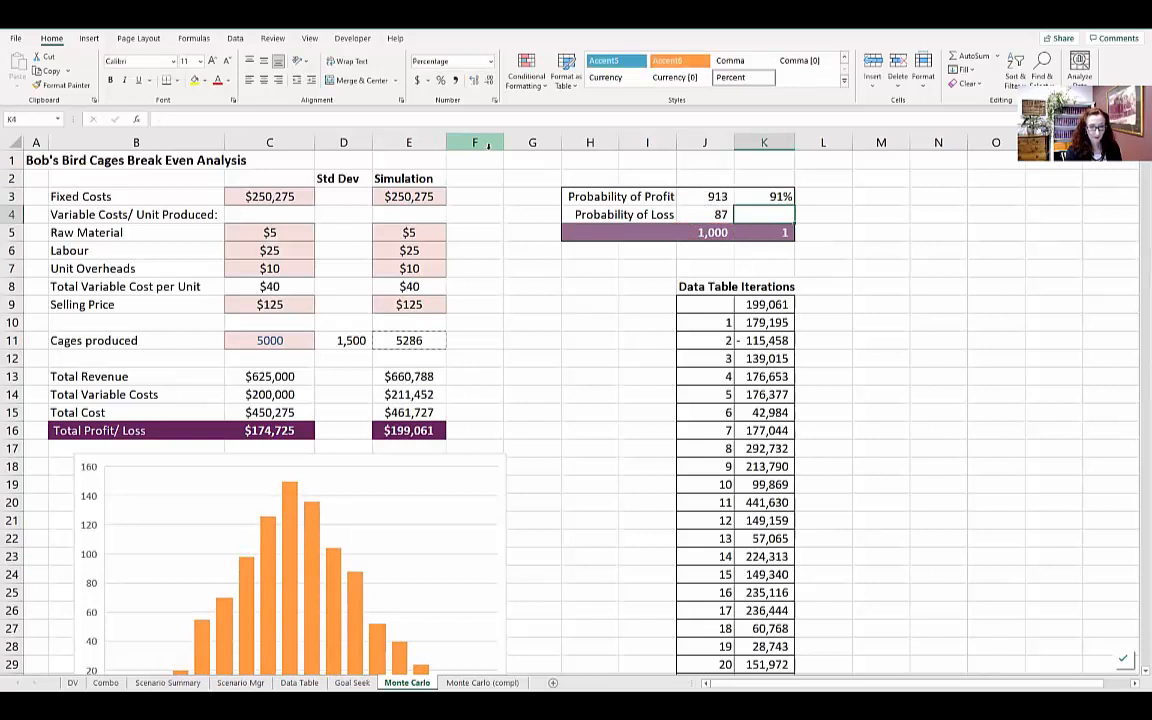
# Calculate the loss probability in K4 as J4/J5 and format the total in K5 as a percentage.
pyautogui.write('=')
pyautogui.press('Left')
pyautogui.write('/')
pyautogui.press('Down')
pyautogui.press('Return')
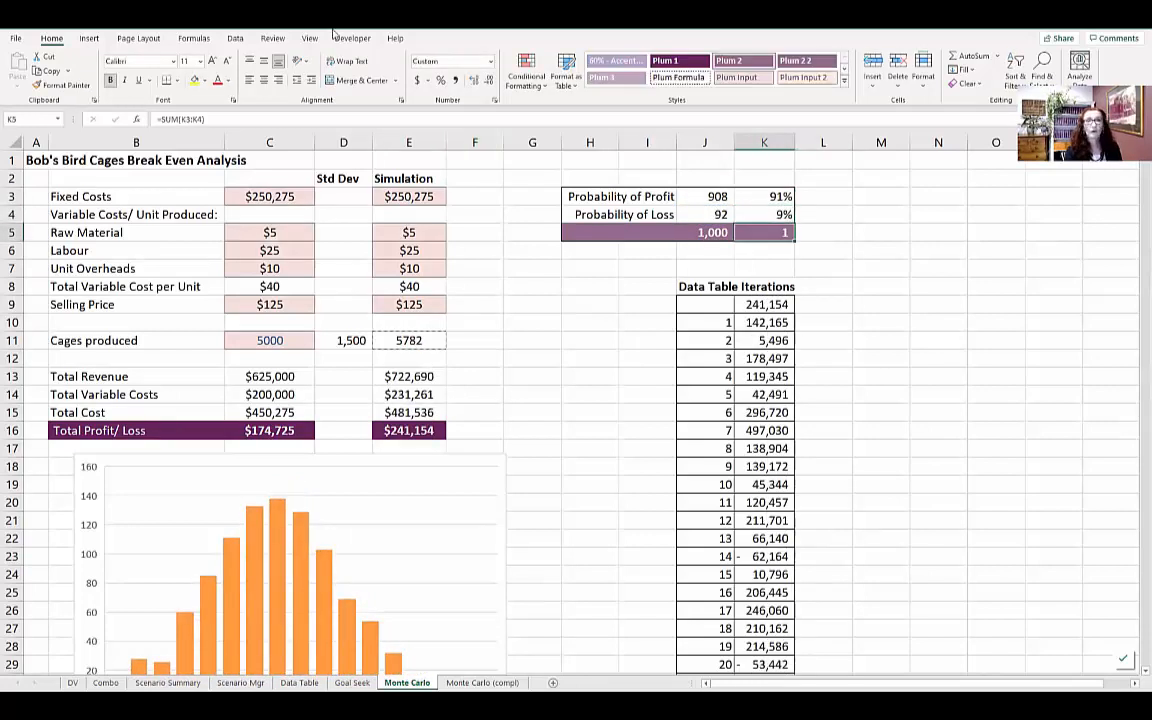
pyautogui.click(440, 80)
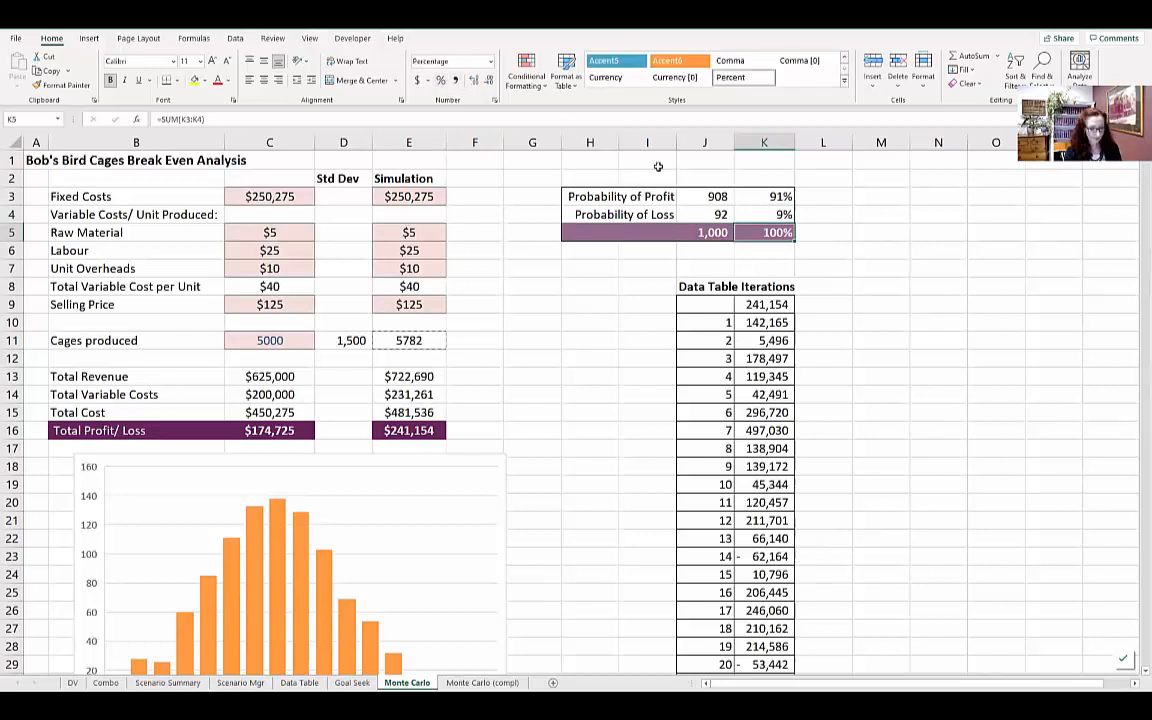
# Recalculate the sheet repeatedly to examine how the profit and loss probabilities vary between simulation runs.
pyautogui.press('F9')
pyautogui.press('F9')
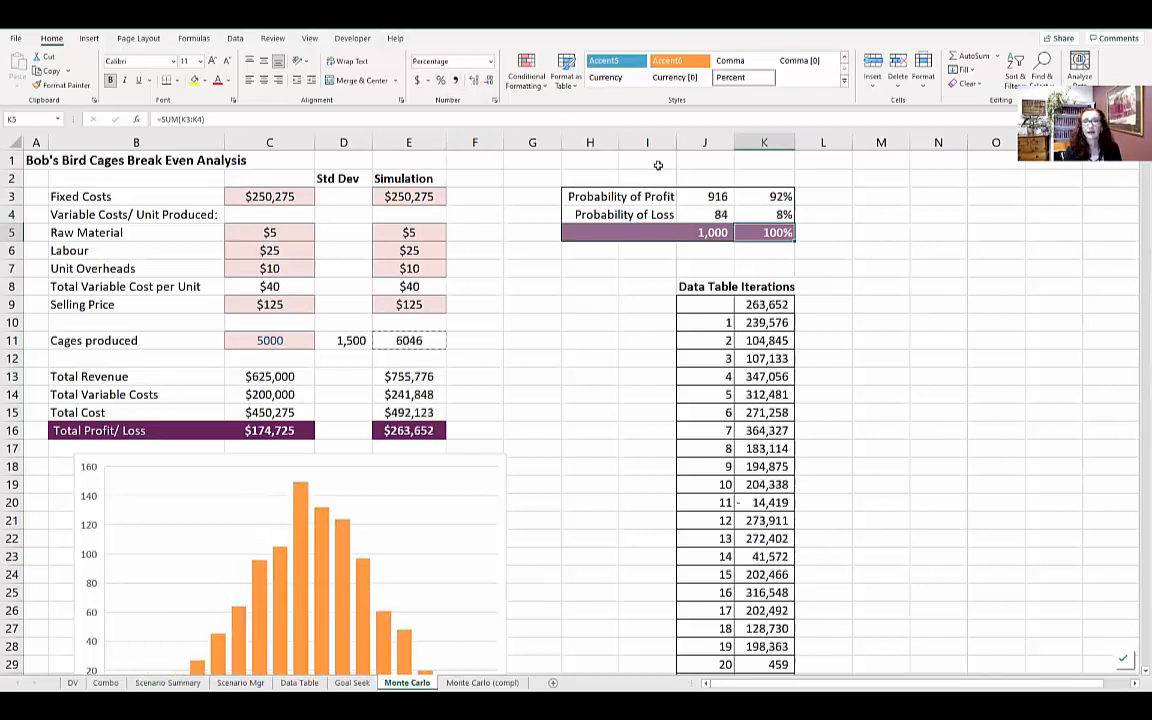
pyautogui.press('F9')
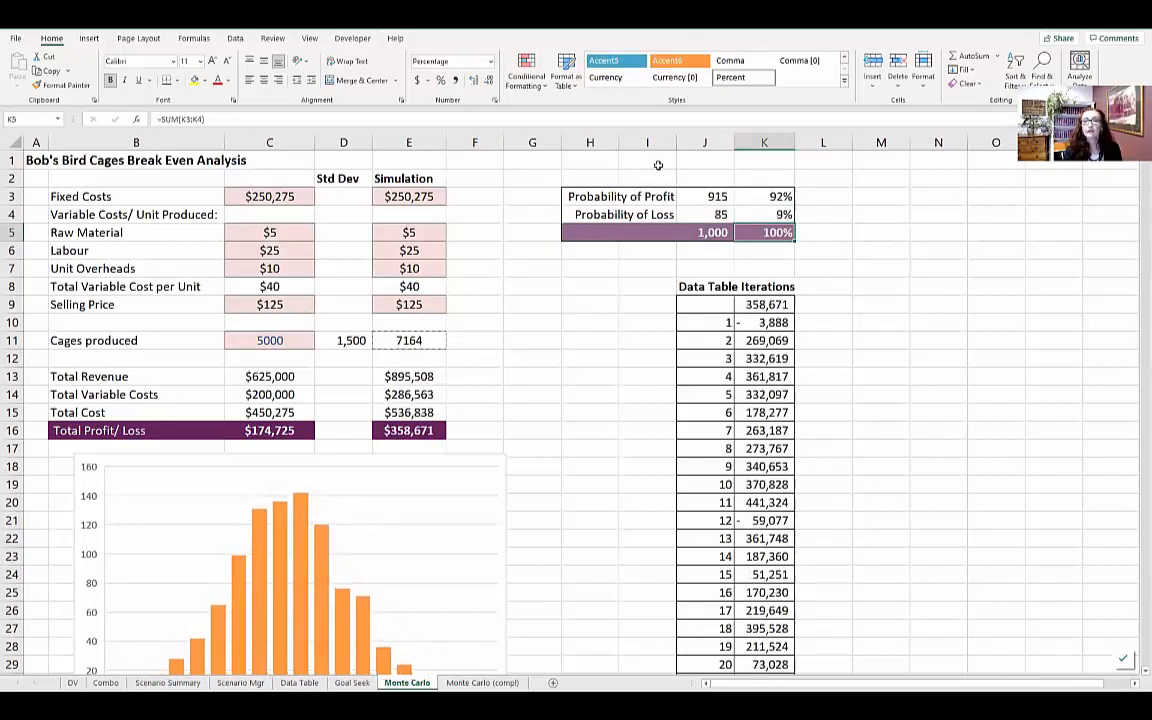
pyautogui.press('F9')
pyautogui.press('Up')
pyautogui.press('Up')
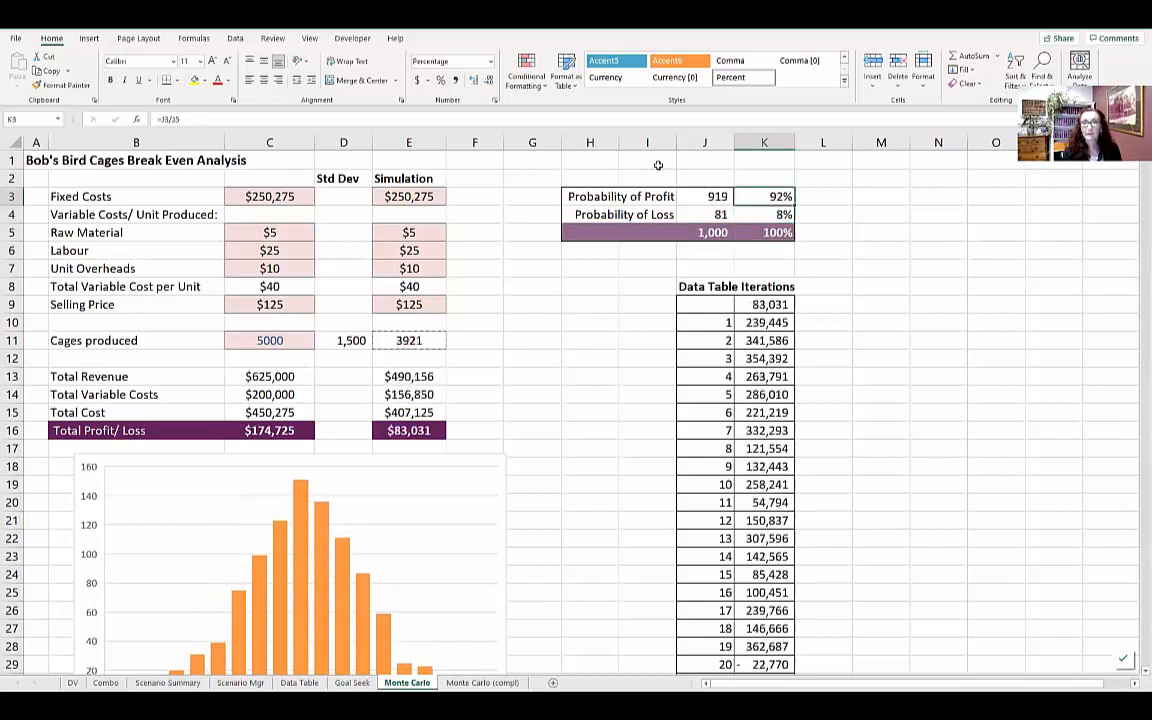
pyautogui.press('F9')
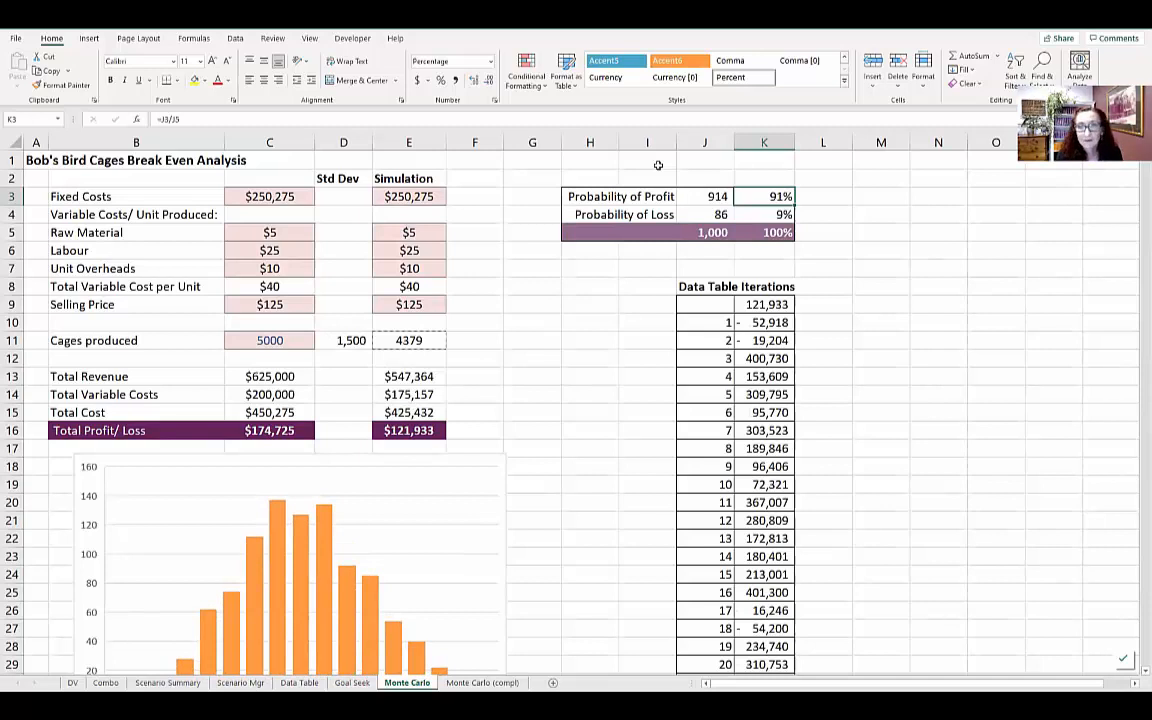
pyautogui.press('F9')
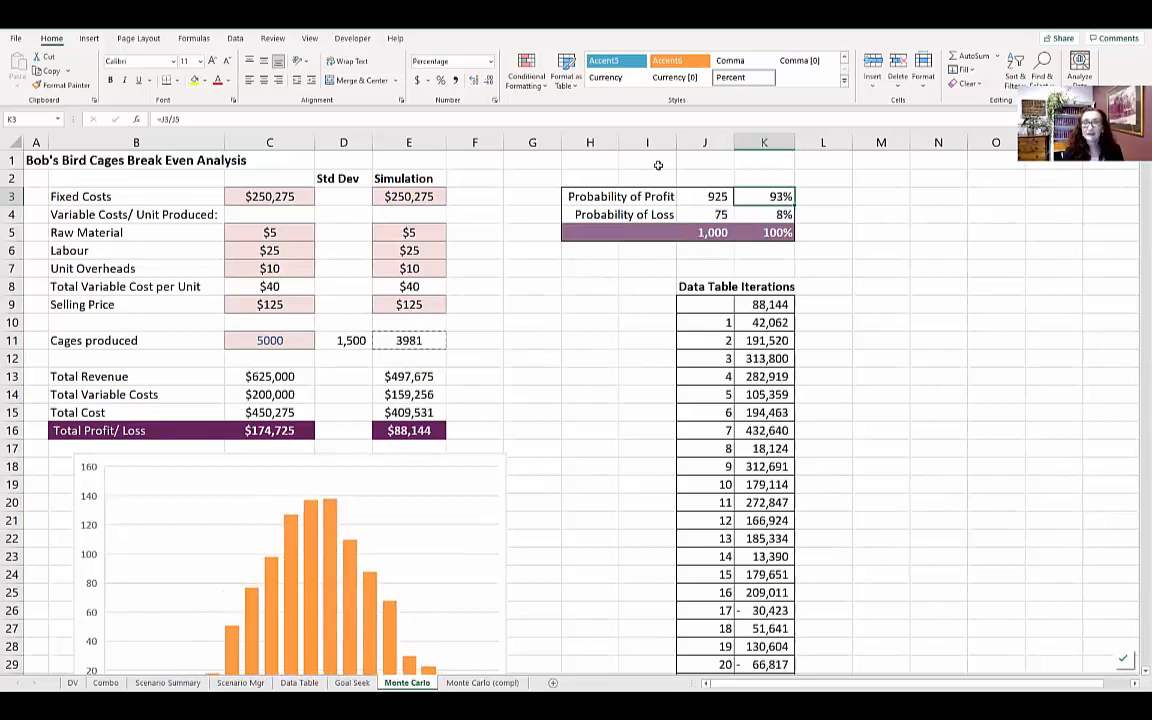
pyautogui.press('F9')
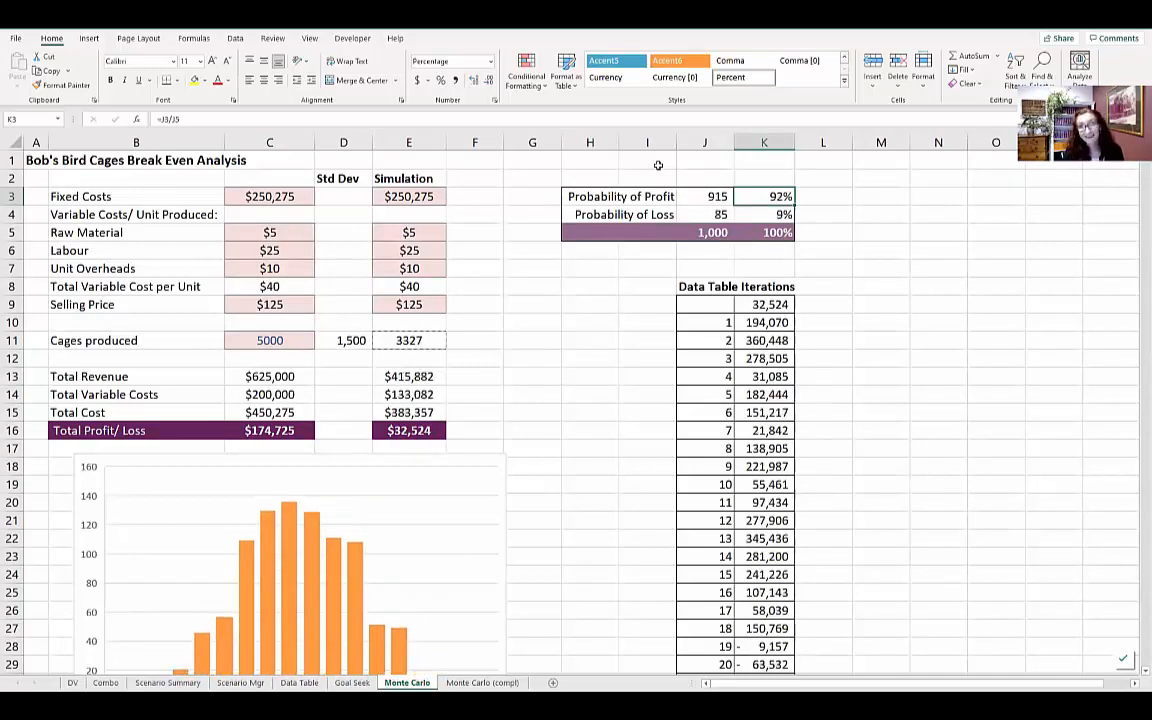
pyautogui.press('F9')
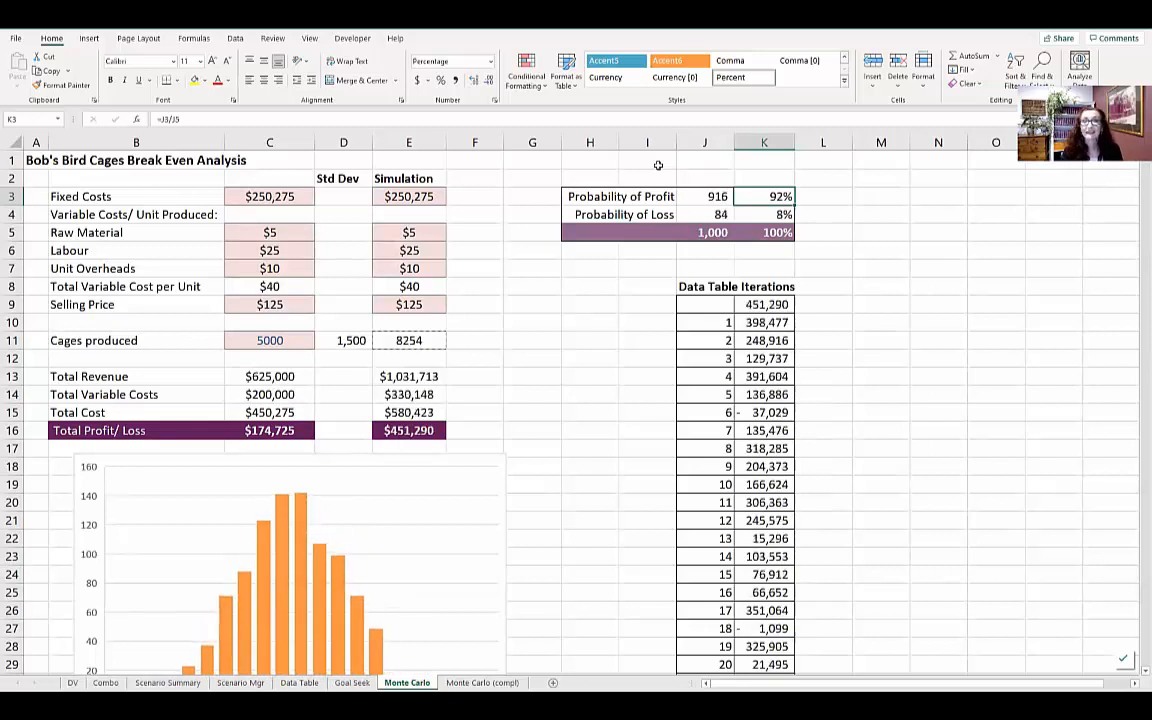